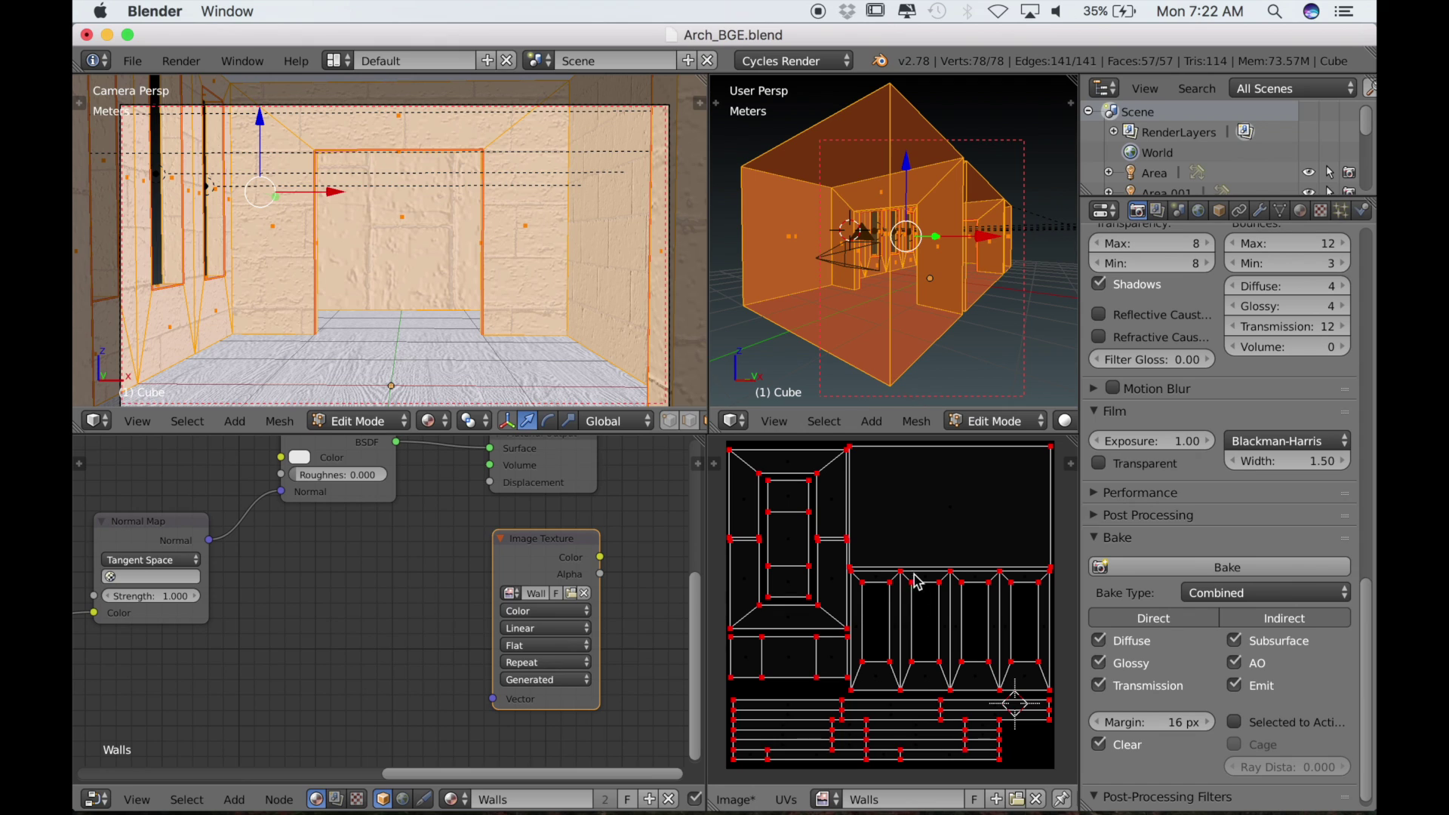
- Set the camera view to Rendered shading and preview the Walls material's middle Image Texture node directly on the material output
{"action": "scroll", "coordinate": [367, 600], "scroll_direction": "down", "scroll_amount": 5}
{"action": "middle_click_drag", "start_coordinate": [366, 600], "coordinate": [408, 603]}
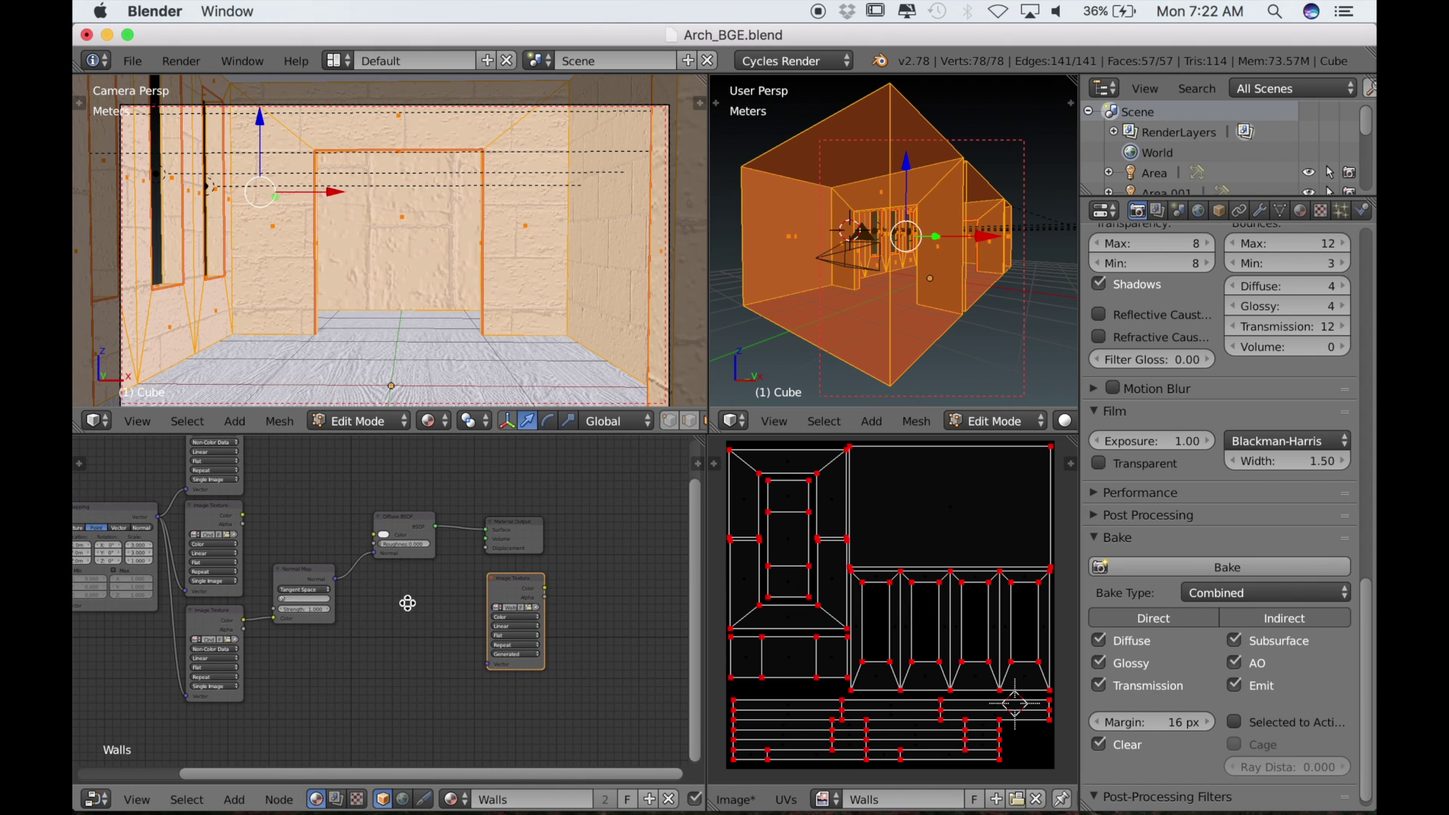
{"action": "left_click", "coordinate": [428, 421]}
{"action": "left_click", "coordinate": [471, 284]}
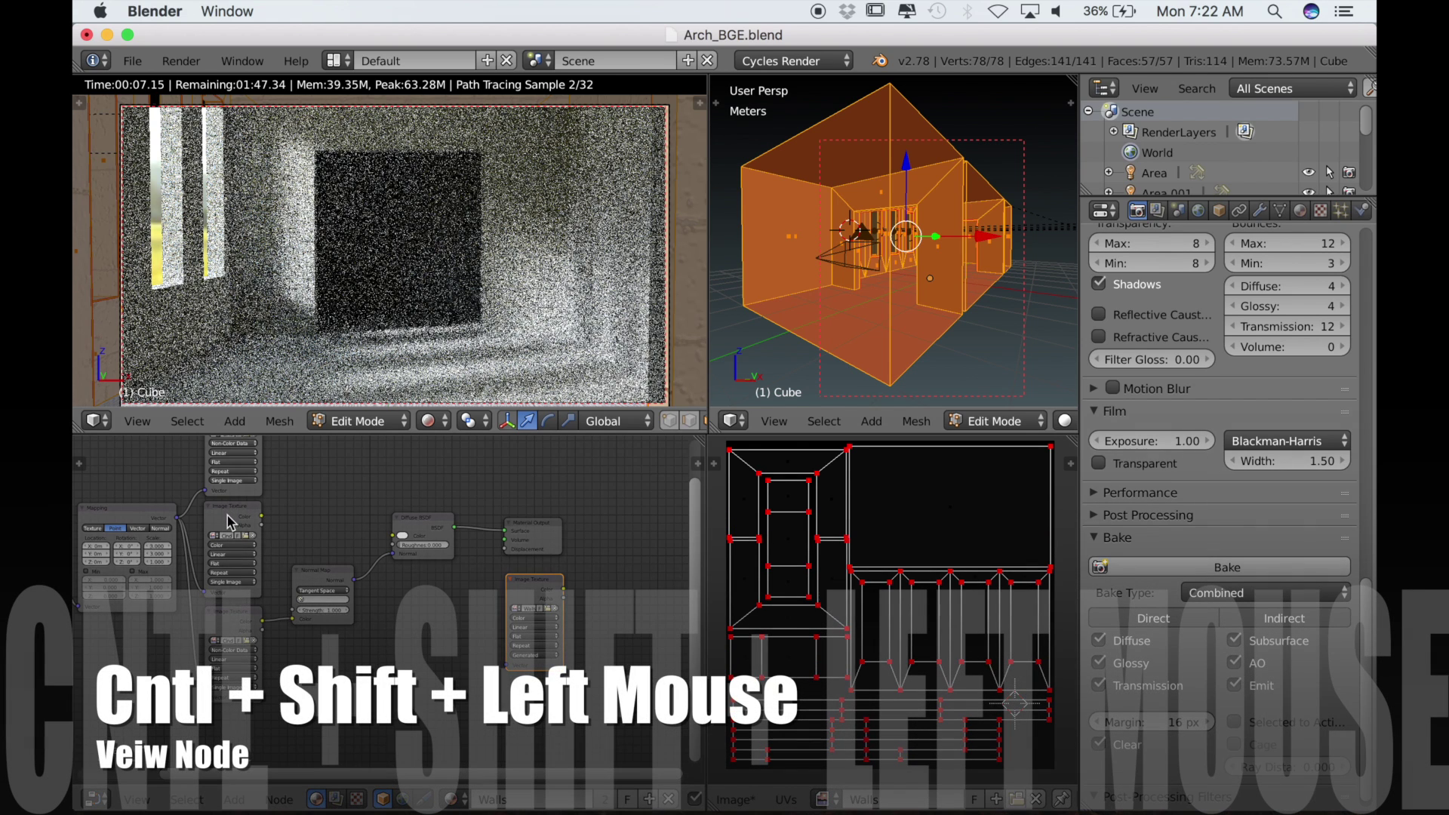
{"action": "left_click", "coordinate": [229, 520], "text": "ctrl+shift"}
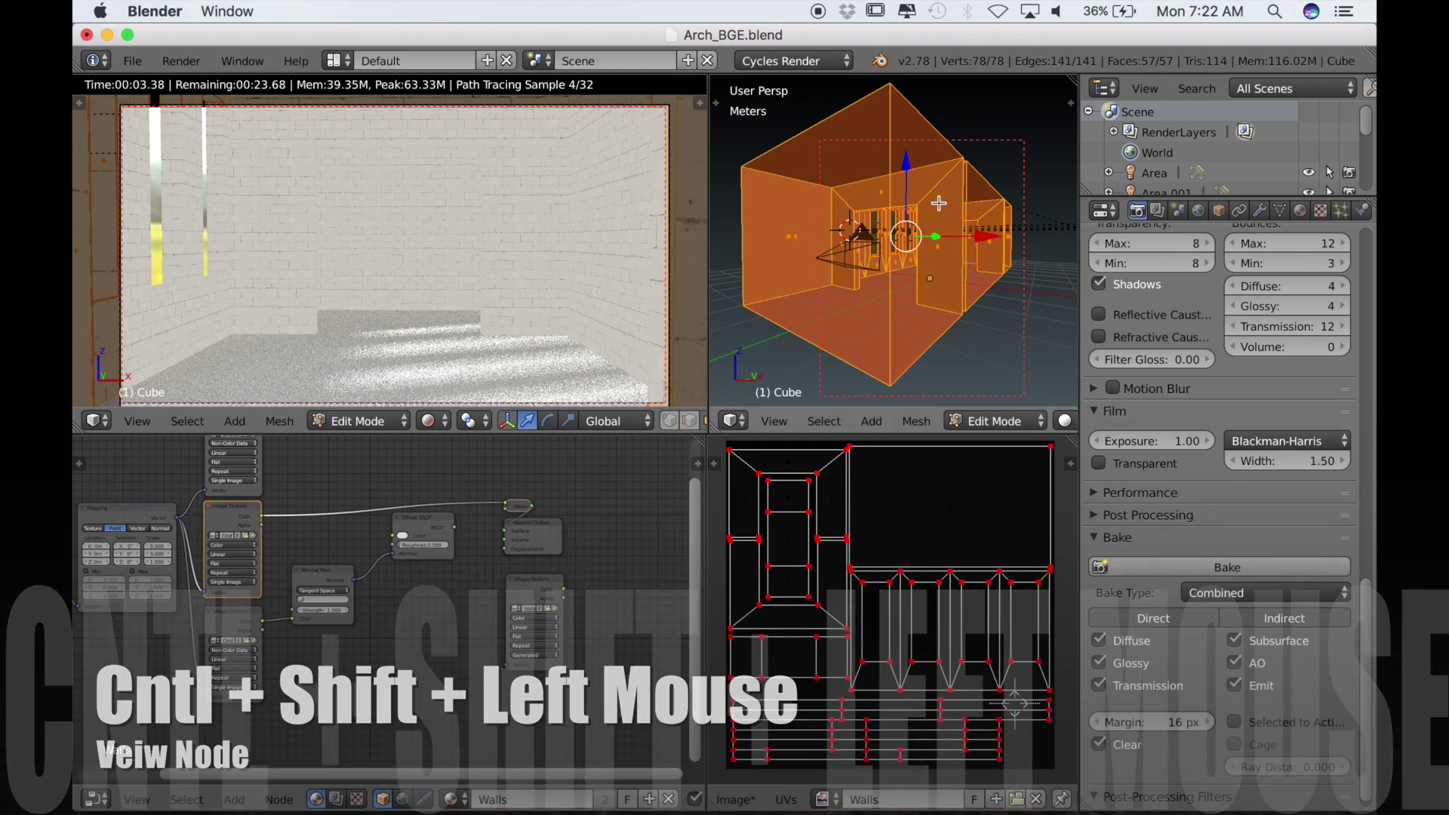
- Leave Edit Mode on the walls, select the ceiling object and preview its plaster Image Texture node directly on the material output
{"action": "key", "text": "Tab"}
{"action": "right_click", "coordinate": [855, 148]}
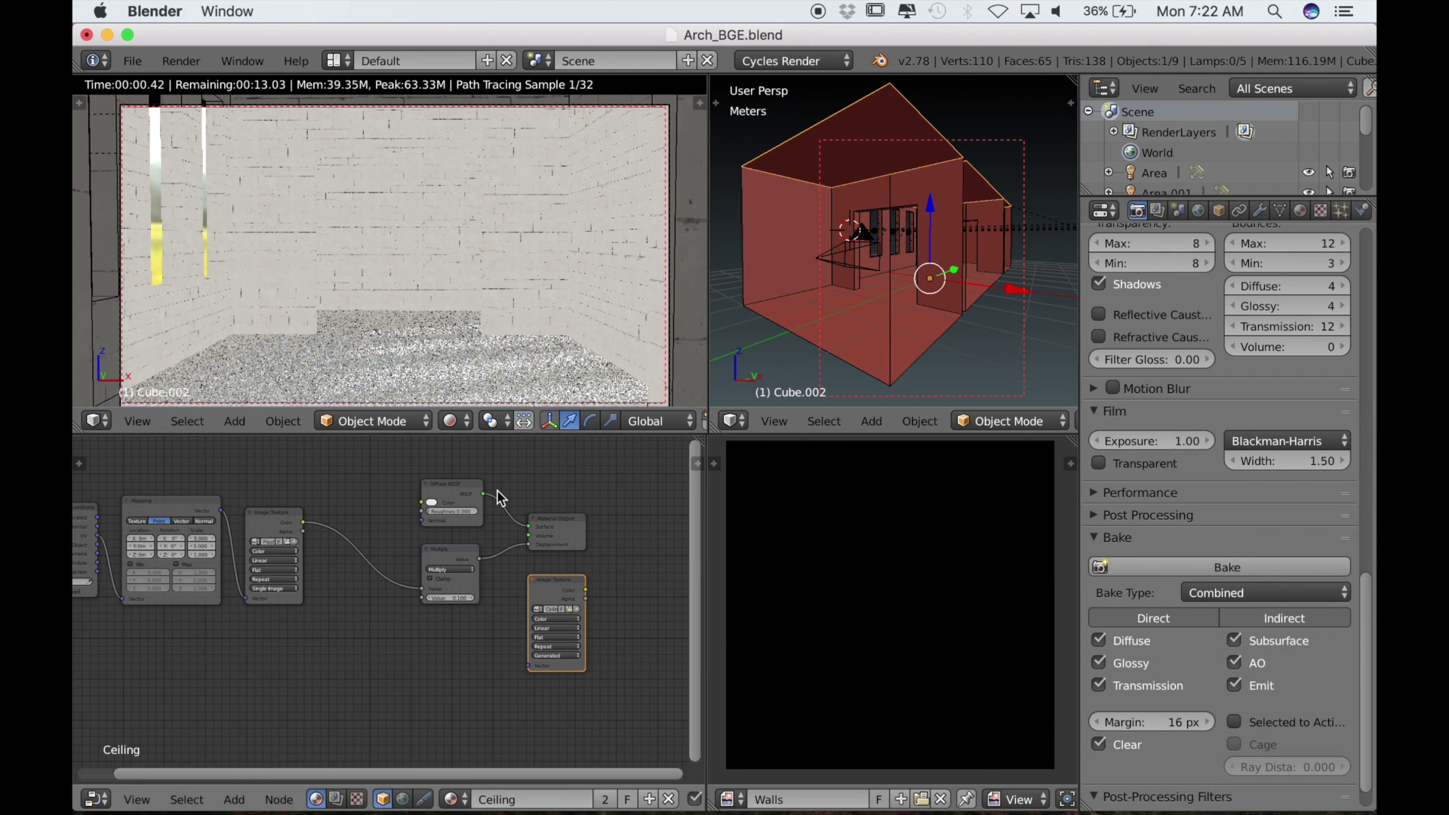
{"action": "left_click", "coordinate": [278, 527], "text": "ctrl+shift"}
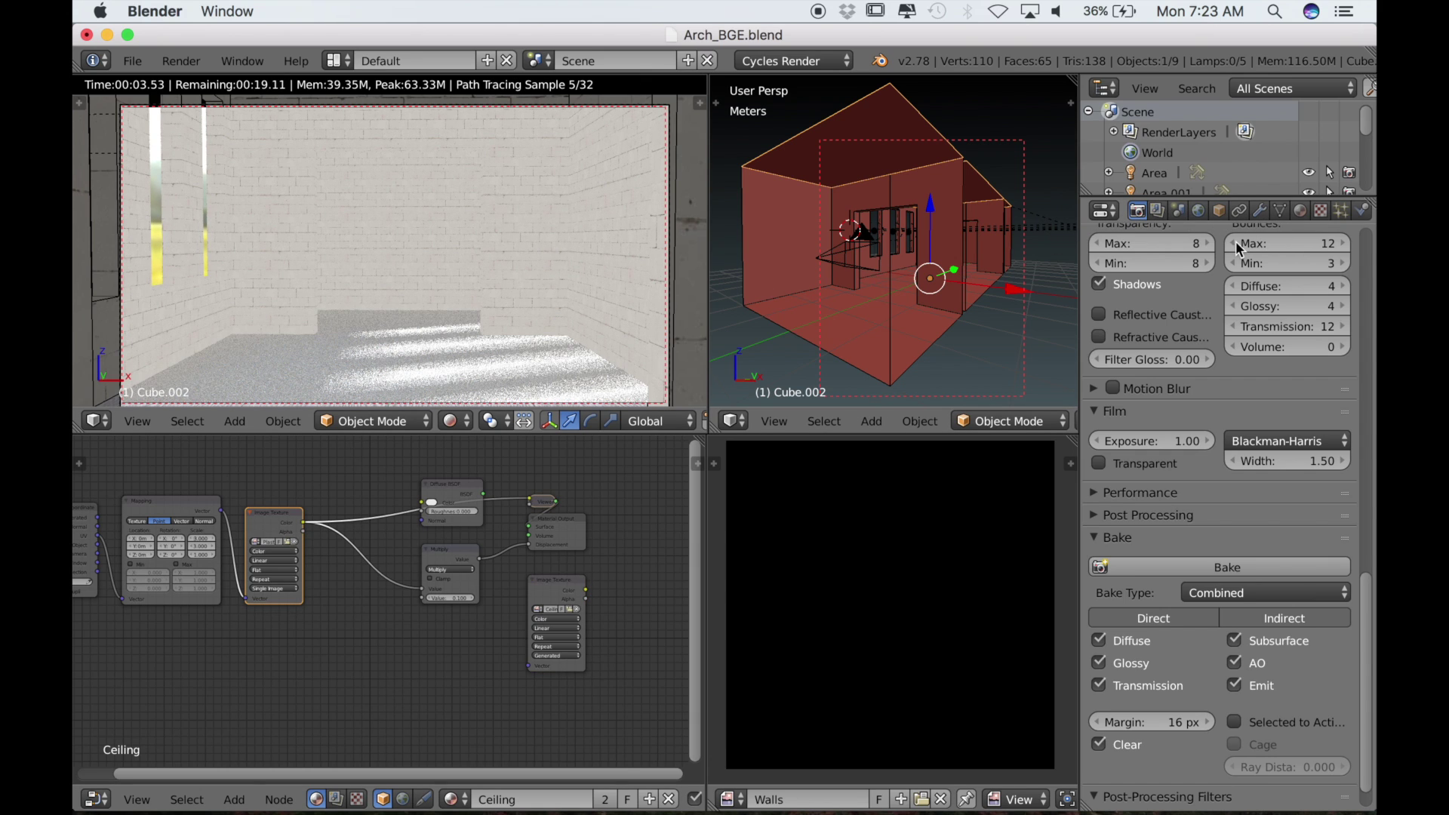
- Select the floor object and preview its middle Image Texture node directly on the Floor material's output
{"action": "right_click", "coordinate": [889, 327]}
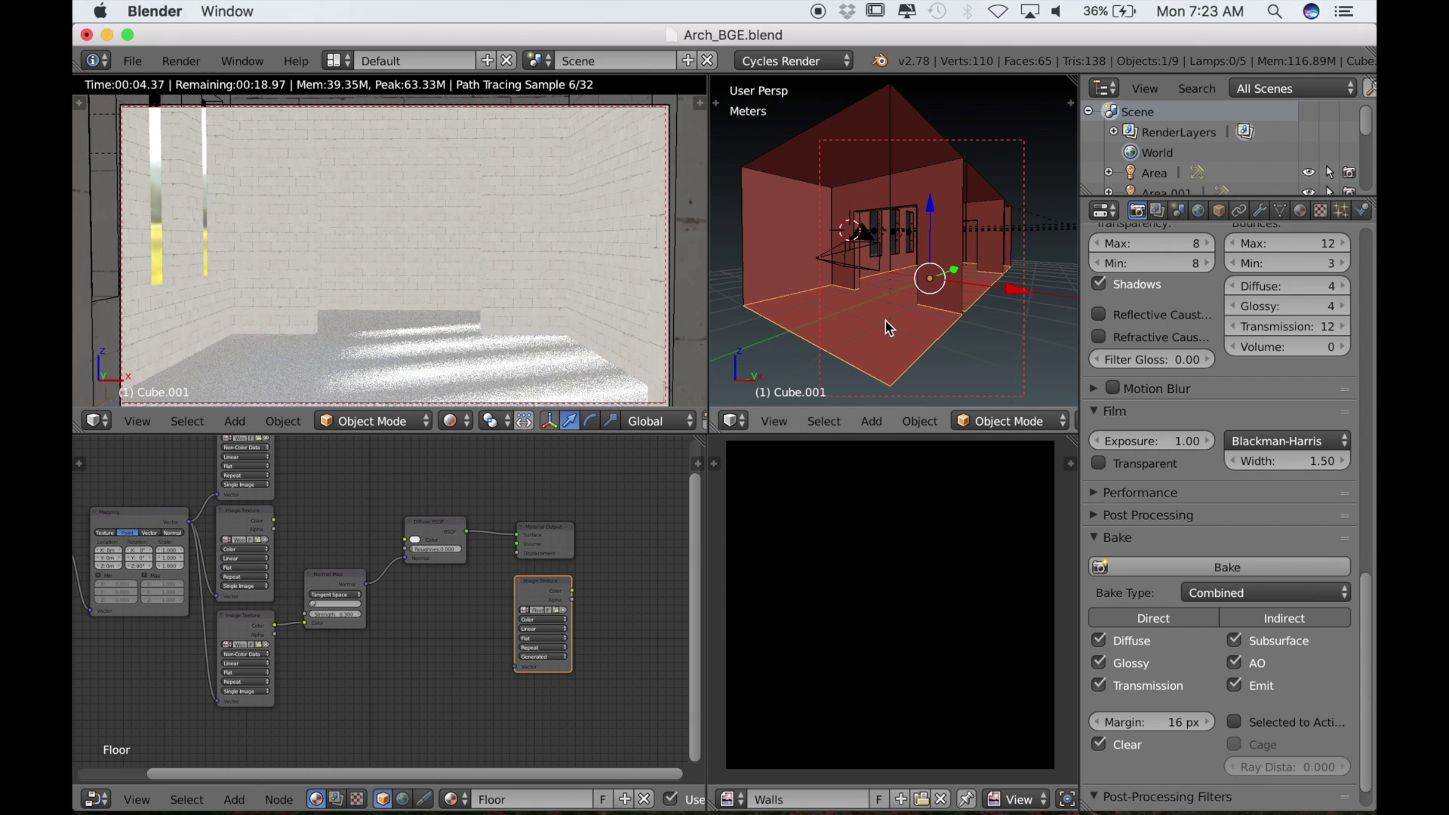
{"action": "left_click", "coordinate": [243, 517], "text": "ctrl+shift"}
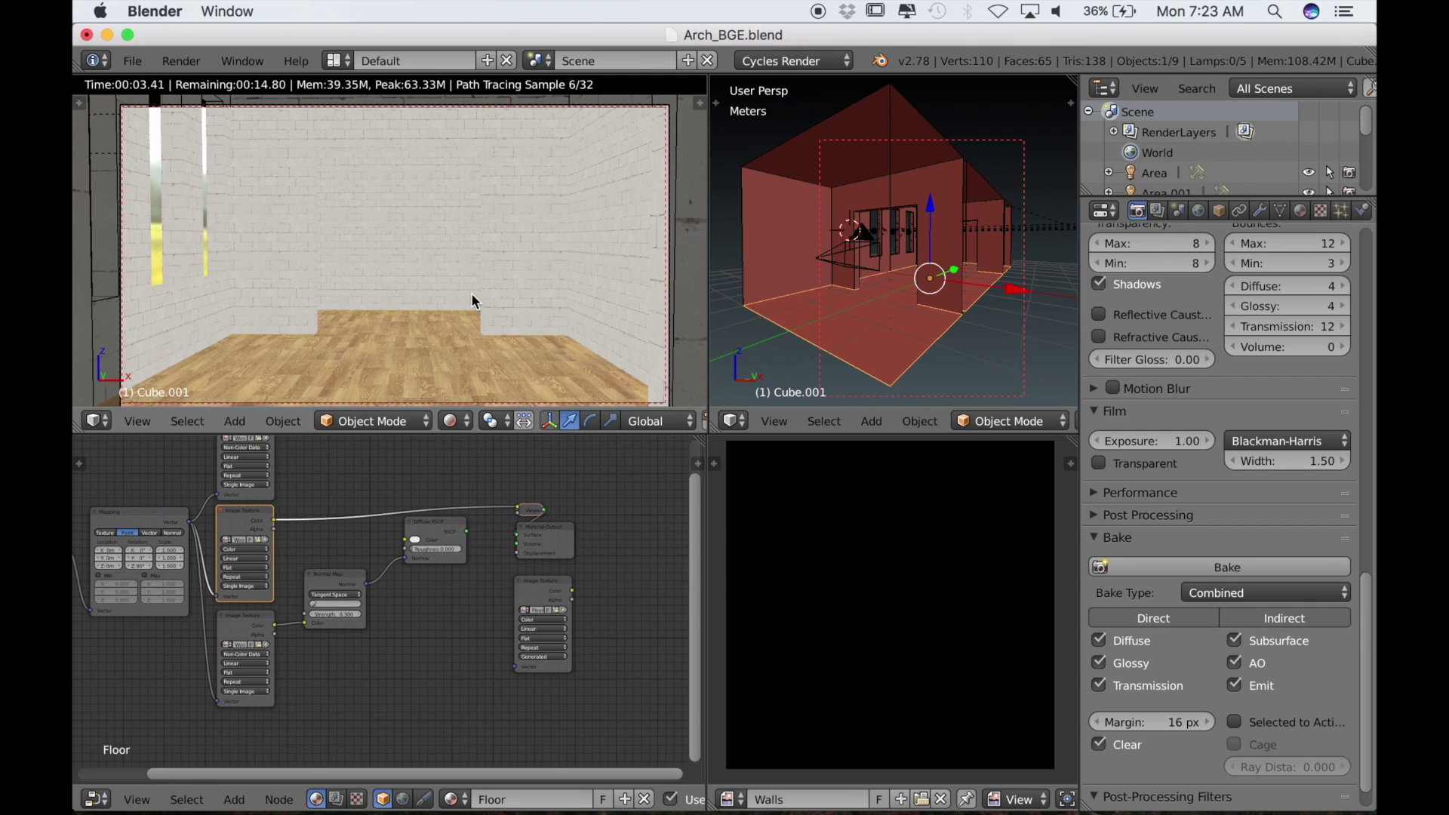
{"action": "mouse_move", "coordinate": [339, 317]}
{"action": "middle_mouse_down"}
{"action": "mouse_move", "coordinate": [420, 329]}
{"action": "mouse_move", "coordinate": [332, 323]}
{"action": "mouse_move", "coordinate": [345, 327]}
{"action": "mouse_move", "coordinate": [302, 340]}
{"action": "mouse_move", "coordinate": [281, 329]}
{"action": "mouse_move", "coordinate": [283, 308]}
{"action": "mouse_move", "coordinate": [310, 291]}
{"action": "mouse_move", "coordinate": [296, 303]}
{"action": "mouse_move", "coordinate": [356, 326]}
{"action": "middle_mouse_up"}
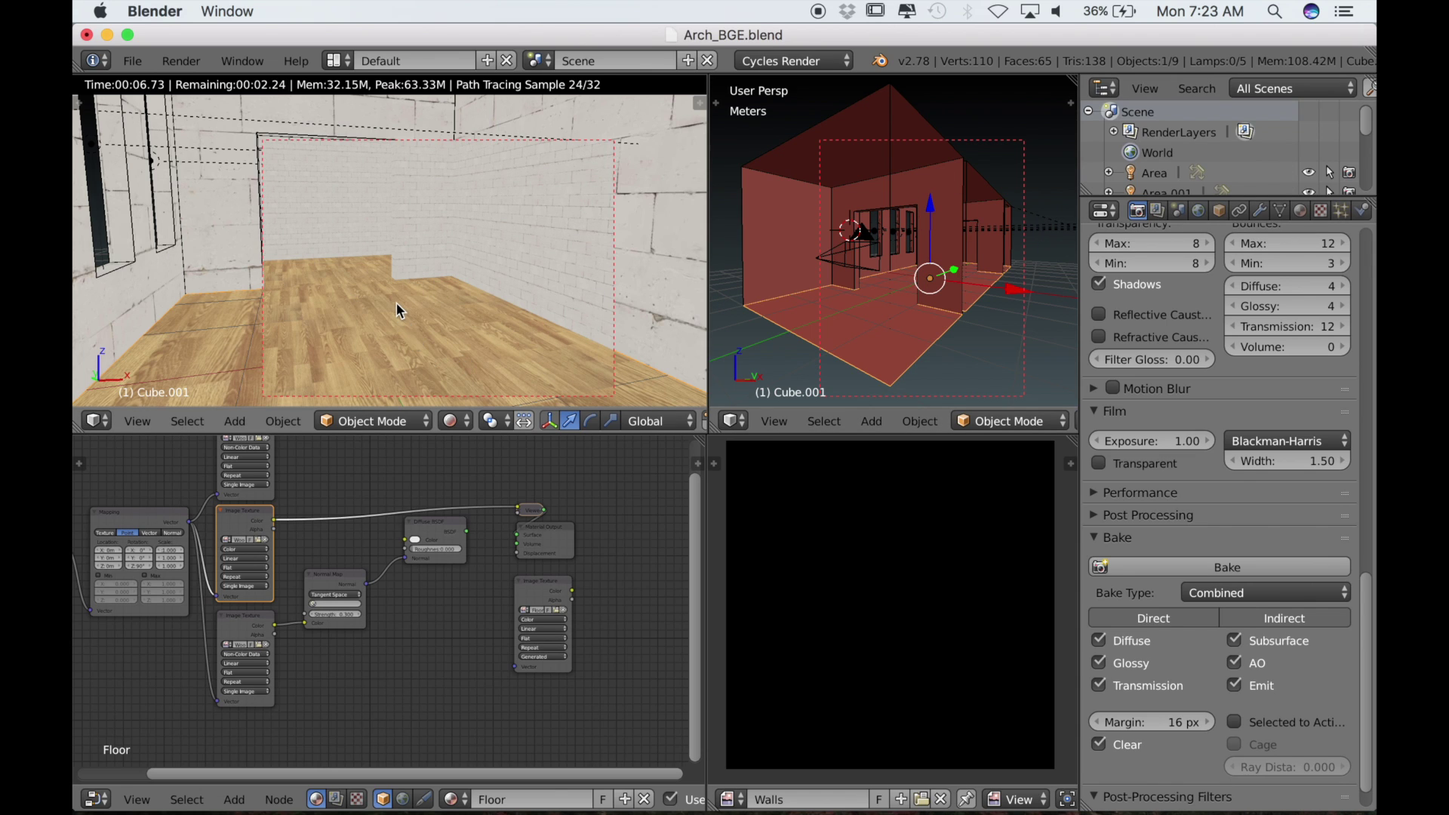
{"action": "key", "text": "KP_0"}
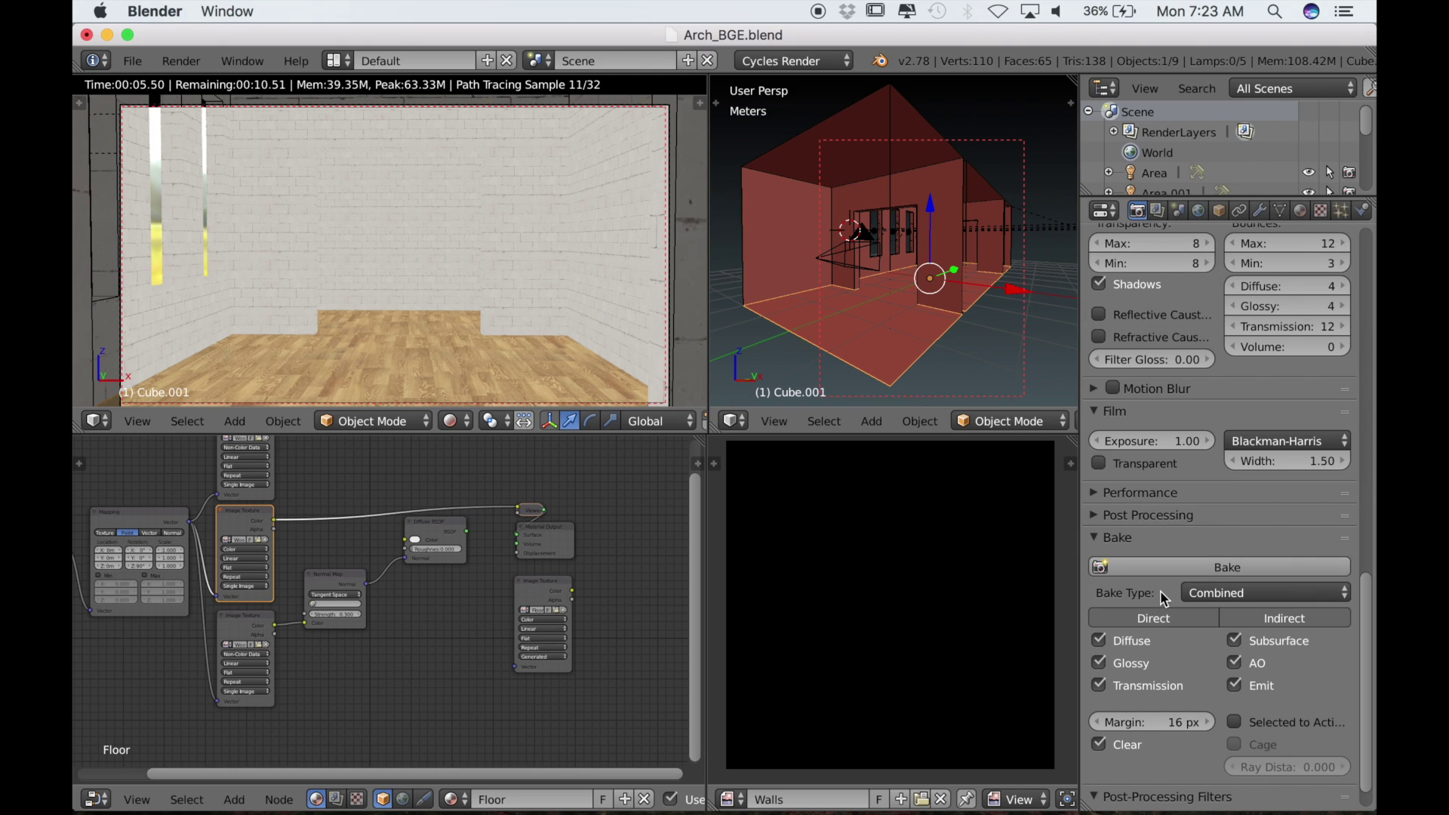
- Set the render samples to 1
{"action": "scroll", "coordinate": [1161, 587], "scroll_direction": "up", "scroll_amount": 4}
{"action": "scroll", "coordinate": [1161, 587], "scroll_direction": "down", "scroll_amount": 4}
{"action": "scroll", "coordinate": [1163, 586], "scroll_direction": "up", "scroll_amount": 4}
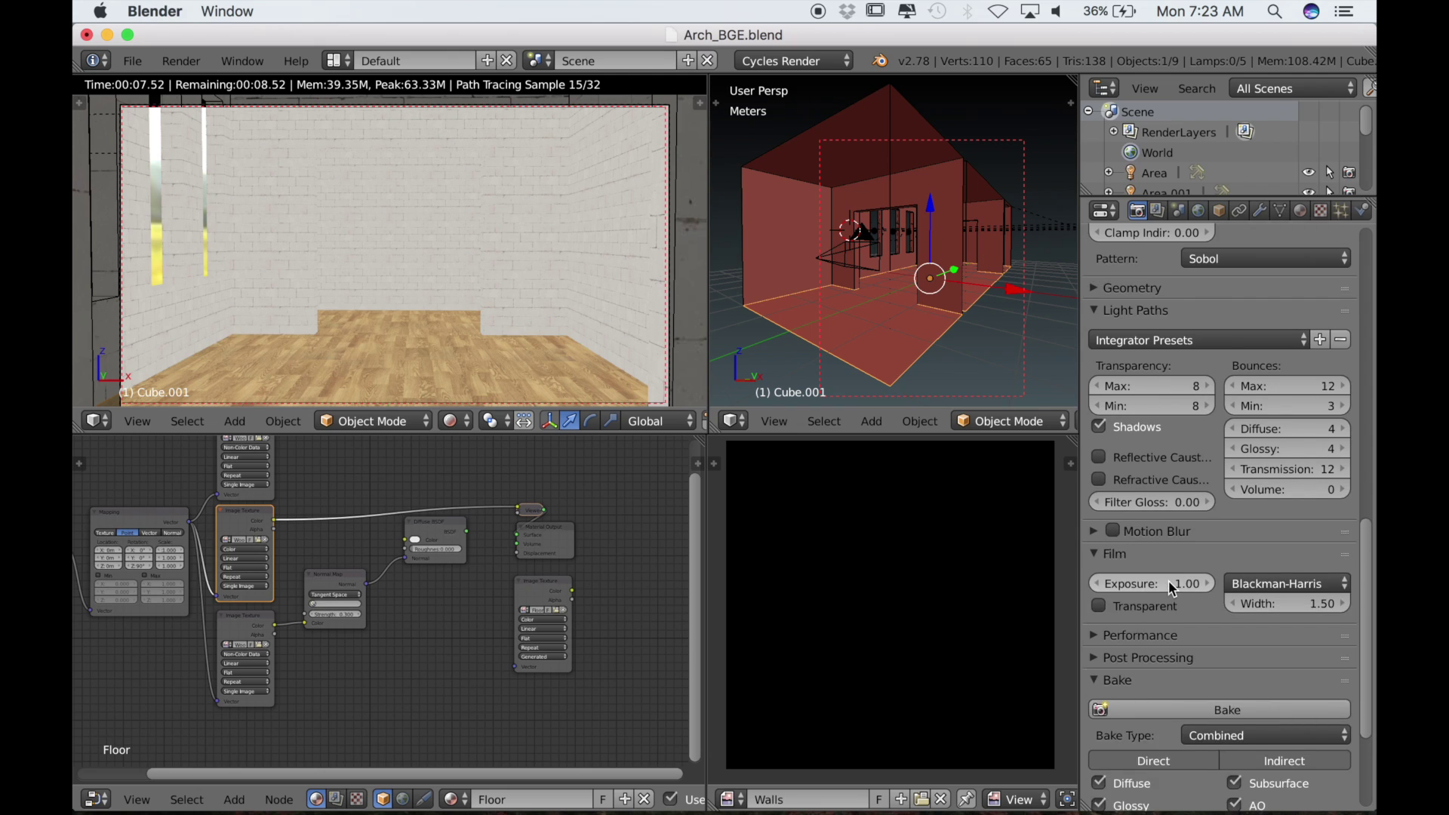
{"action": "scroll", "coordinate": [1168, 581], "scroll_direction": "up", "scroll_amount": 3}
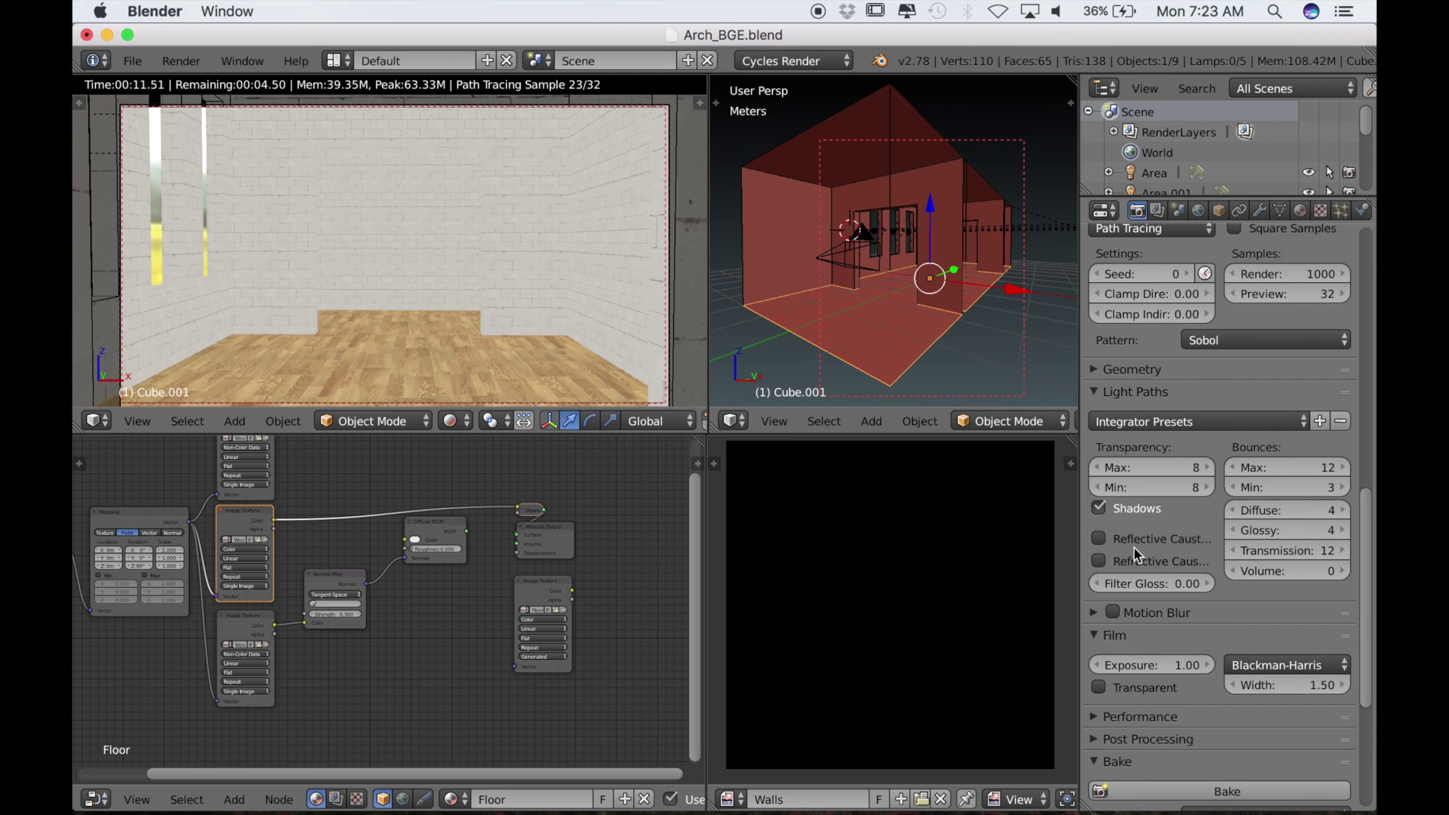
{"action": "scroll", "coordinate": [1166, 532], "scroll_direction": "up", "scroll_amount": 4}
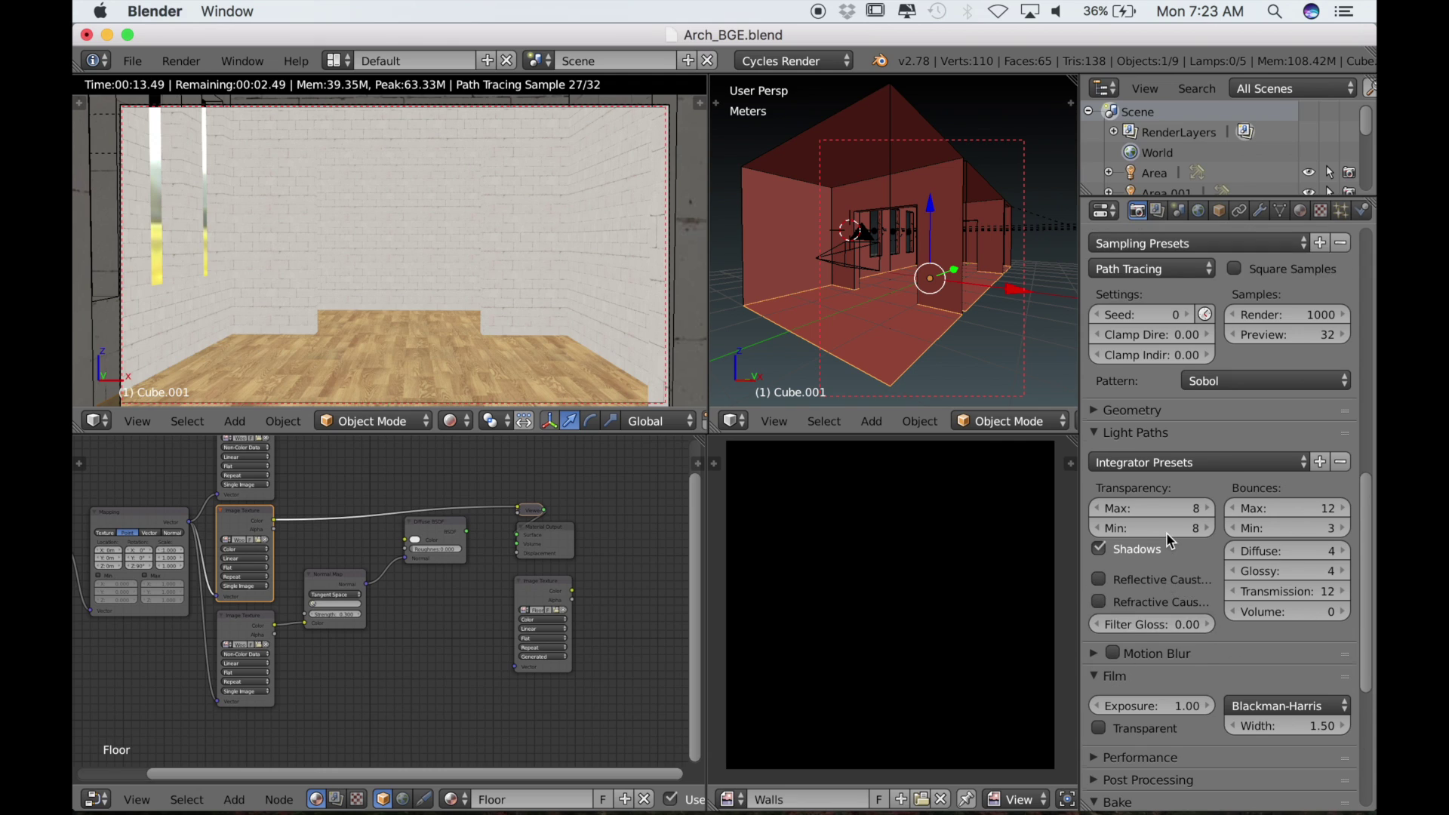
{"action": "scroll", "coordinate": [1166, 532], "scroll_direction": "up", "scroll_amount": 3}
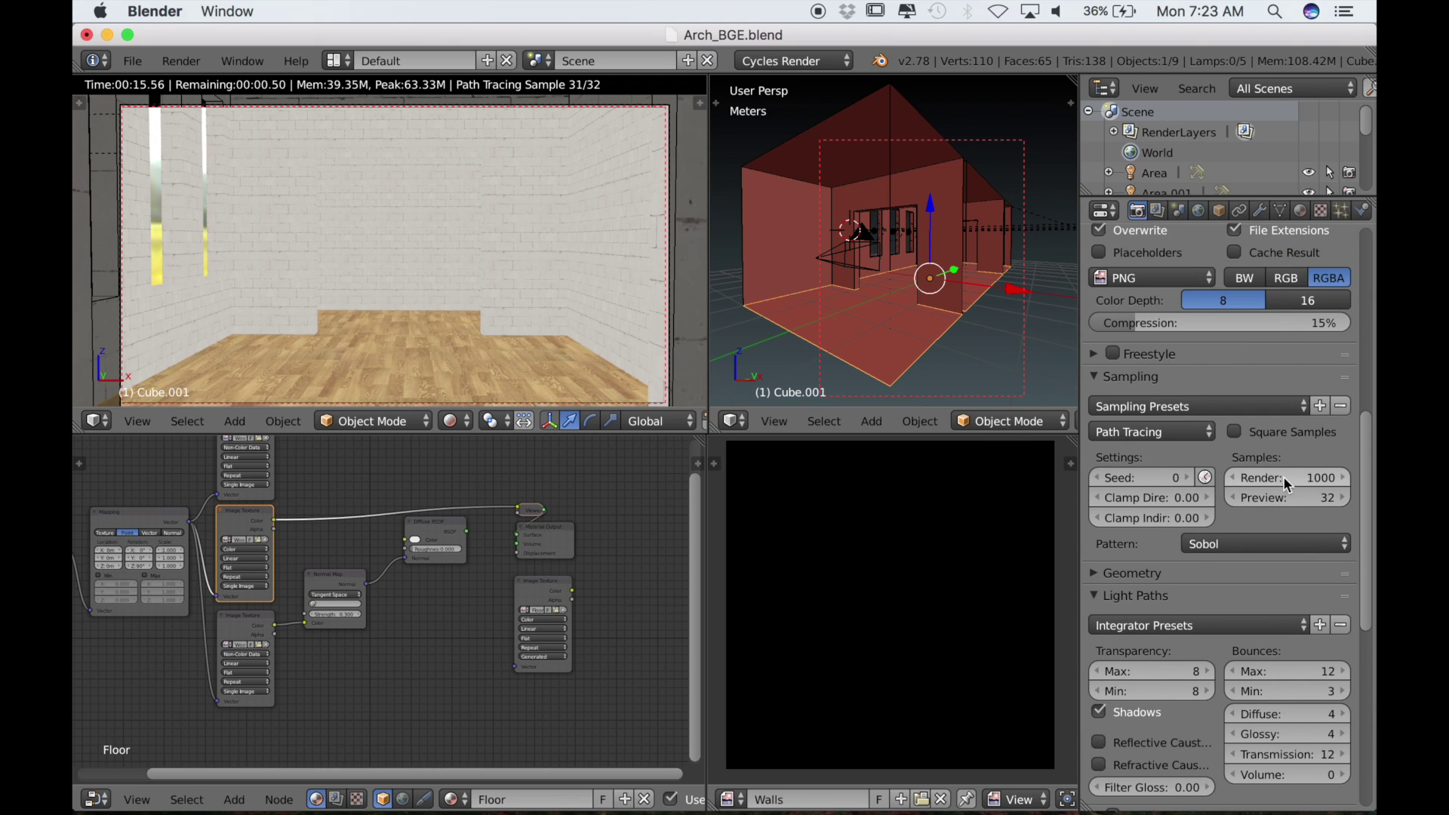
{"action": "left_click", "coordinate": [1304, 477]}
{"action": "type", "text": "1"}
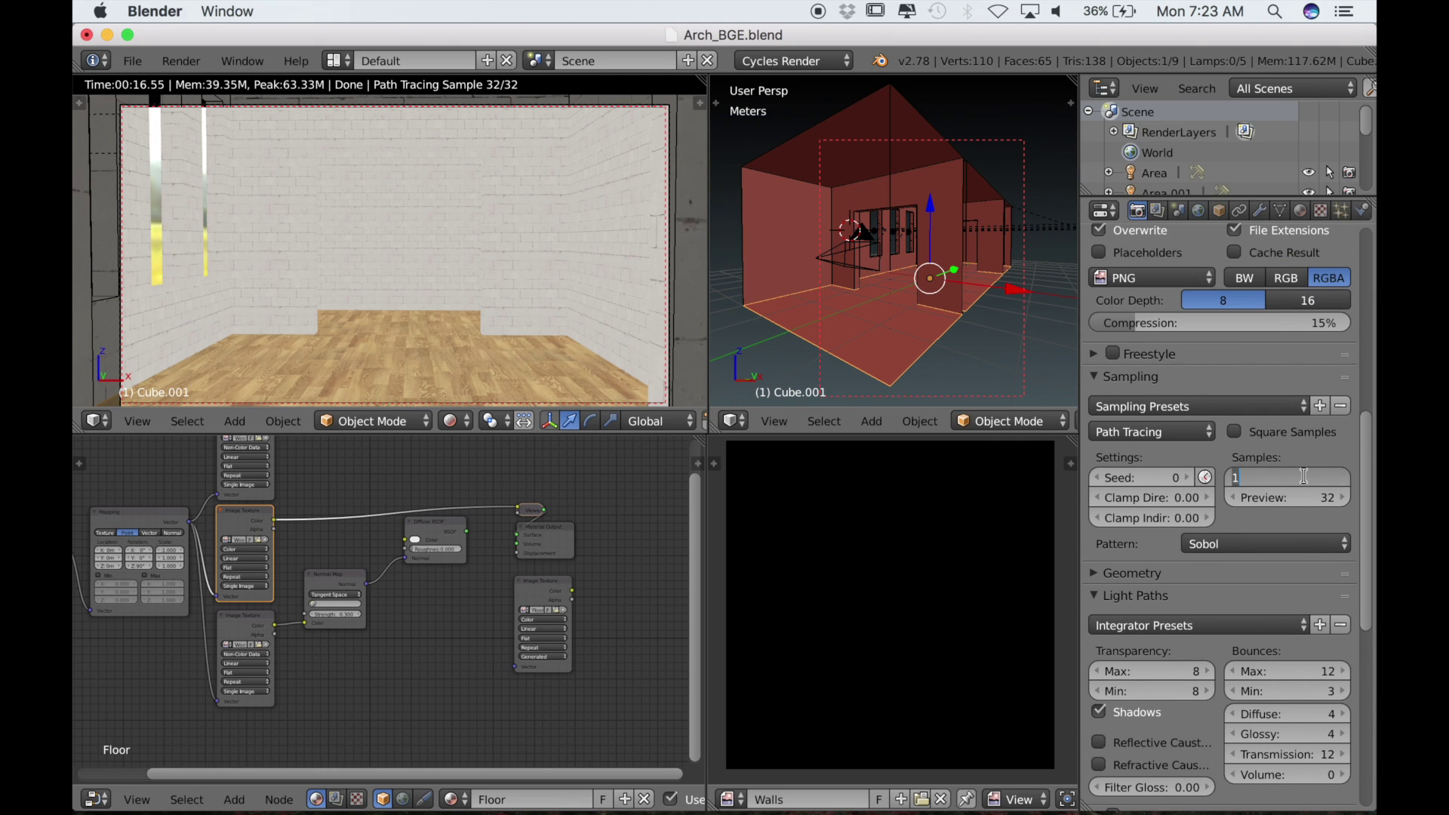
{"action": "key", "text": "Return"}
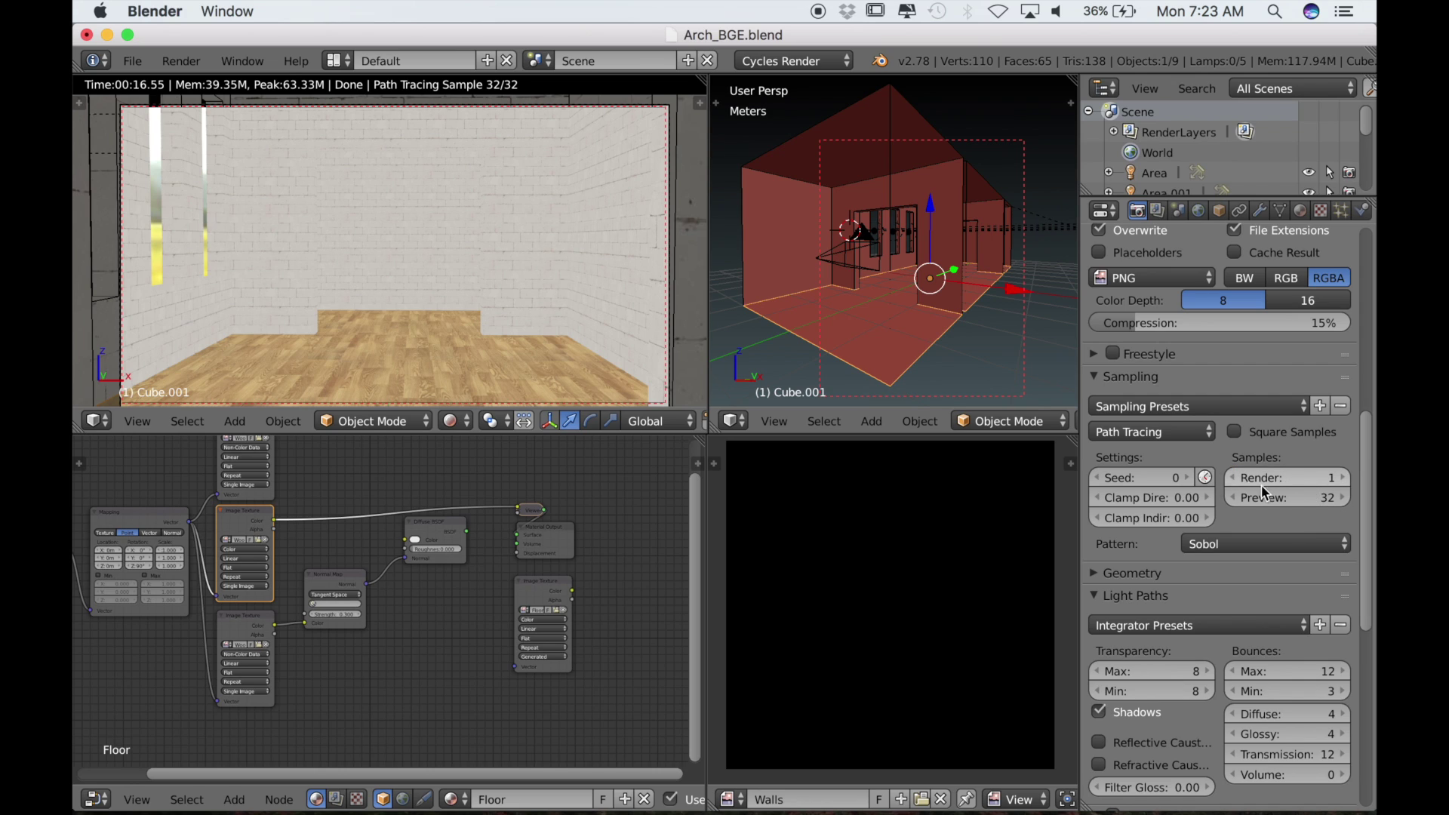
- Bake the floor's Combined map in Edit Mode, using the unconnected Image Texture node as the bake target
{"action": "scroll", "coordinate": [1233, 665], "scroll_direction": "down", "scroll_amount": 4}
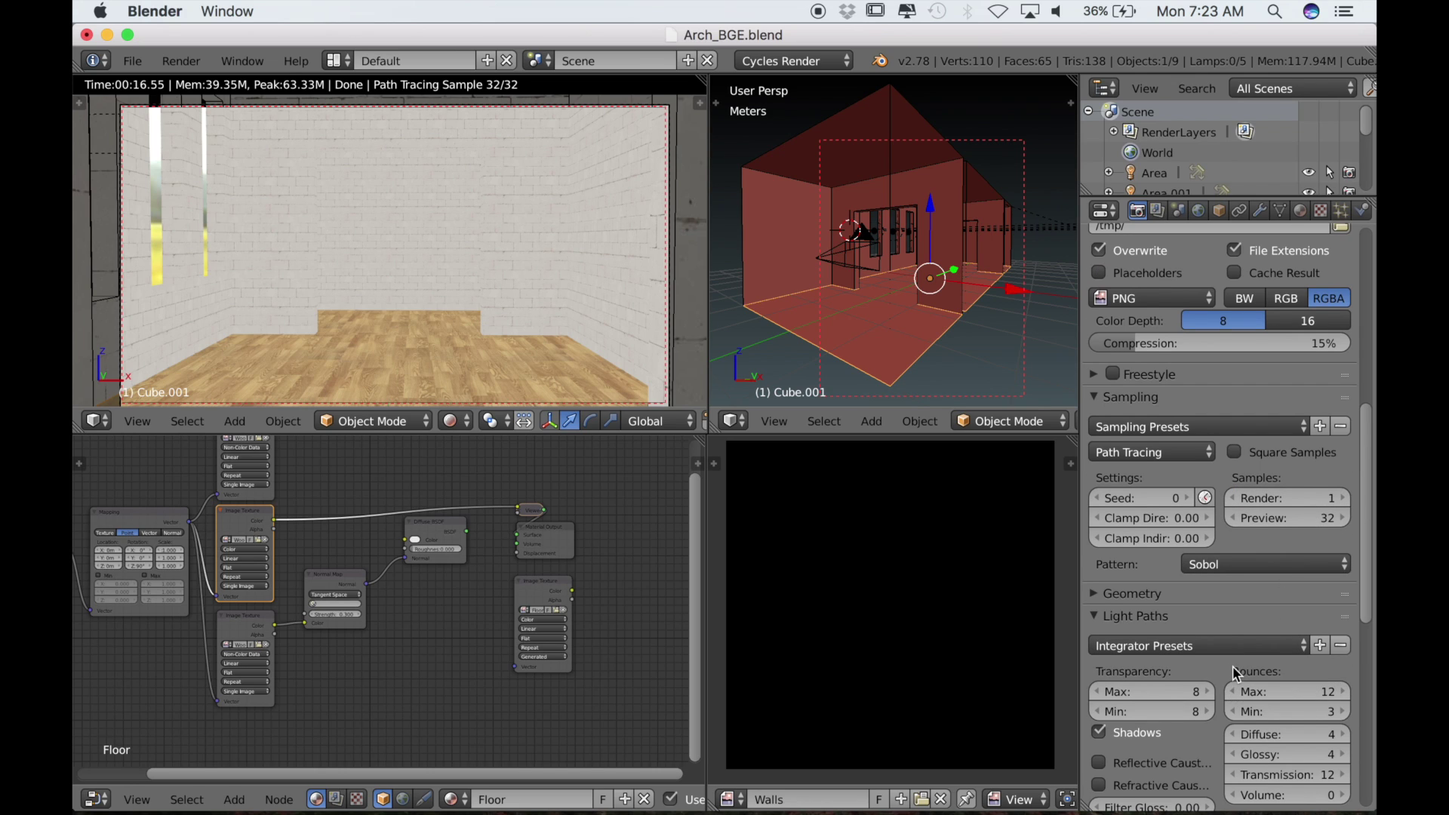
{"action": "scroll", "coordinate": [1234, 666], "scroll_direction": "down", "scroll_amount": 10}
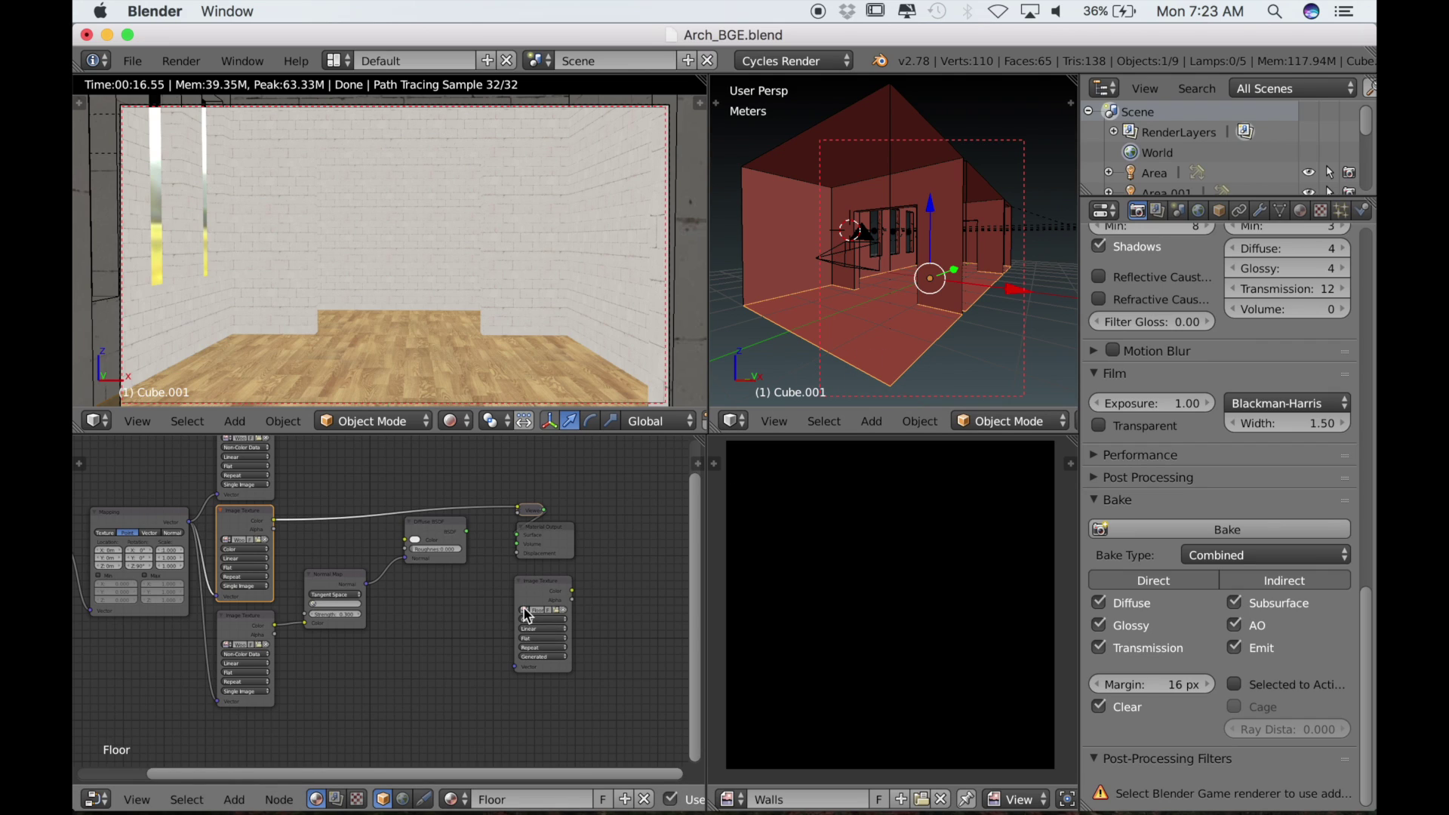
{"action": "left_click", "coordinate": [533, 588]}
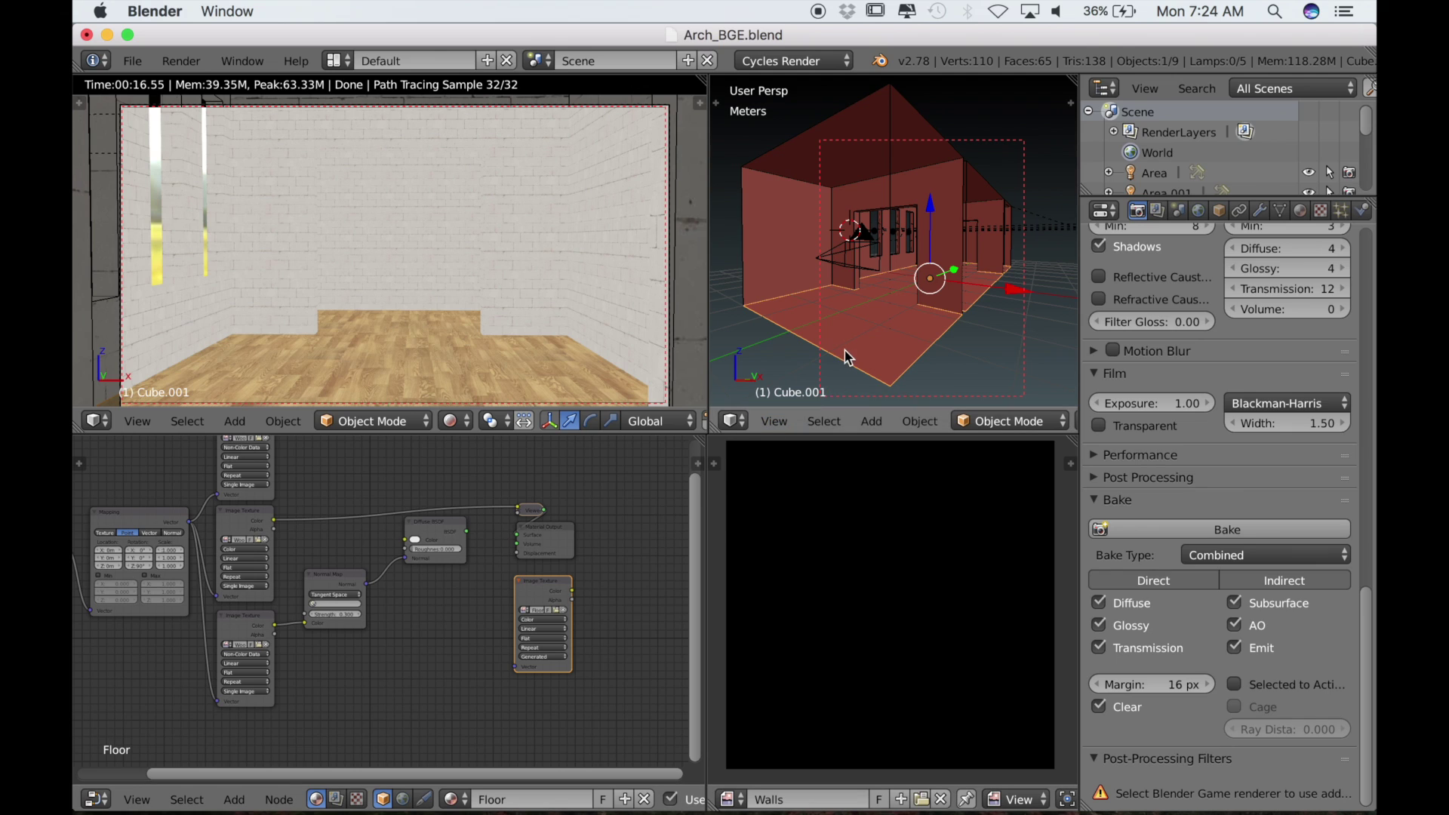
{"action": "key", "text": "Tab"}
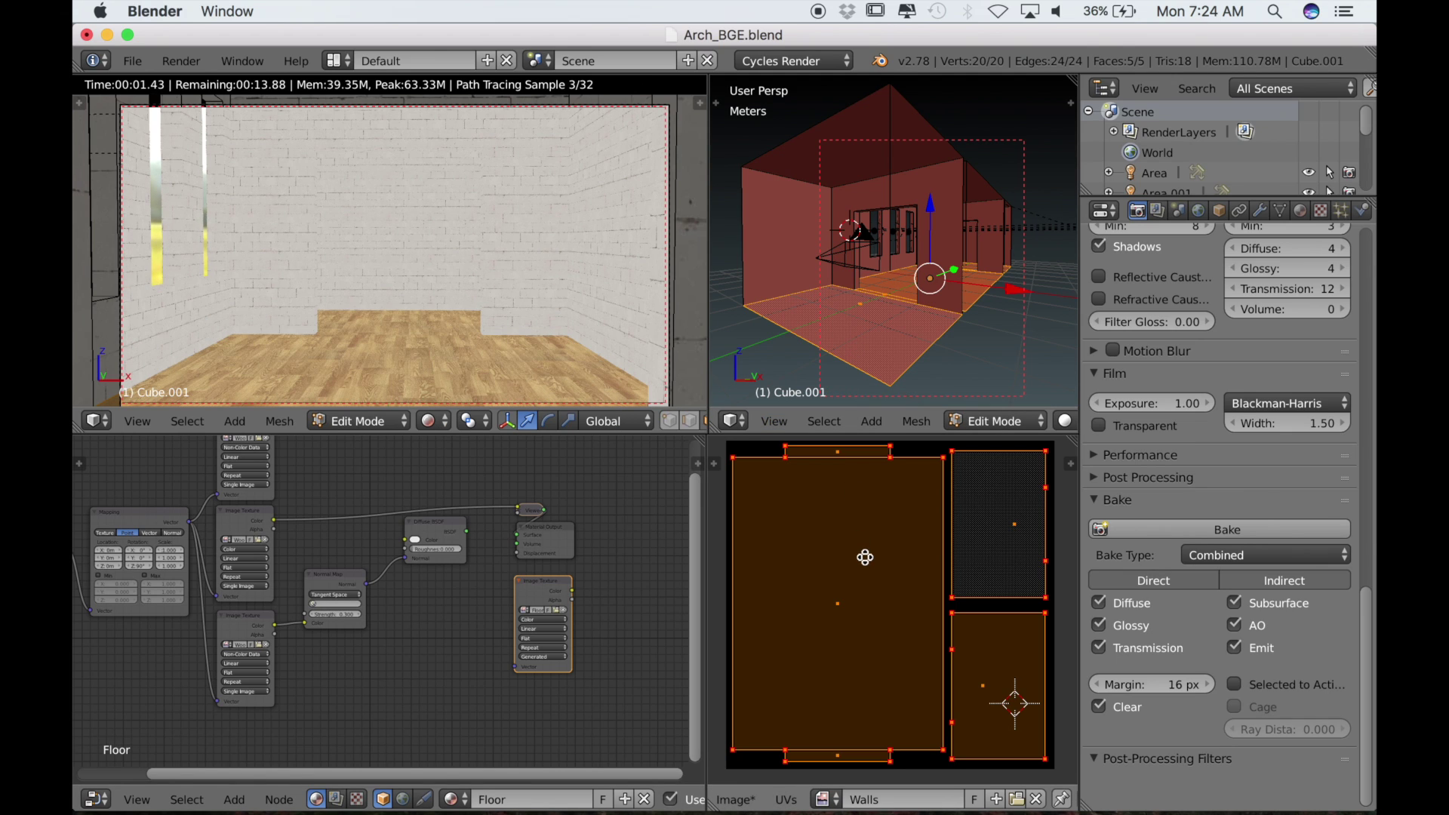
{"action": "middle_click_drag", "start_coordinate": [865, 557], "coordinate": [866, 561]}
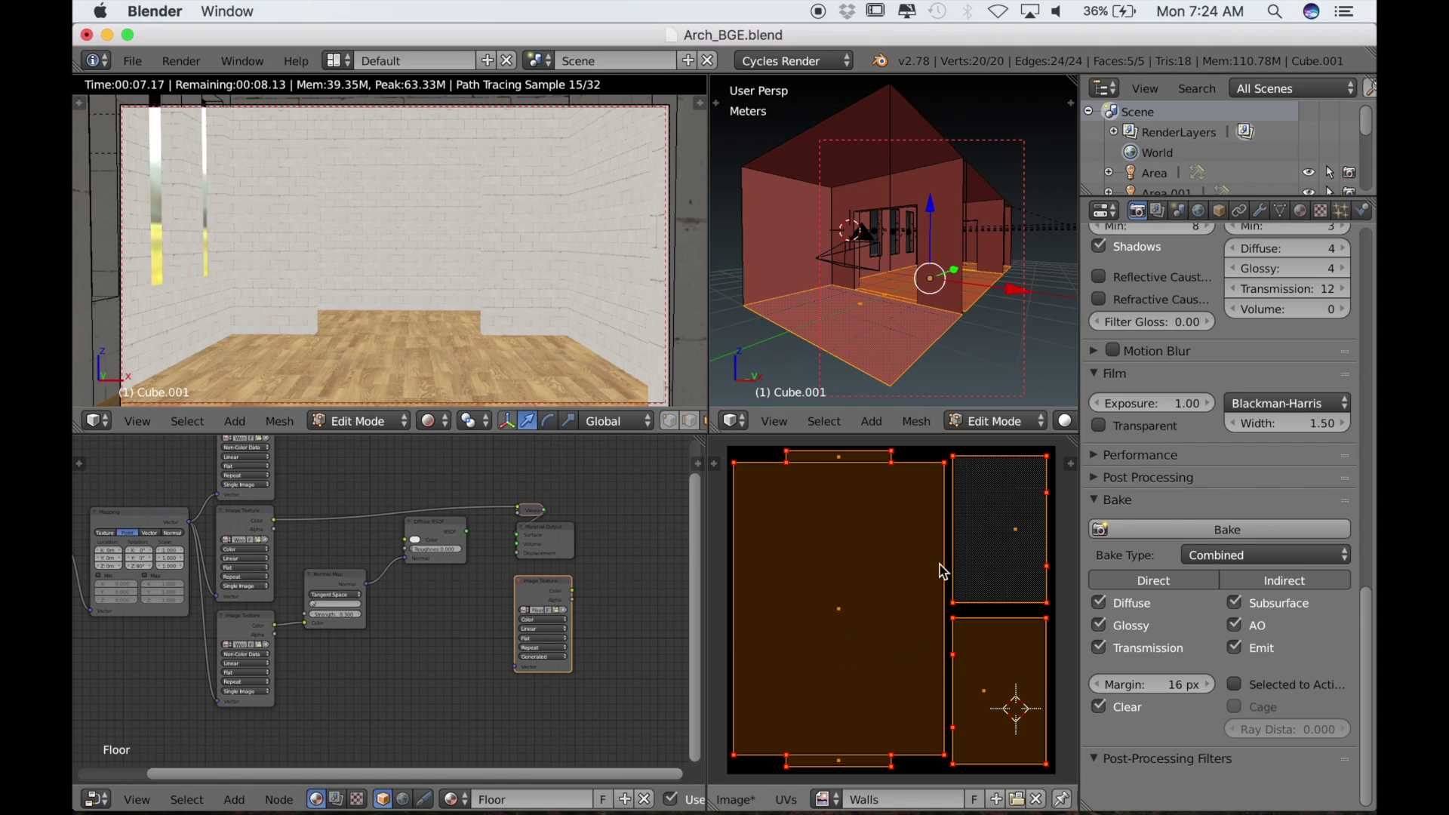
{"action": "left_click", "coordinate": [1168, 535]}
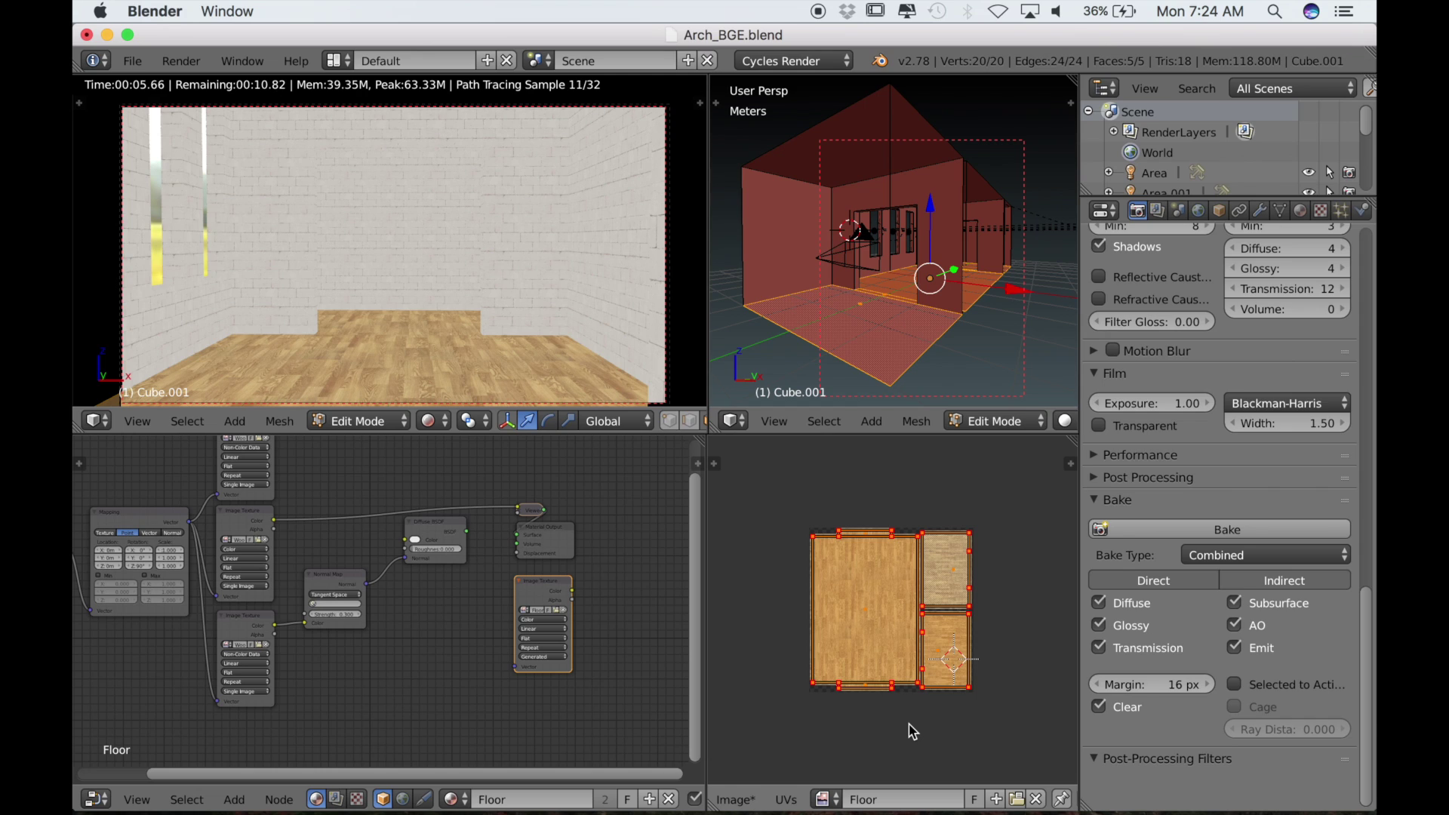
{"action": "scroll", "coordinate": [914, 732], "scroll_direction": "up", "scroll_amount": 3}
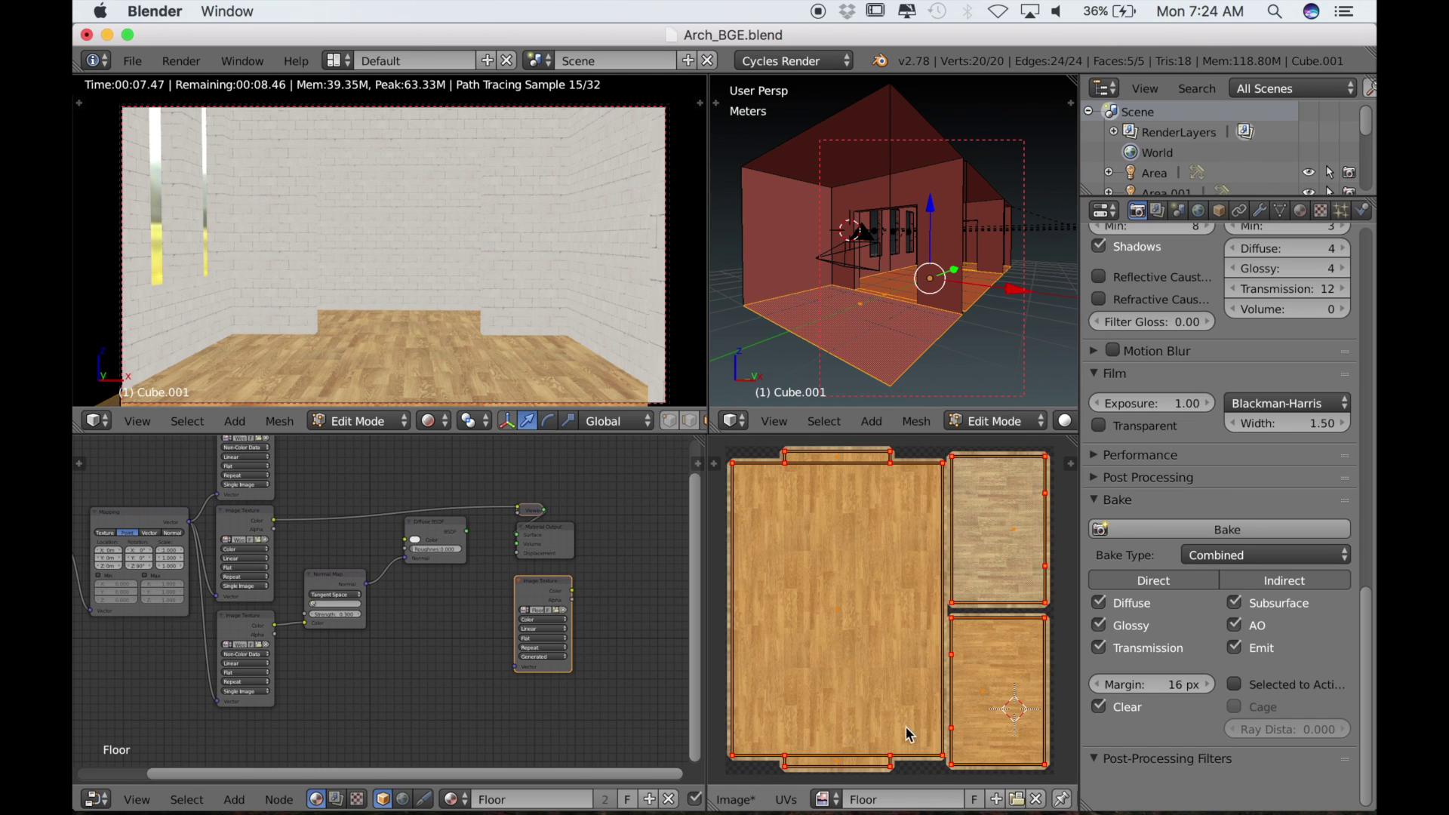
{"action": "middle_click_drag", "start_coordinate": [911, 725], "coordinate": [913, 711]}
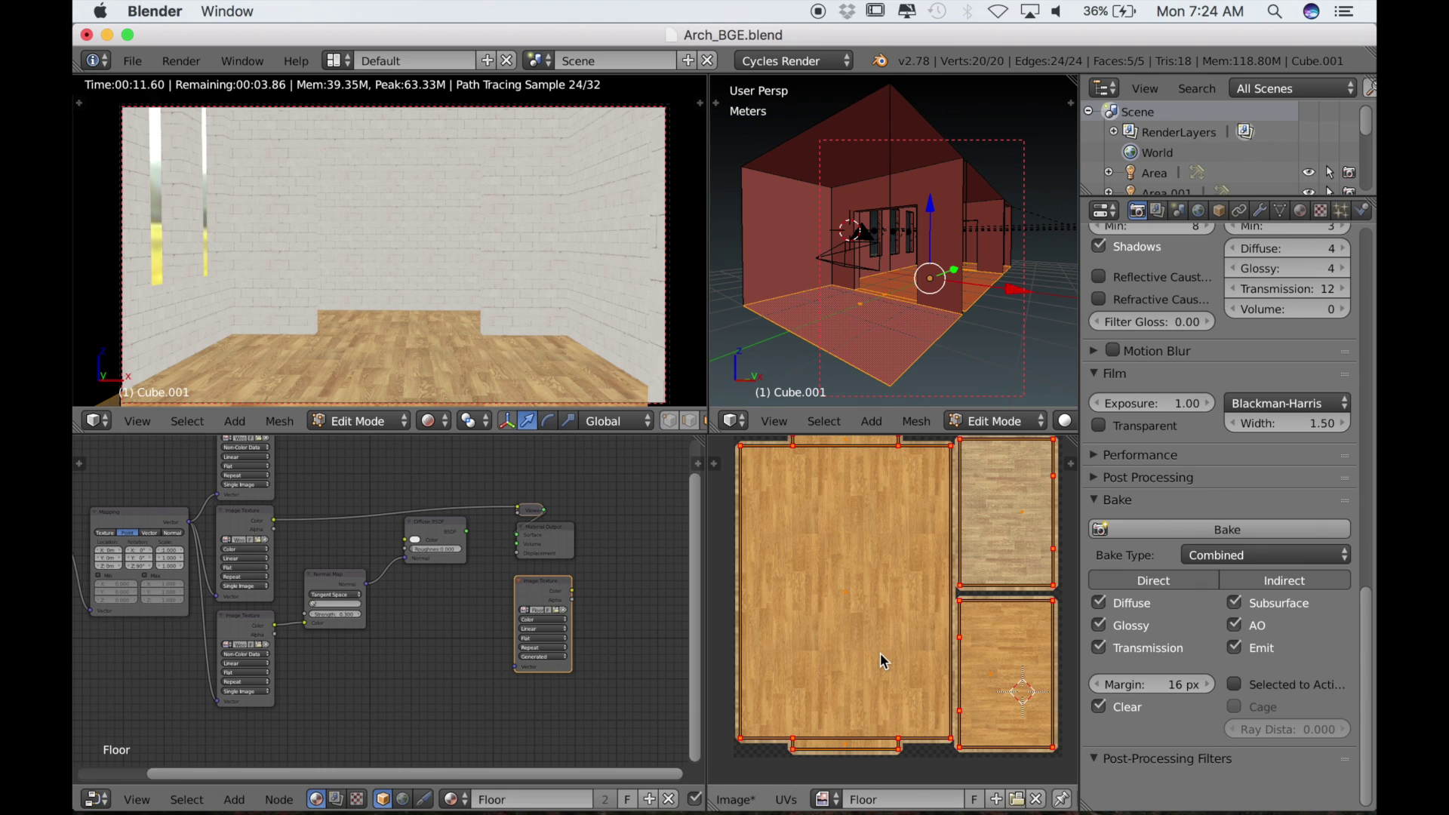
- Return the floor to Object Mode and save its baked image as Floor.png in the ARCH folder
{"action": "key", "text": "Tab"}
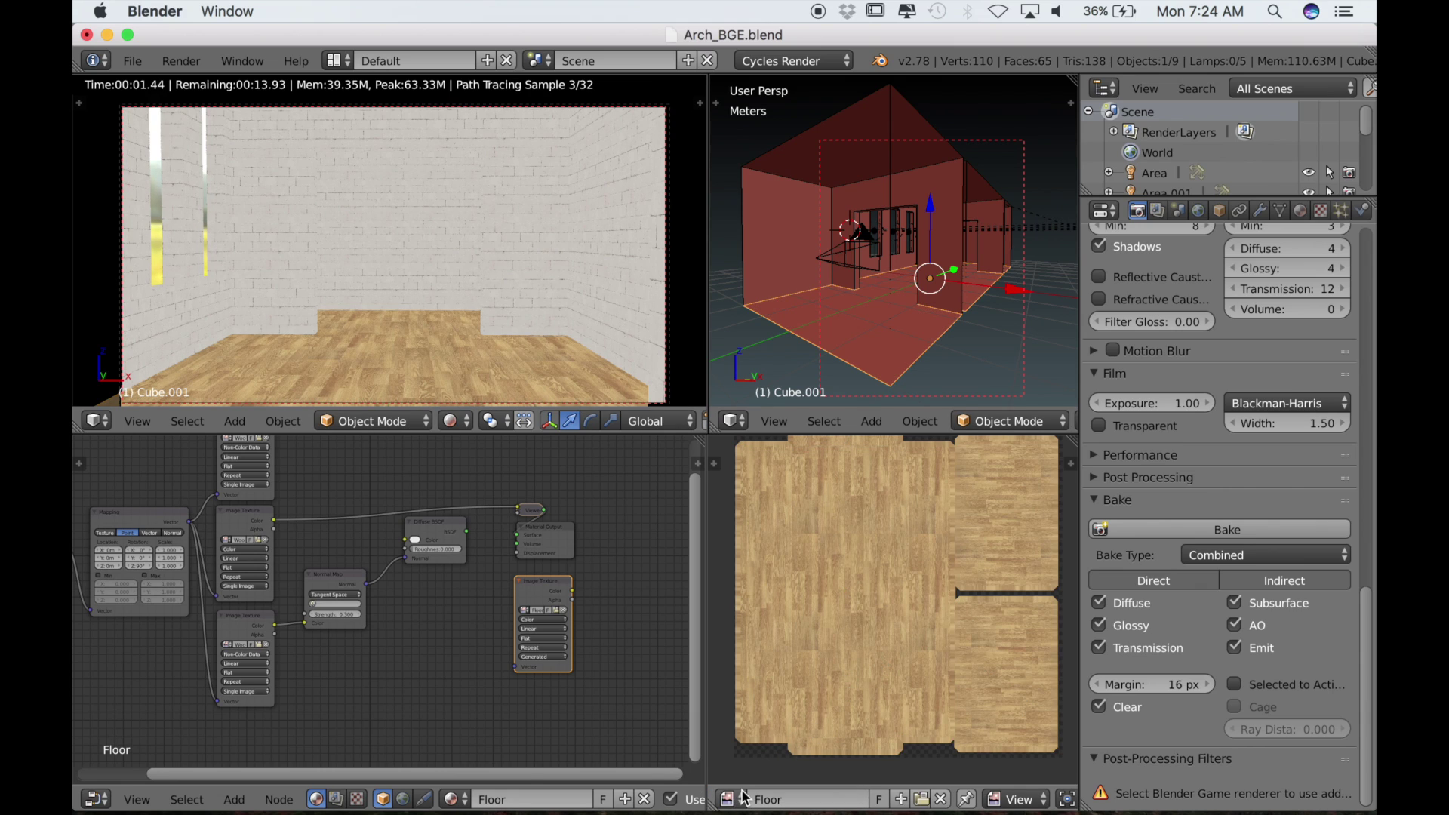
{"action": "scroll", "coordinate": [746, 797], "scroll_direction": "right", "scroll_amount": 2}
{"action": "scroll", "coordinate": [746, 797], "scroll_direction": "left", "scroll_amount": 4}
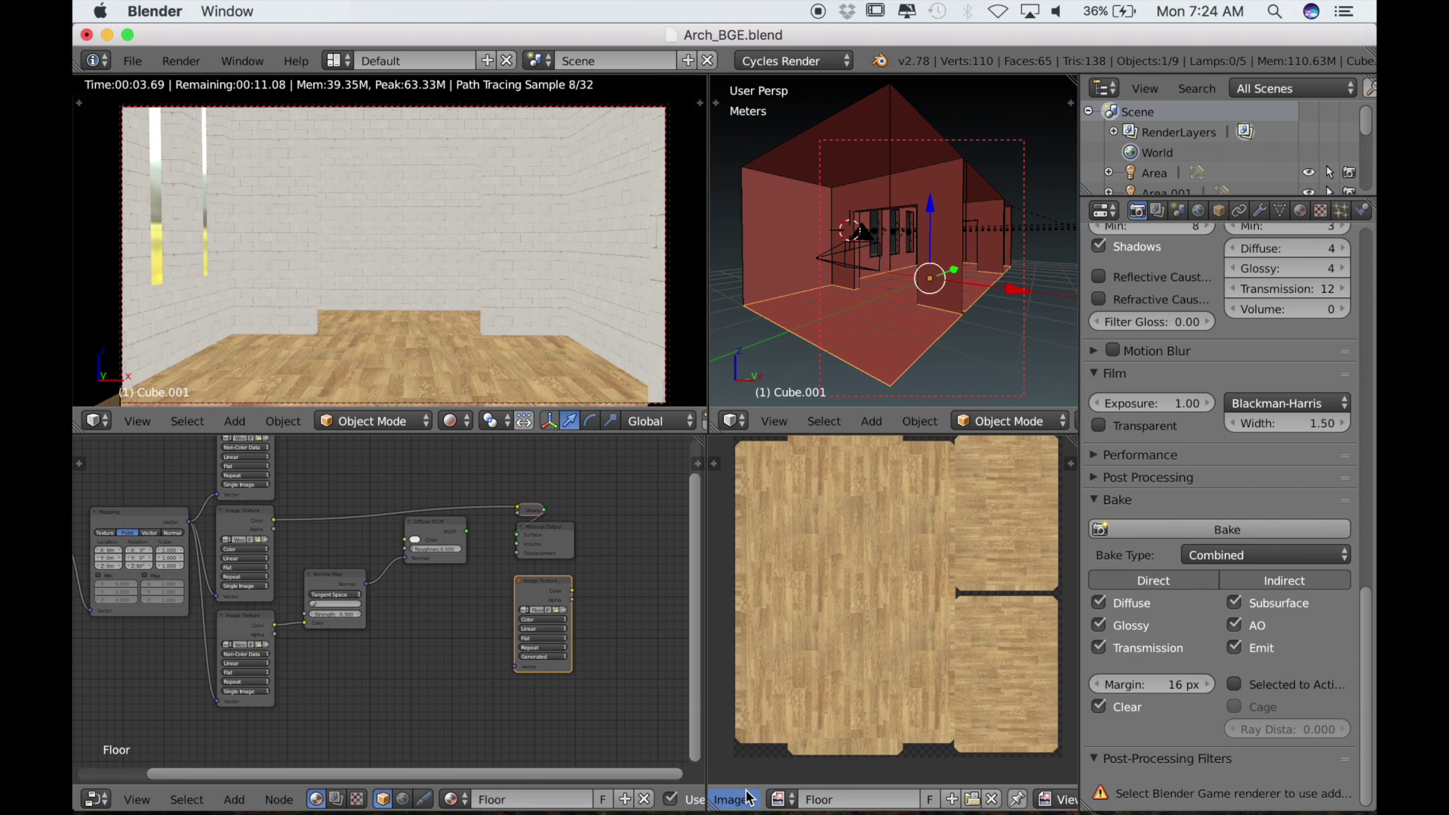
{"action": "left_click", "coordinate": [751, 802]}
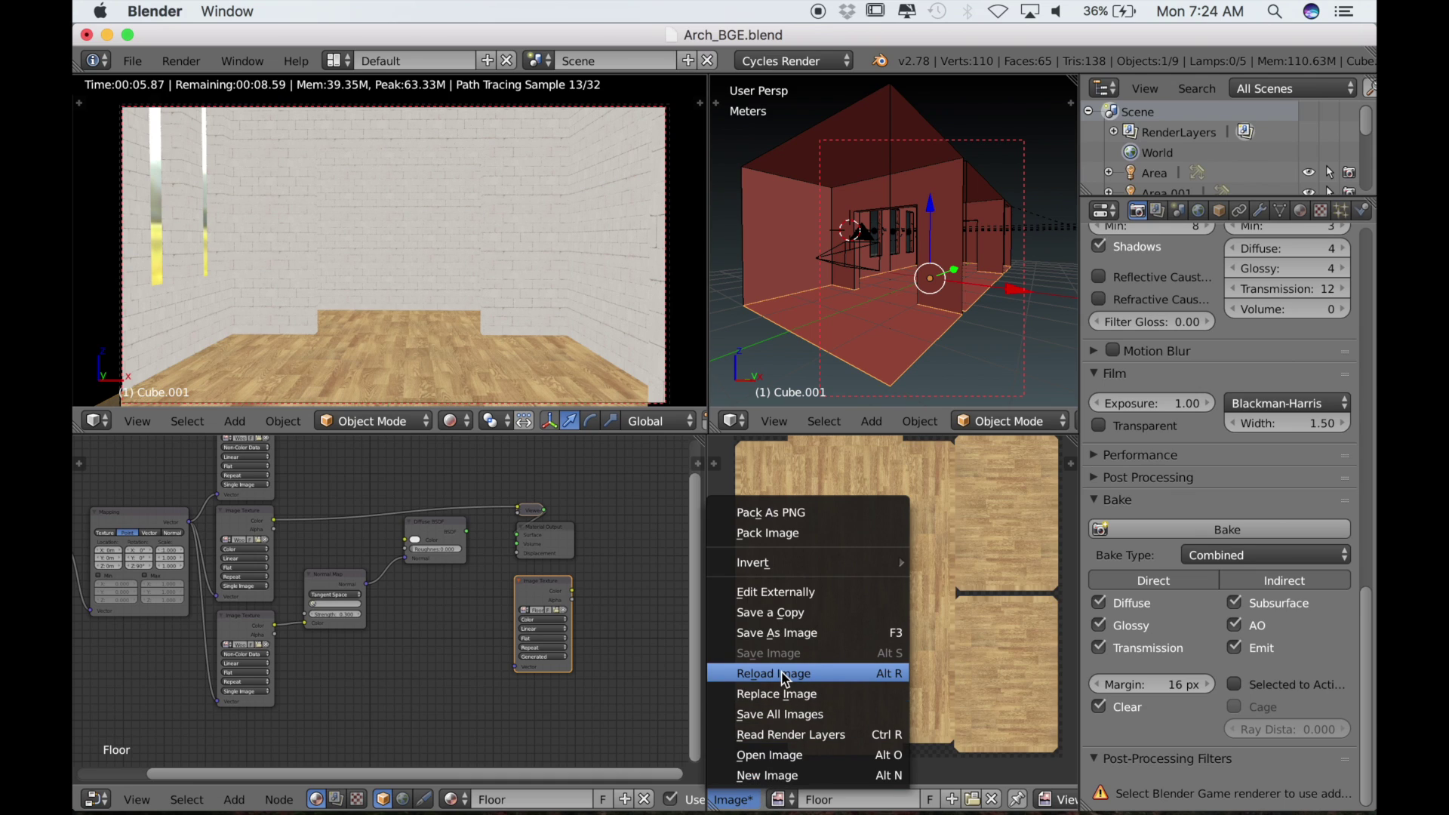
{"action": "left_click", "coordinate": [788, 636]}
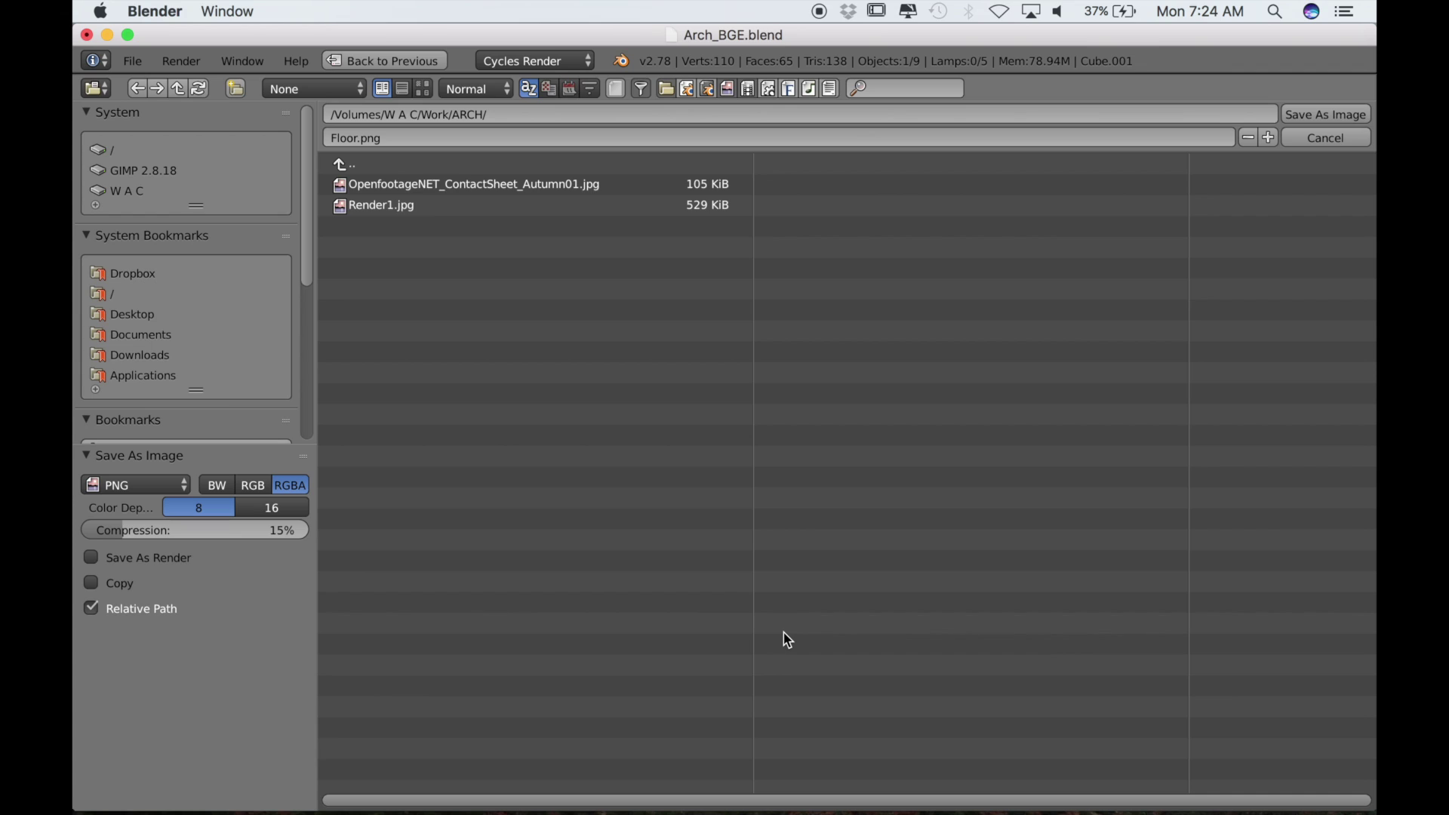
{"action": "left_click", "coordinate": [1317, 117]}
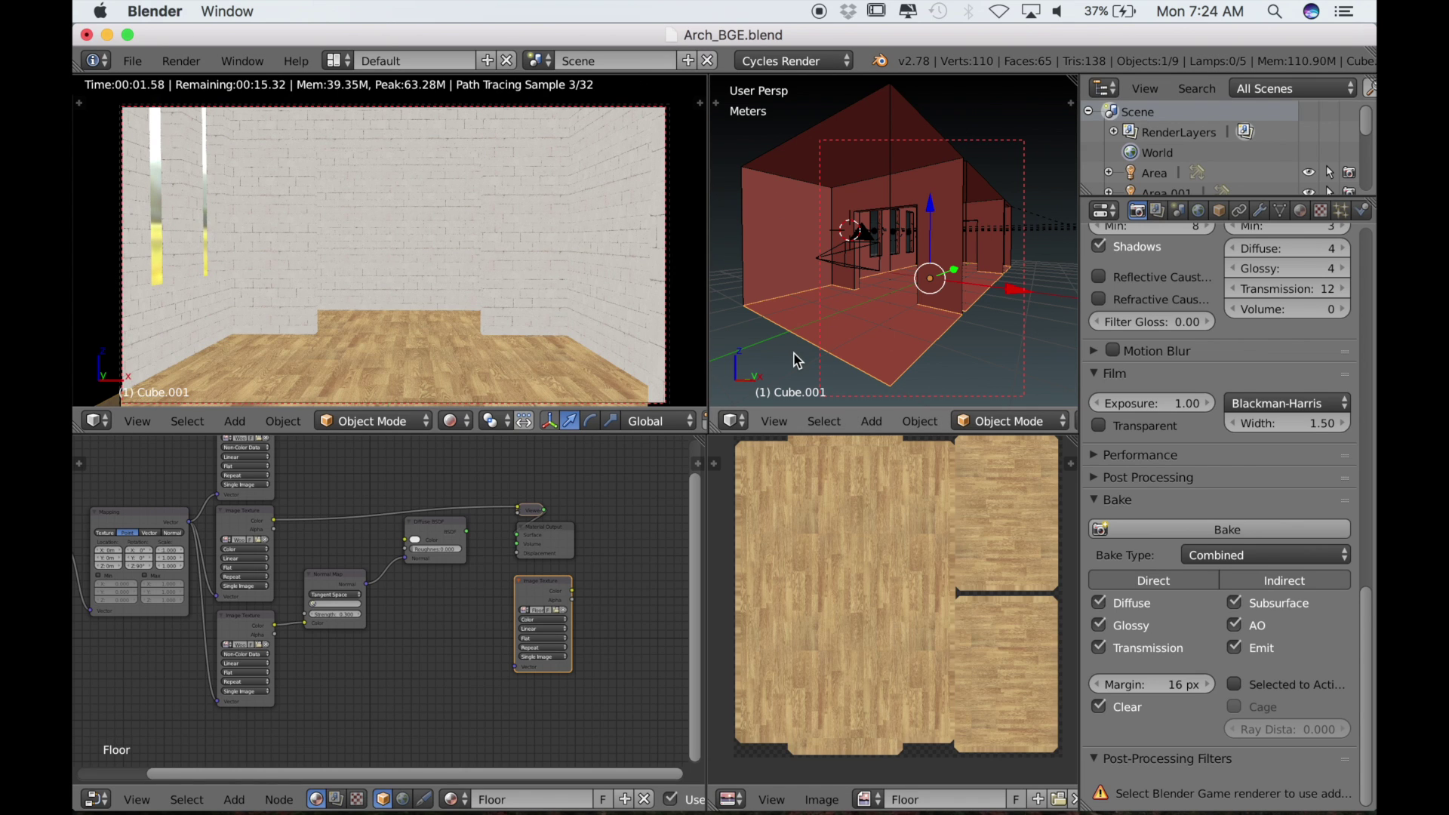
- Make the ceiling material's unconnected Image Texture node active and display the Ceiling image in the image editor
{"action": "right_click", "coordinate": [821, 162]}
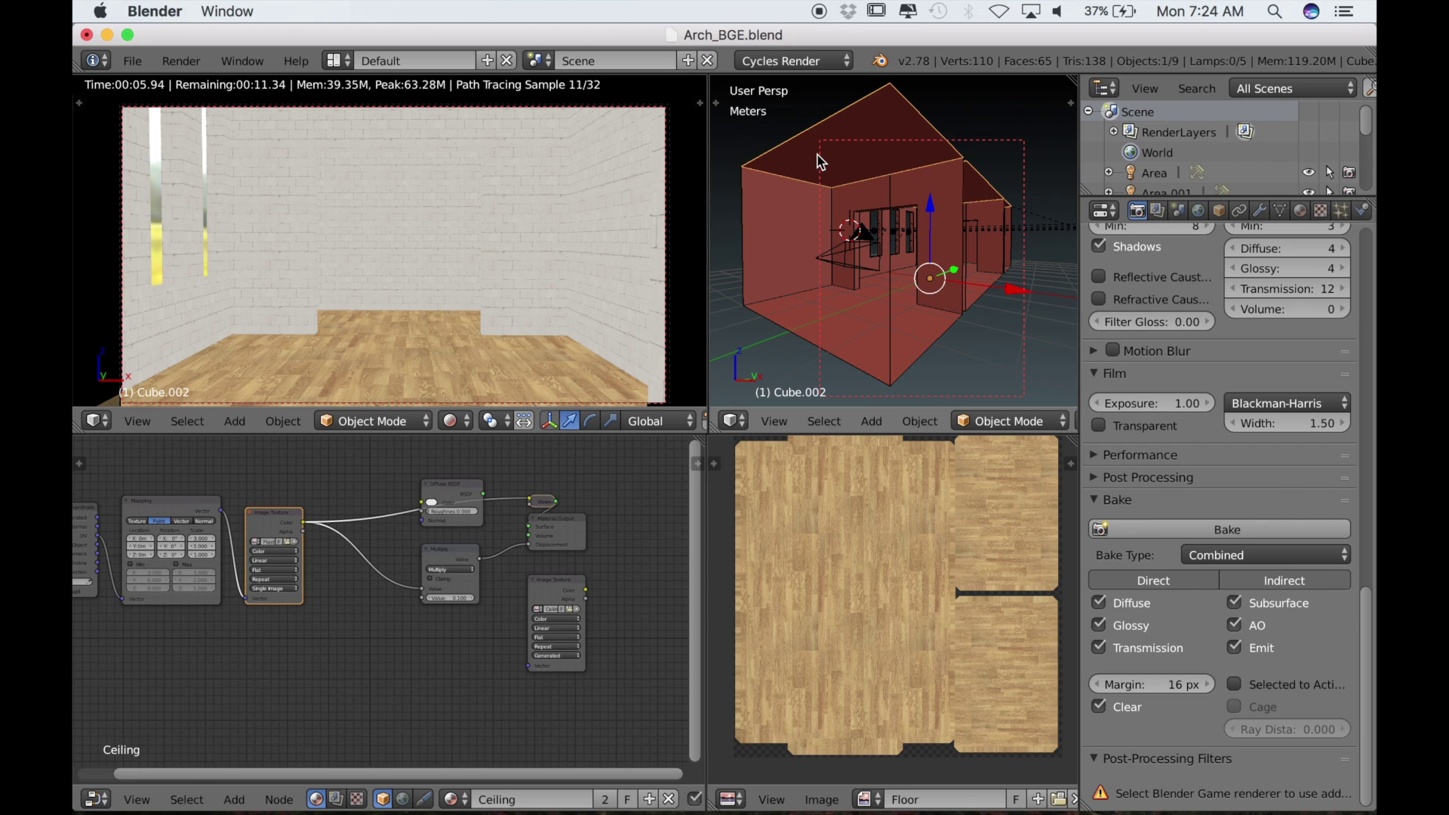
{"action": "right_click", "coordinate": [550, 590]}
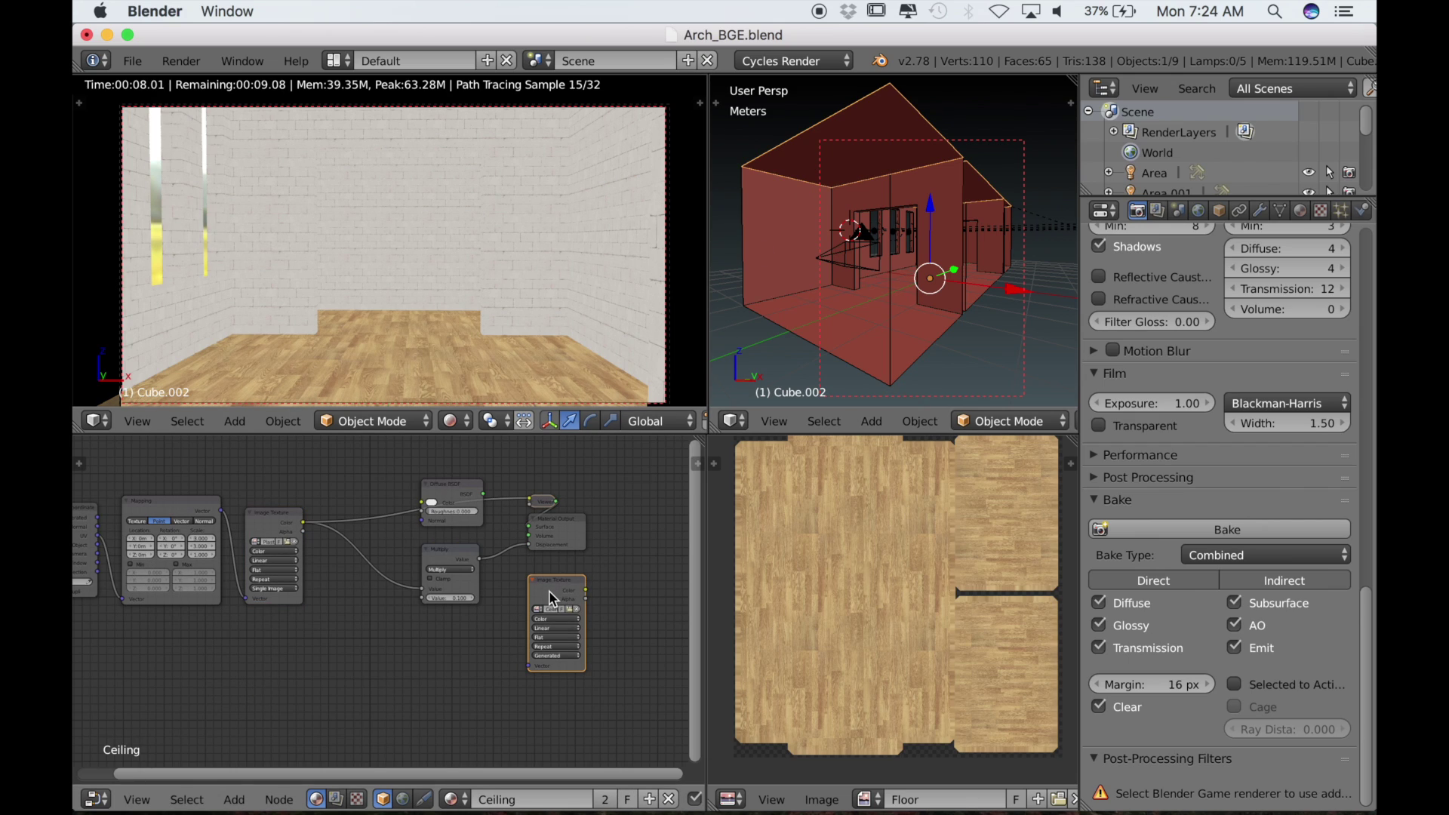
{"action": "left_click", "coordinate": [877, 803]}
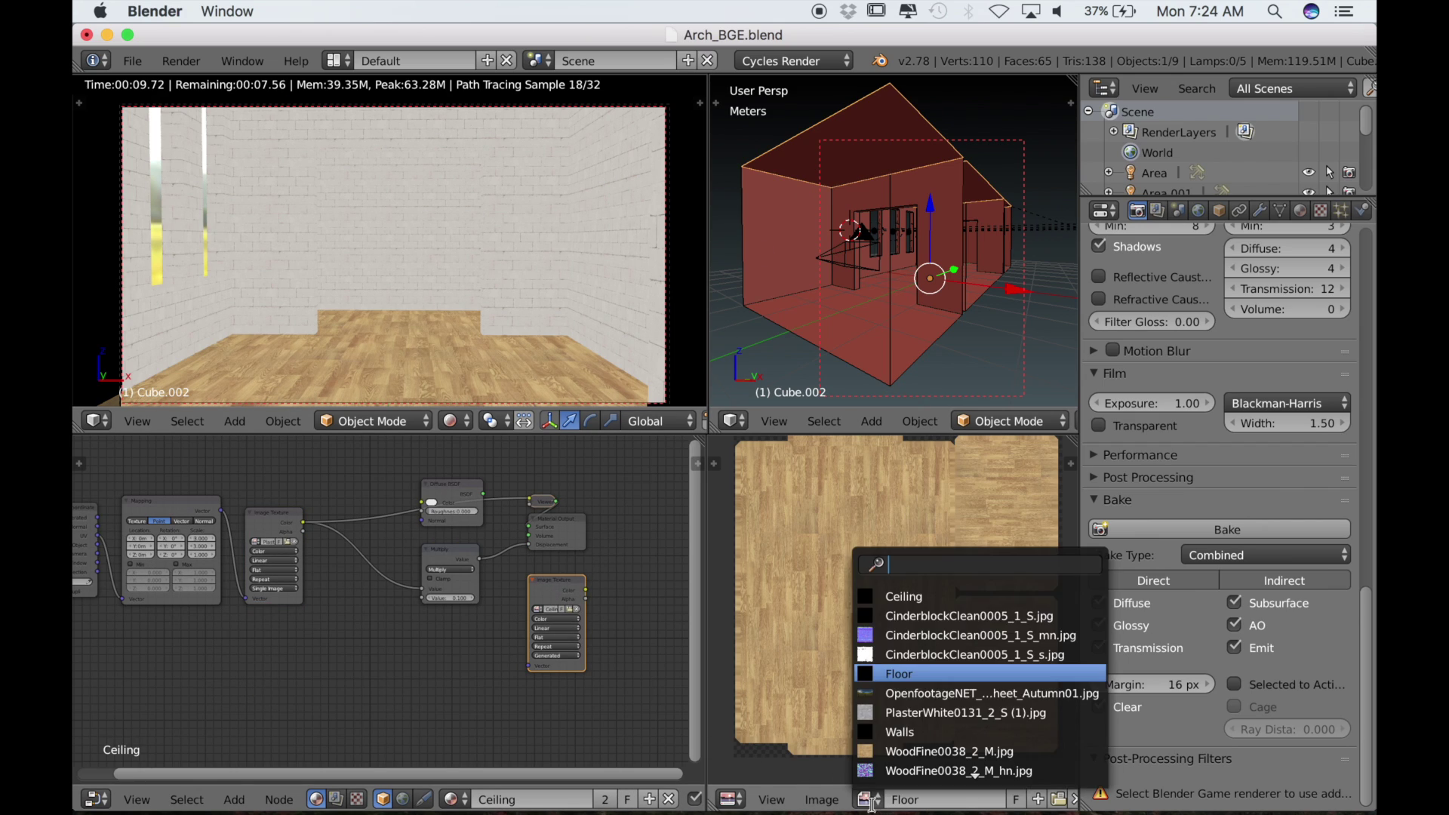
{"action": "left_click", "coordinate": [903, 595]}
{"action": "middle_click_drag", "start_coordinate": [838, 640], "coordinate": [836, 660]}
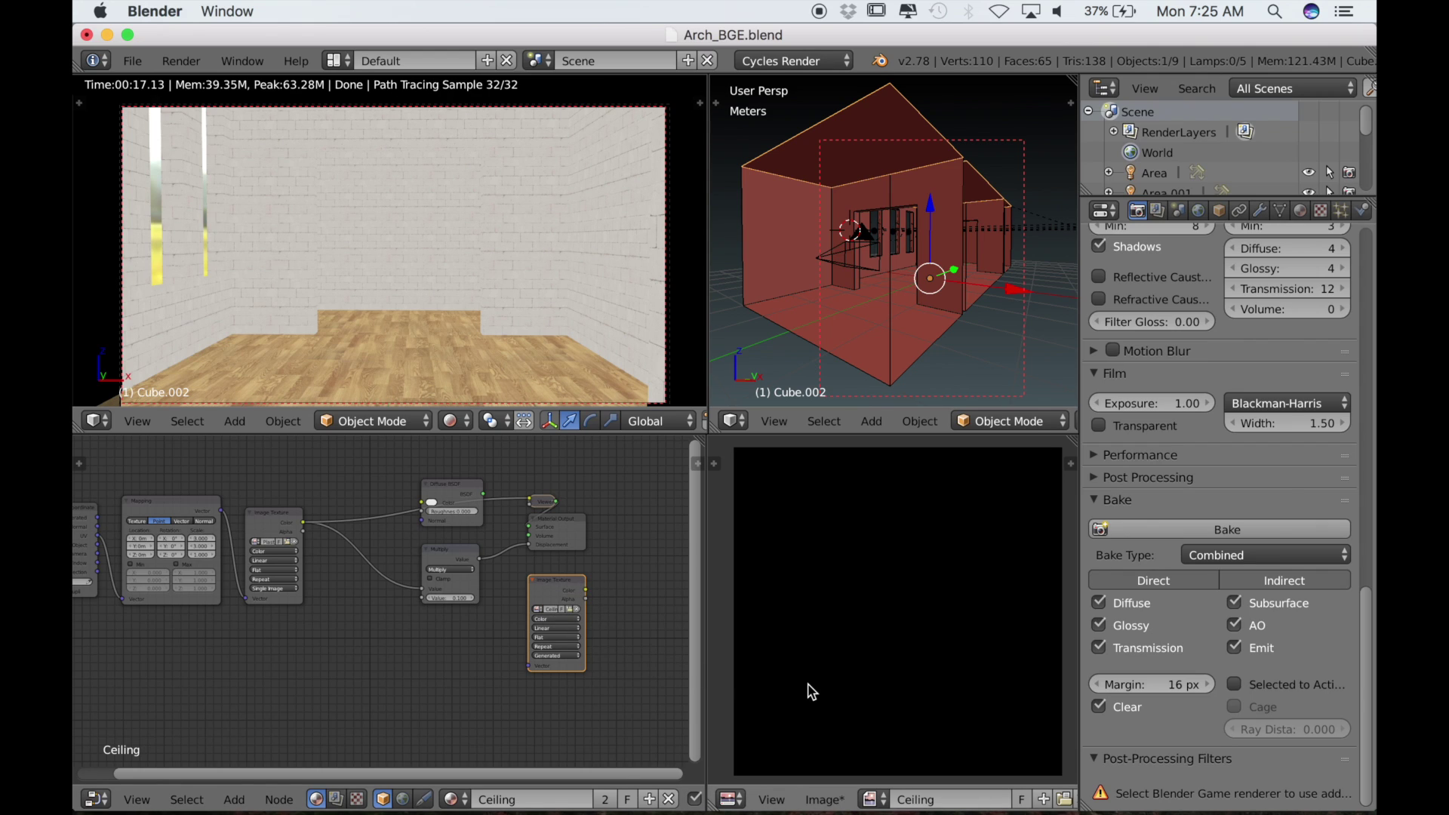
- Put the ceiling in Edit Mode and bake its Combined map to the Ceiling image
{"action": "scroll", "coordinate": [1186, 723], "scroll_direction": "up", "scroll_amount": 2}
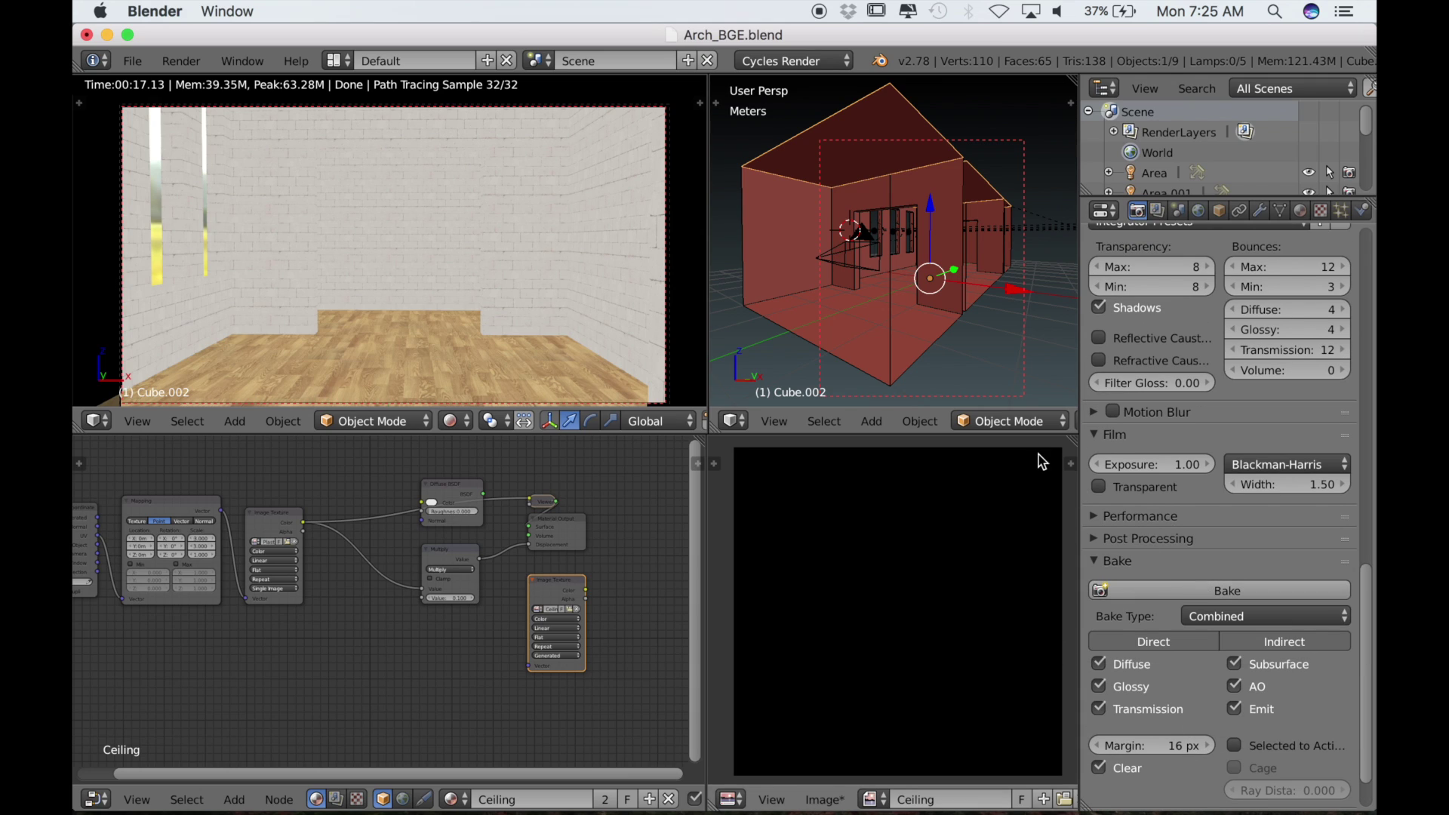
{"action": "key", "text": "Tab"}
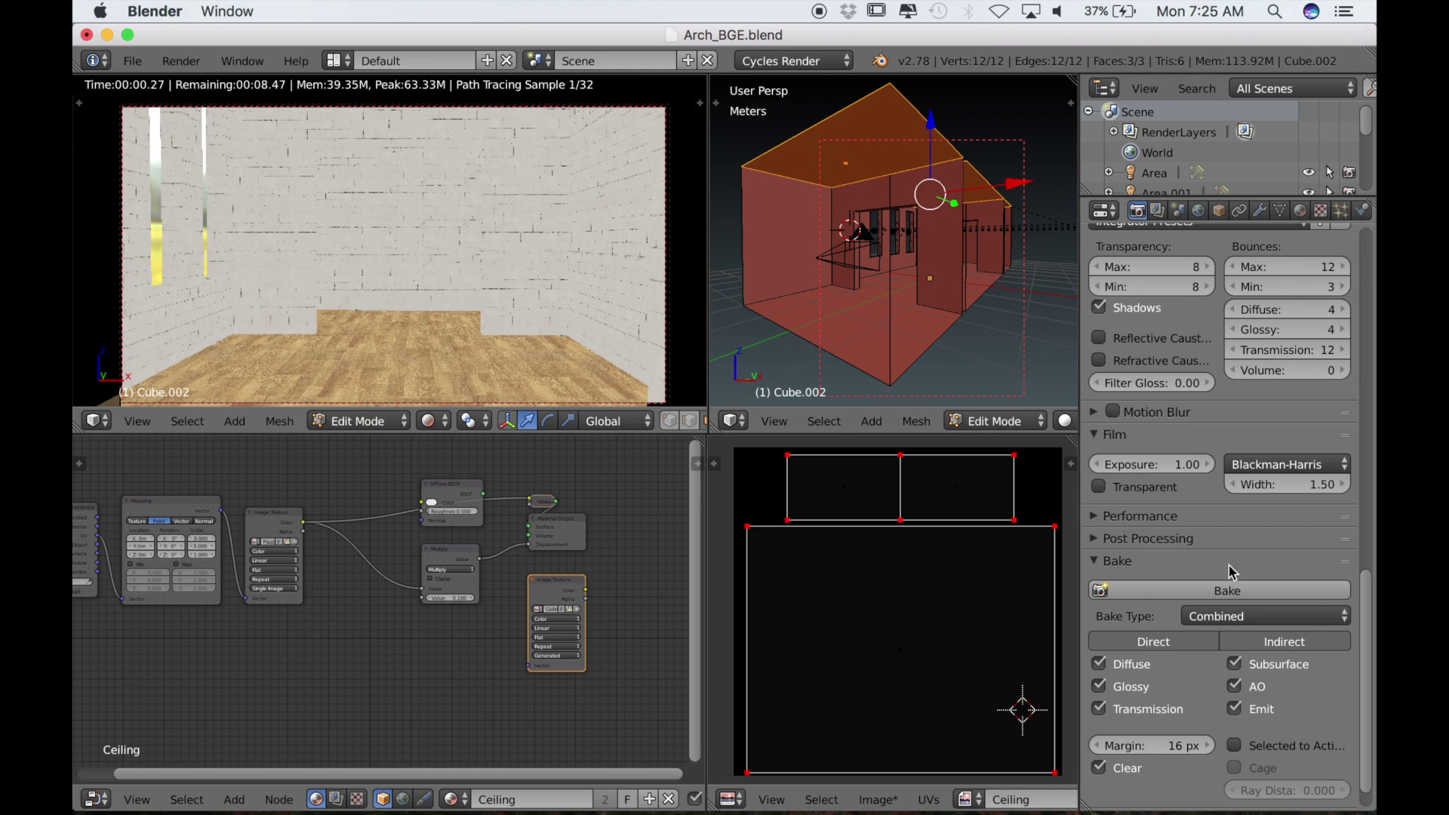
{"action": "left_click", "coordinate": [1230, 591]}
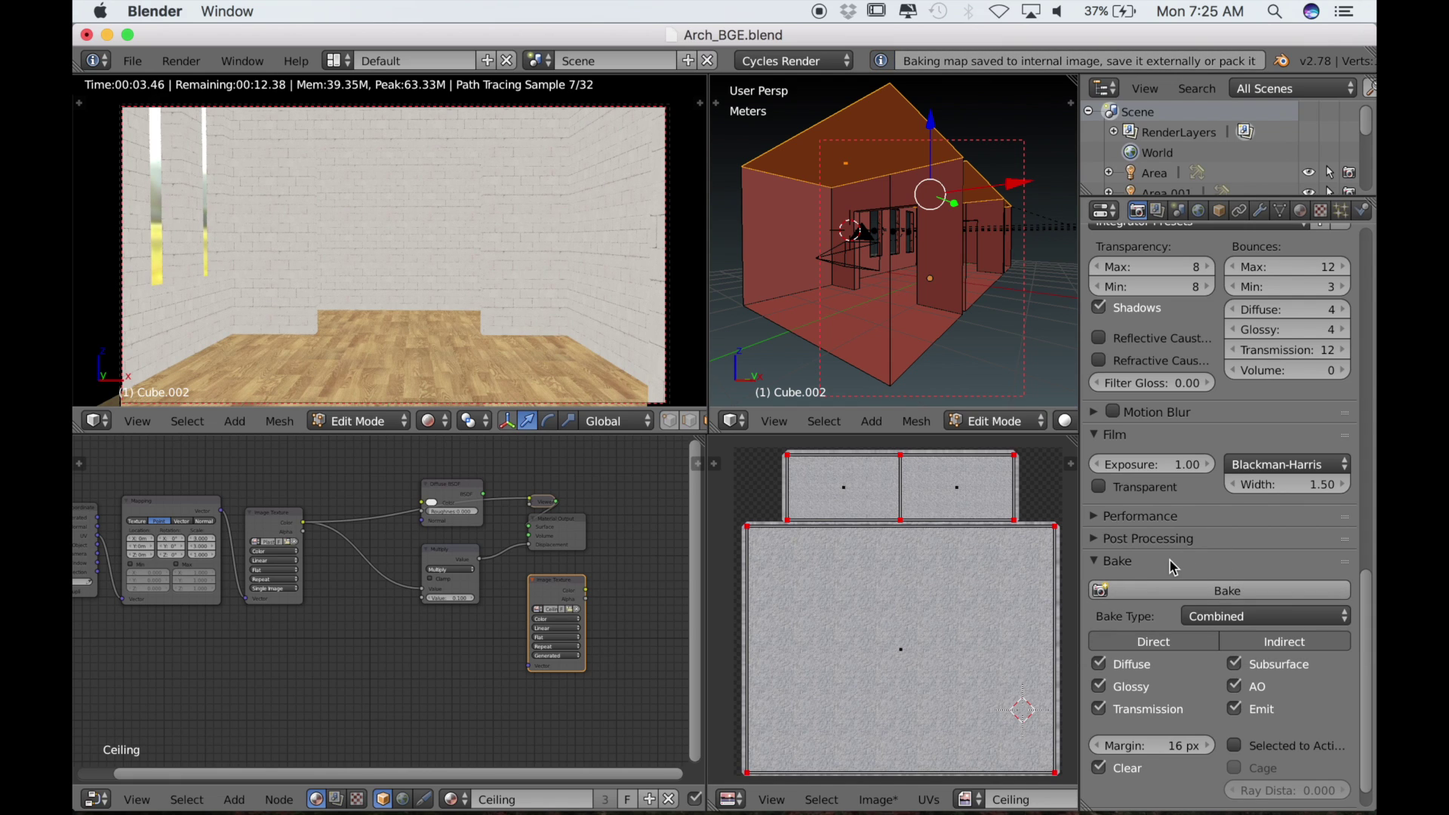
- Return the ceiling to Object Mode and save its baked image as Ceiling.png in the ARCH folder
{"action": "key", "text": "Tab"}
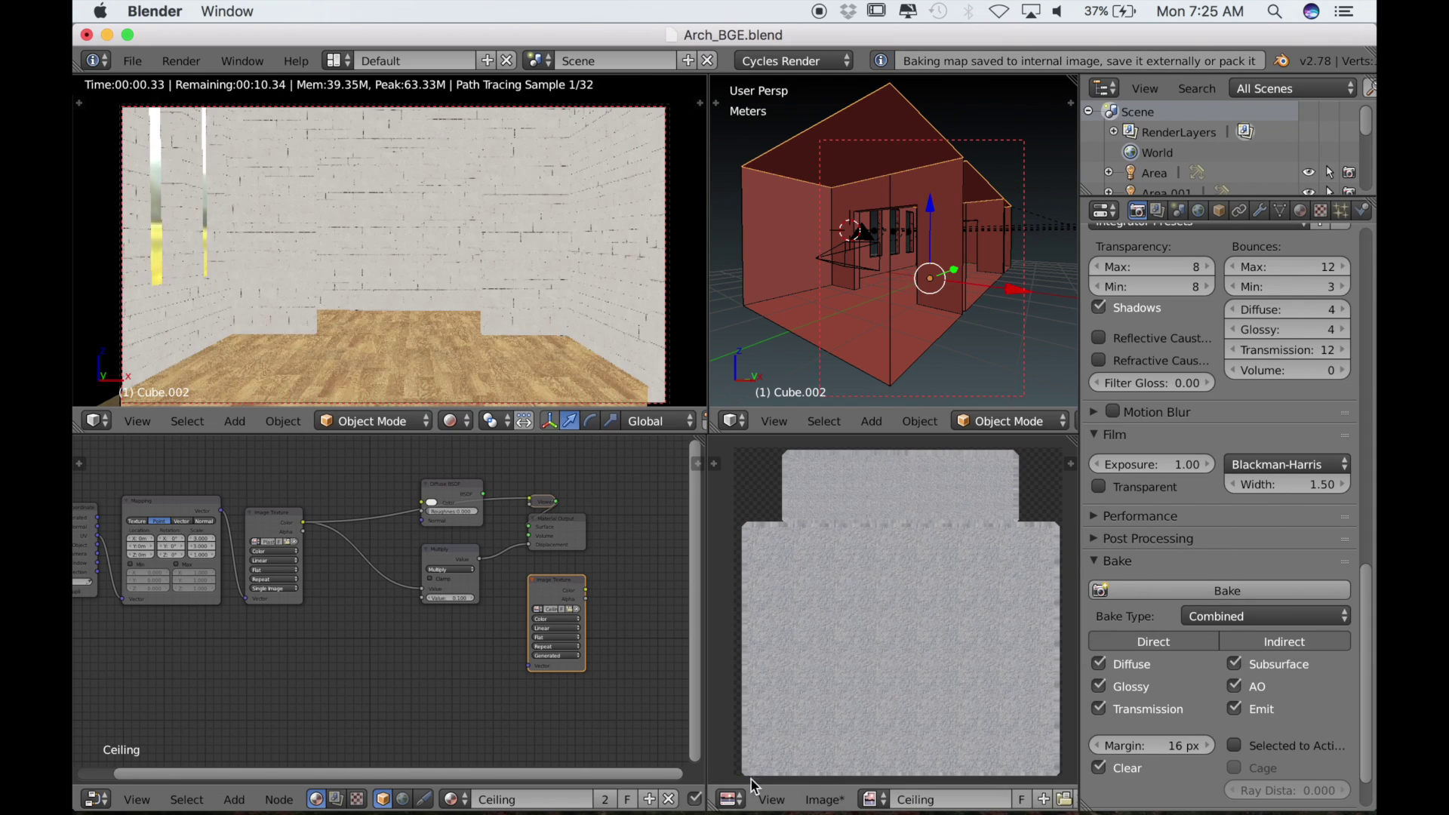
{"action": "left_click", "coordinate": [830, 799]}
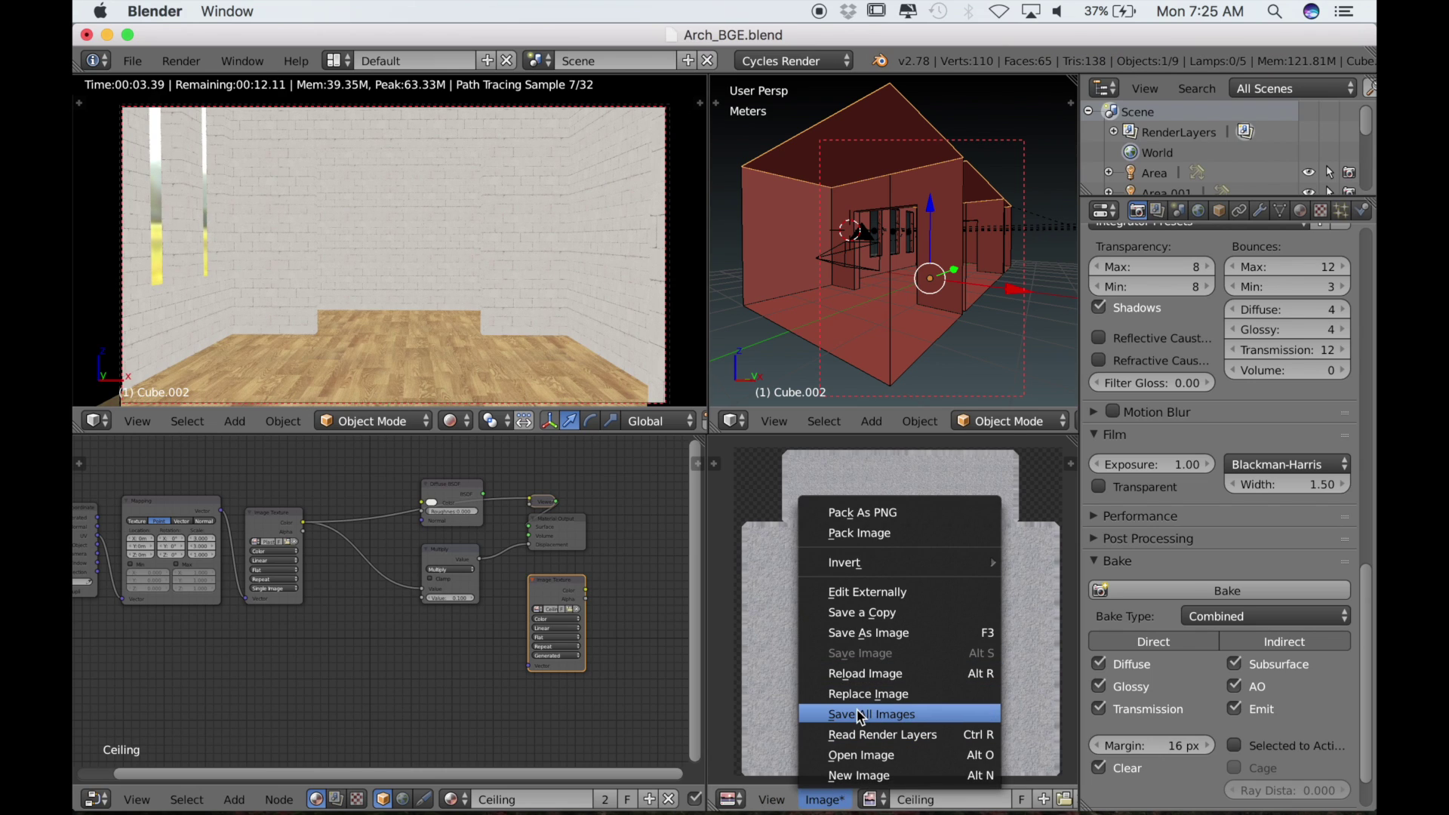
{"action": "left_click", "coordinate": [868, 634]}
{"action": "left_click", "coordinate": [1350, 120]}
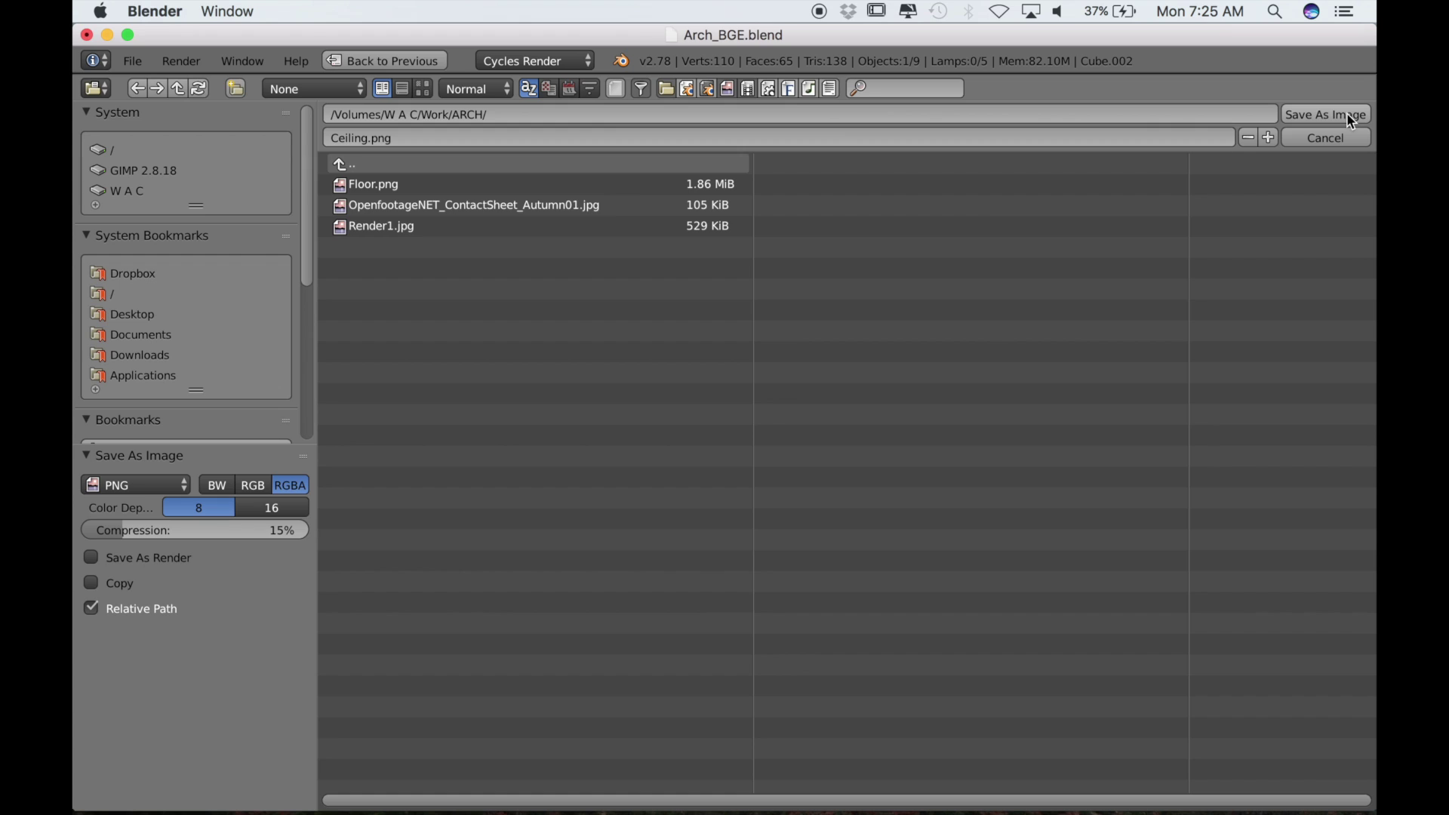
{"action": "left_click", "coordinate": [1350, 117]}
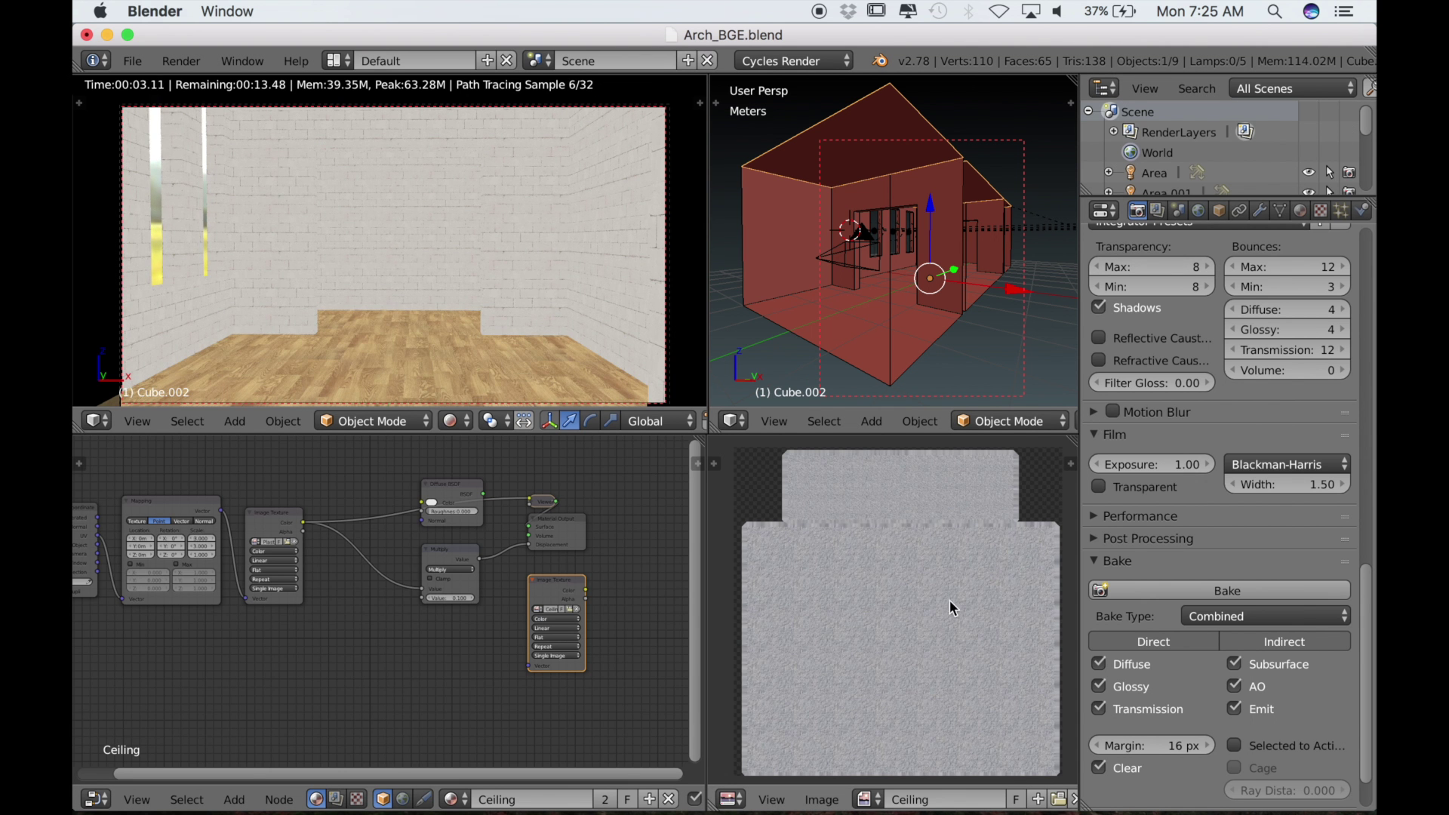
- Select the walls object and display the Walls image in the image editor
{"action": "right_click", "coordinate": [766, 242]}
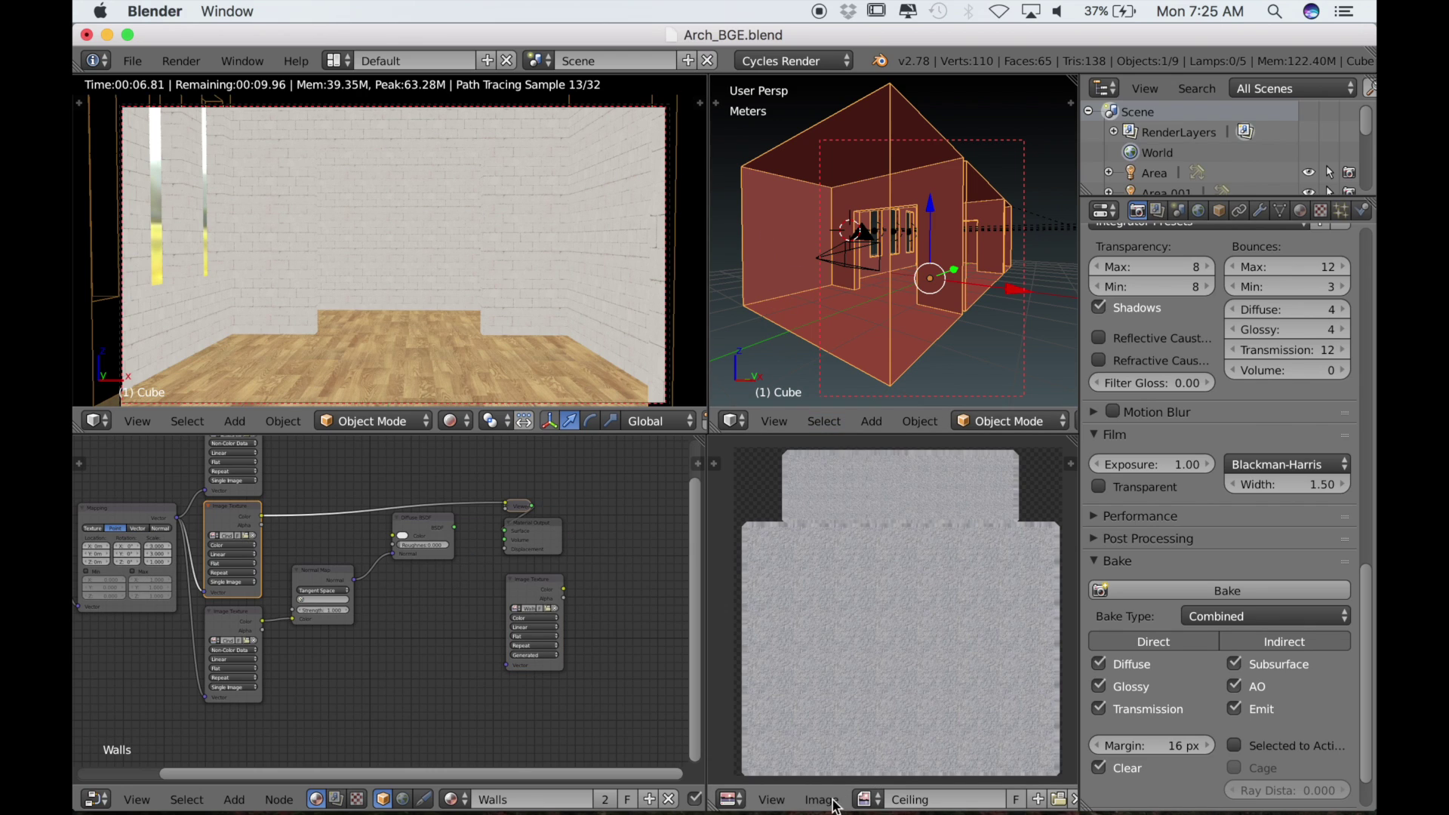
{"action": "left_click", "coordinate": [868, 799]}
{"action": "left_click", "coordinate": [880, 743]}
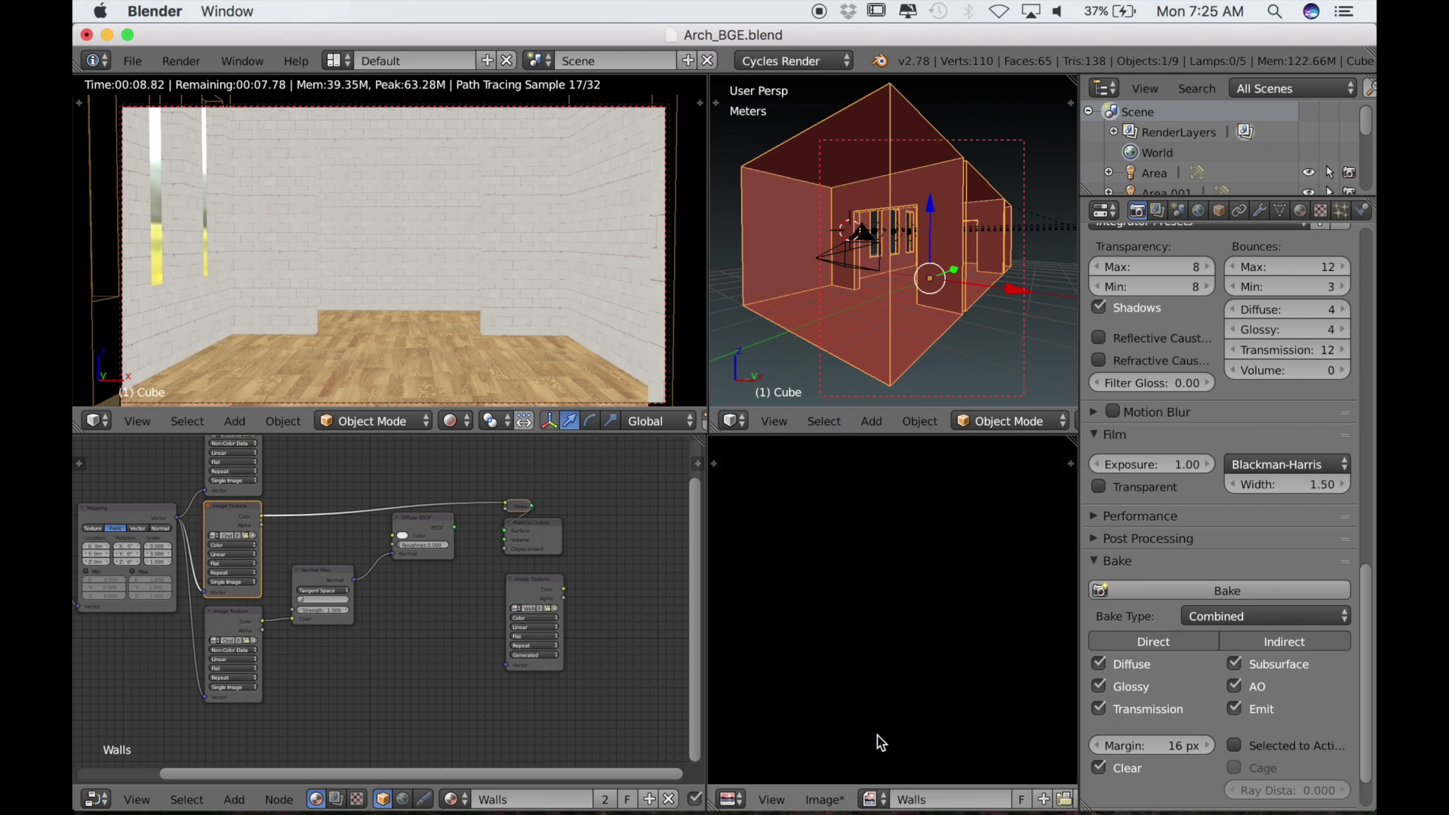
{"action": "scroll", "coordinate": [830, 644], "scroll_direction": "down", "scroll_amount": 3}
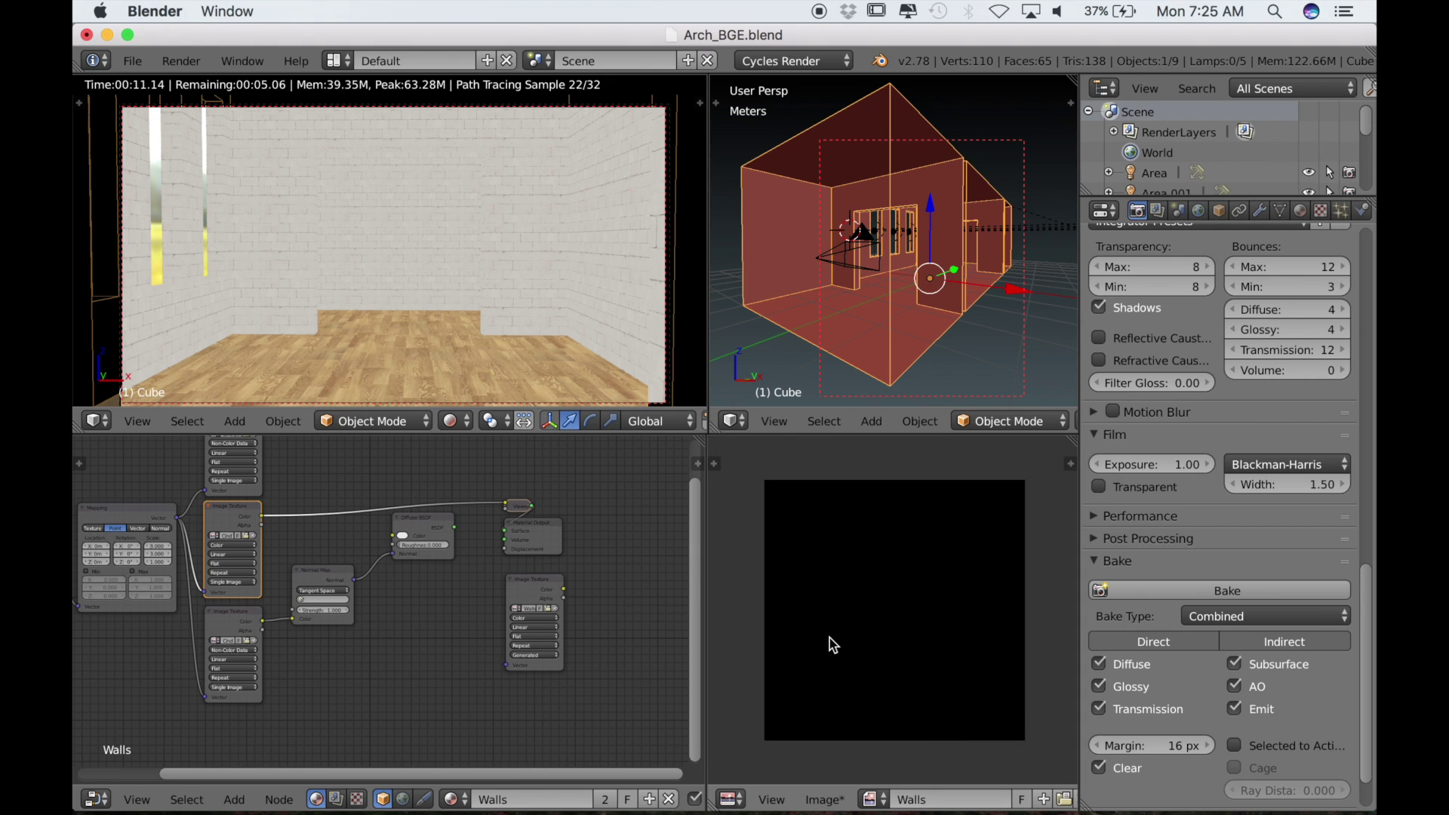
- Put the walls in Edit Mode and bake their Combined map, using the unconnected Image Texture node as the bake target
{"action": "key", "text": "Tab"}
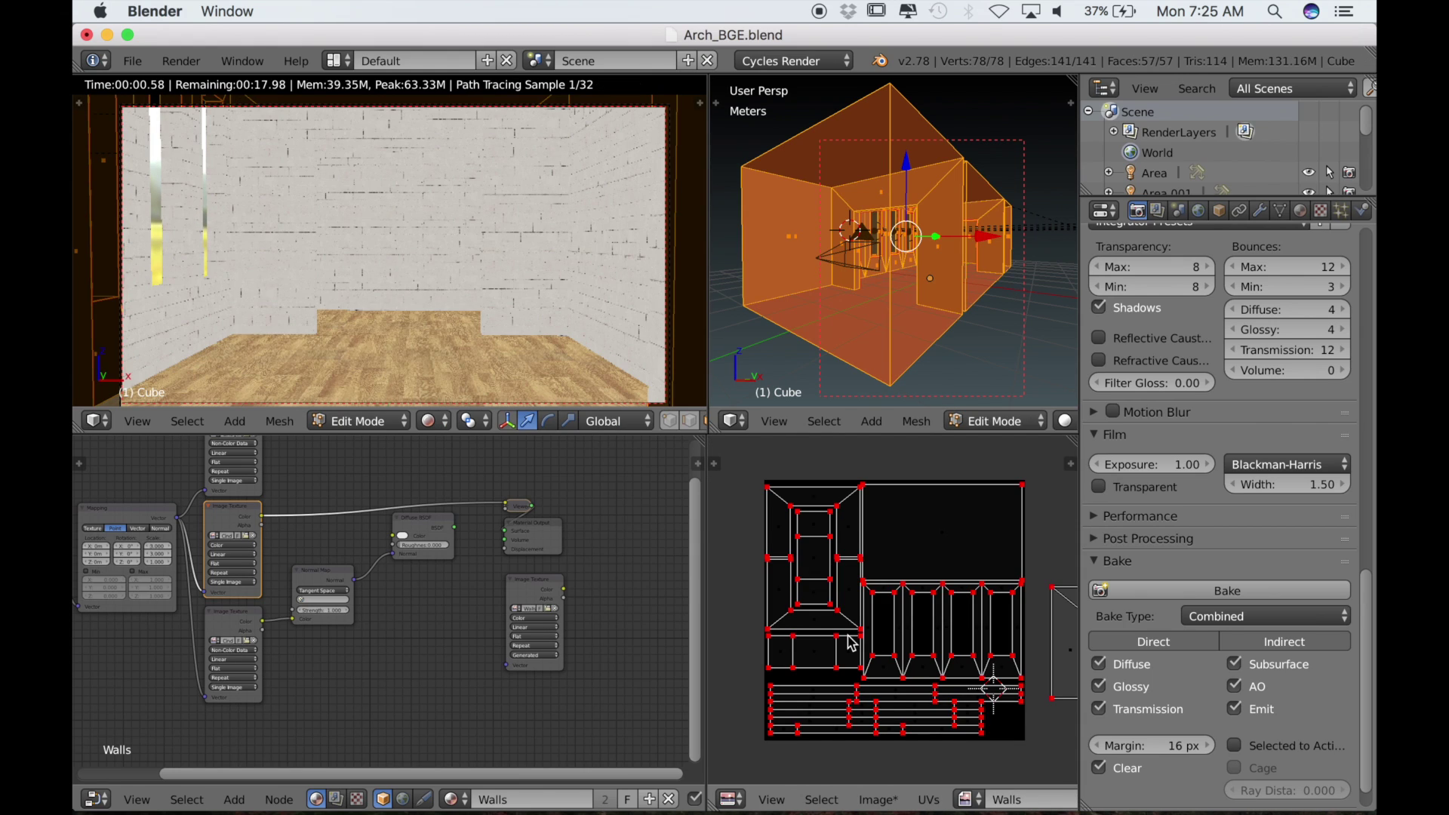
{"action": "scroll", "coordinate": [852, 642], "scroll_direction": "up", "scroll_amount": 2}
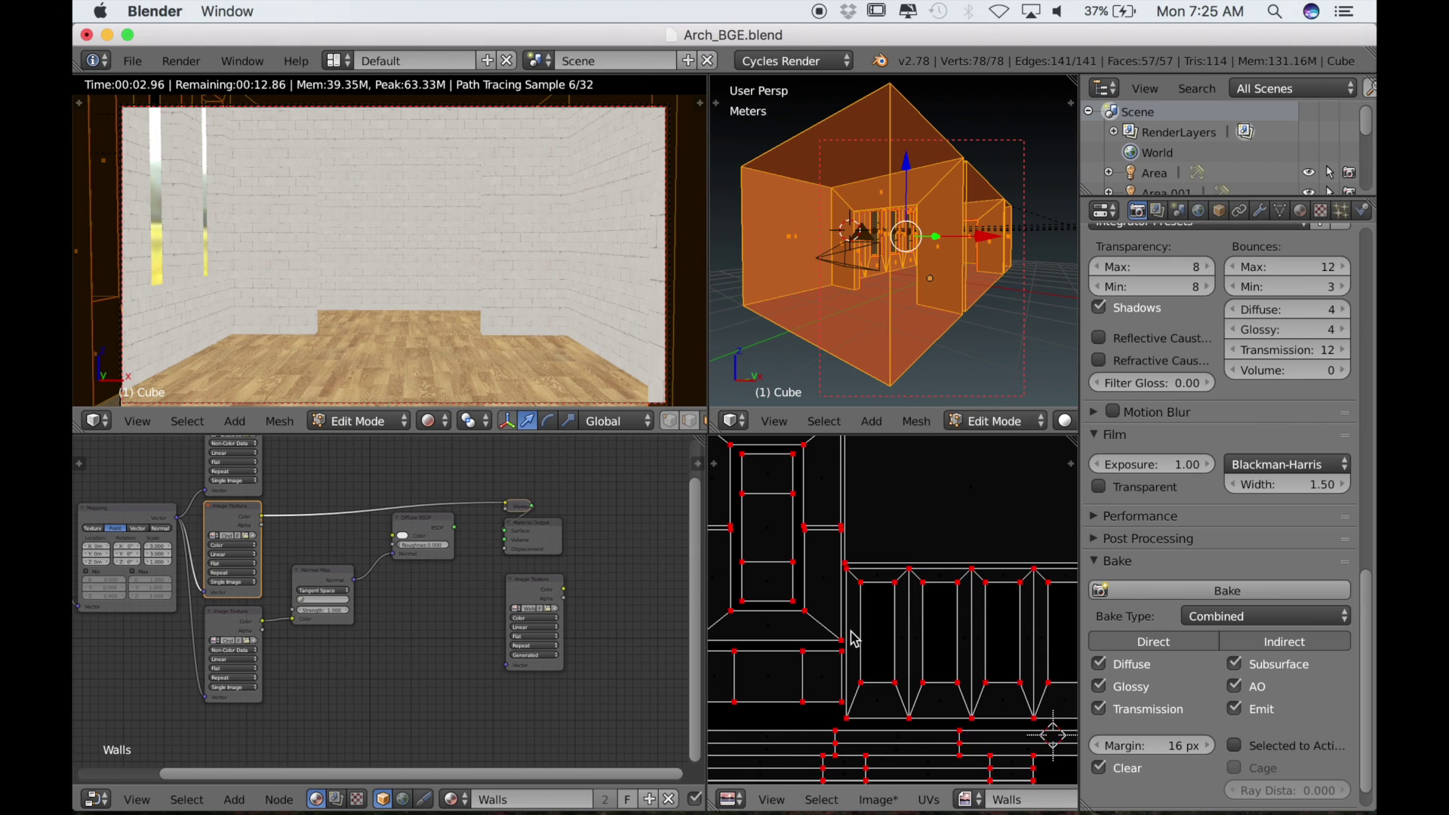
{"action": "scroll", "coordinate": [853, 640], "scroll_direction": "down", "scroll_amount": 1}
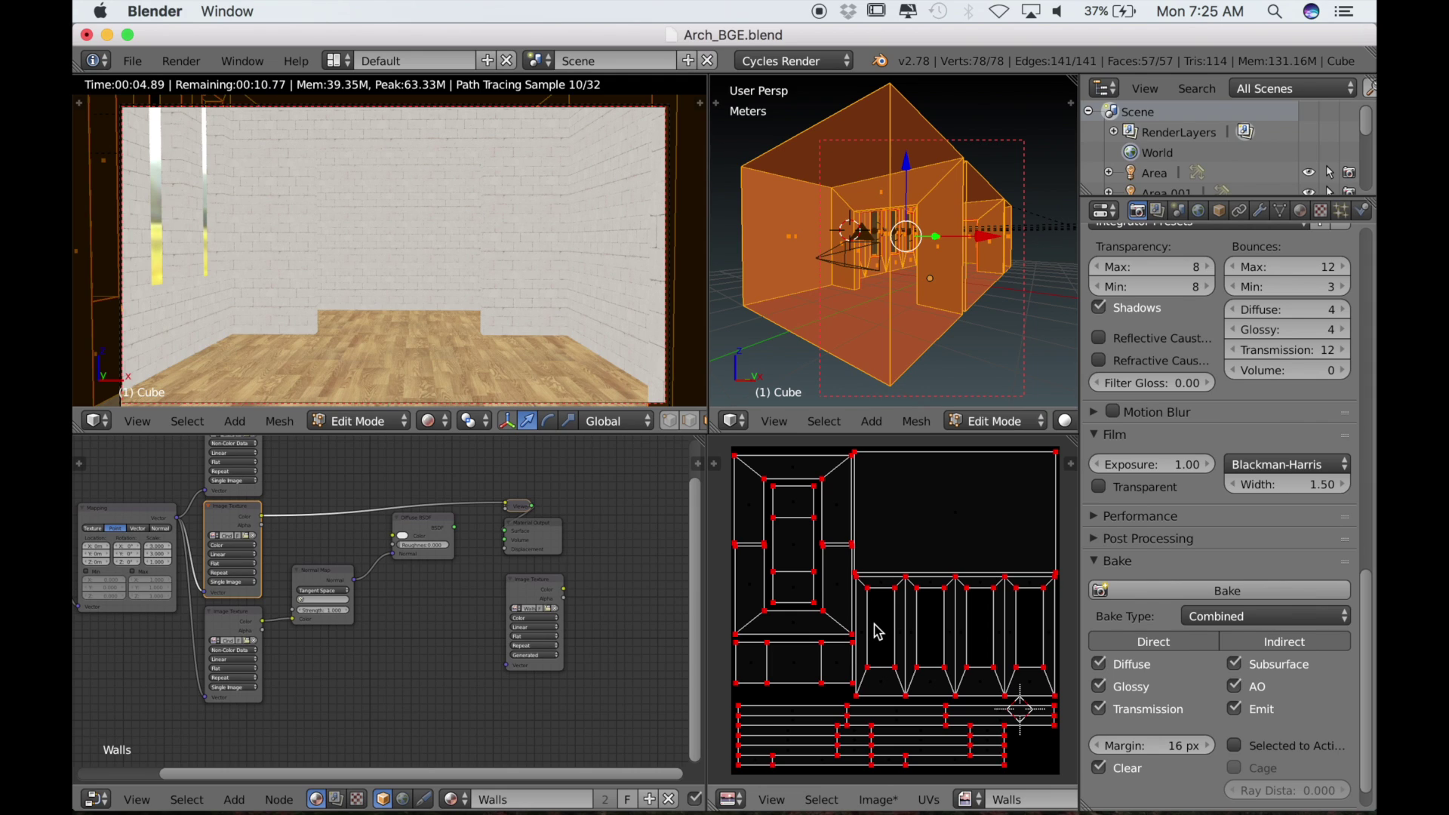
{"action": "left_click", "coordinate": [521, 595]}
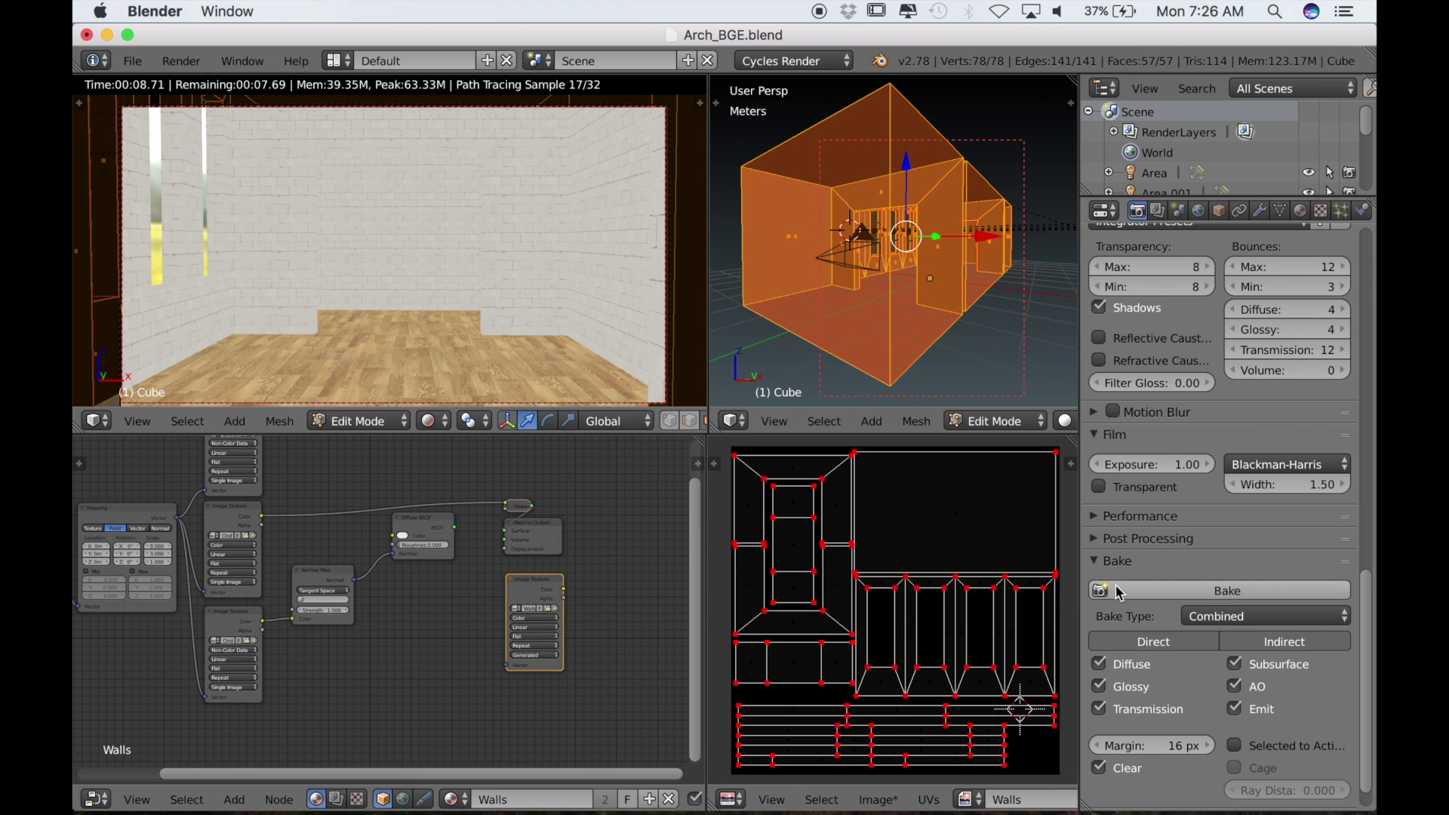
{"action": "left_click", "coordinate": [1214, 592]}
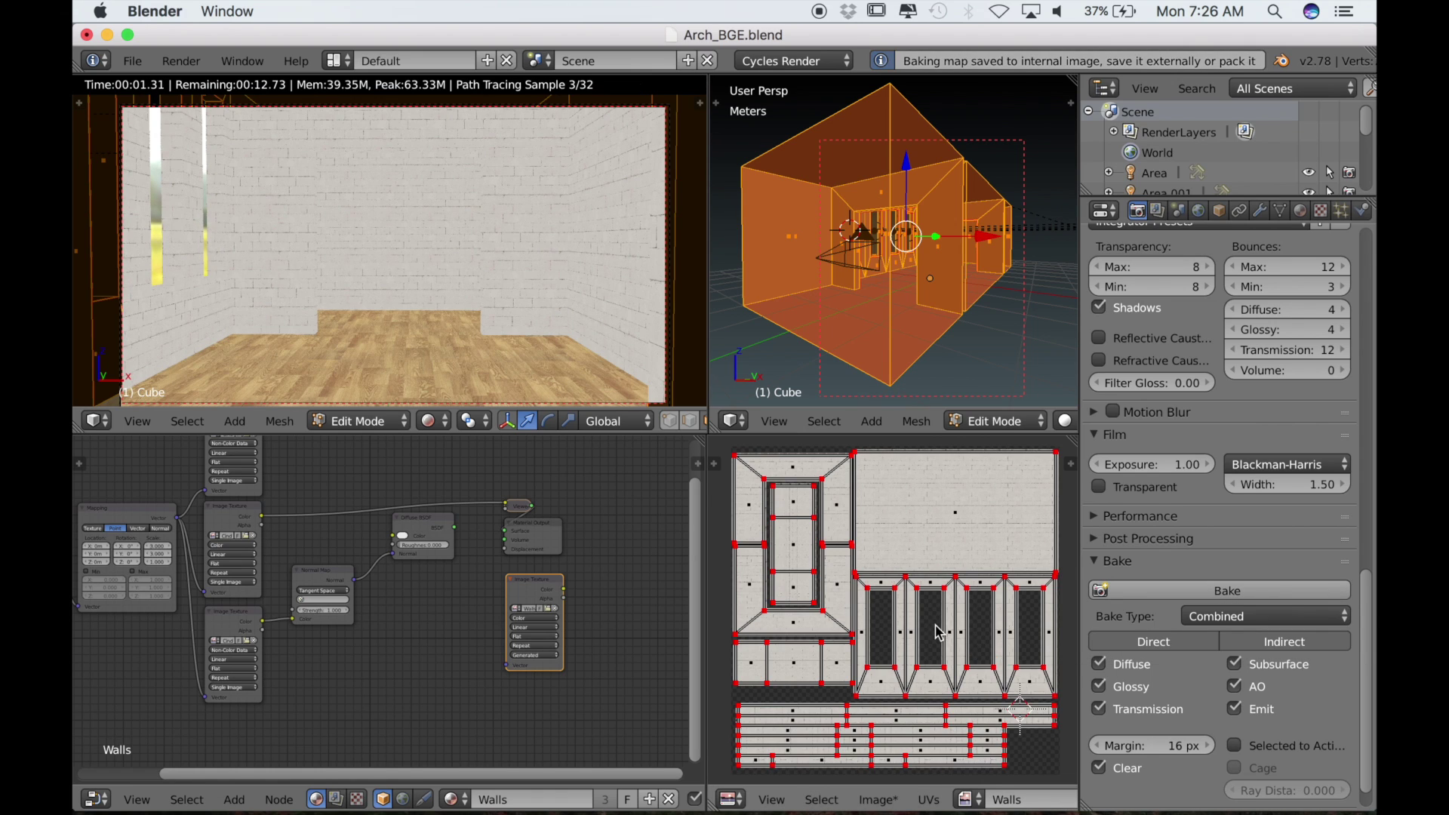
- Examine the brick detail and UV coverage of the walls' baked image up close
{"action": "scroll", "coordinate": [938, 632], "scroll_direction": "up", "scroll_amount": 2}
{"action": "middle_click_drag", "start_coordinate": [909, 547], "coordinate": [922, 710]}
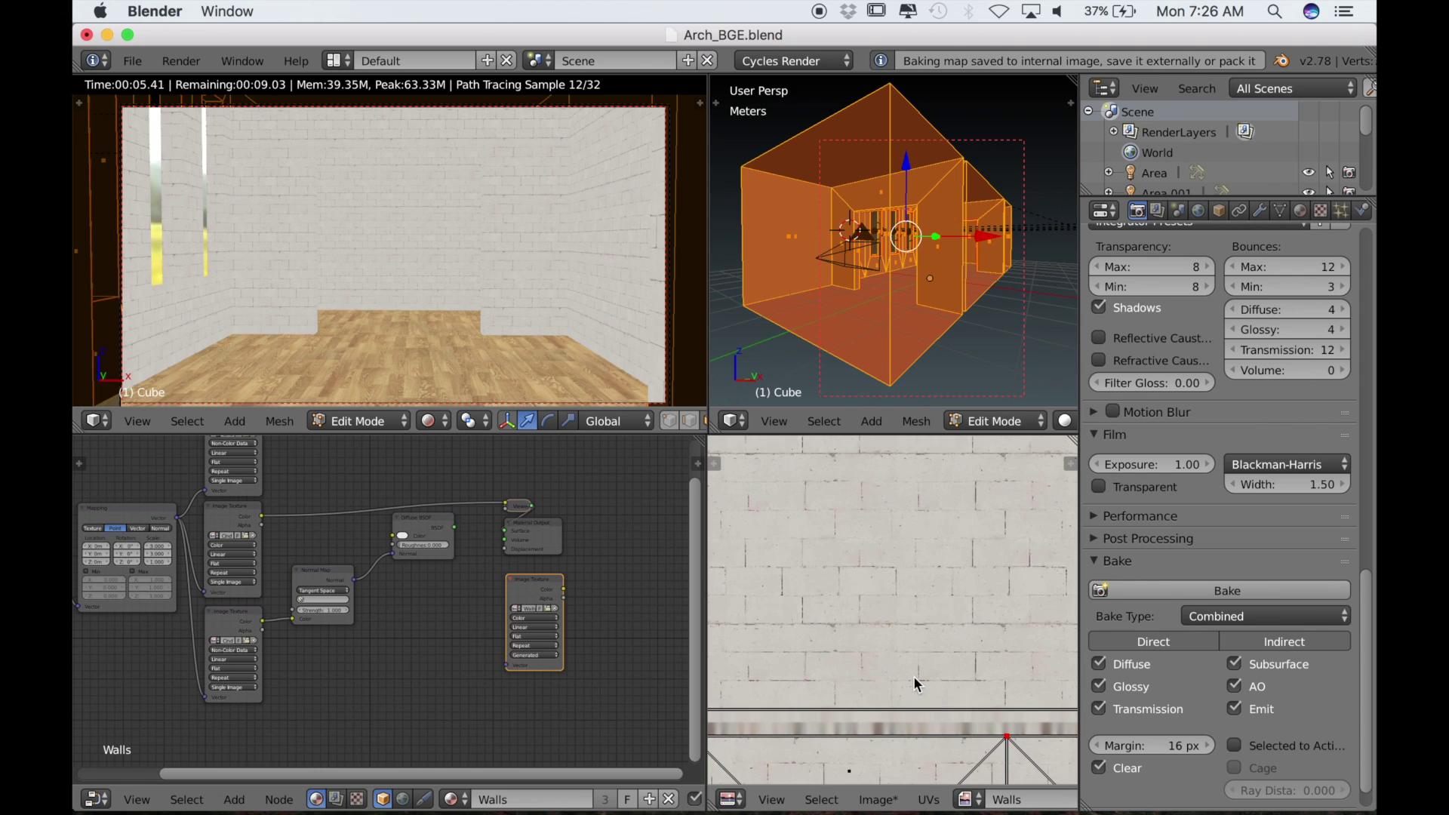
{"action": "scroll", "coordinate": [926, 690], "scroll_direction": "up", "scroll_amount": 2}
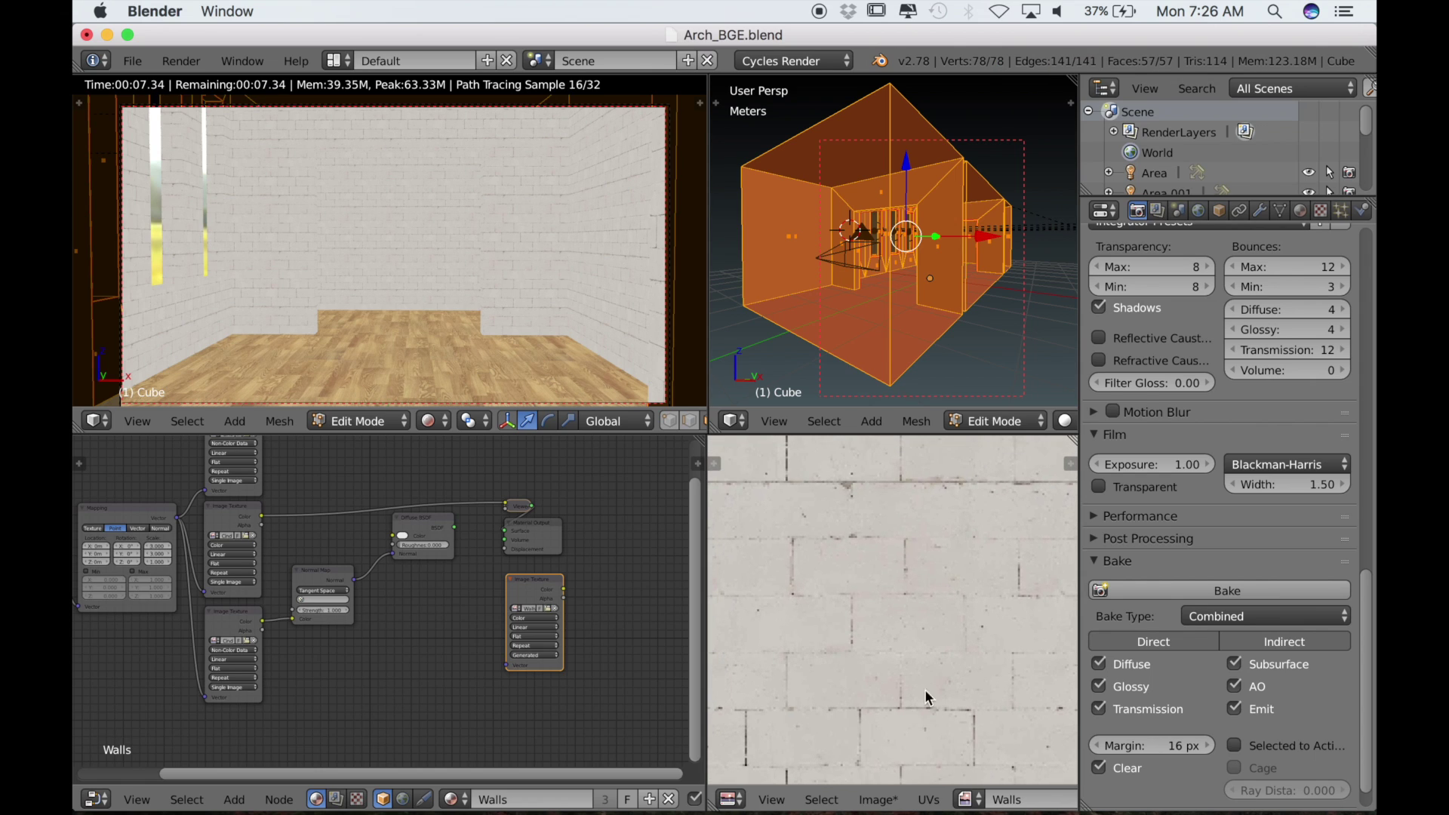
{"action": "scroll", "coordinate": [920, 680], "scroll_direction": "down", "scroll_amount": 3}
{"action": "middle_click_drag", "start_coordinate": [918, 689], "coordinate": [928, 704]}
{"action": "scroll", "coordinate": [818, 731], "scroll_direction": "down", "scroll_amount": 3}
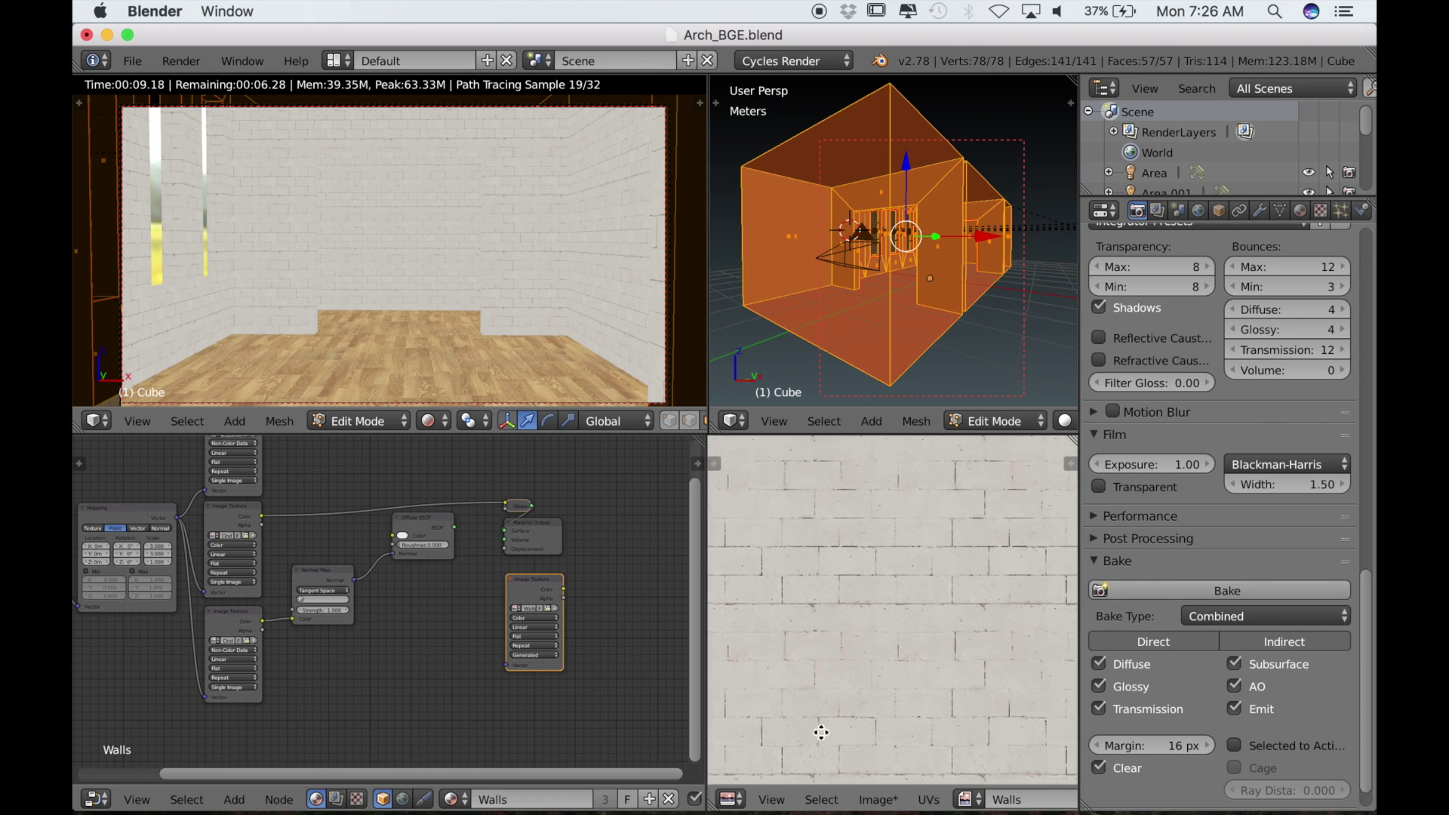
{"action": "scroll", "coordinate": [824, 719], "scroll_direction": "down", "scroll_amount": 5}
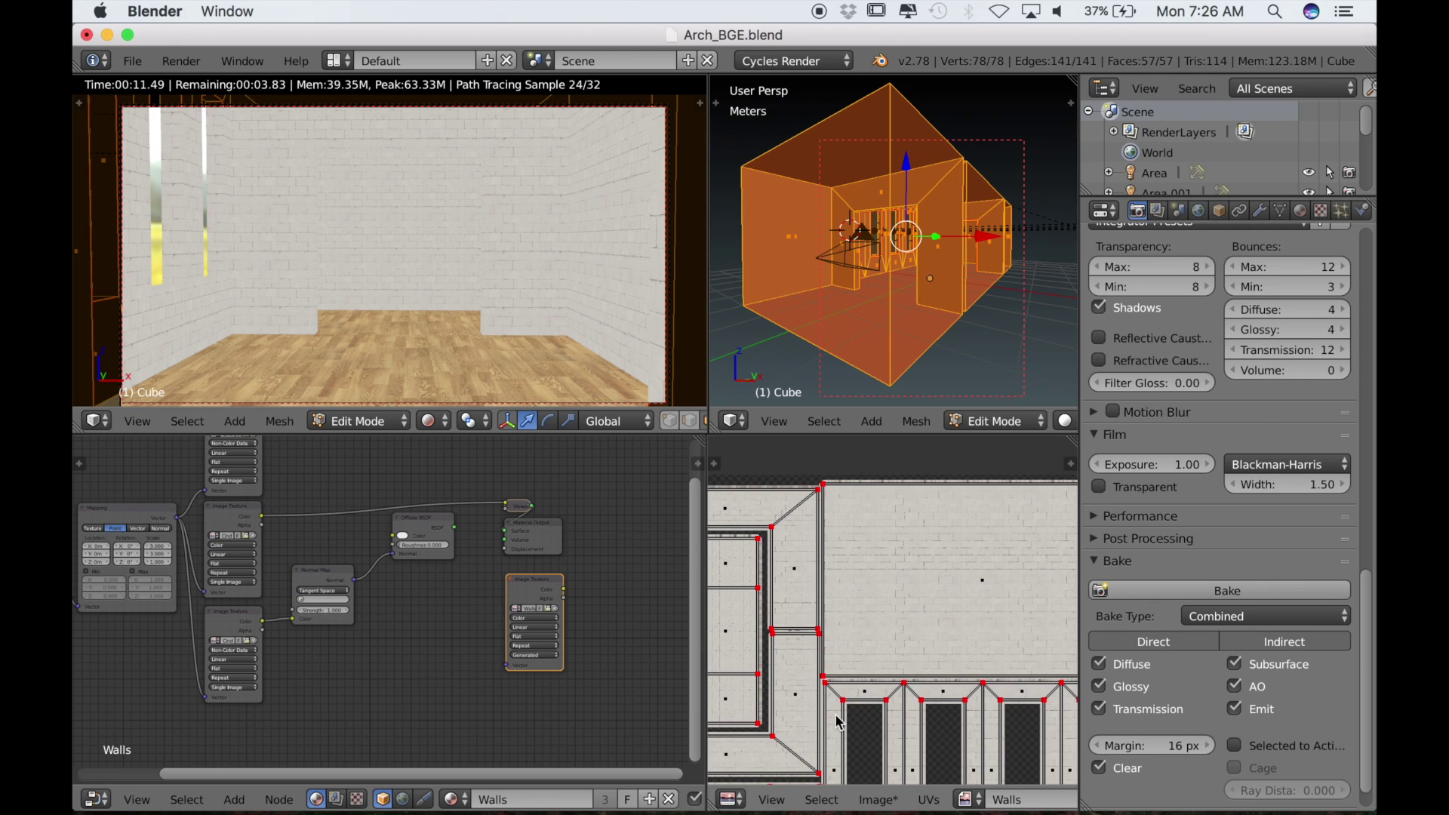
{"action": "middle_click_drag", "start_coordinate": [842, 711], "coordinate": [835, 637]}
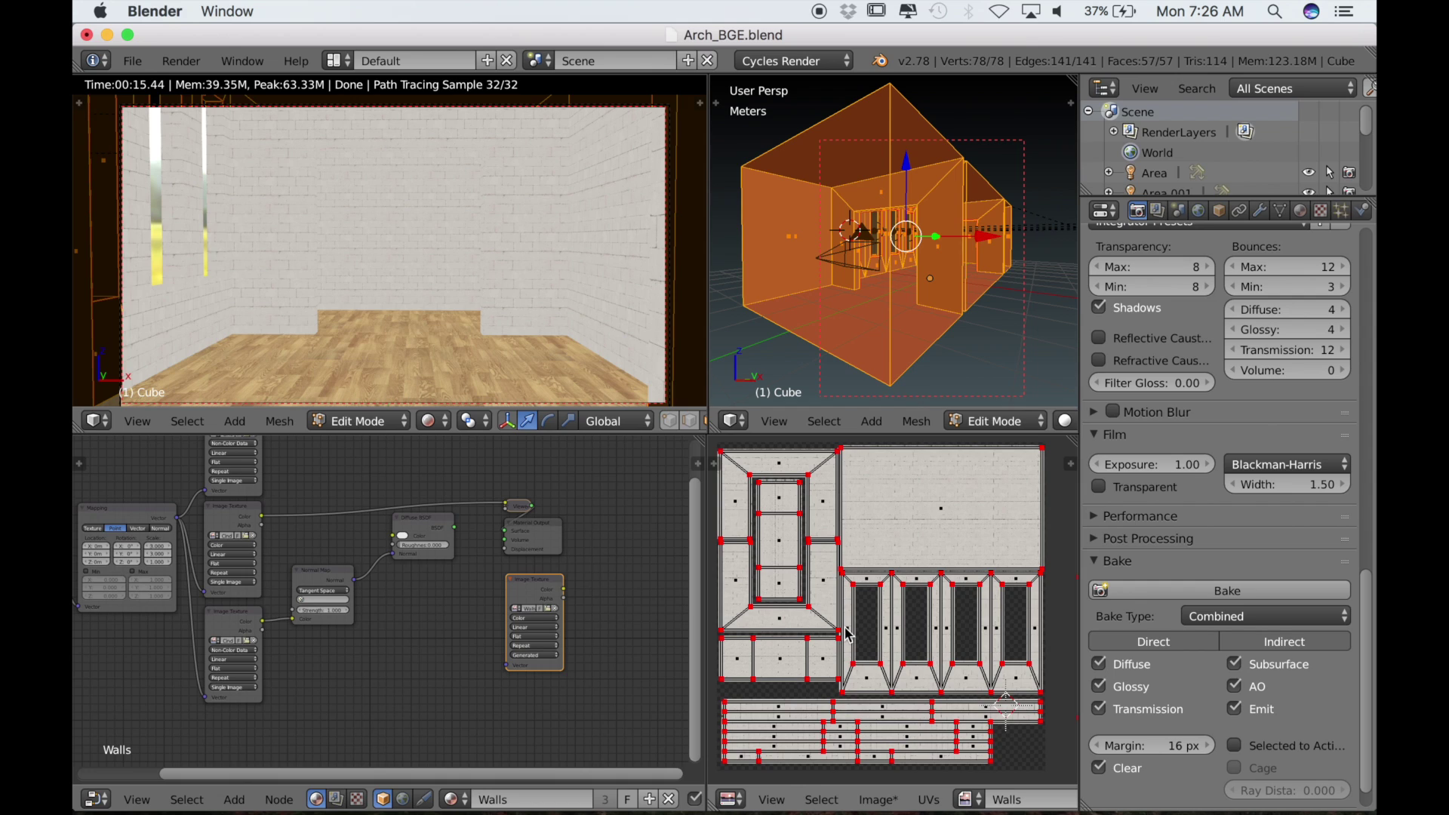
- Save the walls' baked image as Walls.png in the ARCH folder
{"action": "left_click", "coordinate": [878, 800]}
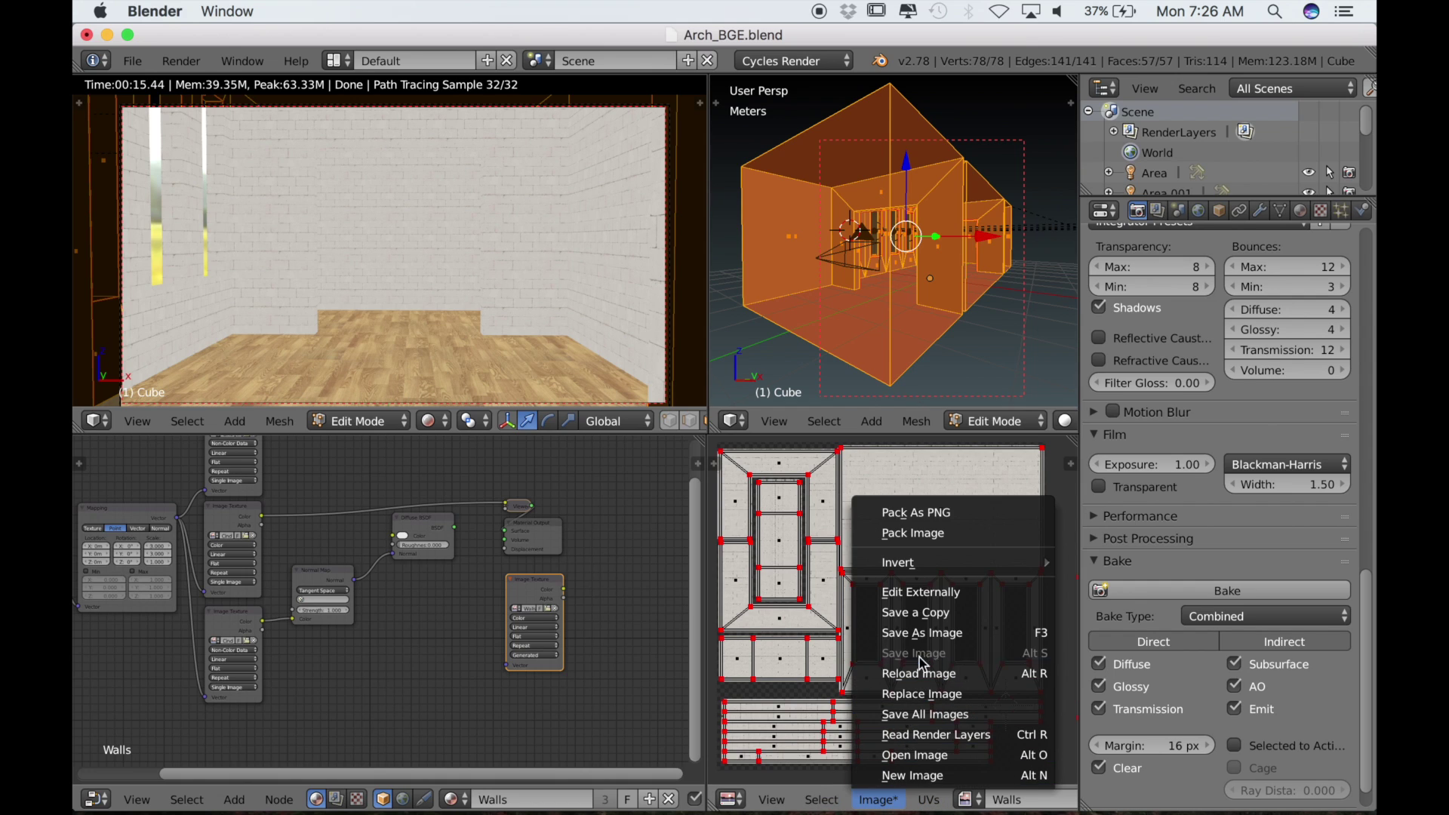
{"action": "left_click", "coordinate": [928, 635]}
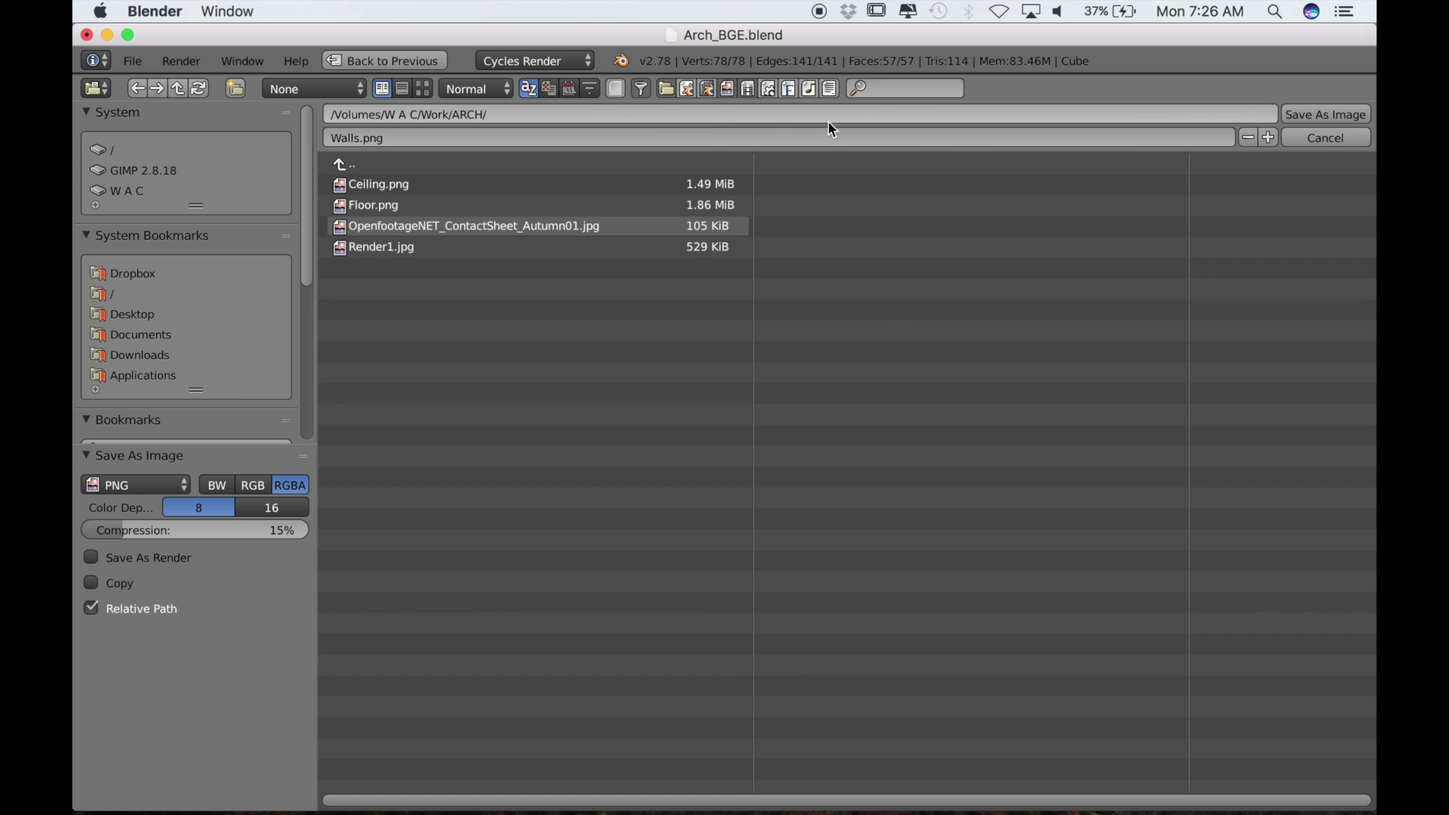
{"action": "left_click", "coordinate": [1341, 115]}
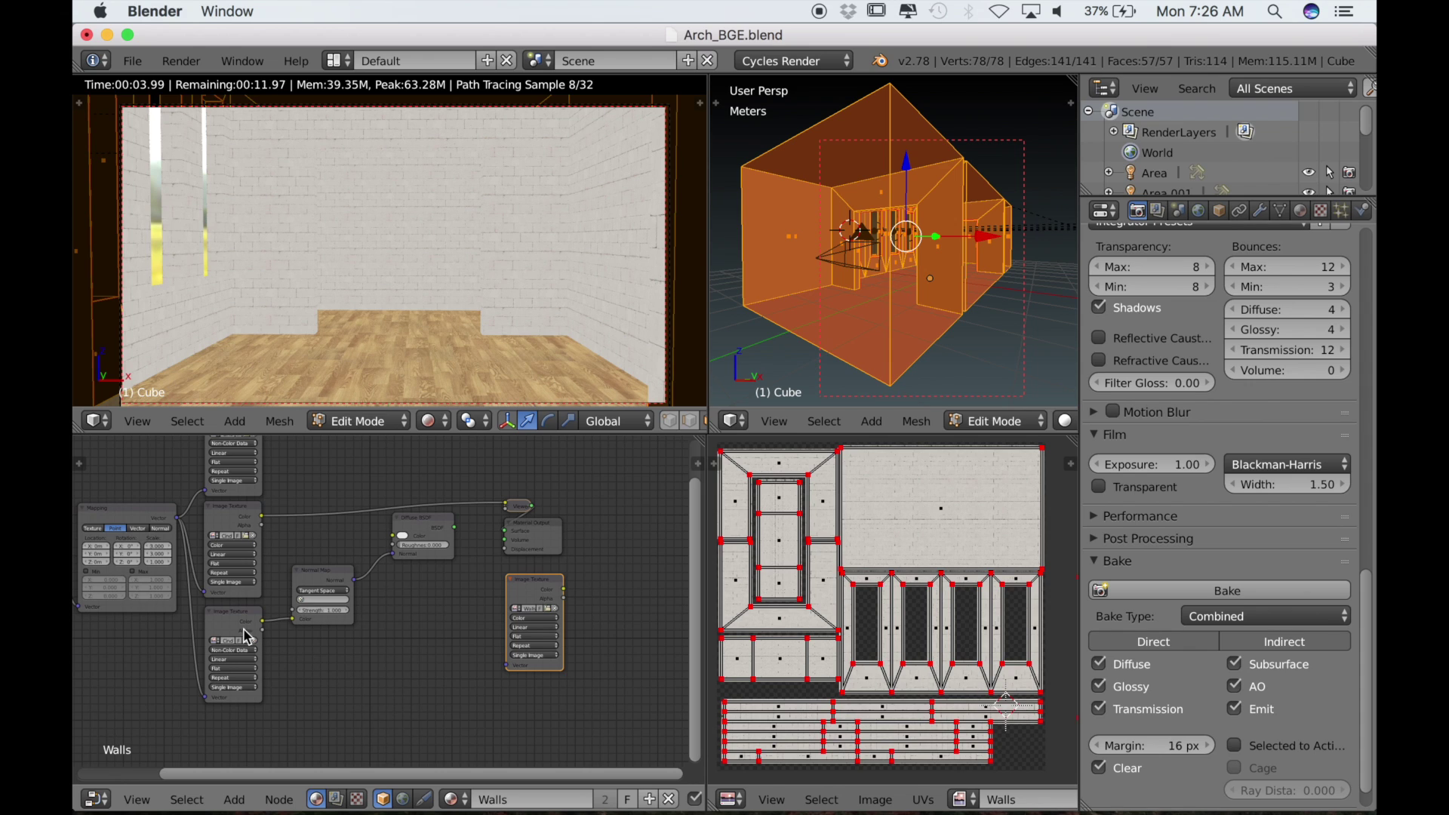
- Preview the walls' normal map Image Texture node through the material output and bake the Combined map with that node active
{"action": "left_click", "coordinate": [216, 617]}
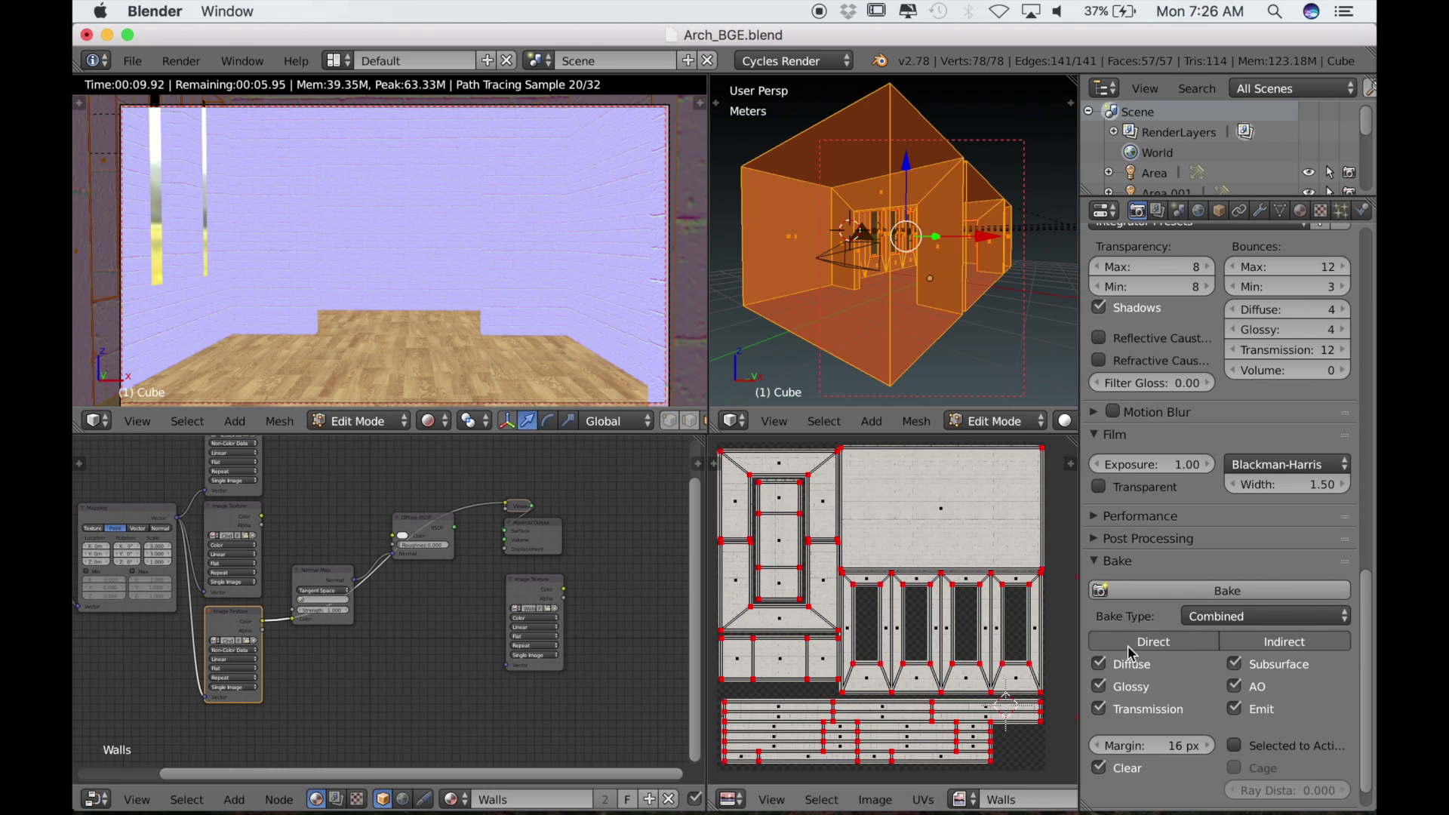
{"action": "left_click", "coordinate": [1230, 595]}
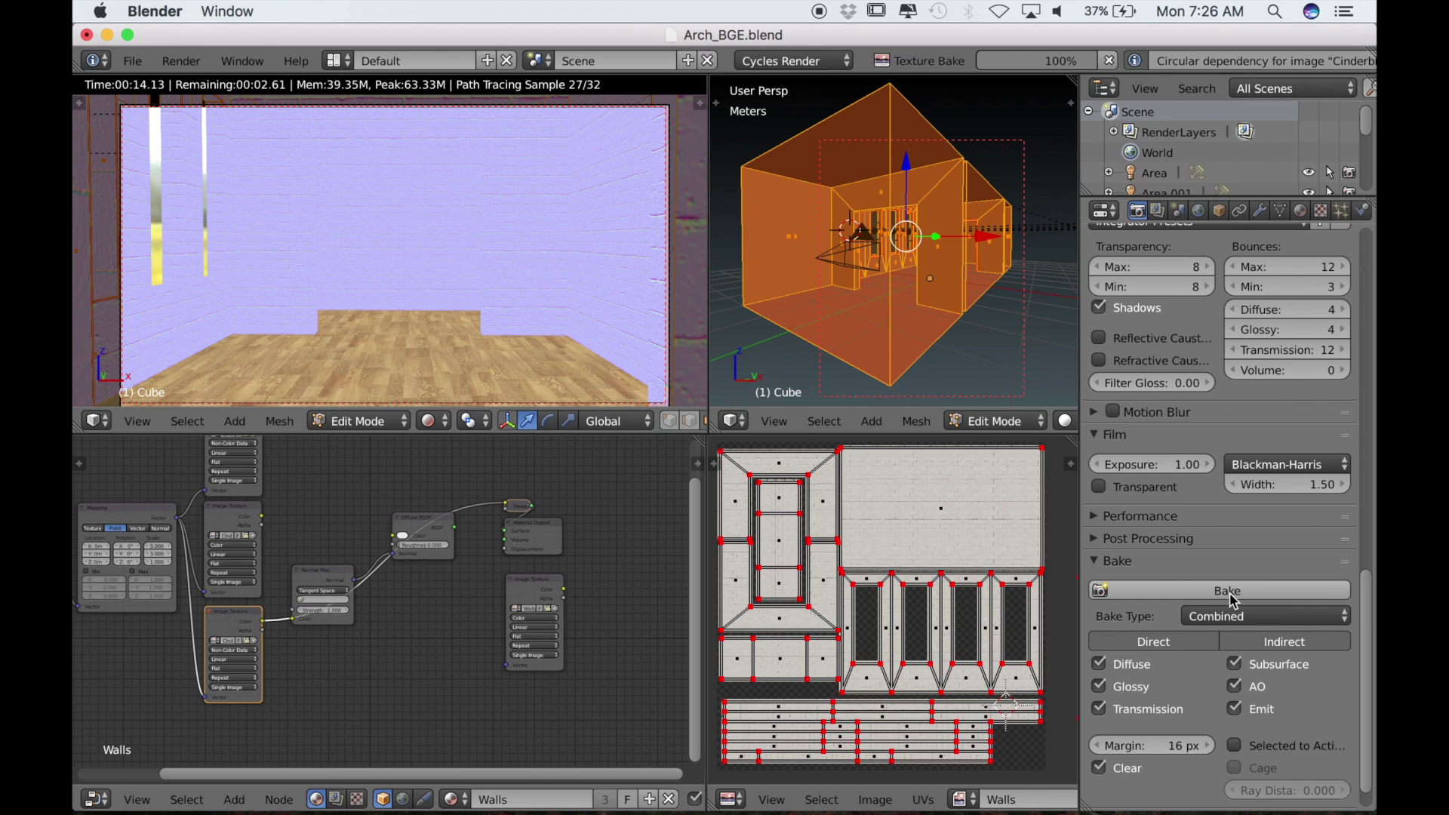
{"action": "scroll", "coordinate": [909, 694], "scroll_direction": "up", "scroll_amount": 4}
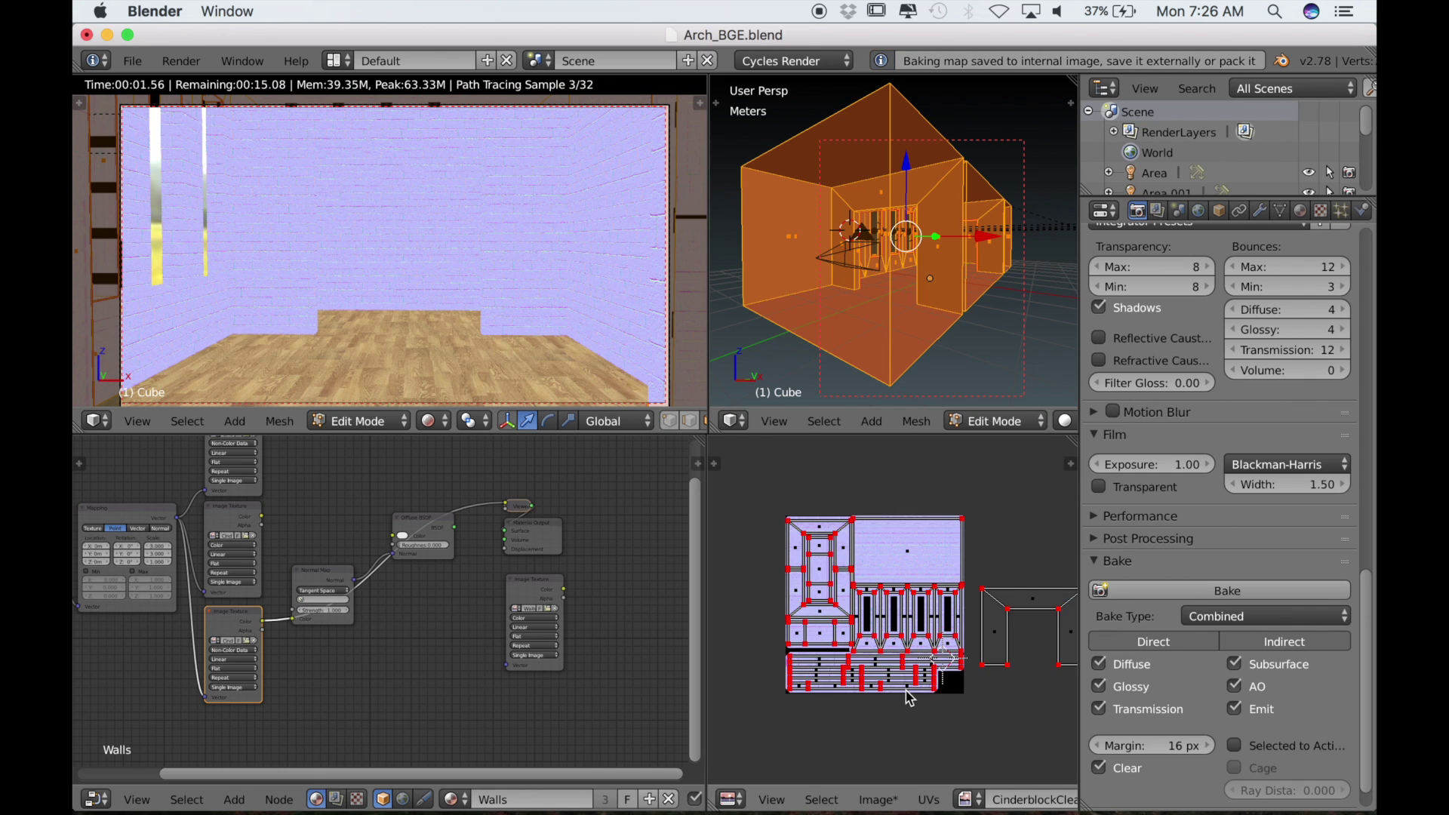
{"action": "scroll", "coordinate": [910, 702], "scroll_direction": "up", "scroll_amount": 4}
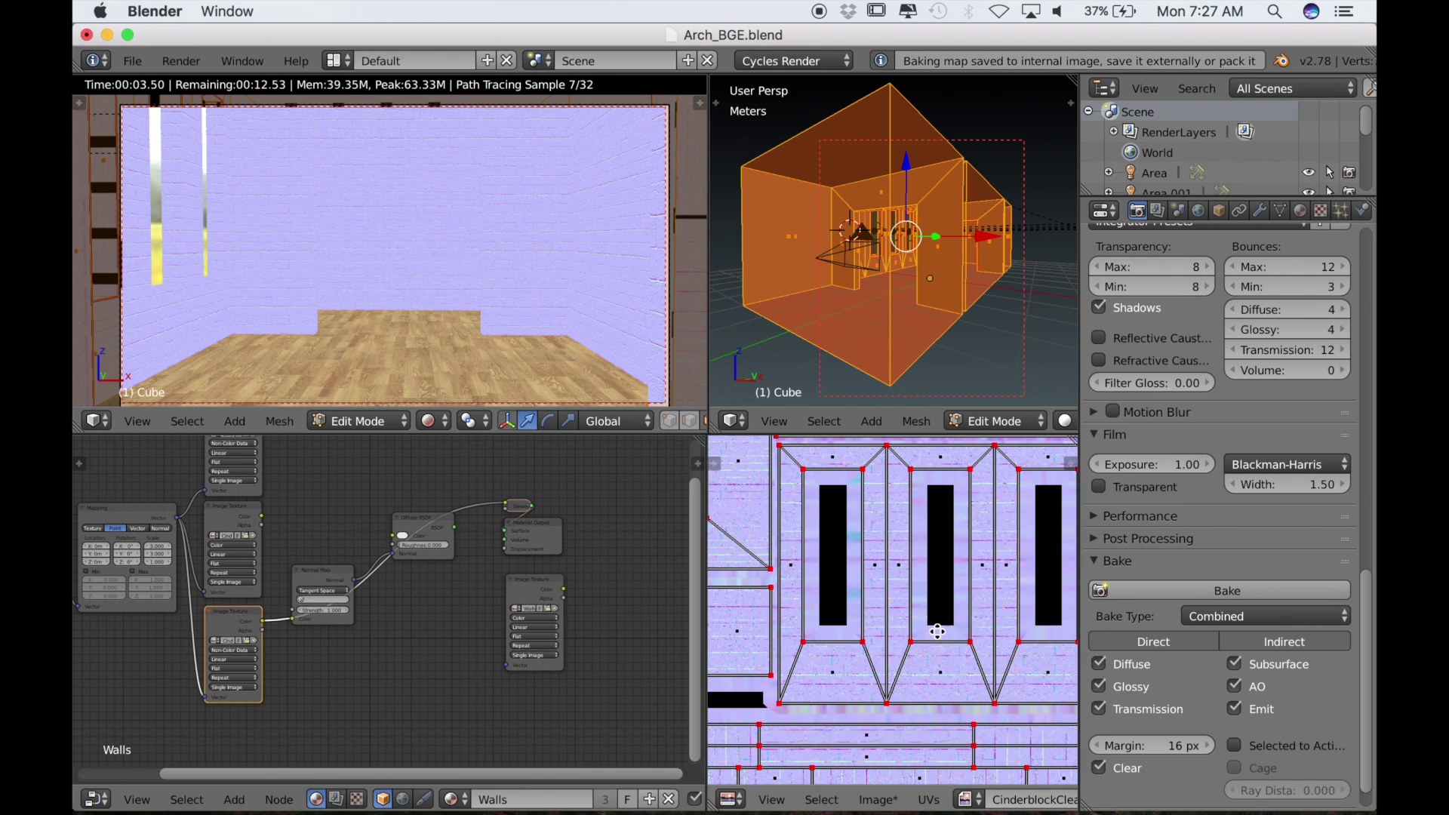
{"action": "middle_click_drag", "start_coordinate": [935, 633], "coordinate": [955, 614]}
{"action": "scroll", "coordinate": [936, 667], "scroll_direction": "down", "scroll_amount": 4}
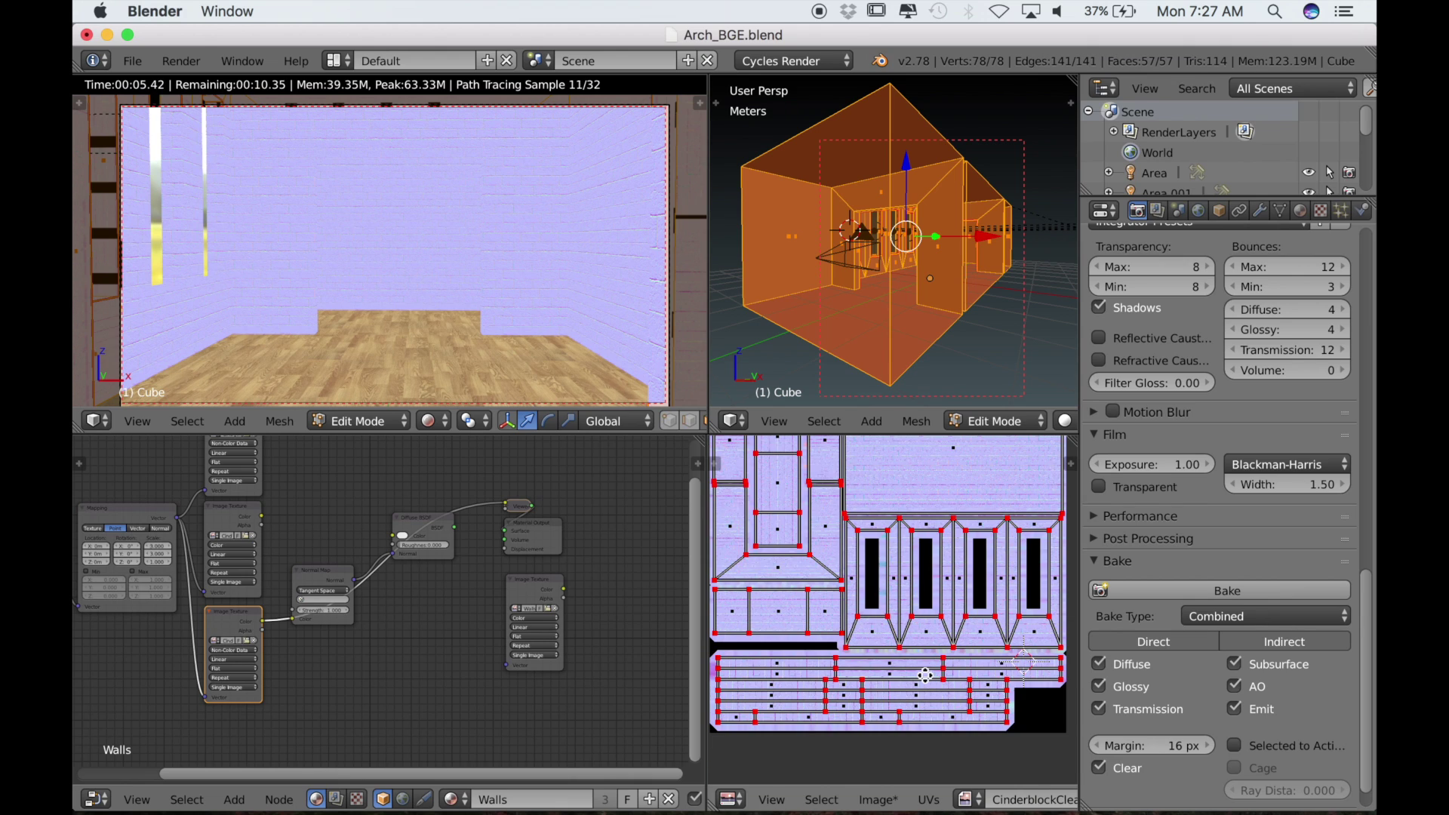
{"action": "left_click", "coordinate": [896, 803]}
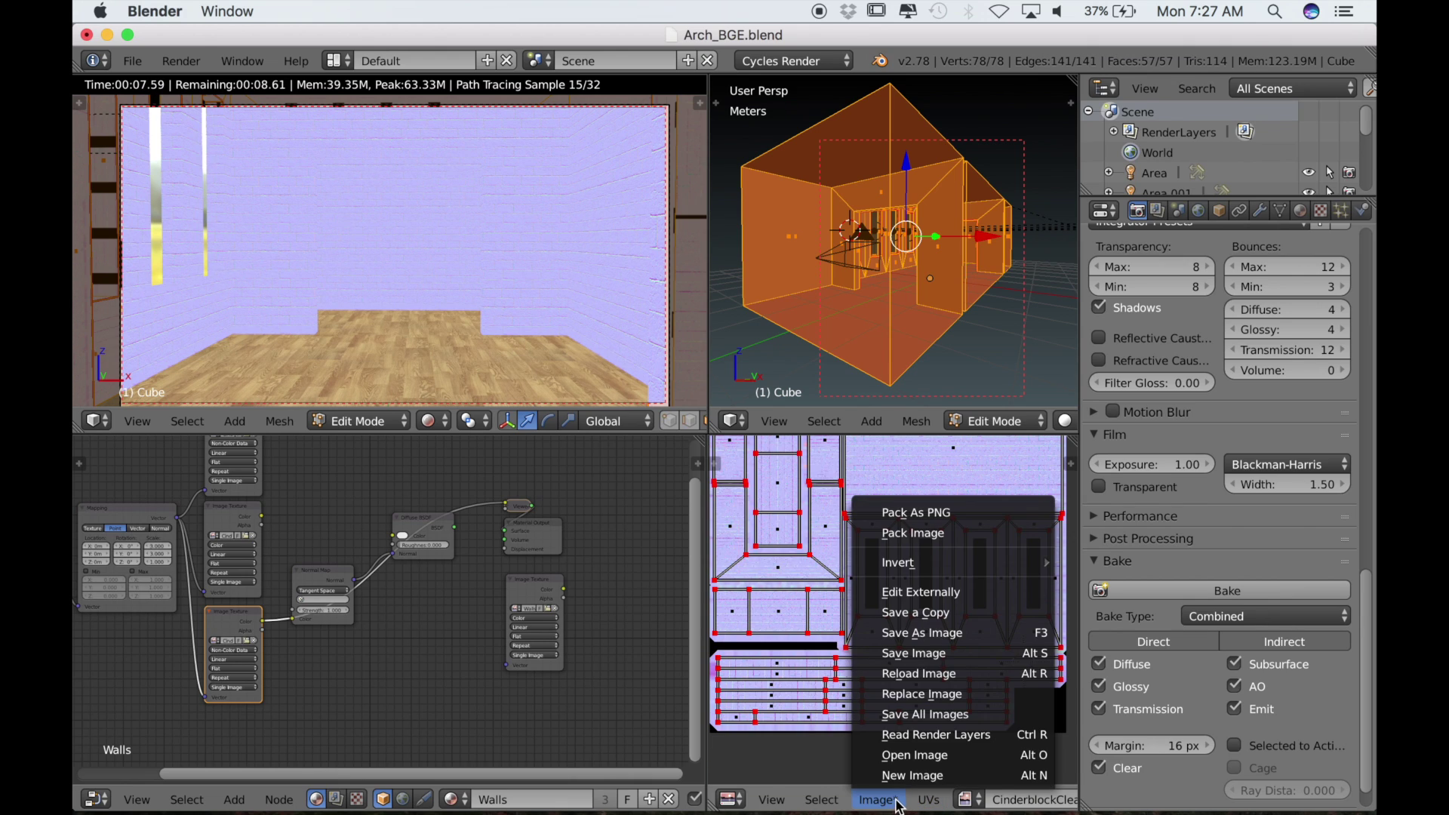
{"action": "left_click", "coordinate": [915, 631]}
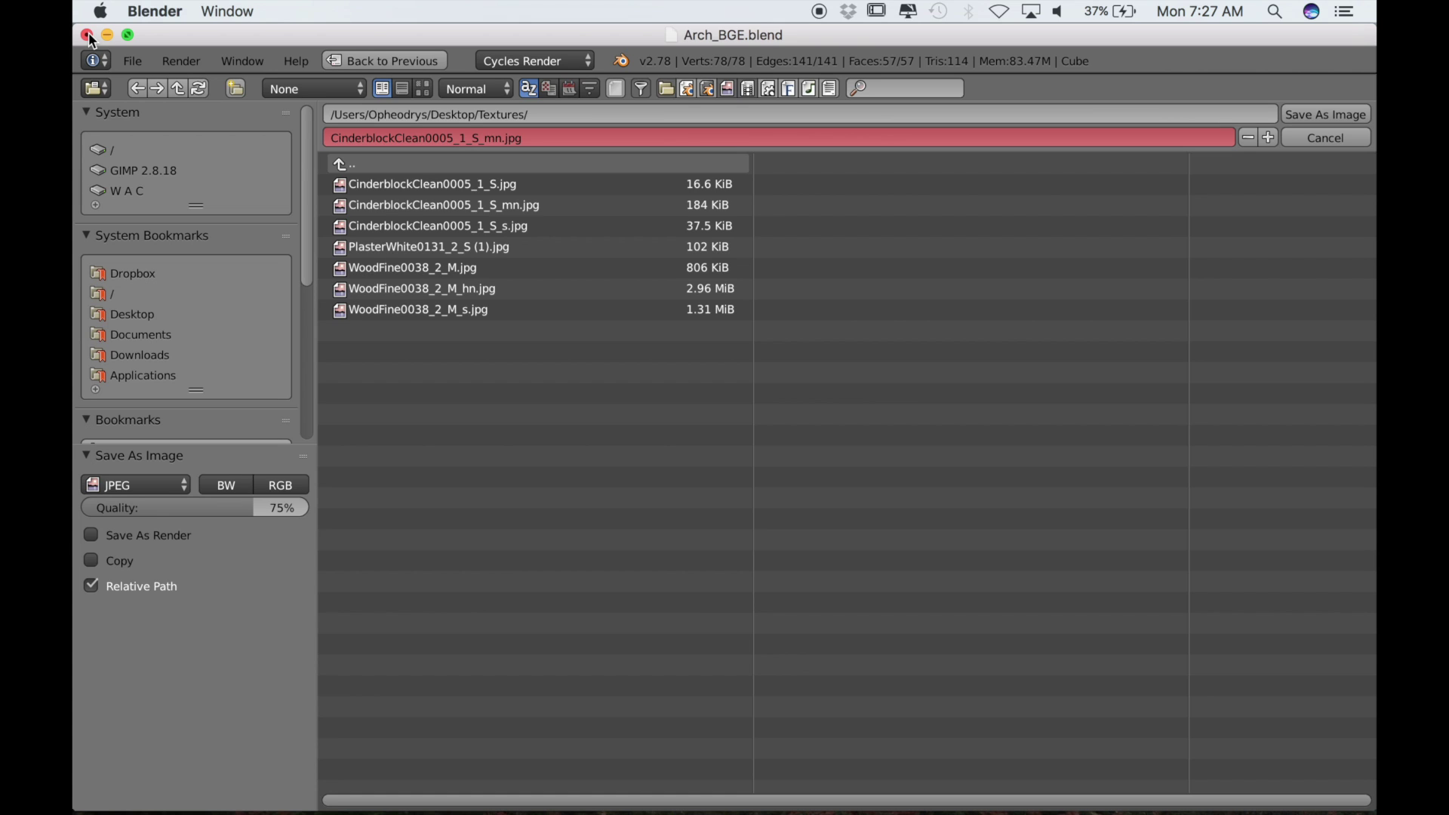
{"action": "left_click", "coordinate": [337, 61]}
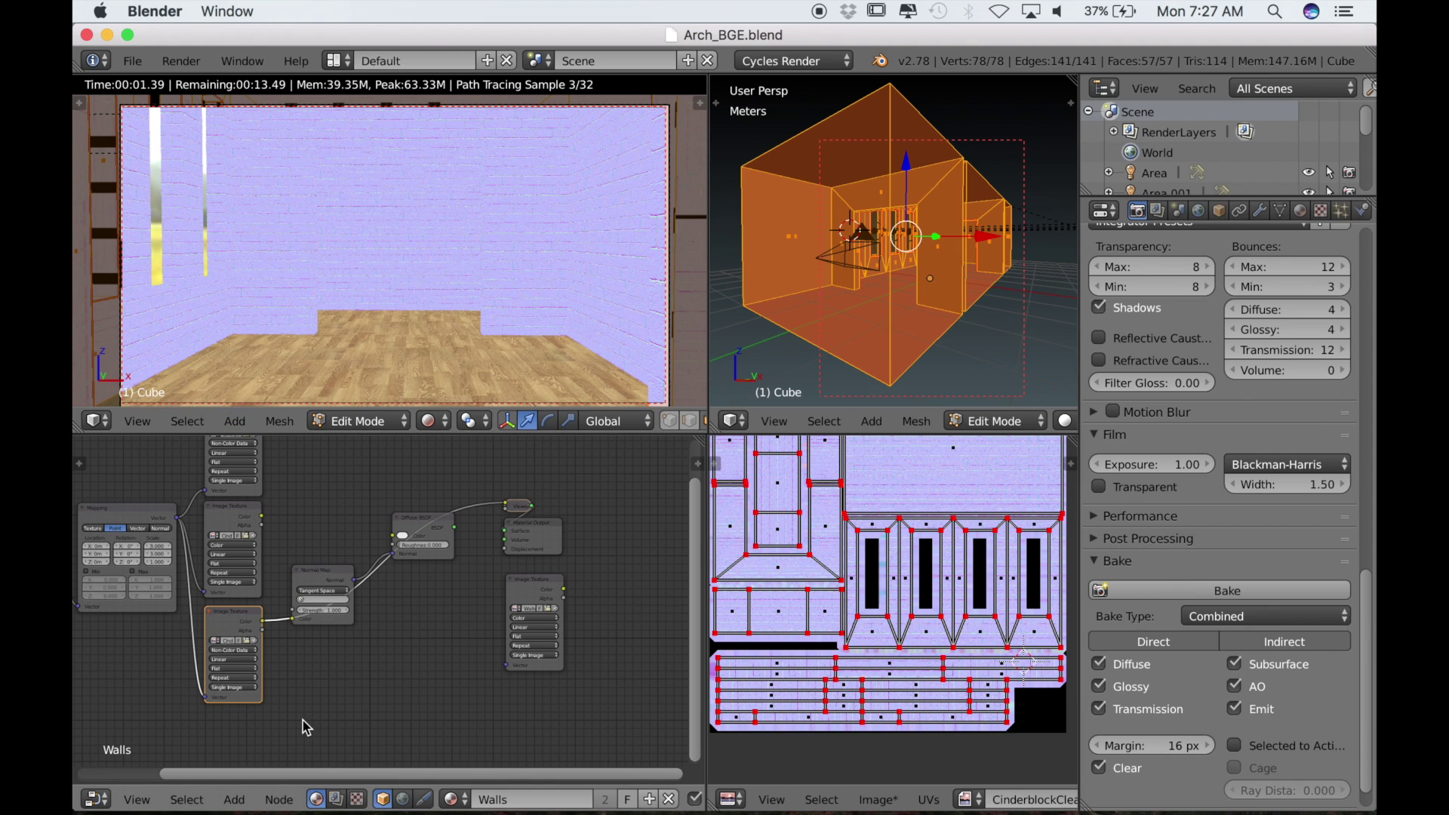
- Remove the cinderblock image from the walls' normal map Image Texture node
{"action": "scroll", "coordinate": [302, 720], "scroll_direction": "up", "scroll_amount": 2}
{"action": "middle_click_drag", "start_coordinate": [301, 720], "coordinate": [426, 669]}
{"action": "scroll", "coordinate": [426, 668], "scroll_direction": "up", "scroll_amount": 3}
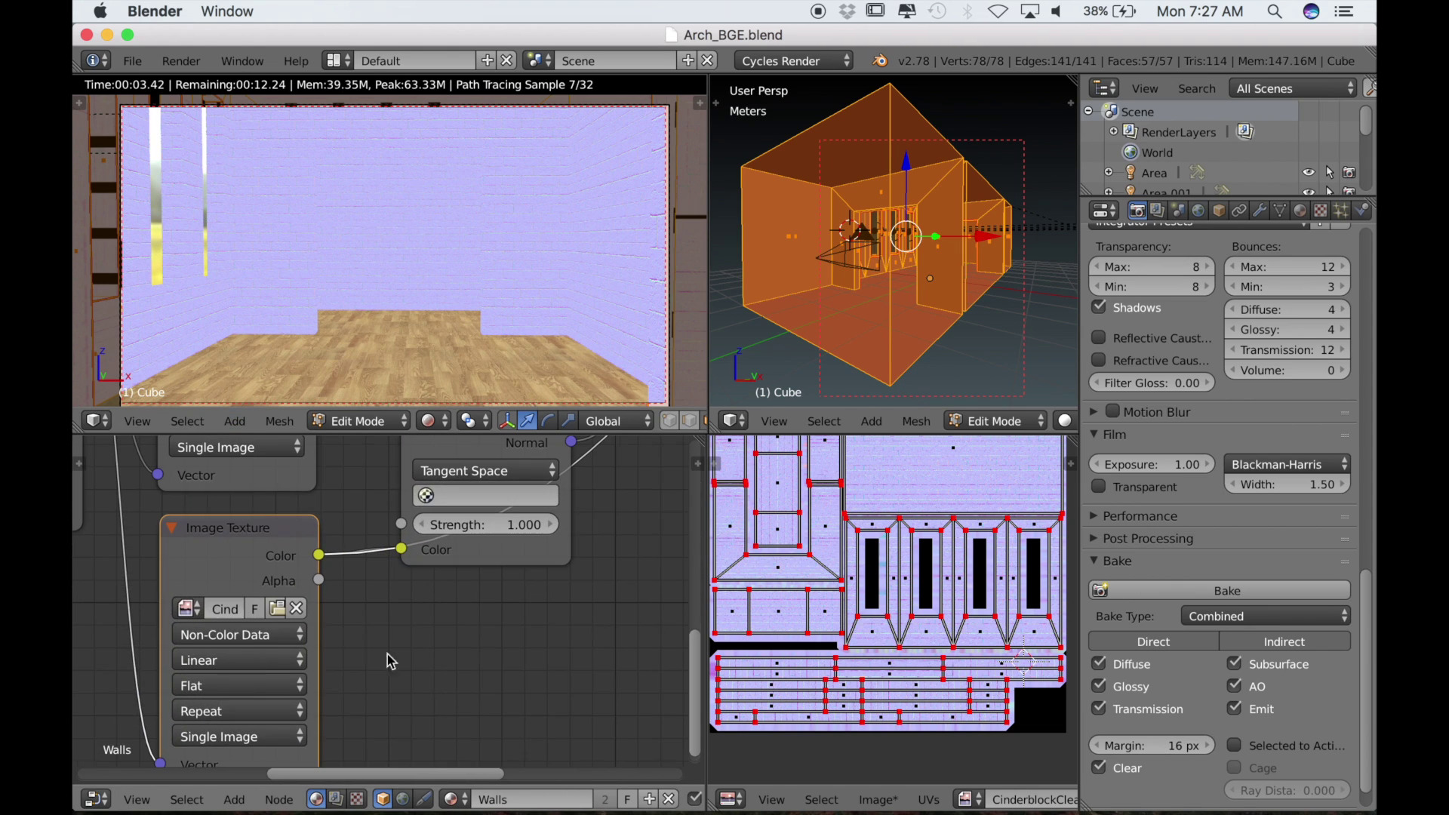
{"action": "left_click", "coordinate": [298, 613]}
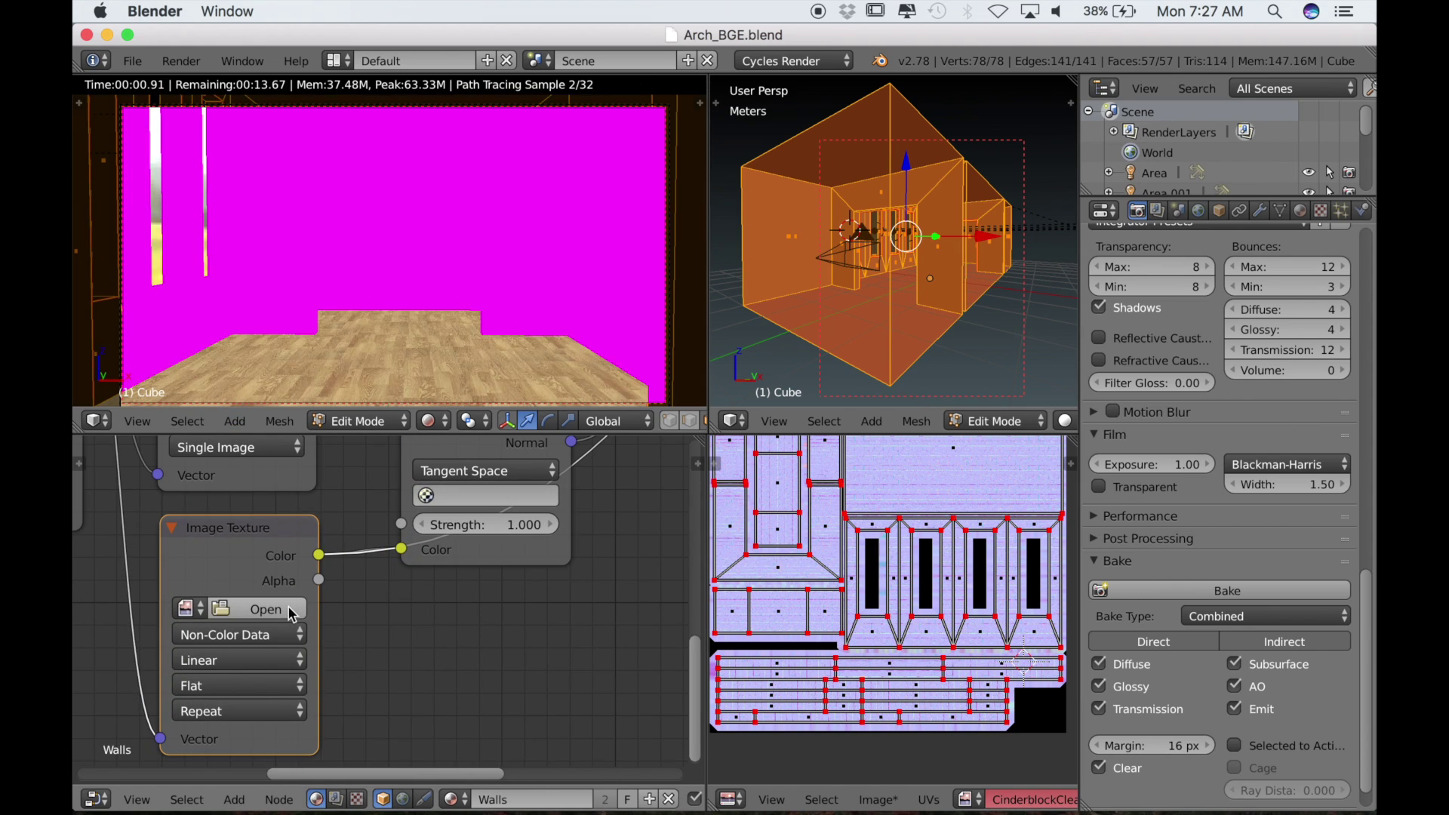
- Load CinderblockClean0005_1_S_mn.jpg from the W A C drive's Textures/Brick & Stone folder into the walls' normal map Image Texture node
{"action": "left_click", "coordinate": [291, 612]}
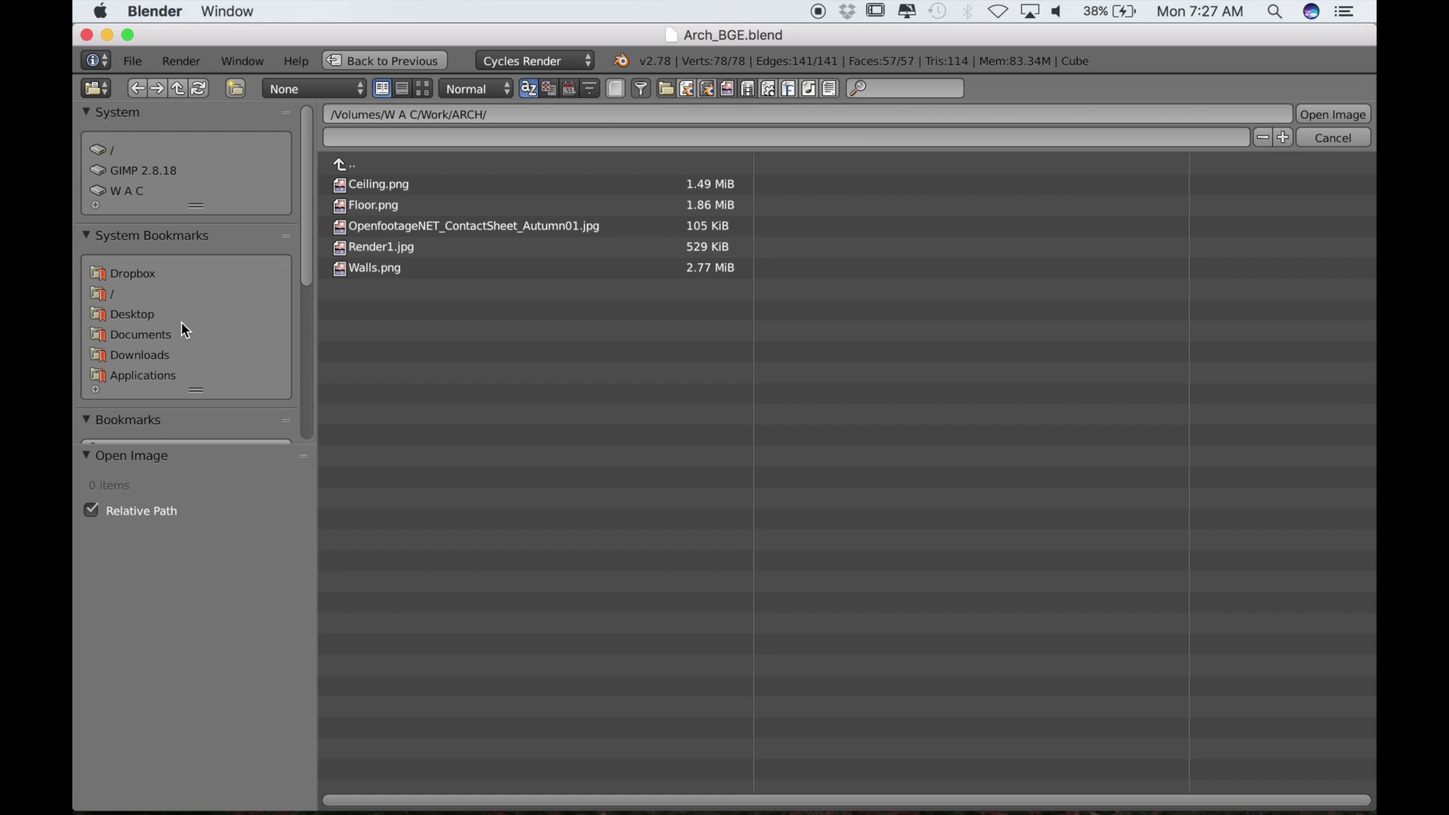
{"action": "scroll", "coordinate": [181, 323], "scroll_direction": "down", "scroll_amount": 3}
{"action": "scroll", "coordinate": [168, 302], "scroll_direction": "up", "scroll_amount": 2}
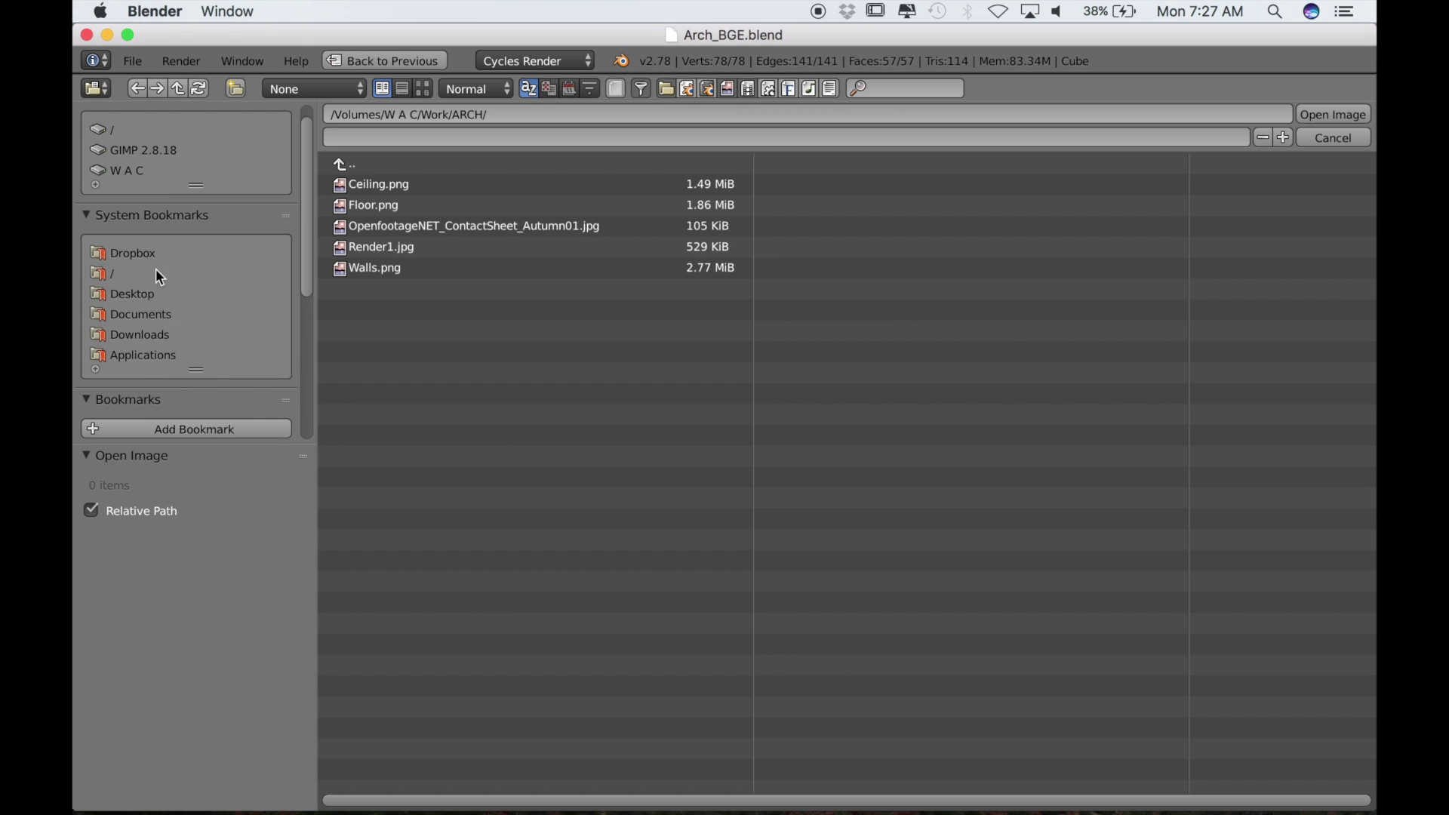
{"action": "left_click", "coordinate": [132, 172]}
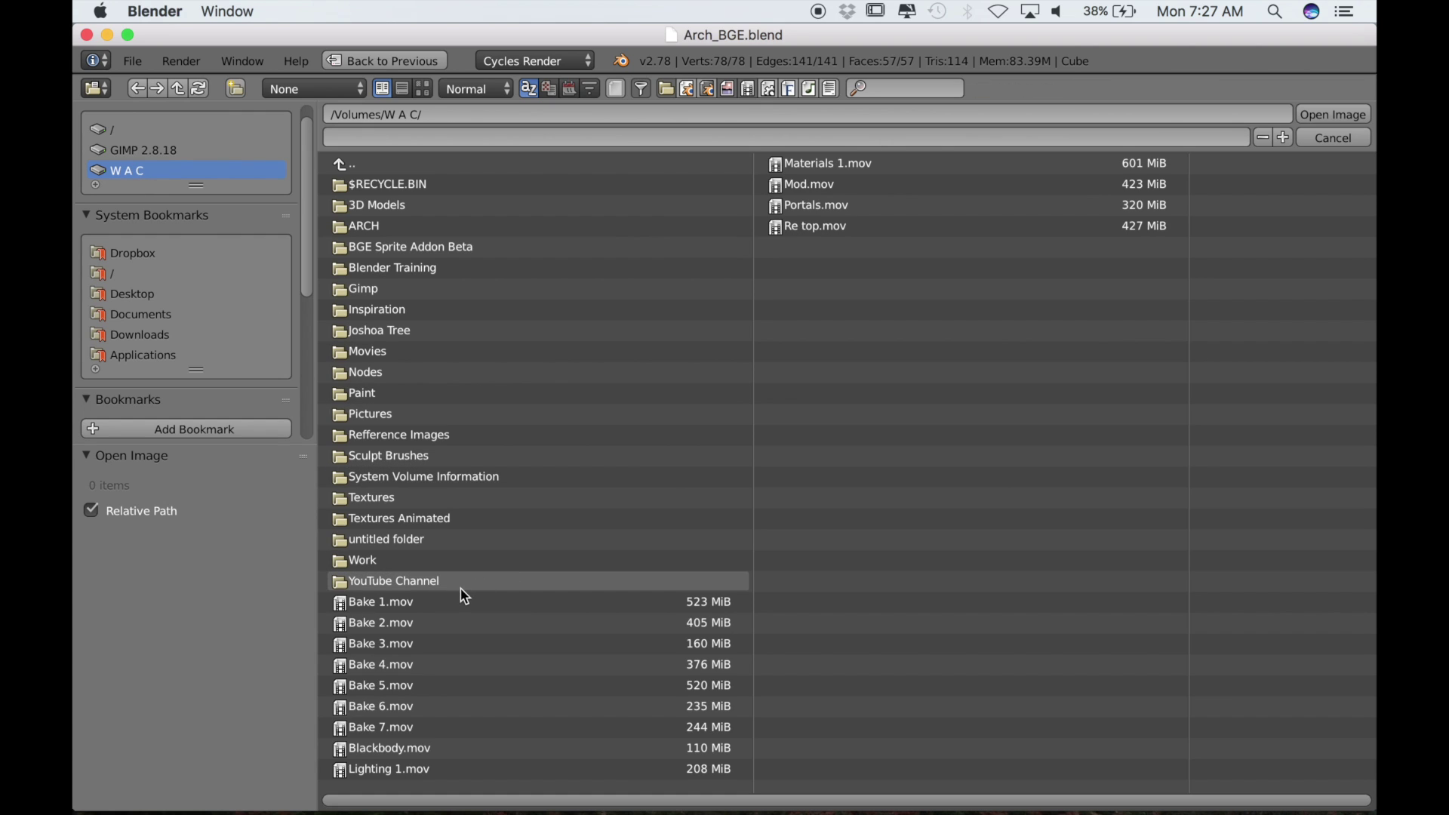
{"action": "left_click", "coordinate": [390, 497]}
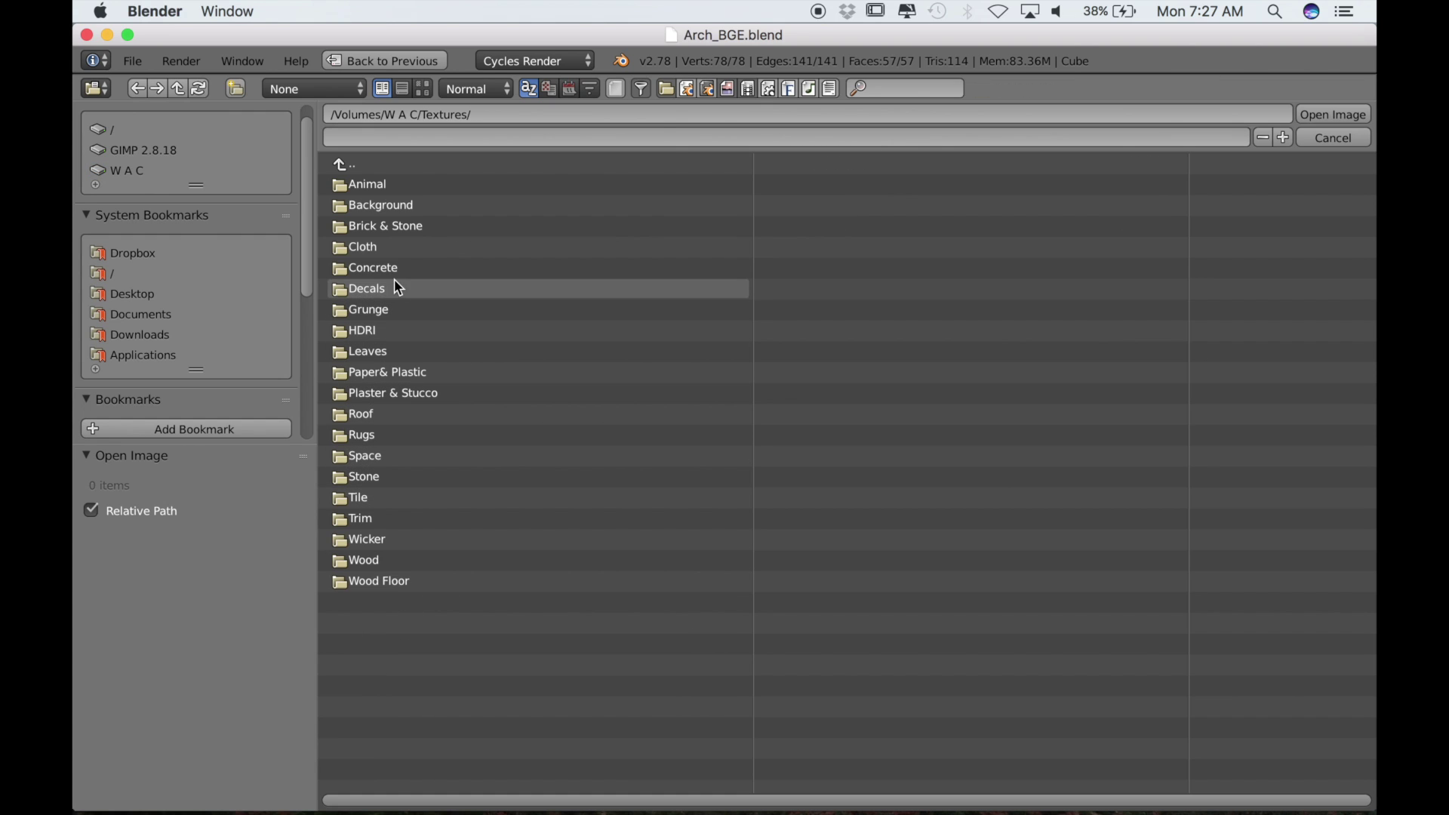
{"action": "left_click", "coordinate": [384, 226]}
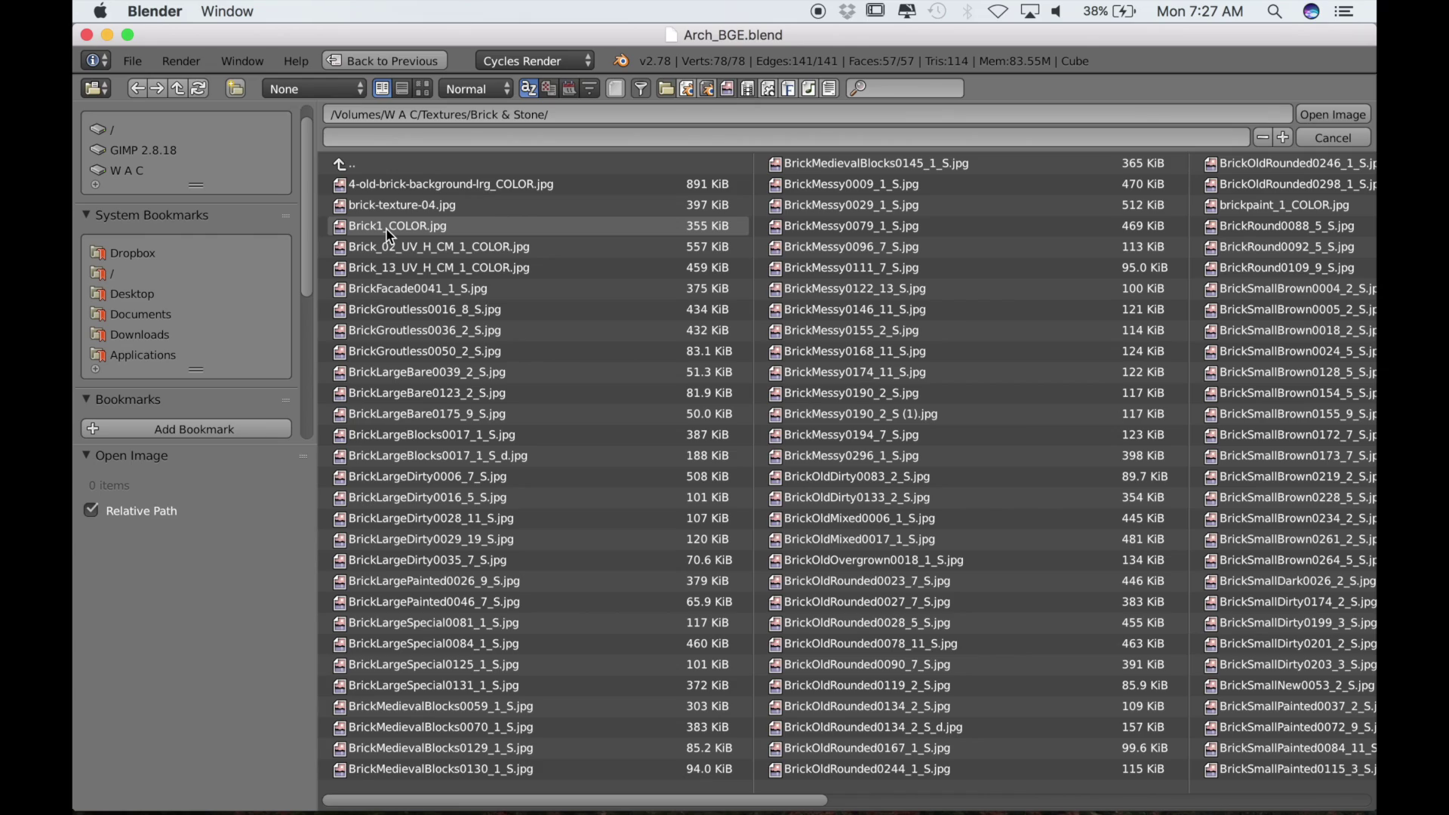
{"action": "left_click", "coordinate": [424, 88]}
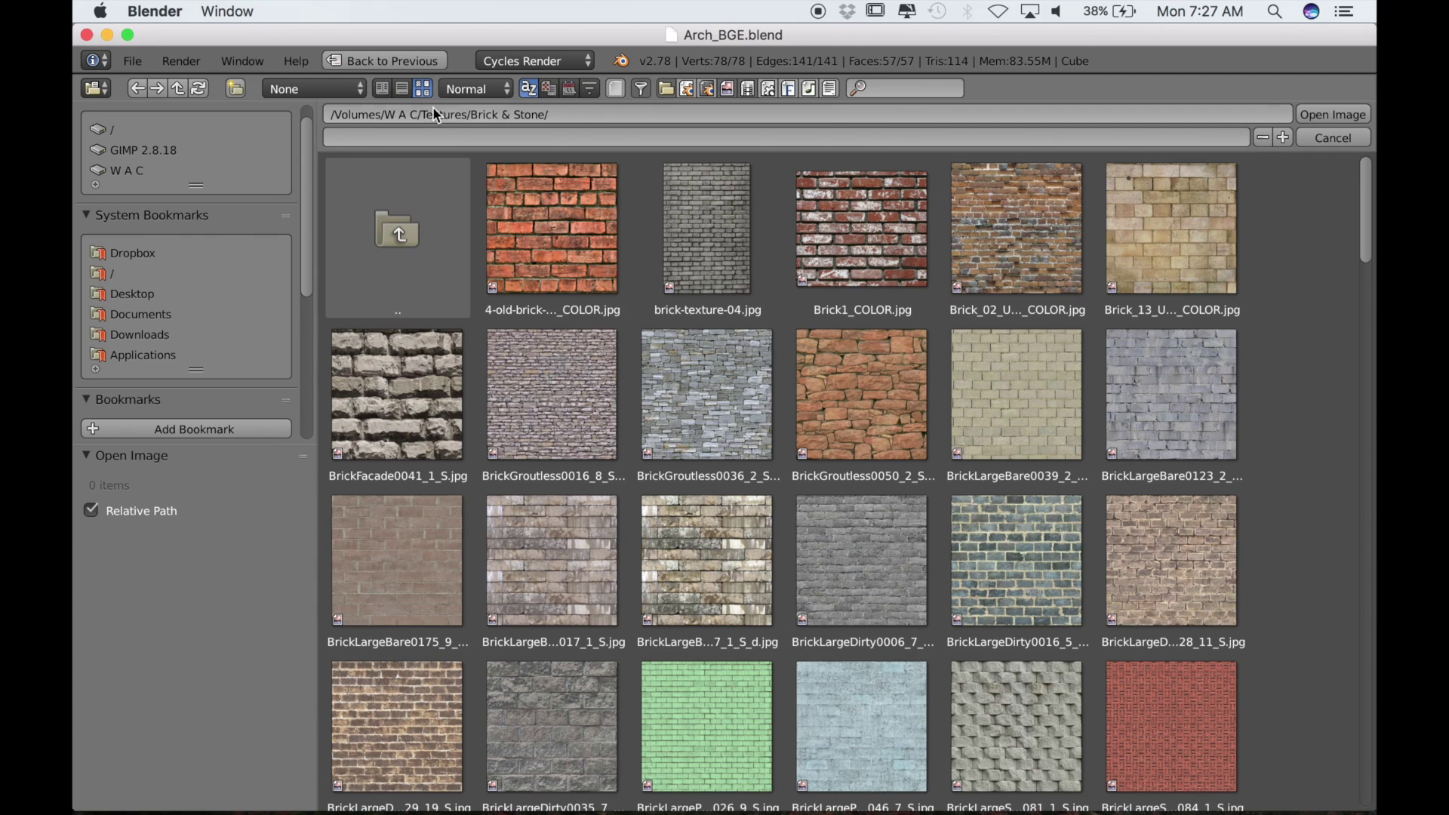
{"action": "left_click_drag", "start_coordinate": [1368, 280], "coordinate": [1363, 672]}
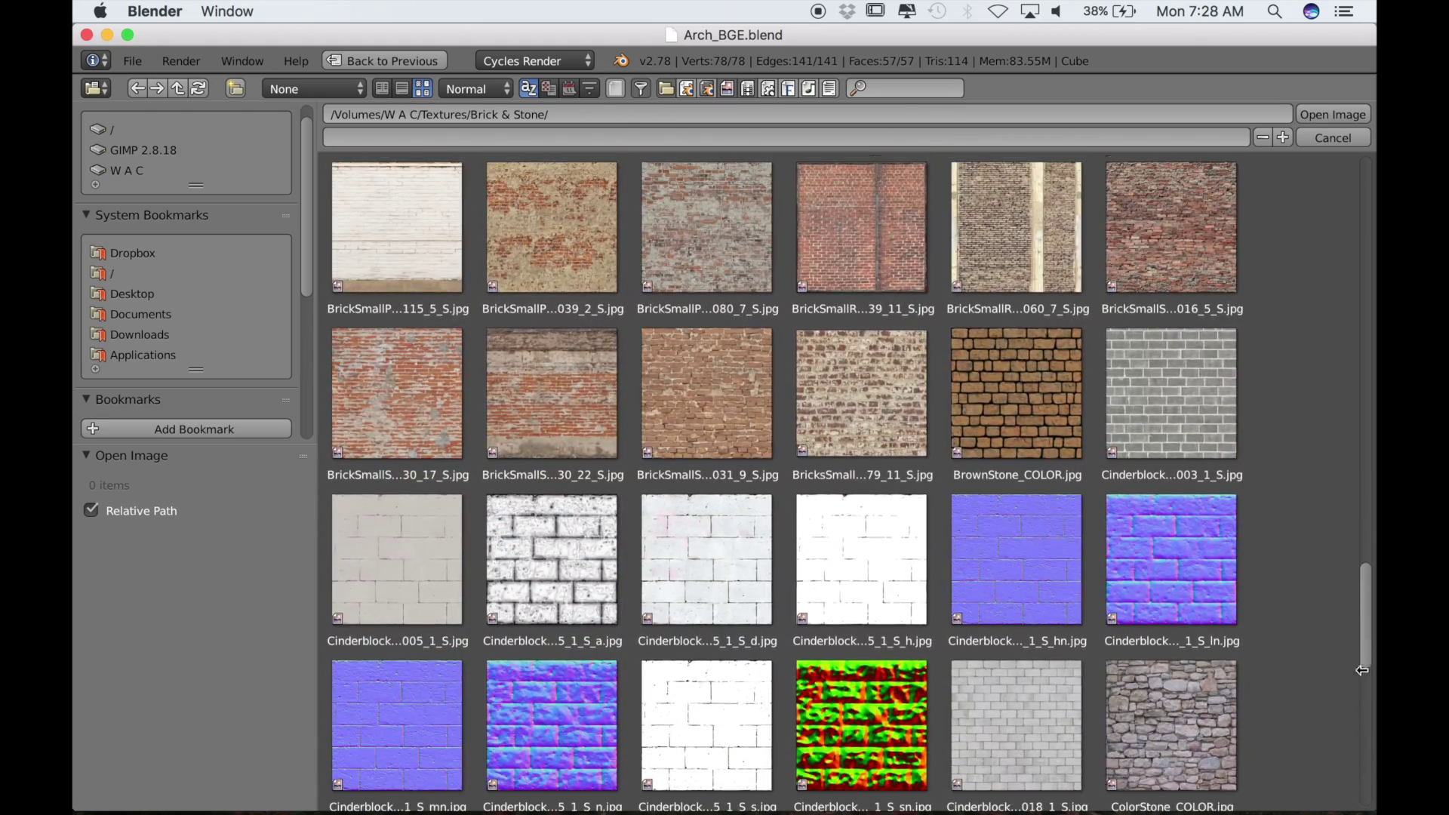
{"action": "left_click", "coordinate": [434, 734]}
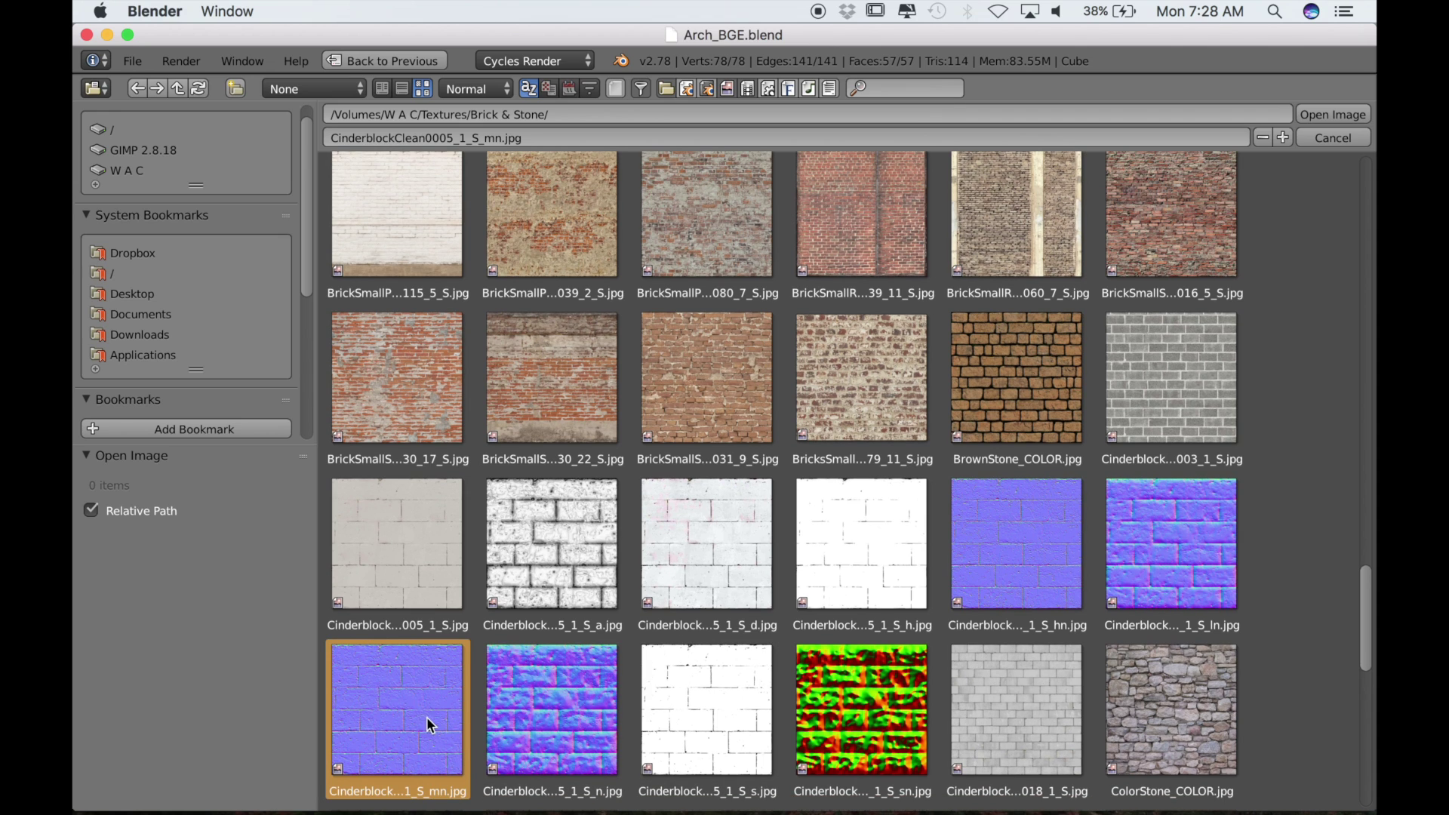
{"action": "left_click", "coordinate": [1348, 118]}
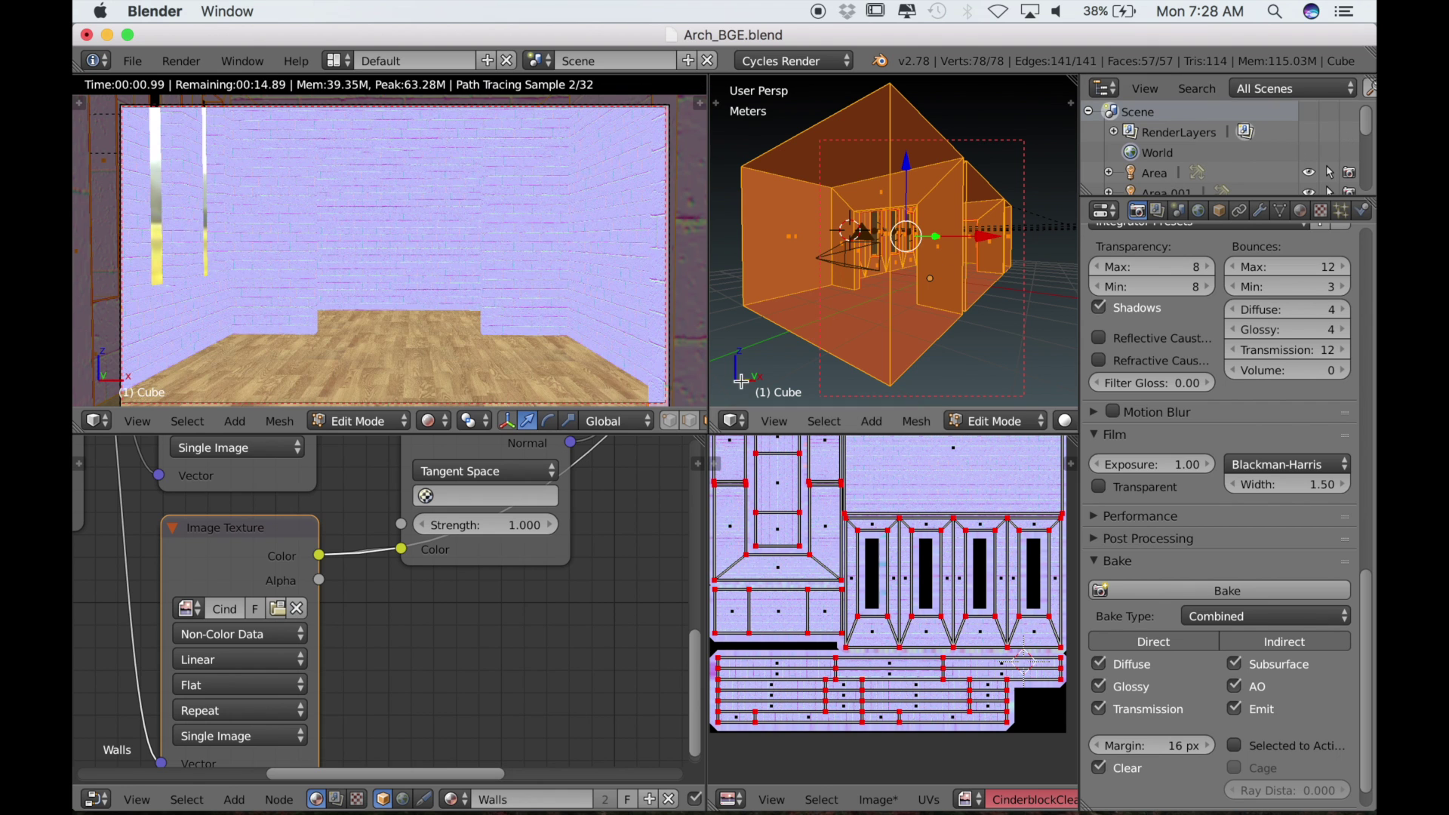
- Make the walls' unconnected bake target Image Texture node active and display the Walls image in the UV/Image Editor
{"action": "scroll", "coordinate": [555, 655], "scroll_direction": "down", "scroll_amount": 5}
{"action": "middle_click_drag", "start_coordinate": [556, 652], "coordinate": [498, 703]}
{"action": "scroll", "coordinate": [499, 704], "scroll_direction": "down", "scroll_amount": 1}
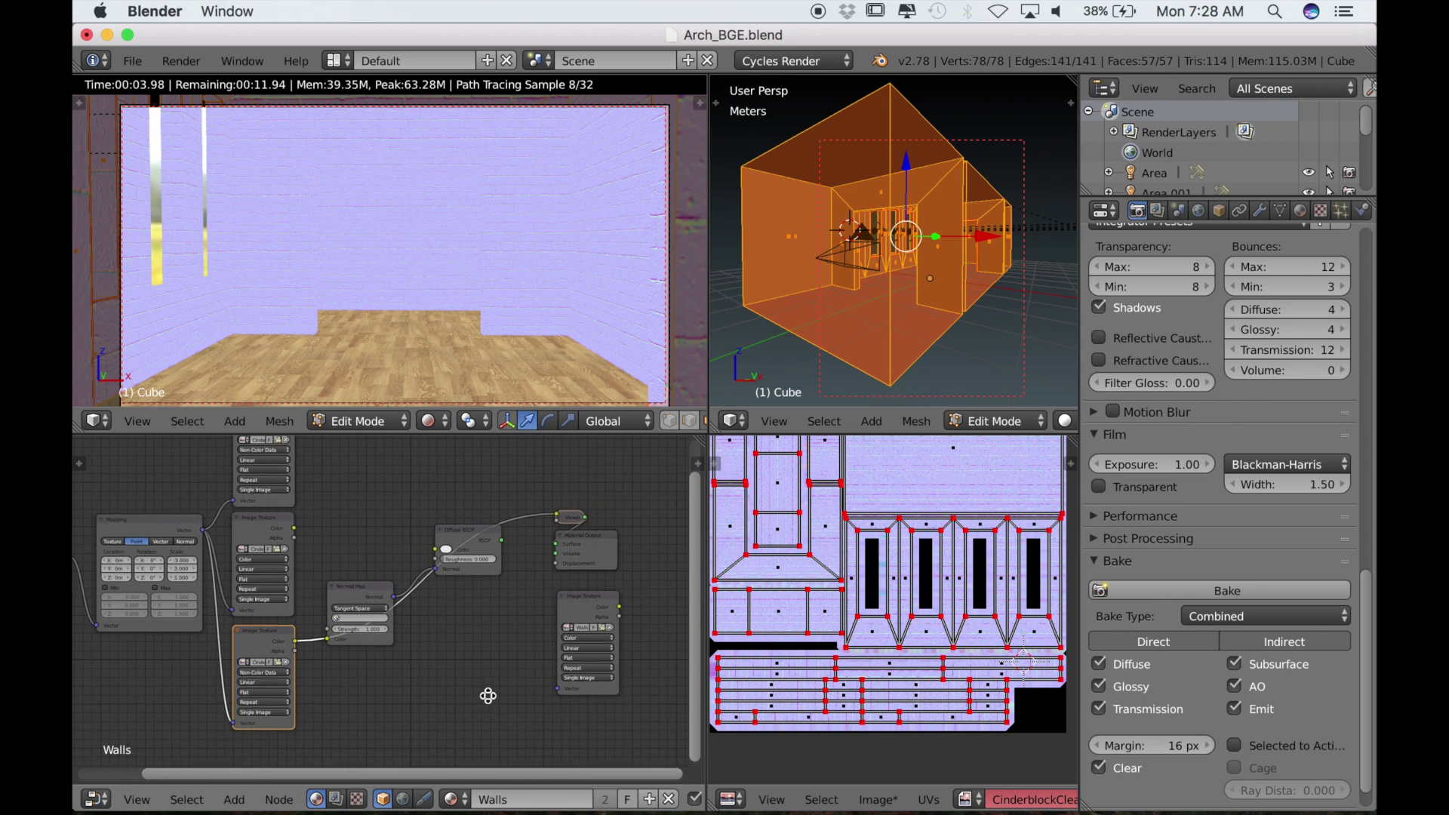
{"action": "left_click", "coordinate": [578, 605]}
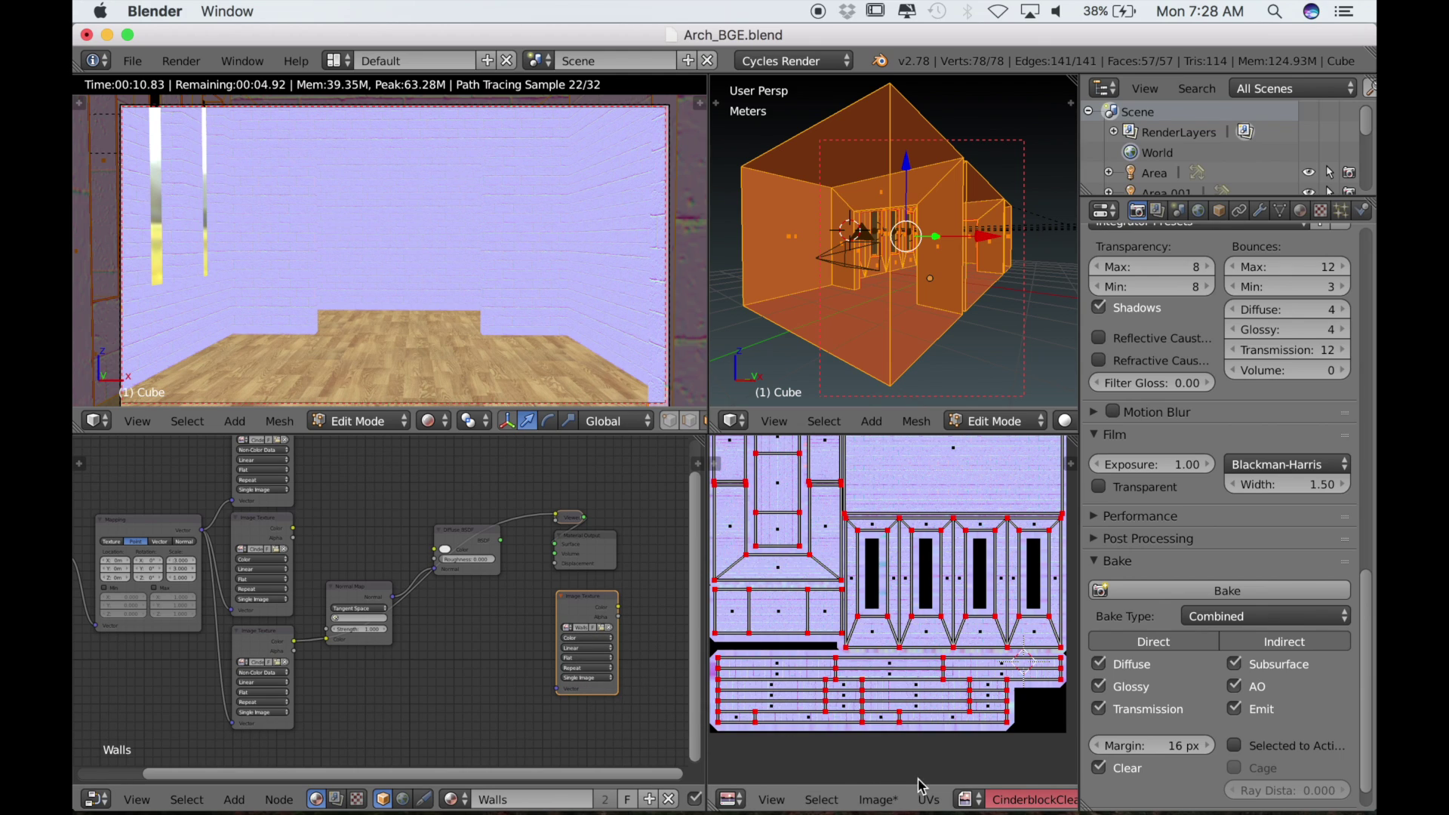
{"action": "left_click", "coordinate": [968, 799]}
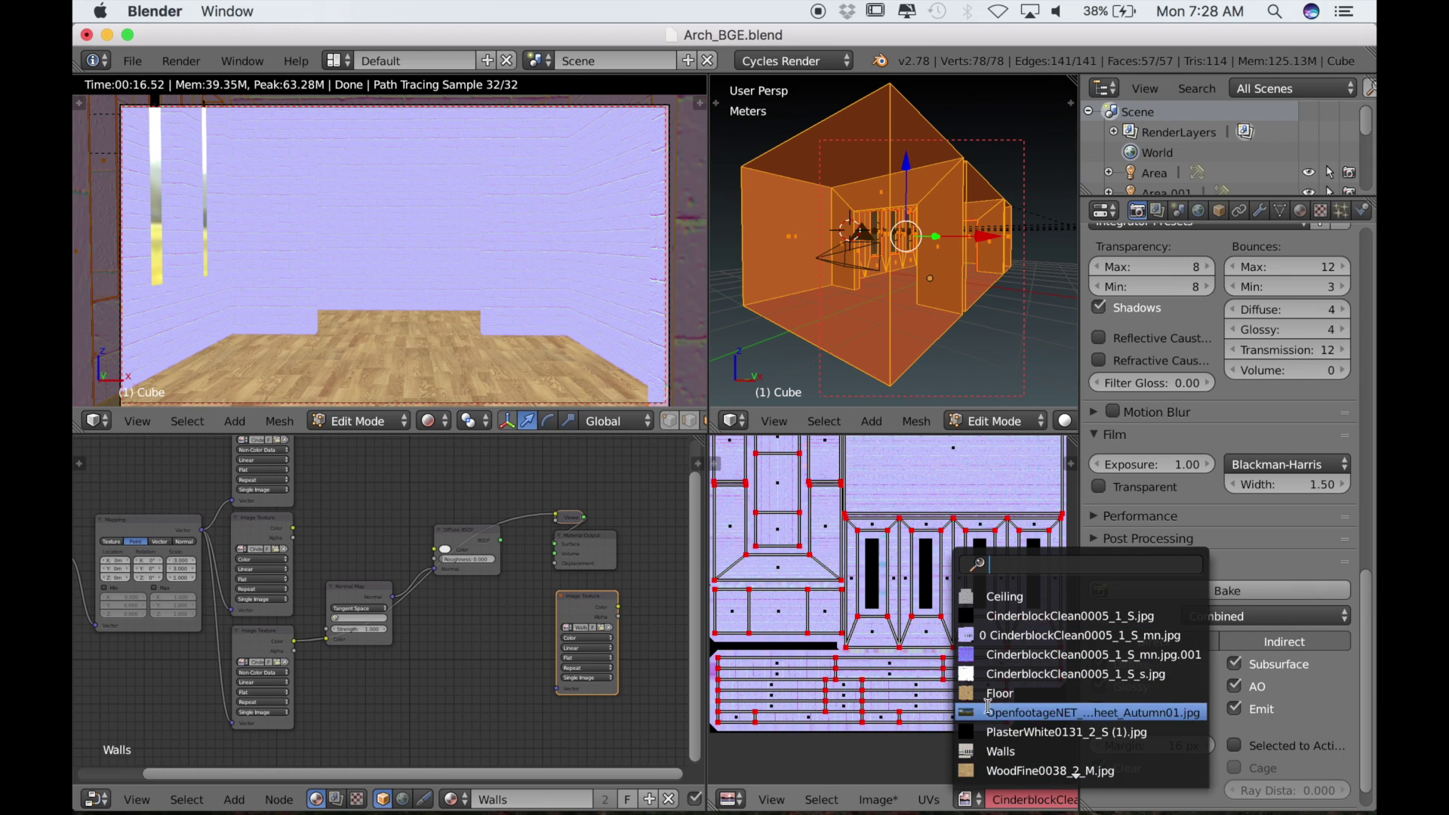
{"action": "left_click", "coordinate": [981, 750]}
{"action": "scroll", "coordinate": [968, 744], "scroll_direction": "down", "scroll_amount": 4}
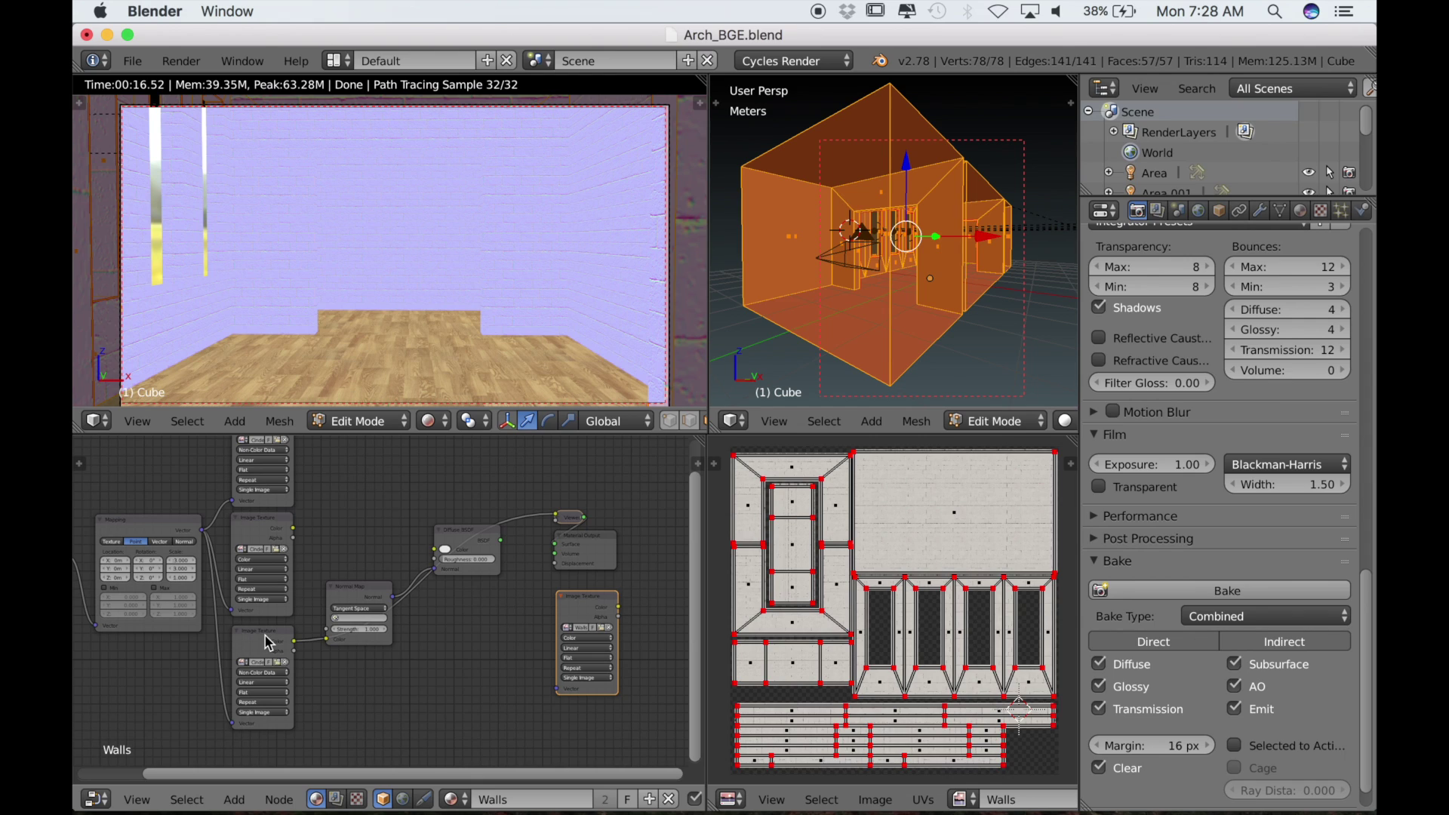
- Preview the walls' normal map texture through the material output and bake the Combined map into the active Walls image node
{"action": "left_click", "coordinate": [272, 531], "text": "ctrl+shift"}
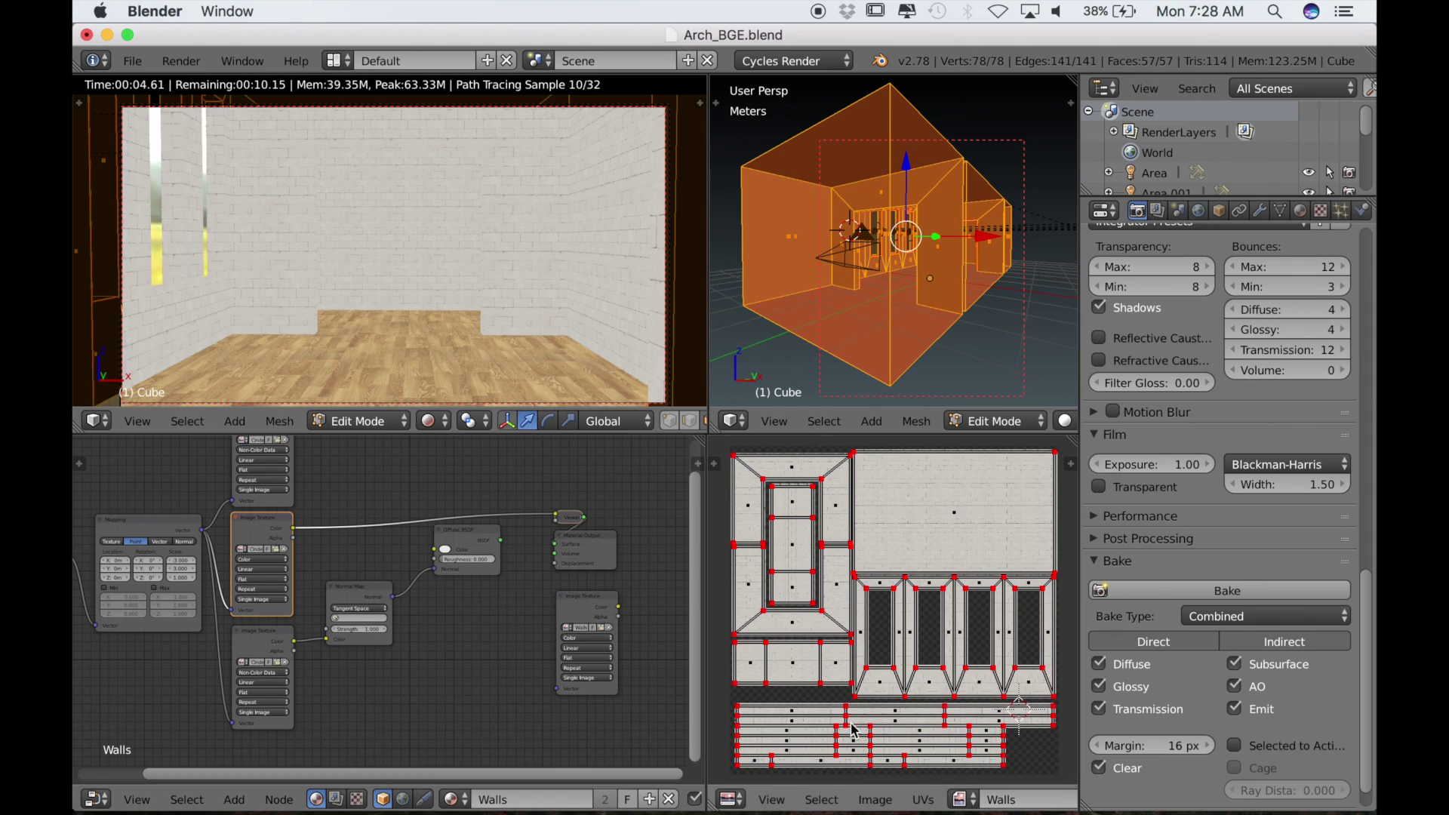
{"action": "left_click", "coordinate": [249, 643], "text": "ctrl+shift"}
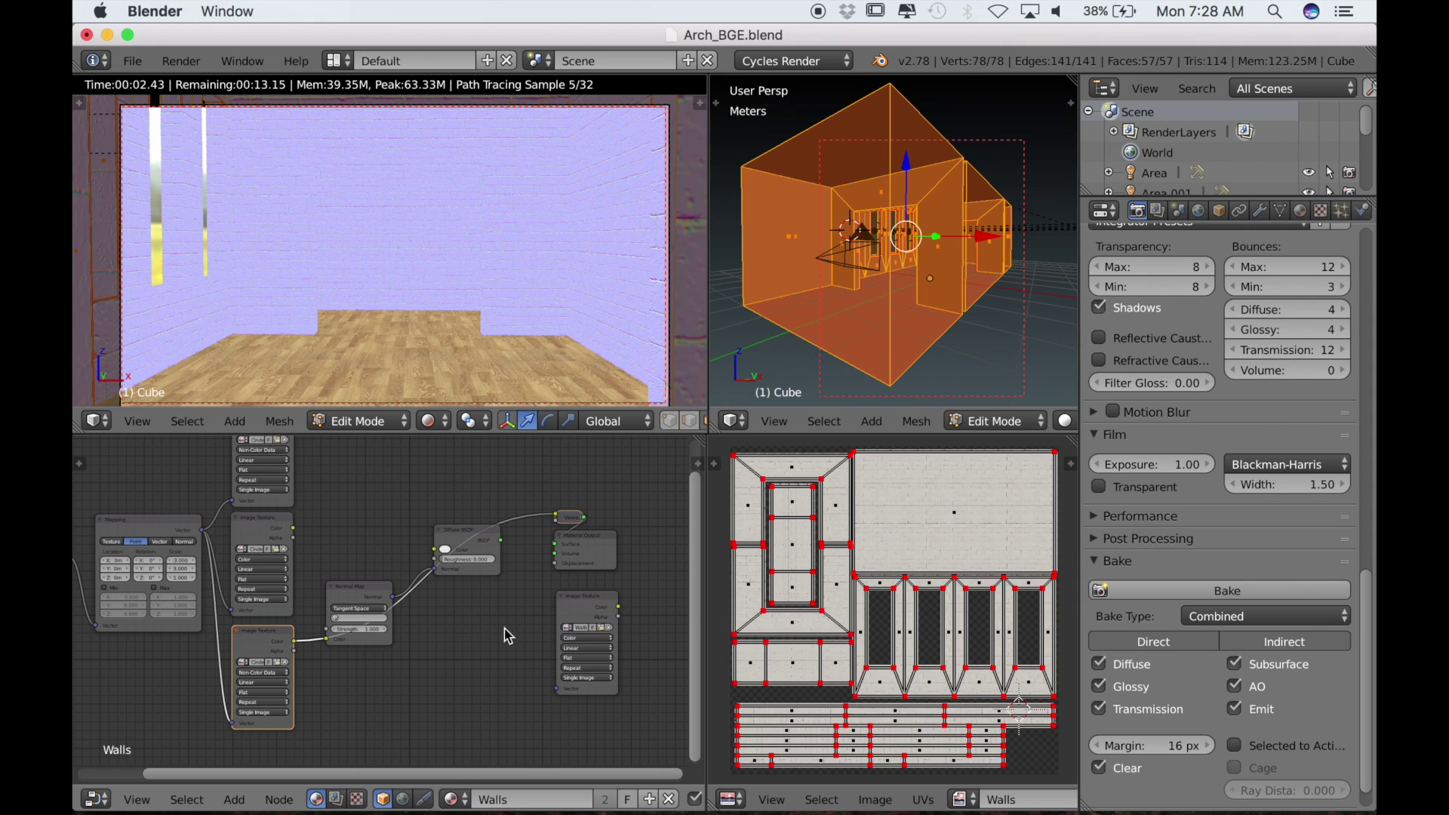
{"action": "left_click", "coordinate": [576, 615]}
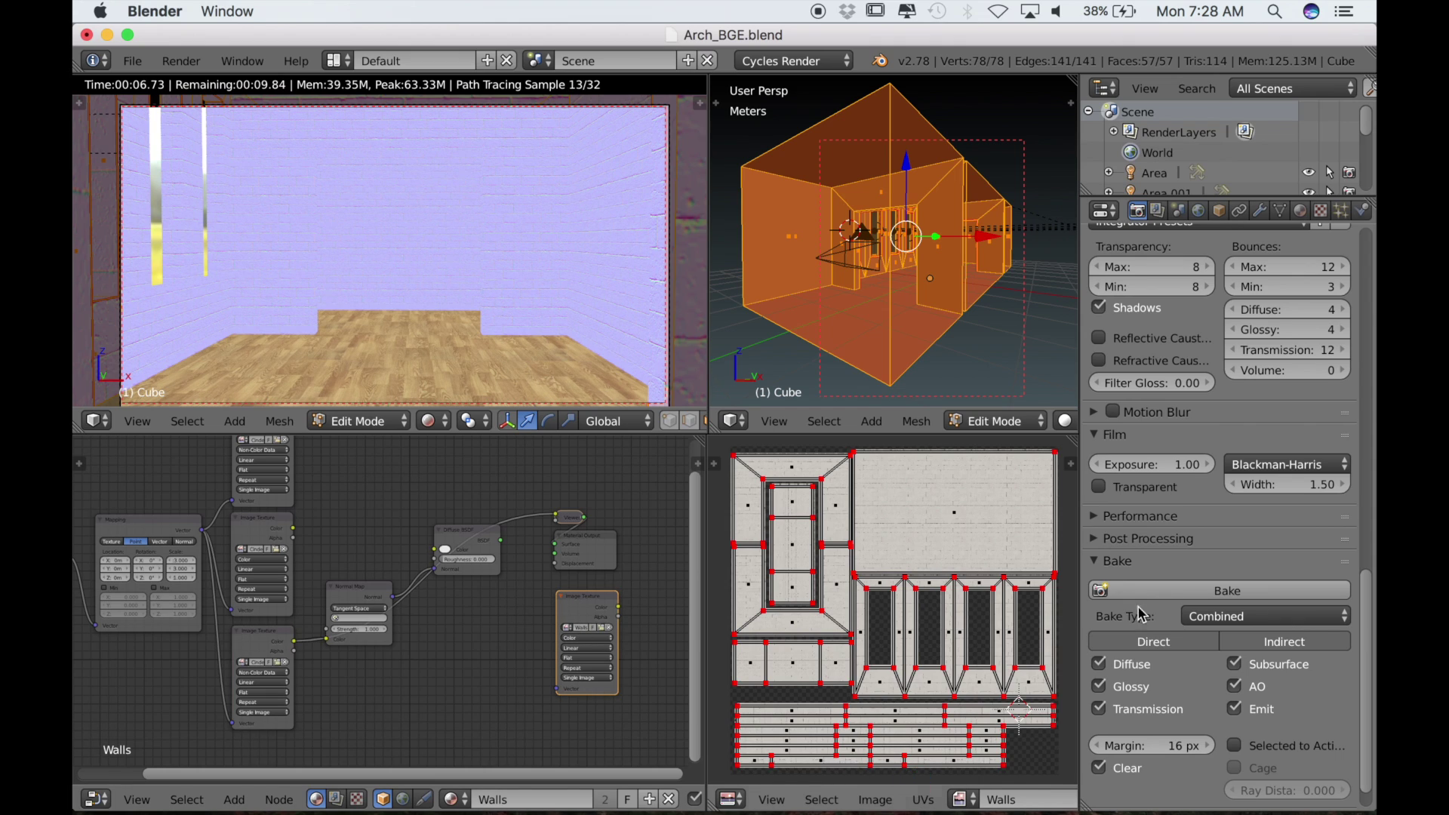
{"action": "left_click", "coordinate": [1215, 591]}
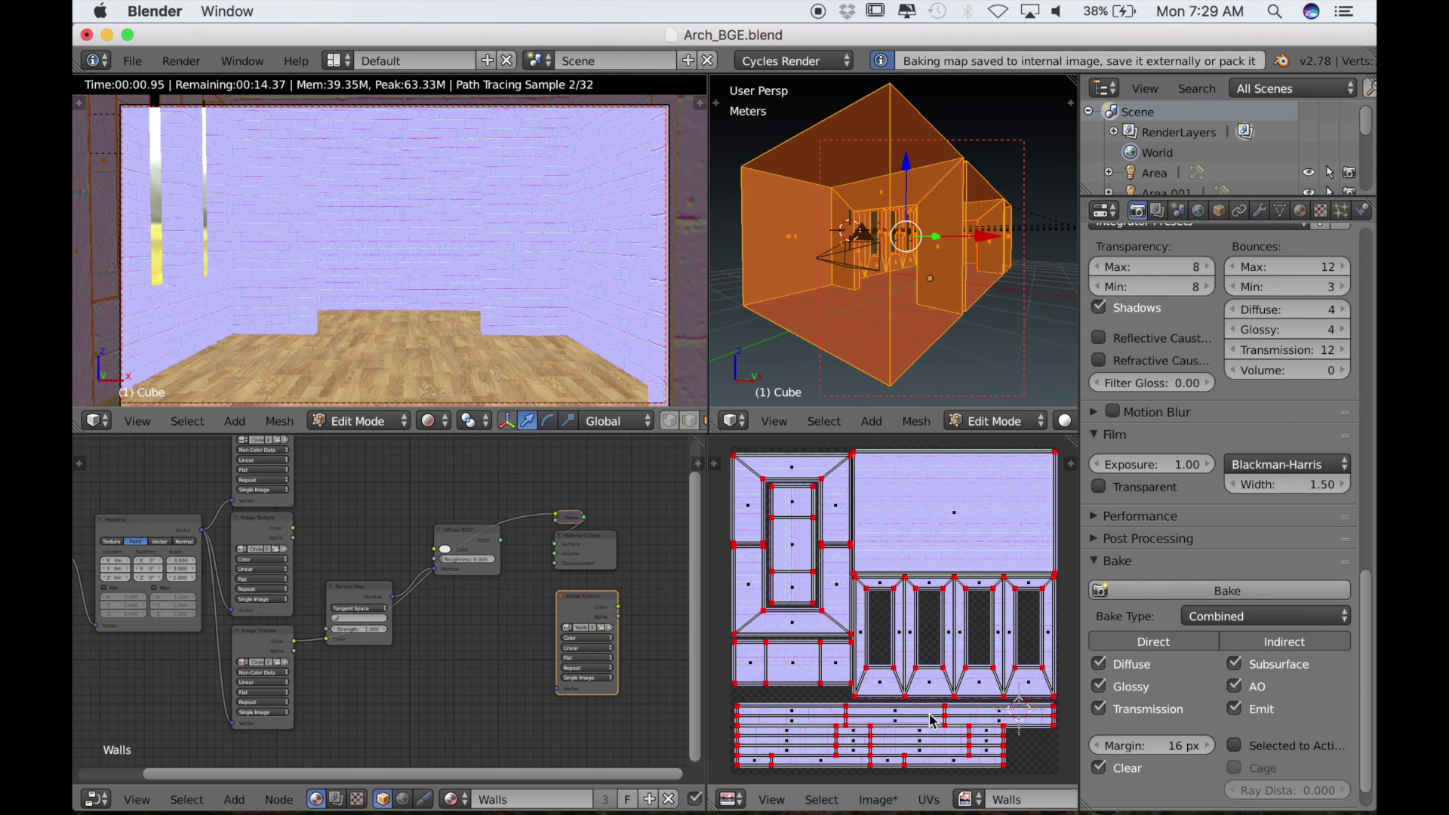
- Save the baked normal map as Walls Normal Map.png in the ARCH folder
{"action": "left_click", "coordinate": [878, 799]}
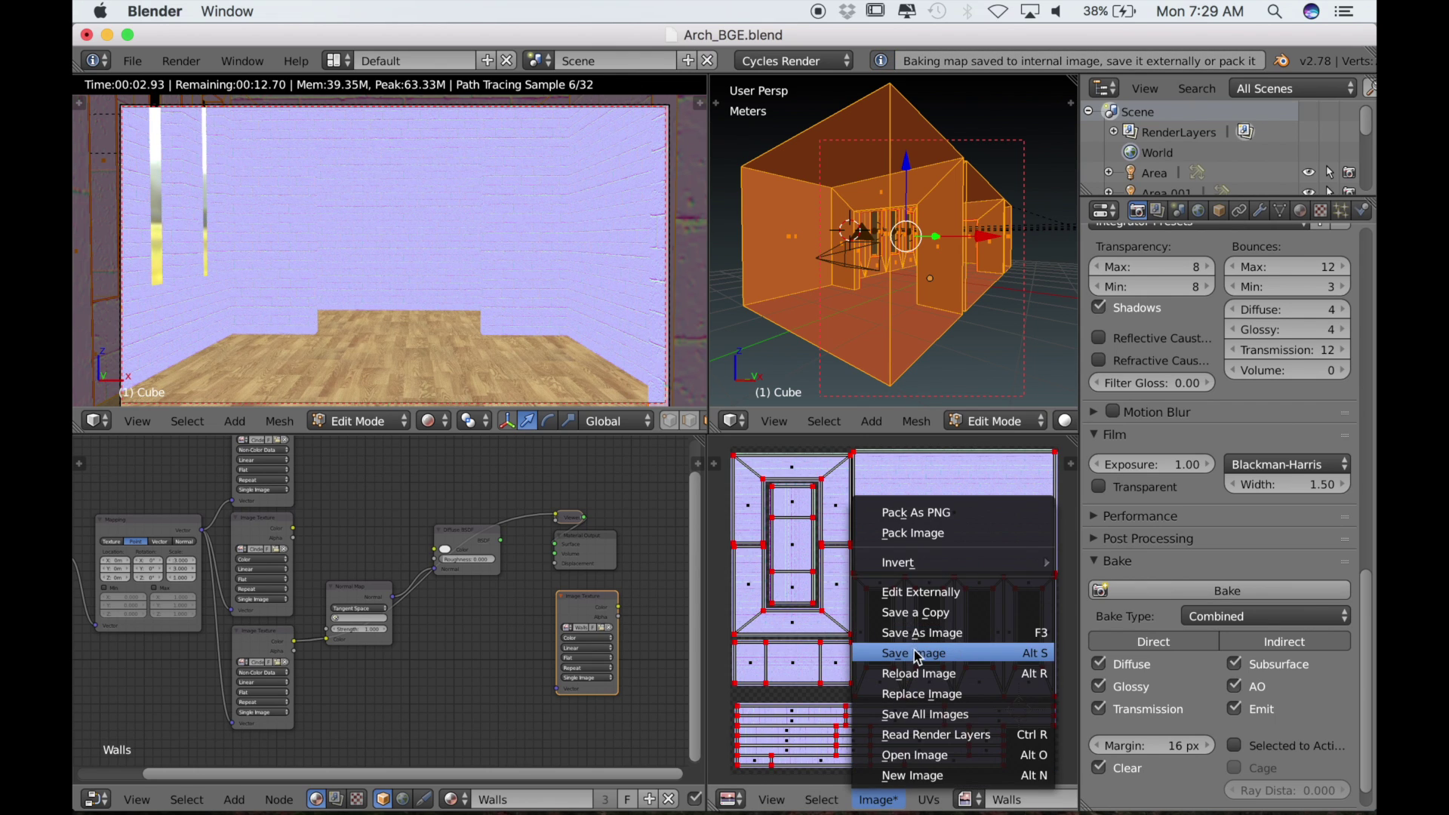
{"action": "left_click", "coordinate": [915, 634]}
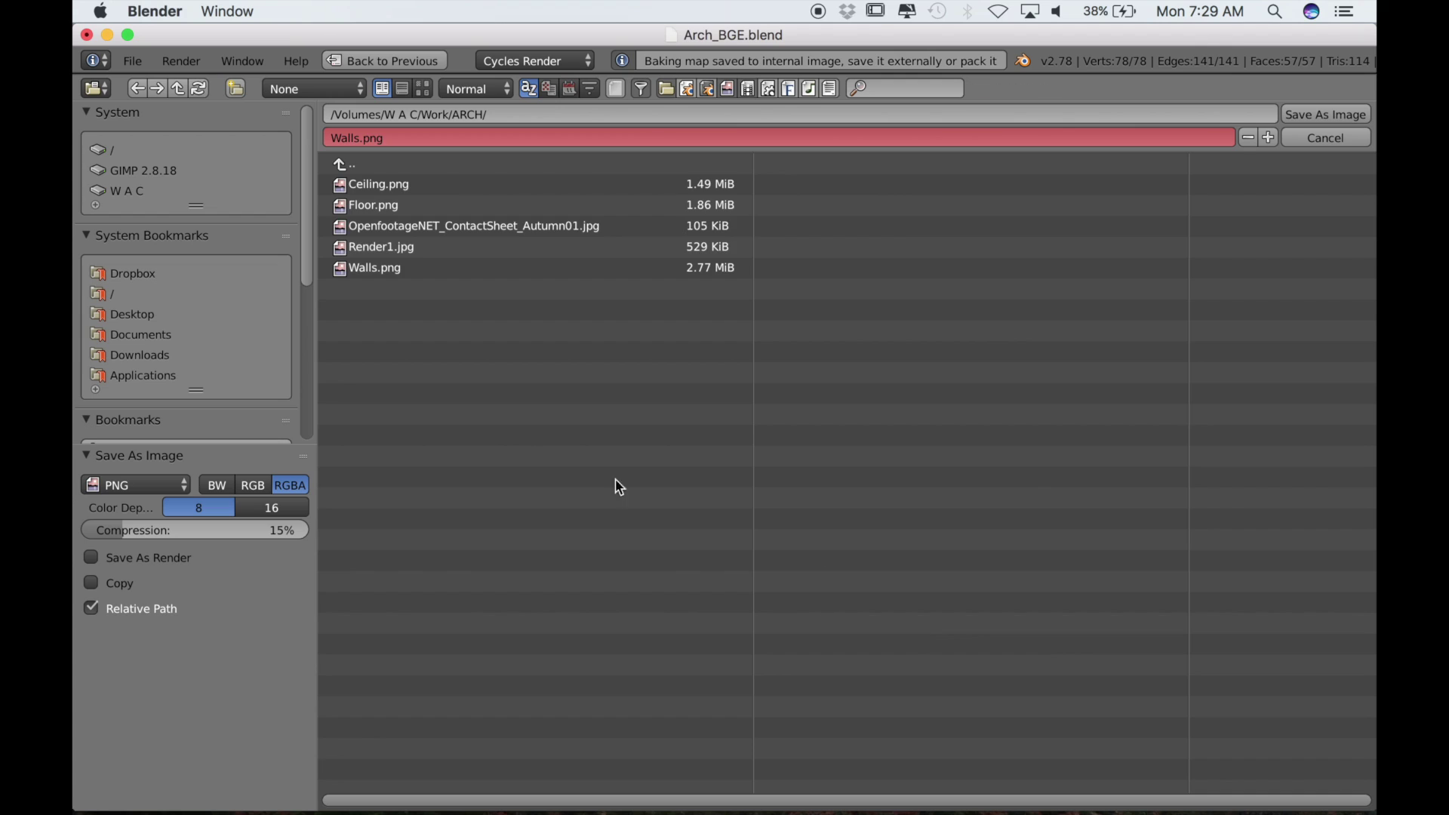
{"action": "left_click", "coordinate": [358, 140]}
{"action": "type", "text": "Normal Map"}
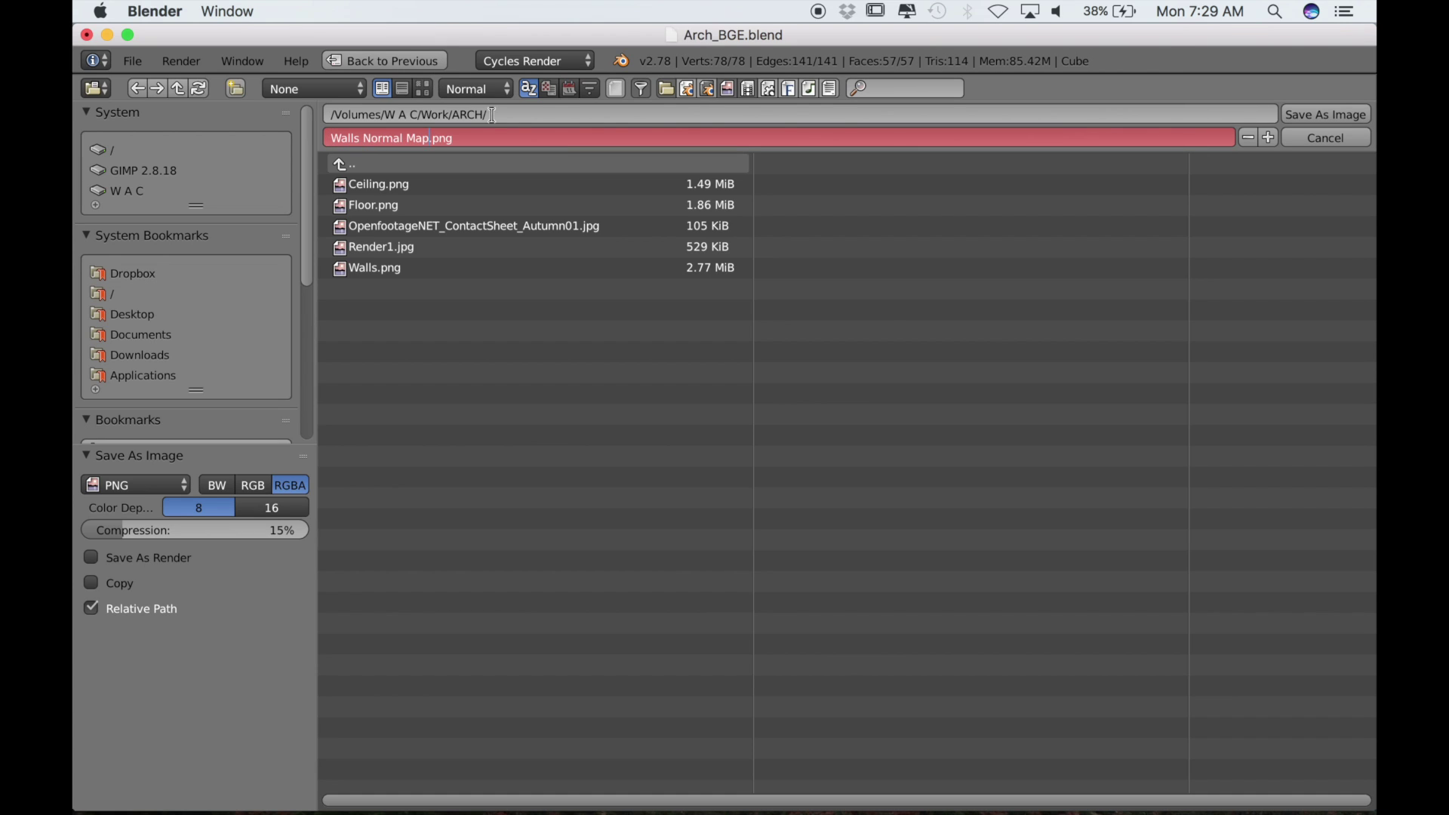
{"action": "key", "text": "Return"}
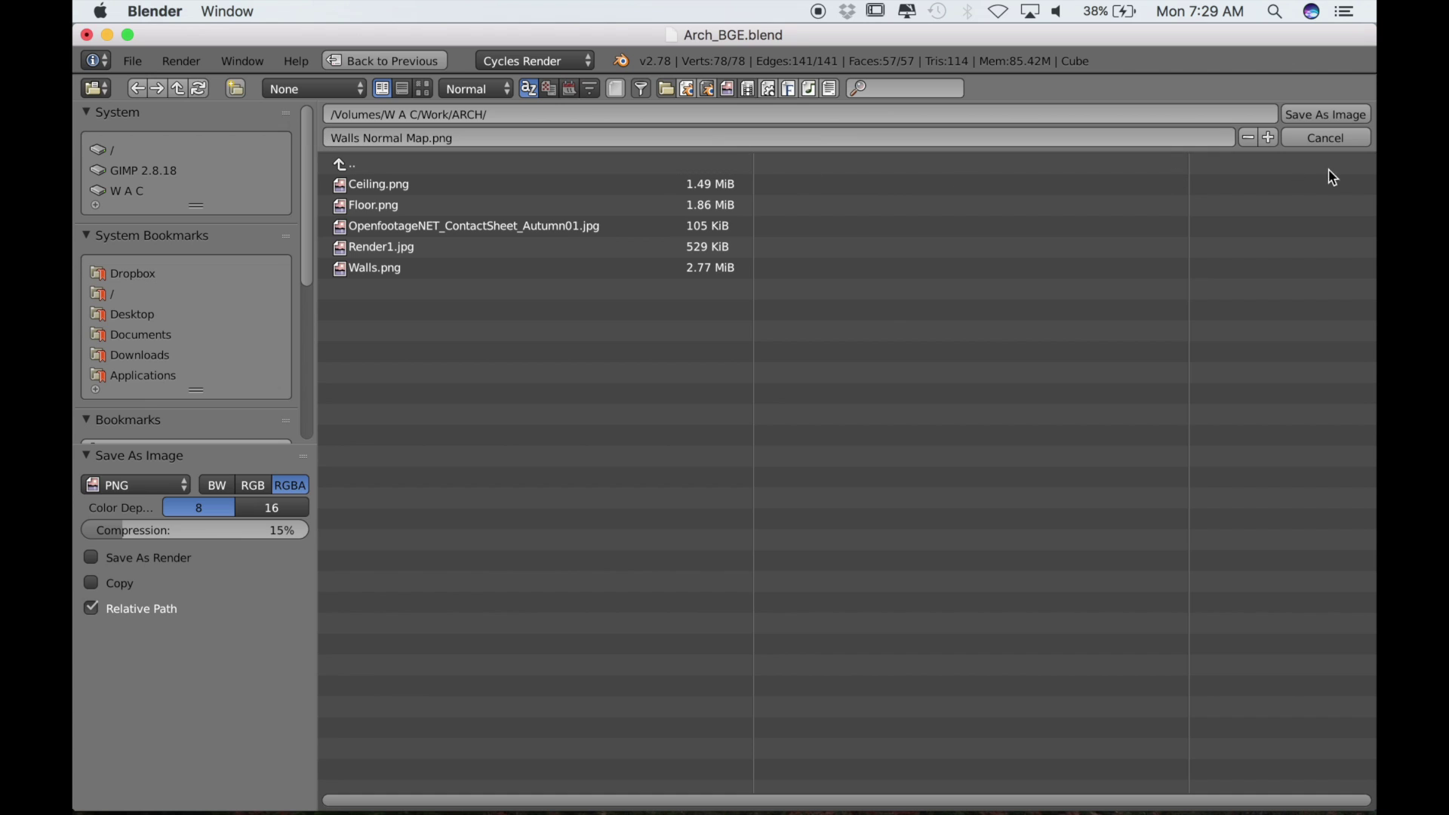
{"action": "left_click", "coordinate": [1314, 115]}
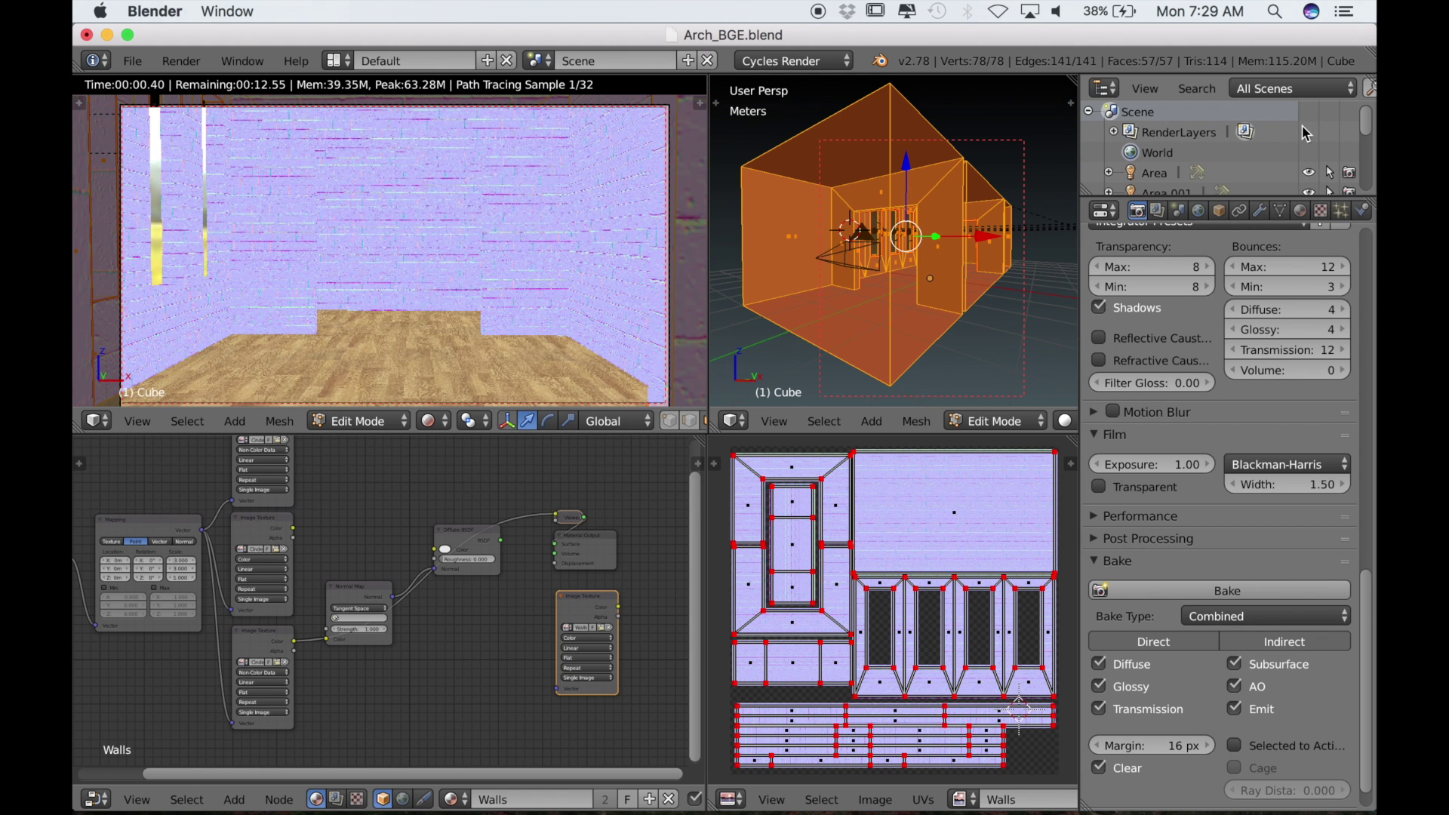
- Preview the walls' specular texture through the material output and bake it with the Walls image node active
{"action": "left_click", "coordinate": [272, 502], "text": "ctrl+shift"}
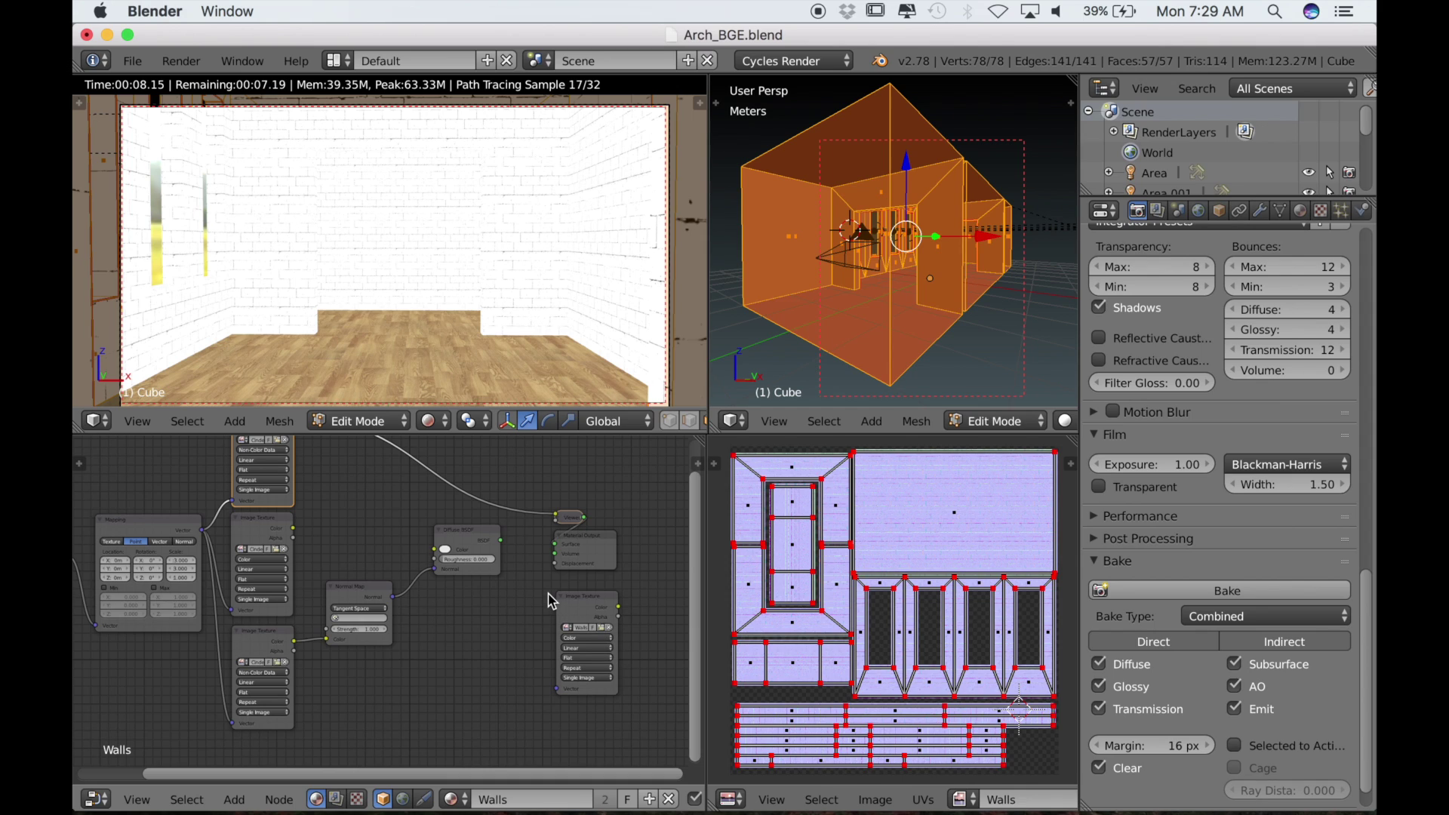
{"action": "left_click", "coordinate": [582, 610]}
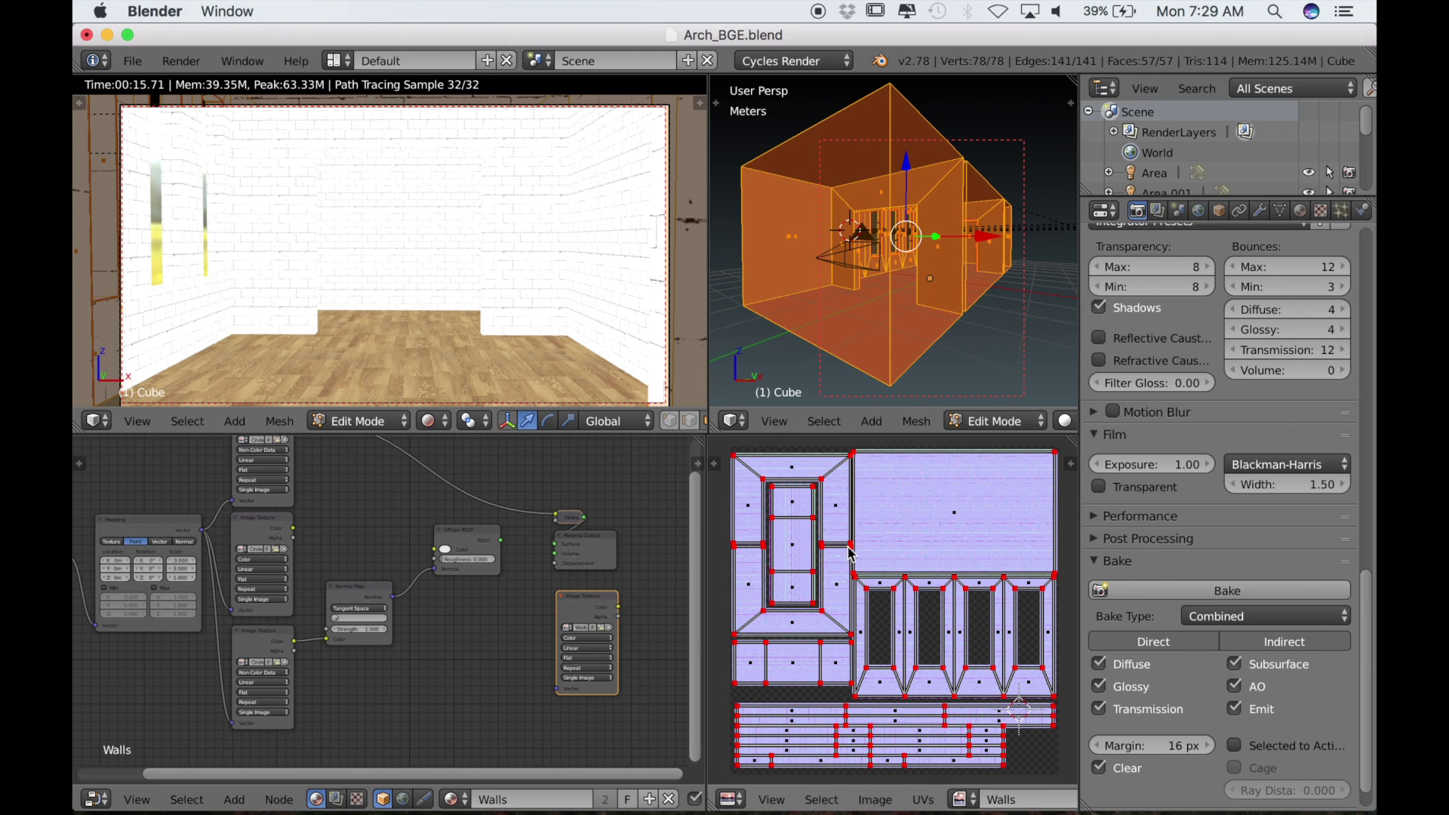
{"action": "left_click", "coordinate": [1255, 599]}
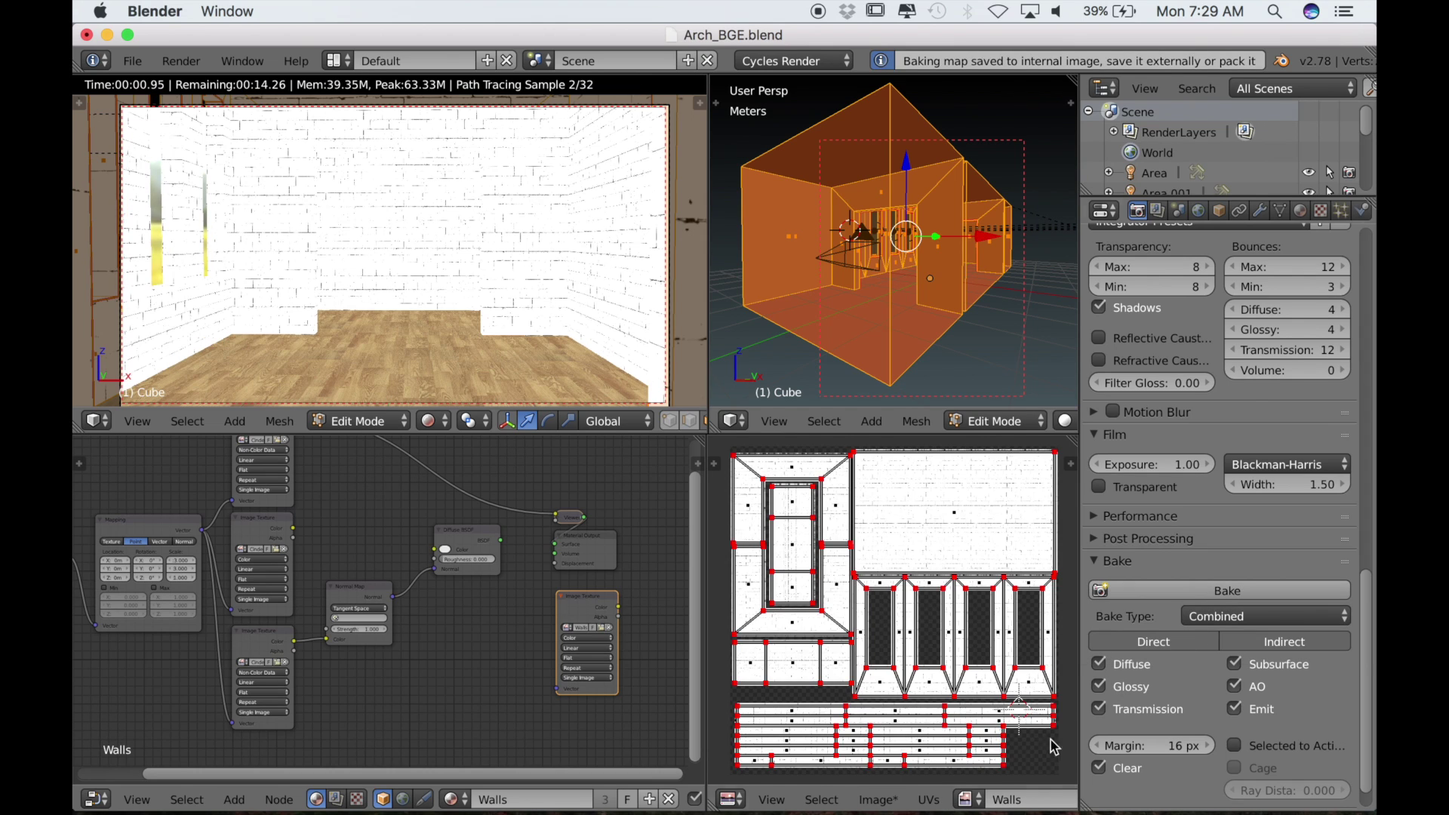
- Save the baked specular image as Walls Spec Map.png in the ARCH folder
{"action": "left_click", "coordinate": [878, 799]}
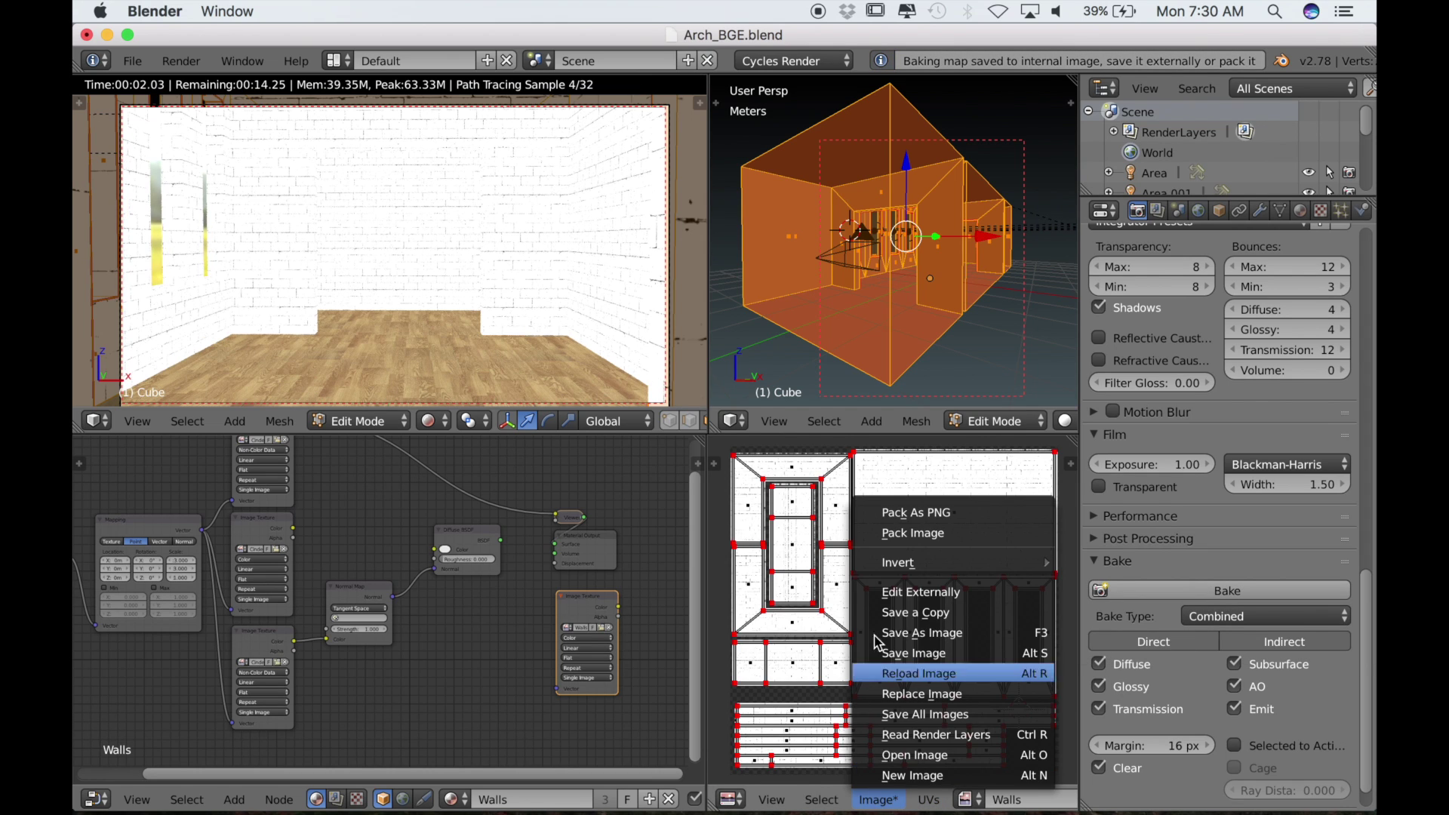
{"action": "left_click", "coordinate": [917, 632]}
{"action": "left_click", "coordinate": [405, 142]}
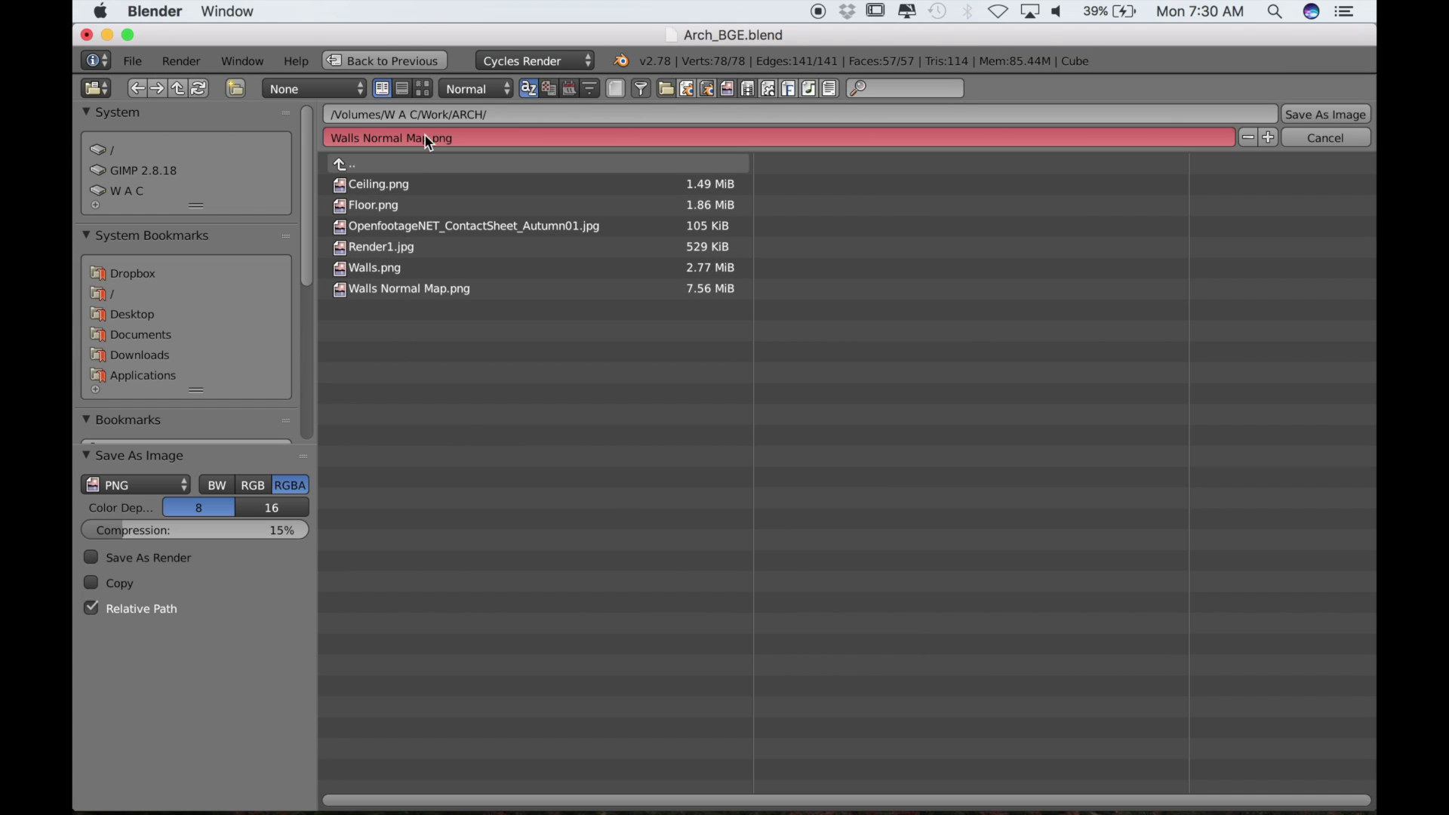
{"action": "left_click", "coordinate": [416, 141]}
{"action": "key", "text": "BackSpace"}
{"action": "key", "text": "BackSpace"}
{"action": "key", "text": "BackSpace"}
{"action": "key", "text": "BackSpace"}
{"action": "key", "text": "BackSpace"}
{"action": "key", "text": "BackSpace"}
{"action": "key", "text": "BackSpace"}
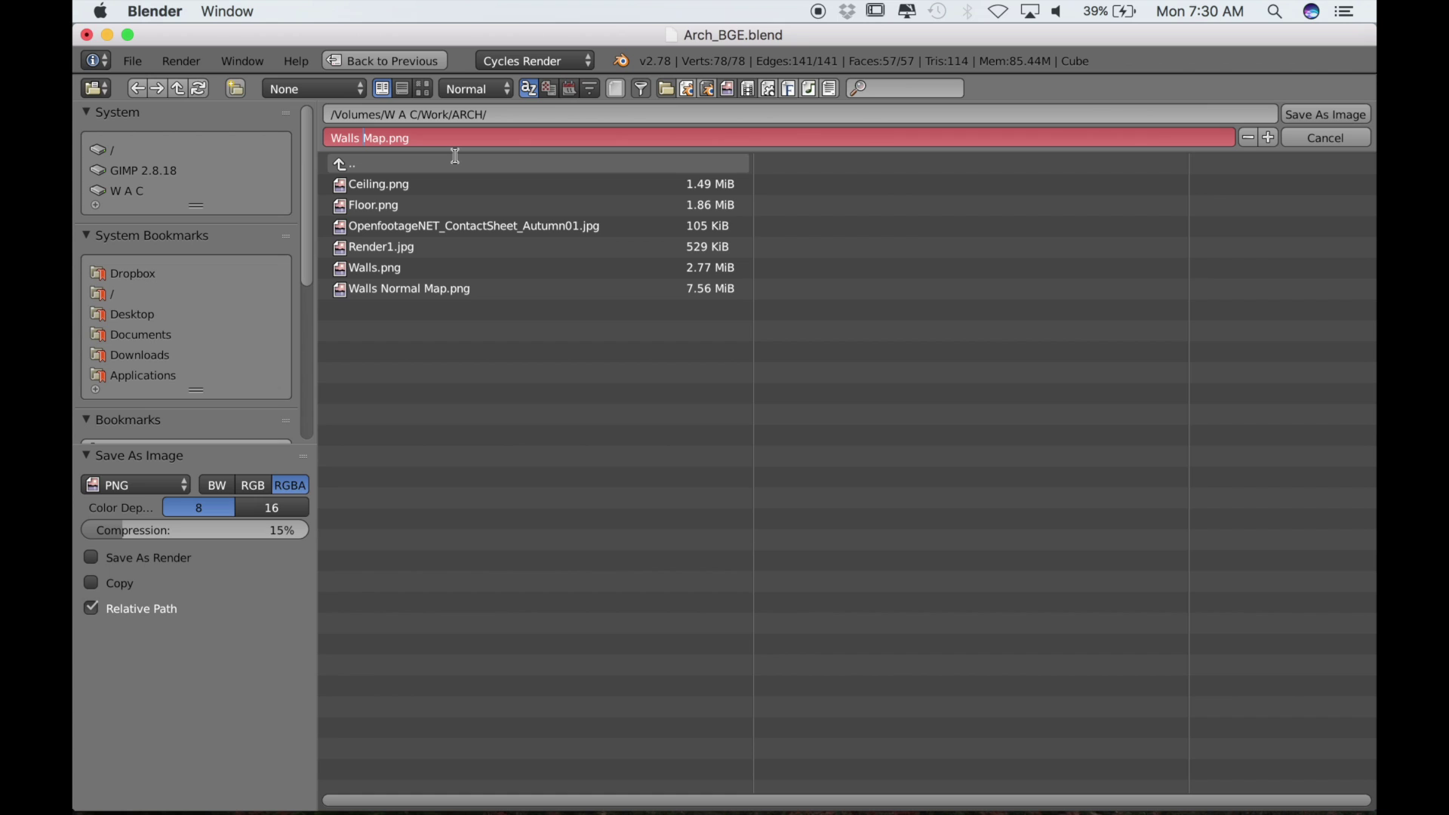
{"action": "type", "text": "Spec"}
{"action": "left_click", "coordinate": [1319, 116]}
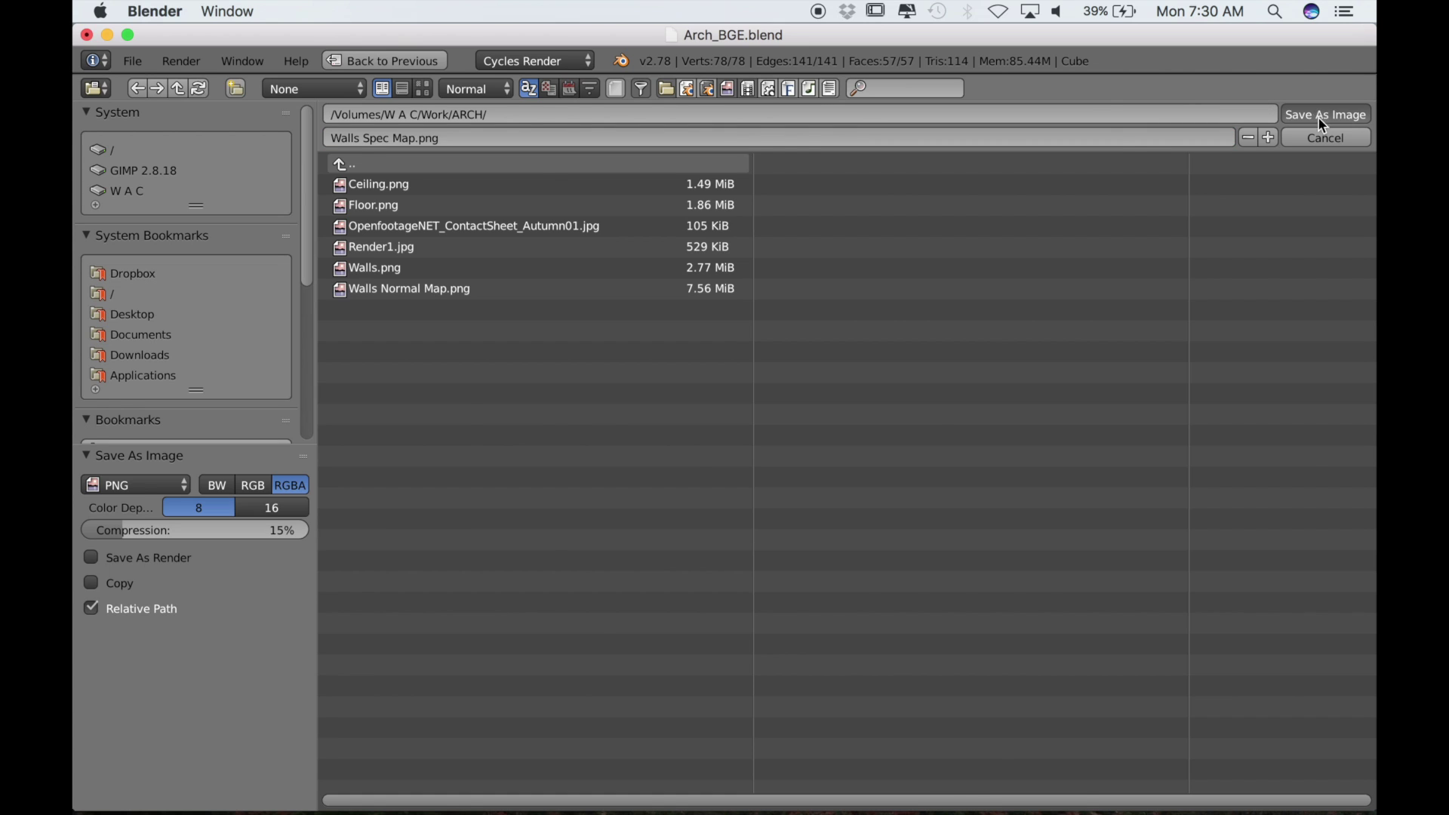
{"action": "left_click", "coordinate": [1320, 115]}
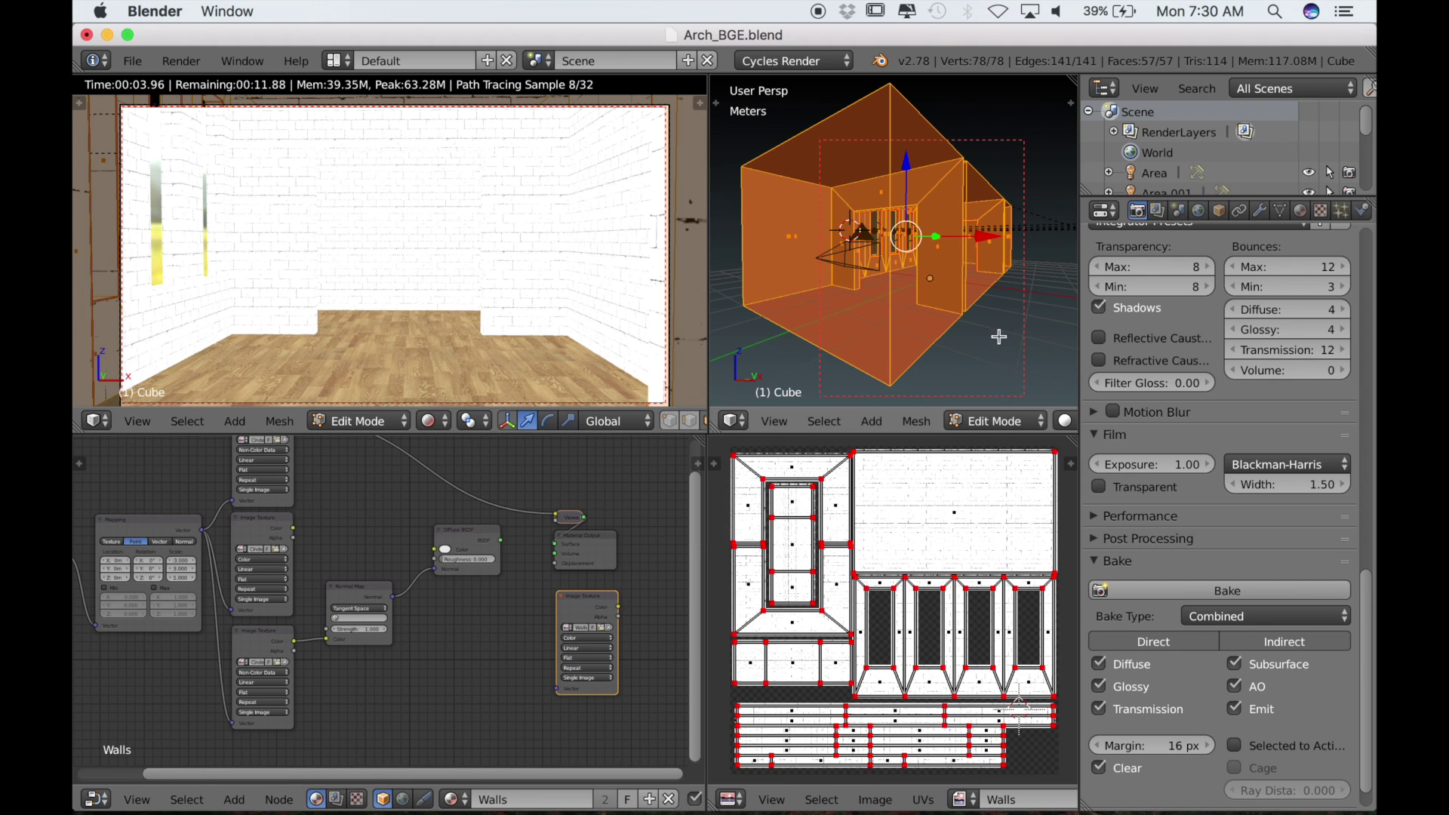
- Switch to Object Mode, select the floor object and preview its normal map Image Texture node through the material output
{"action": "key", "text": "Tab"}
{"action": "right_click", "coordinate": [871, 340]}
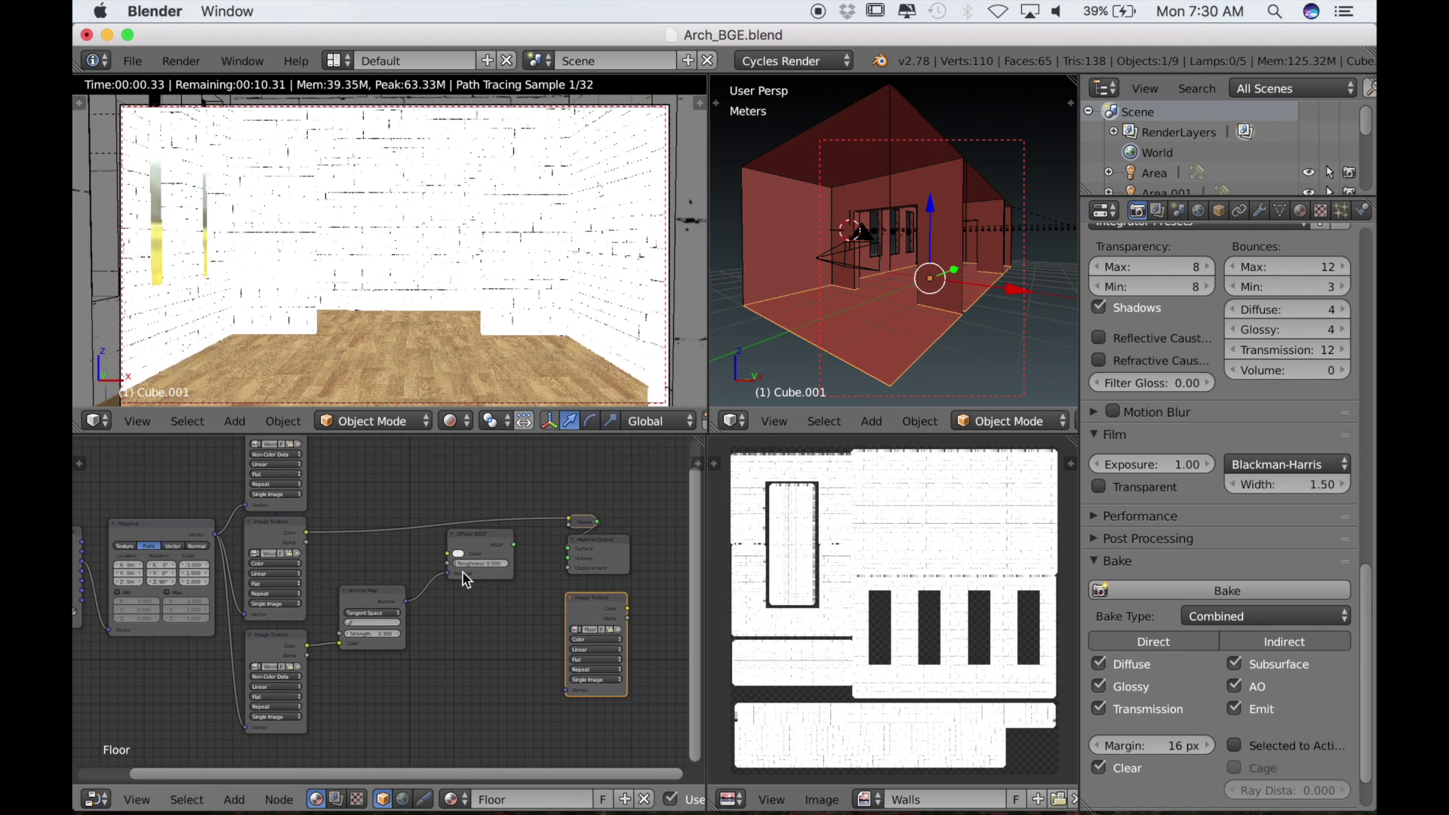
{"action": "left_click", "coordinate": [272, 655], "text": "ctrl+shift"}
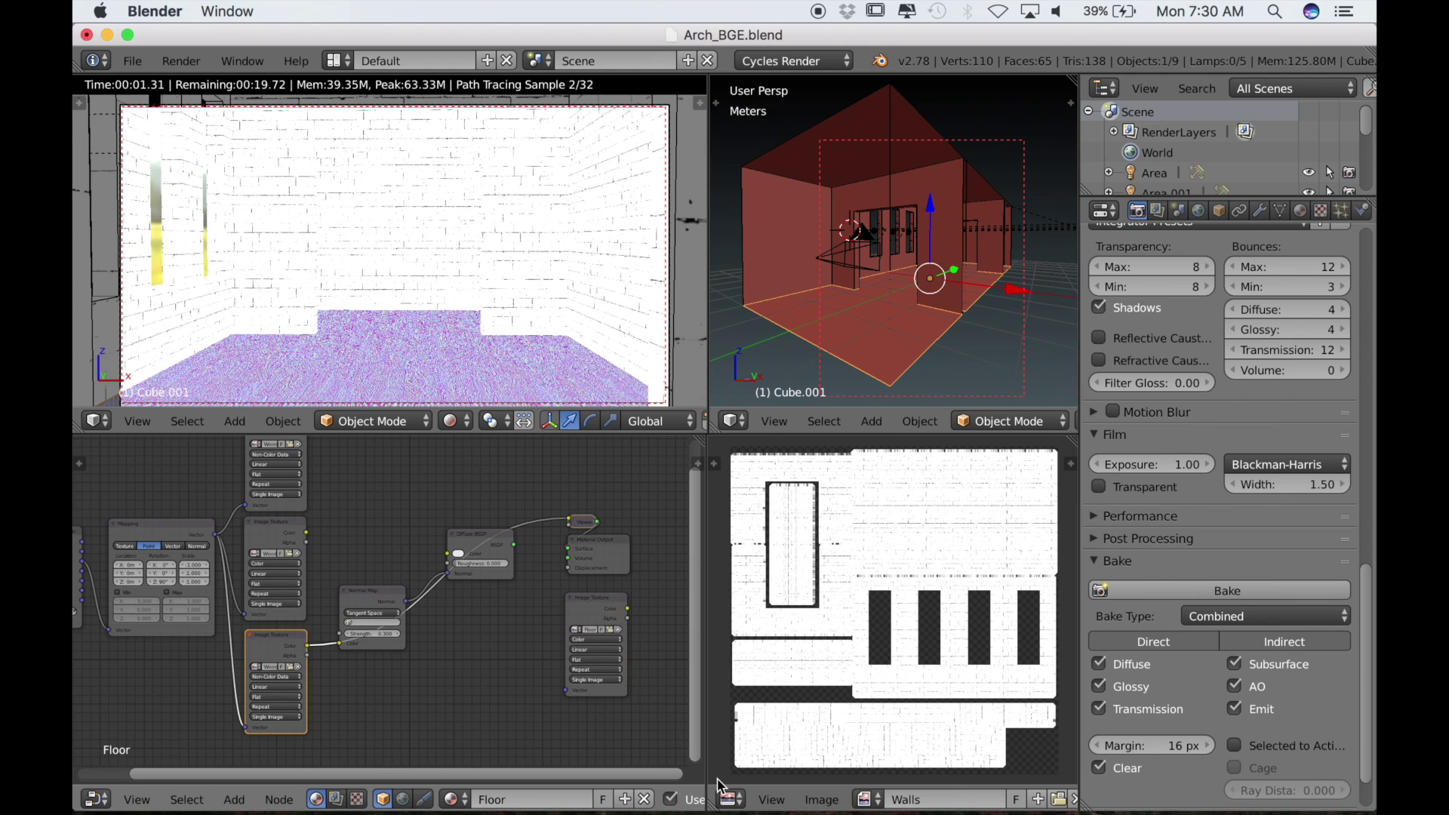
- Display the Floor image in the UV/Image Editor
{"action": "left_click", "coordinate": [865, 800]}
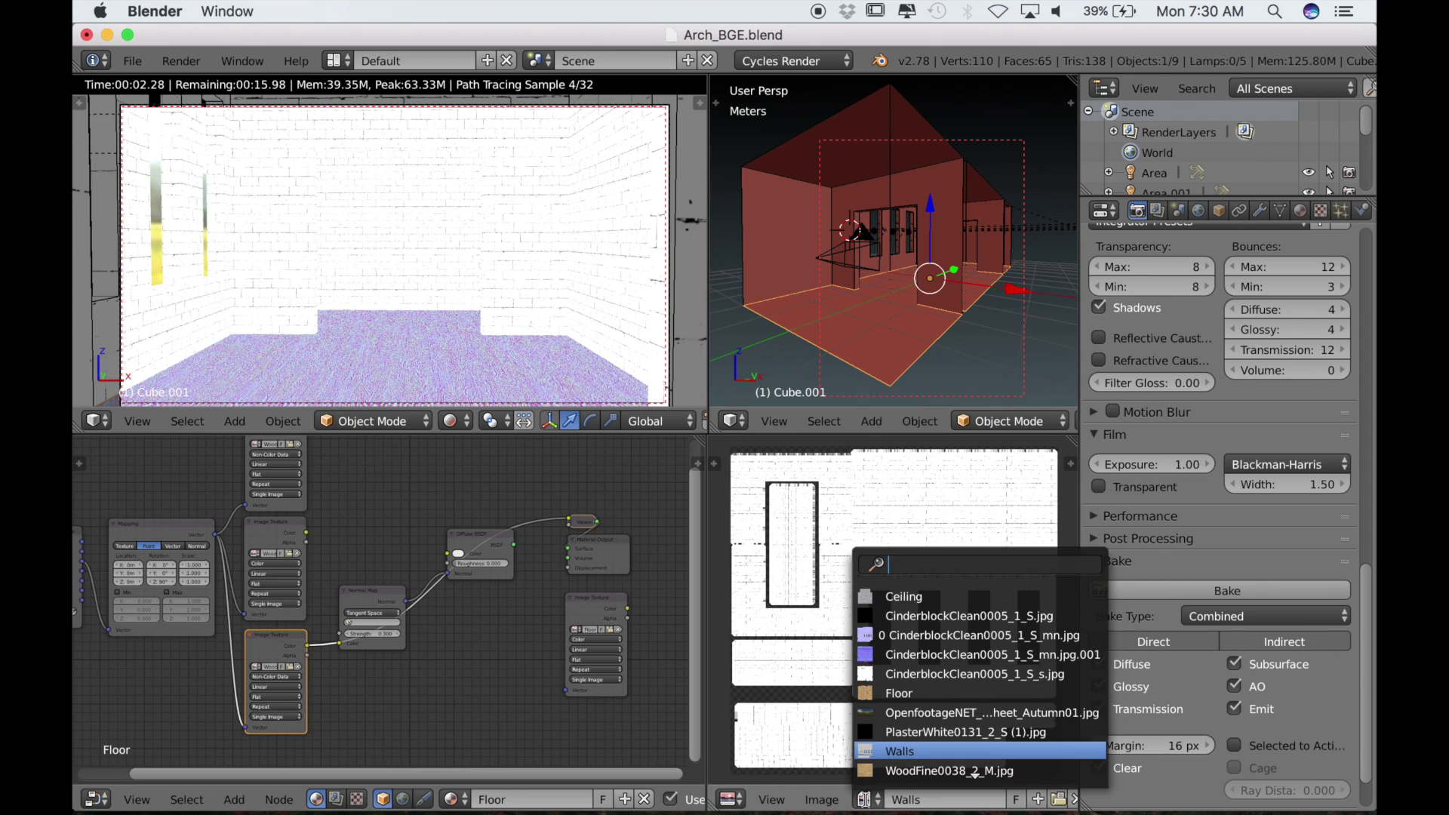
{"action": "left_click", "coordinate": [889, 694]}
{"action": "scroll", "coordinate": [921, 651], "scroll_direction": "up", "scroll_amount": 2}
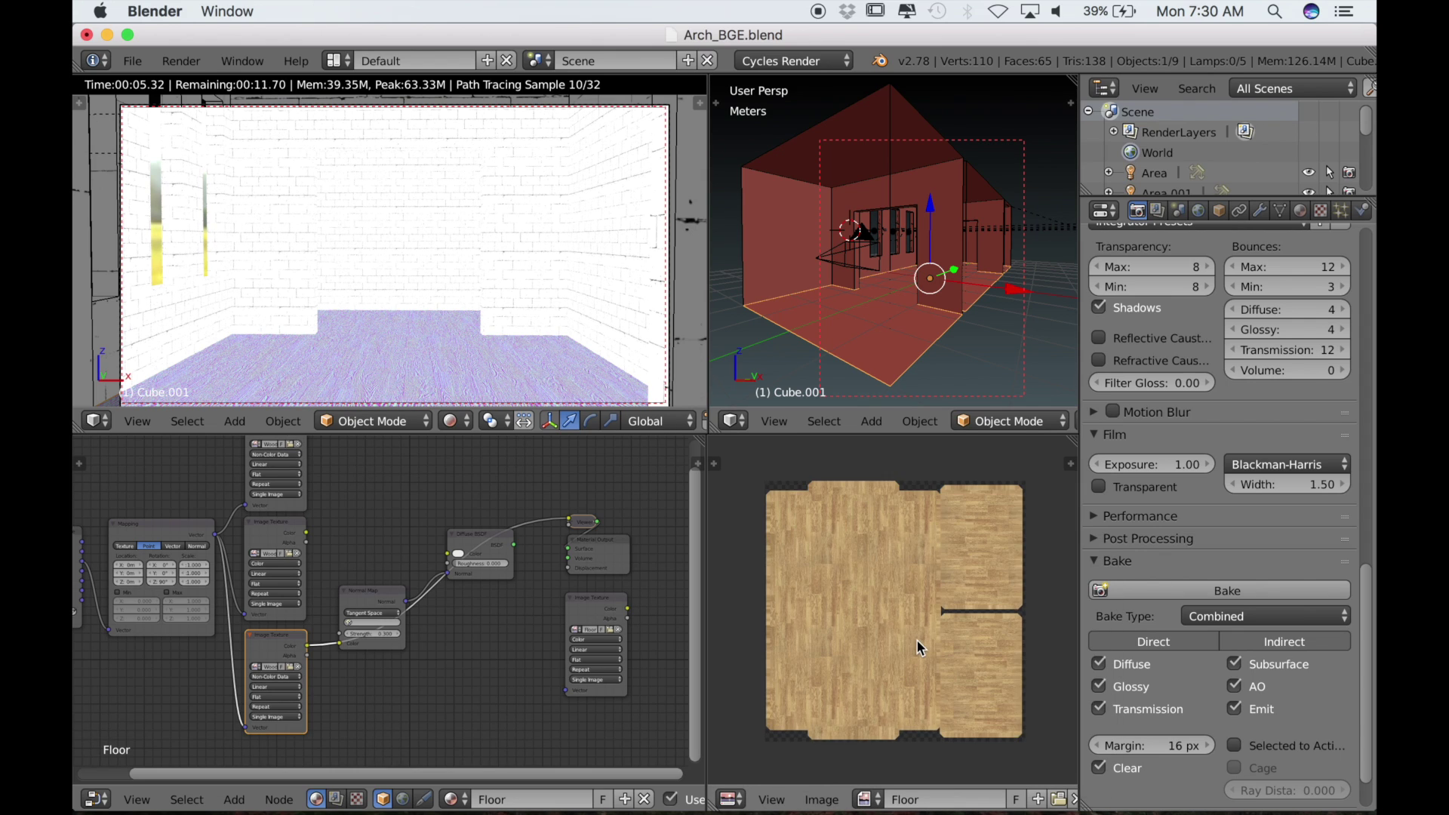
{"action": "middle_click_drag", "start_coordinate": [917, 658], "coordinate": [930, 658]}
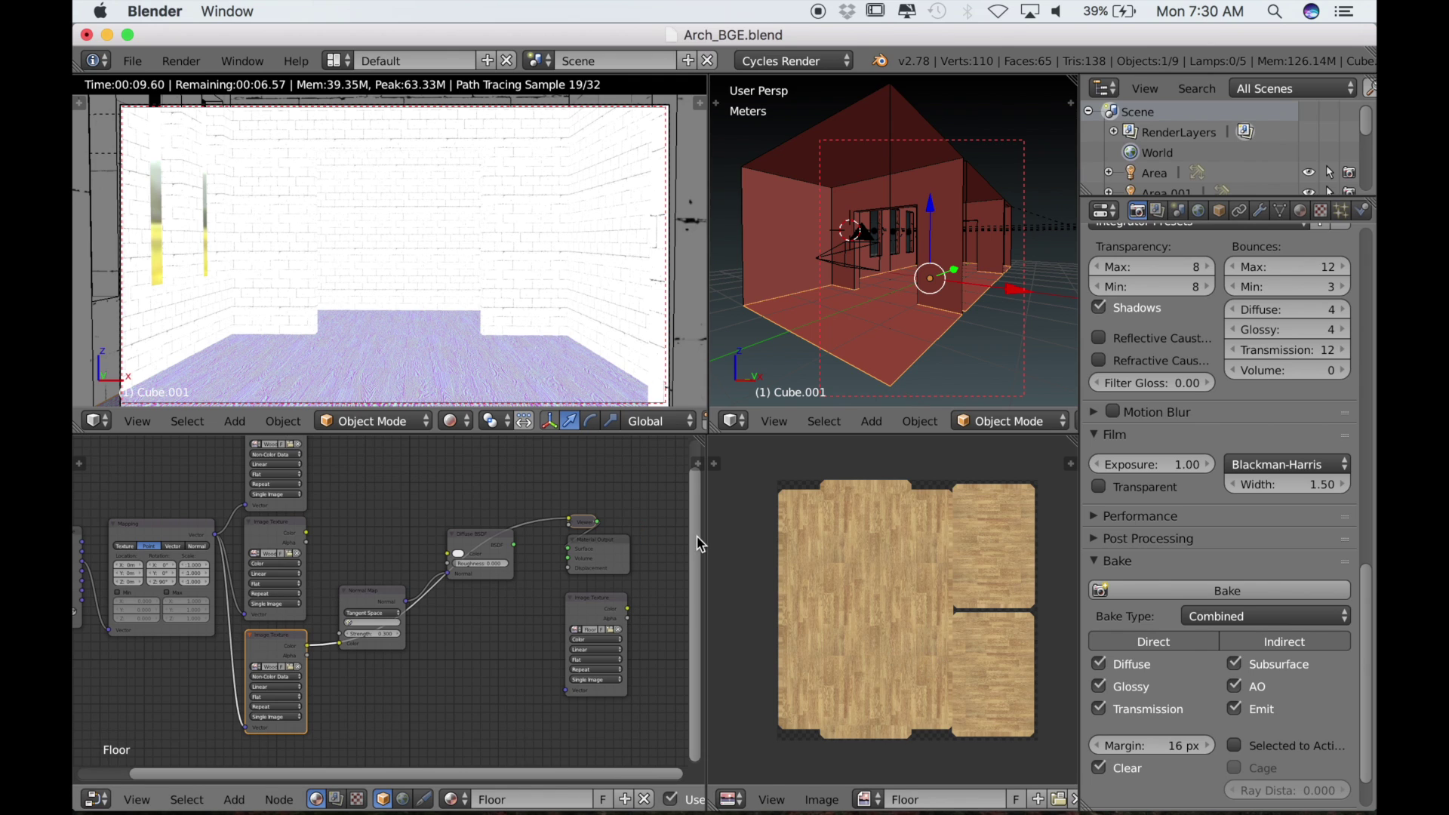
- Preview the floor's normal map texture through the material output and bake it with the Floor image node active
{"action": "left_click", "coordinate": [370, 600], "text": "ctrl+shift"}
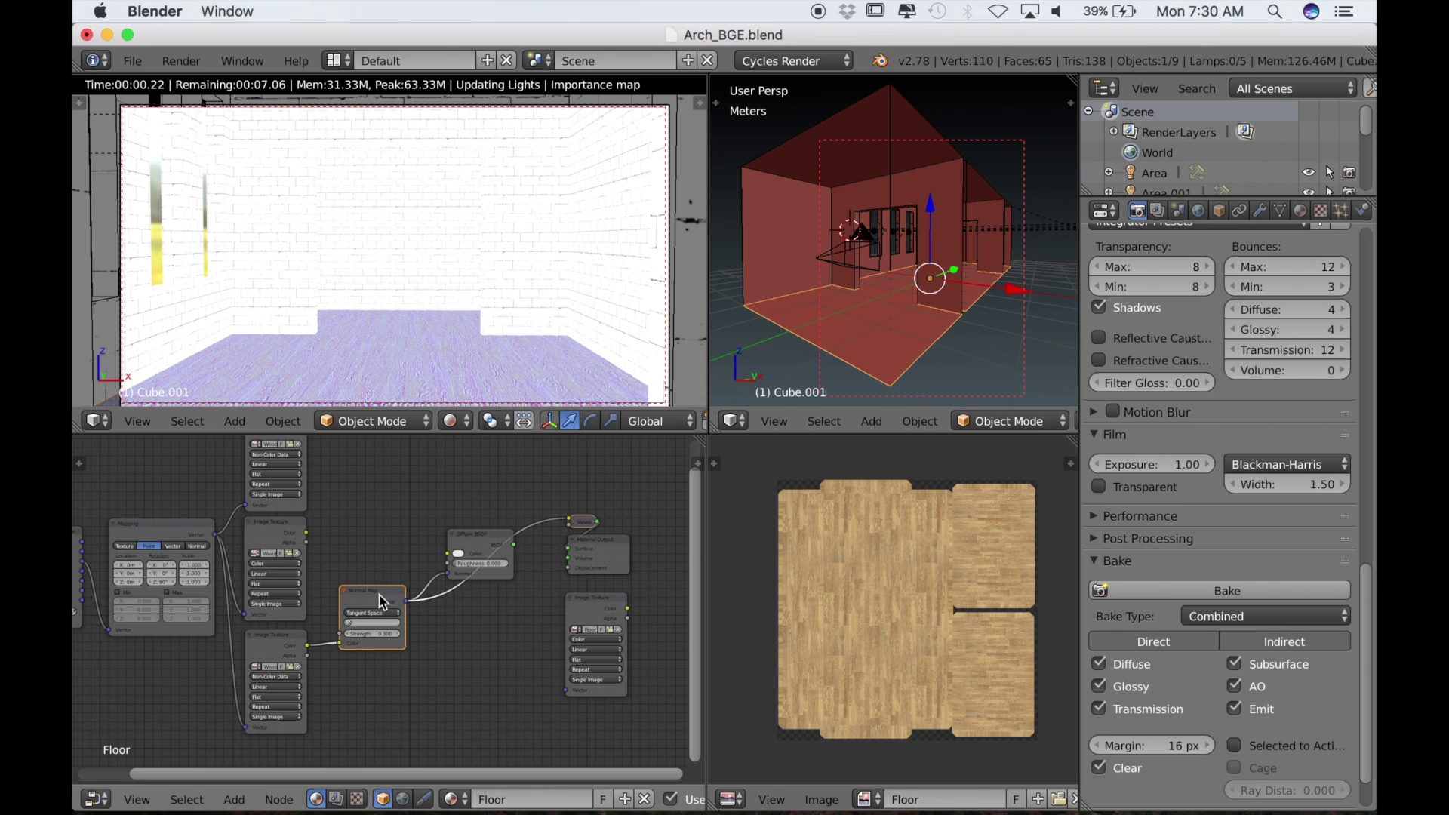
{"action": "left_click", "coordinate": [273, 644], "text": "ctrl+shift"}
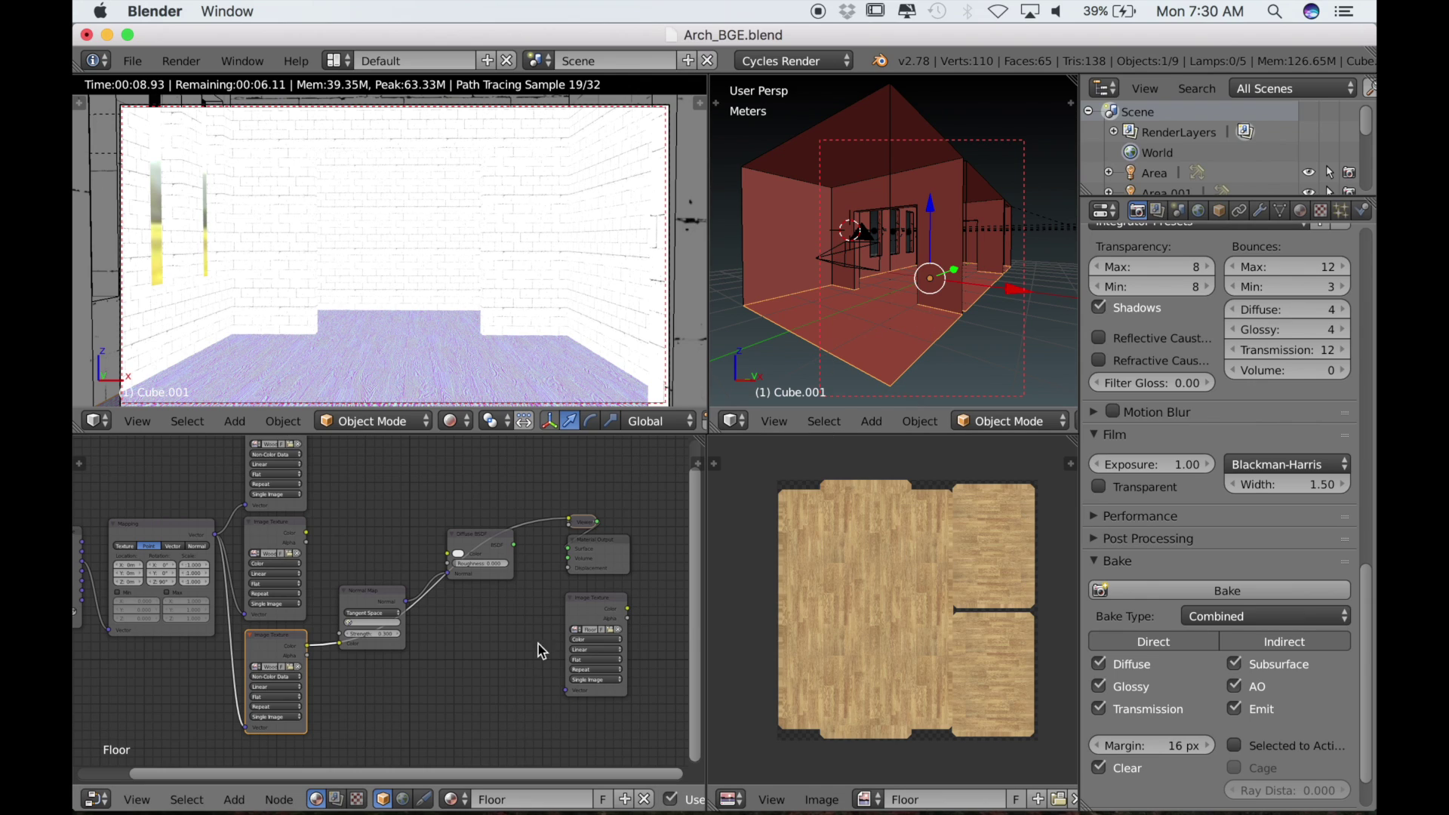
{"action": "left_click", "coordinate": [591, 604]}
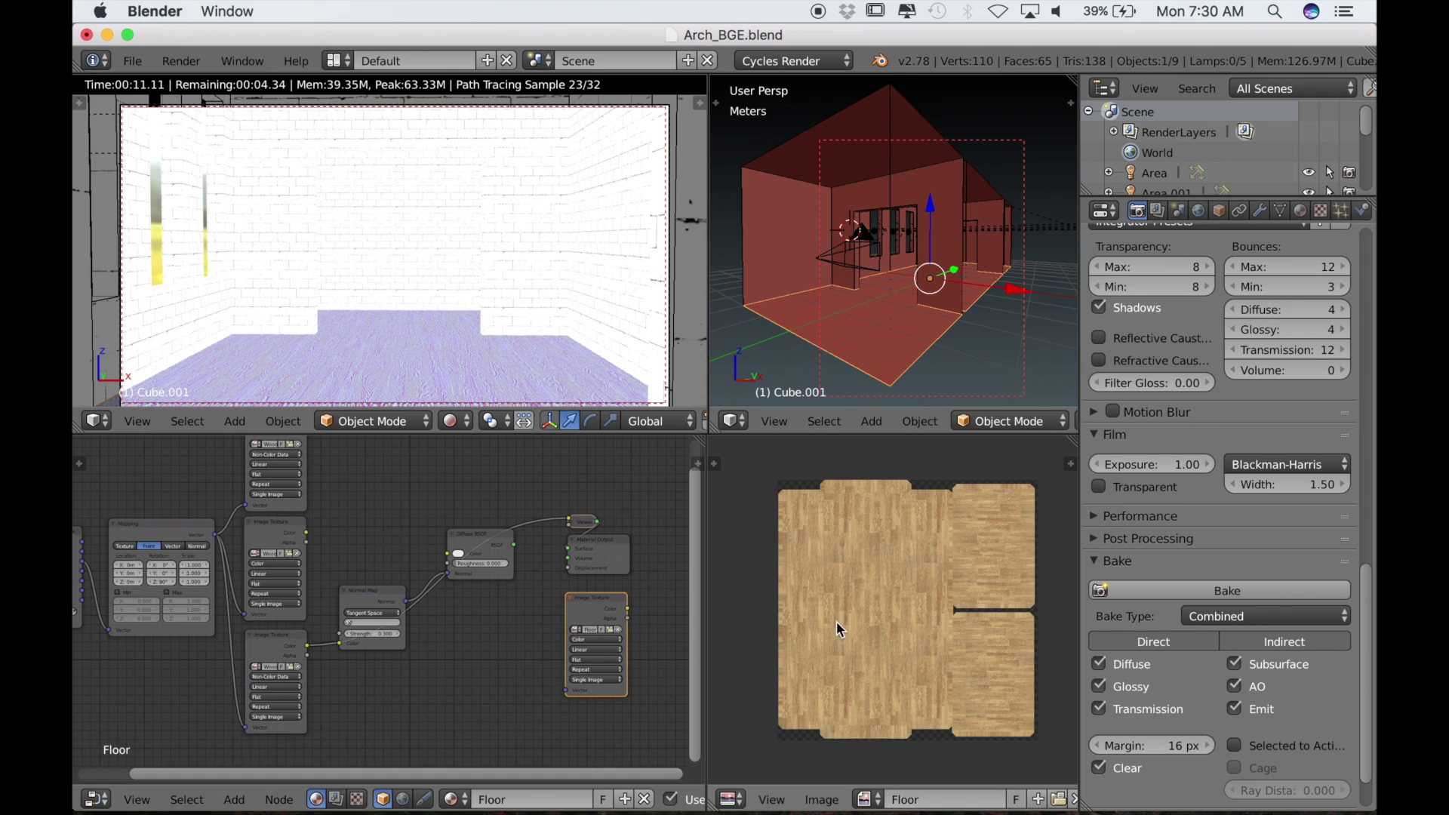
{"action": "left_click", "coordinate": [1212, 587]}
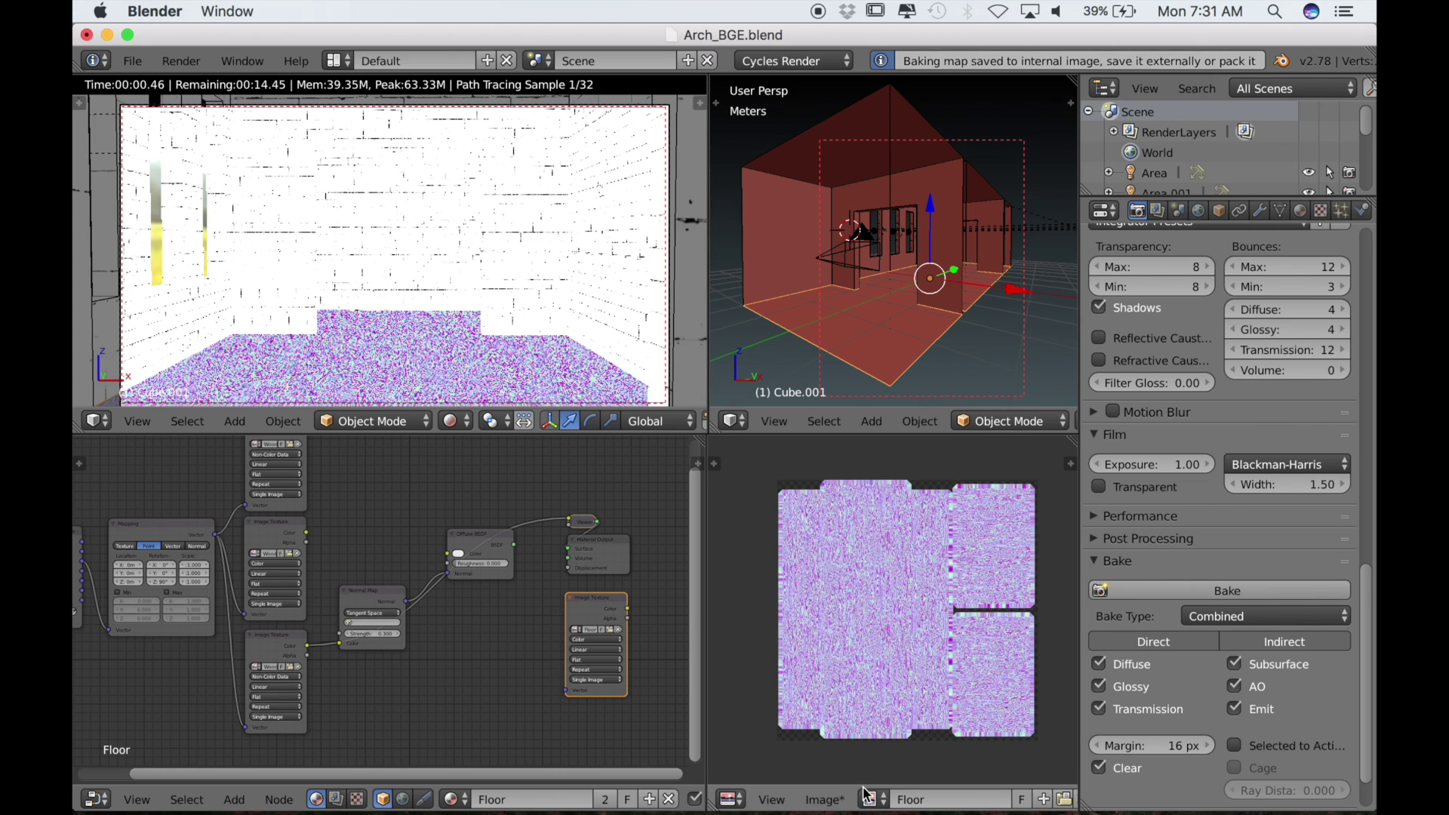
- Save the baked floor normal image as Floor Normal Map.png in the ARCH folder
{"action": "scroll", "coordinate": [889, 726], "scroll_direction": "up", "scroll_amount": 3}
{"action": "scroll", "coordinate": [889, 727], "scroll_direction": "up", "scroll_amount": 3}
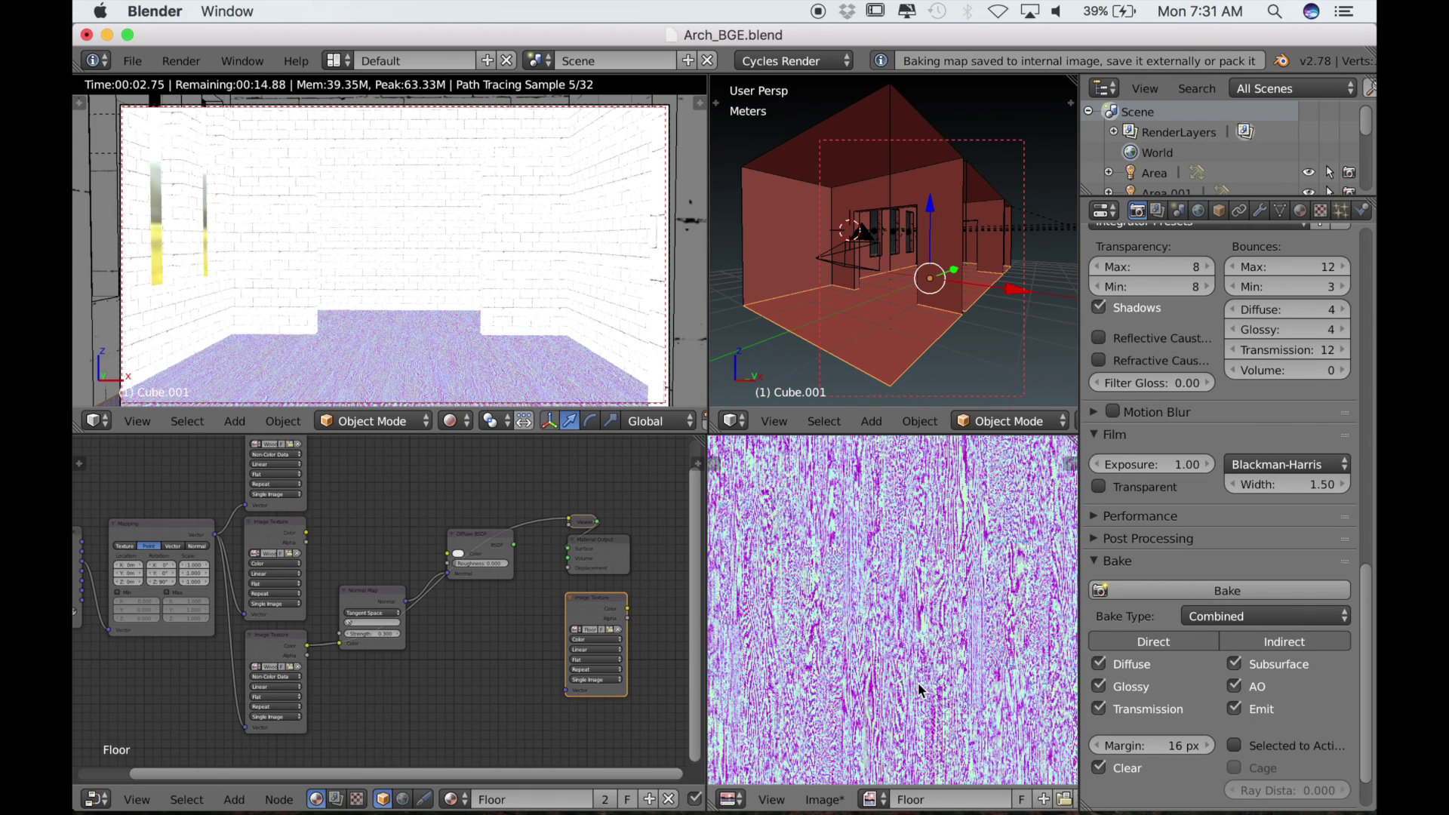
{"action": "scroll", "coordinate": [852, 602], "scroll_direction": "down", "scroll_amount": 4}
{"action": "left_click", "coordinate": [824, 799]}
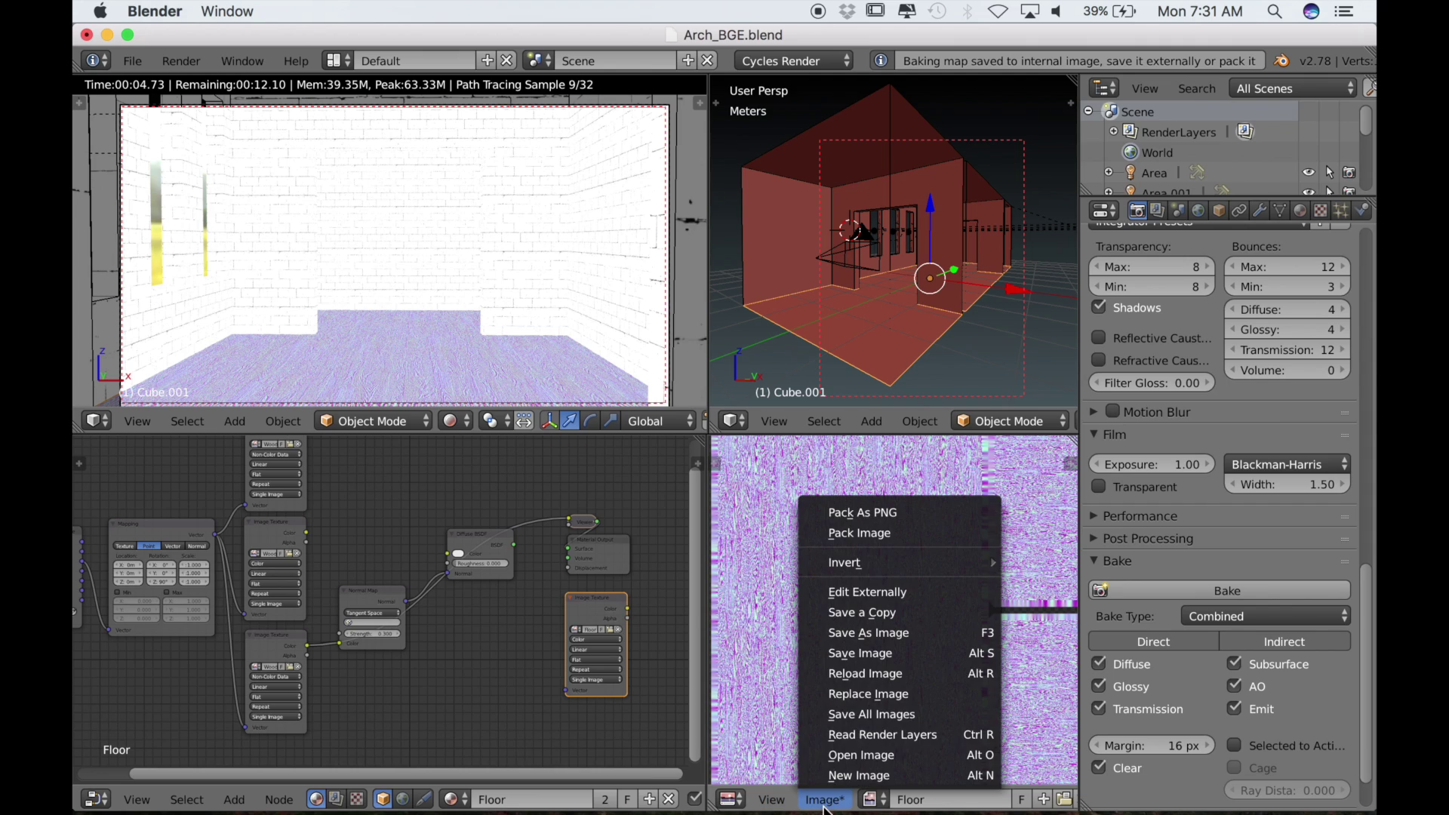
{"action": "left_click", "coordinate": [853, 634]}
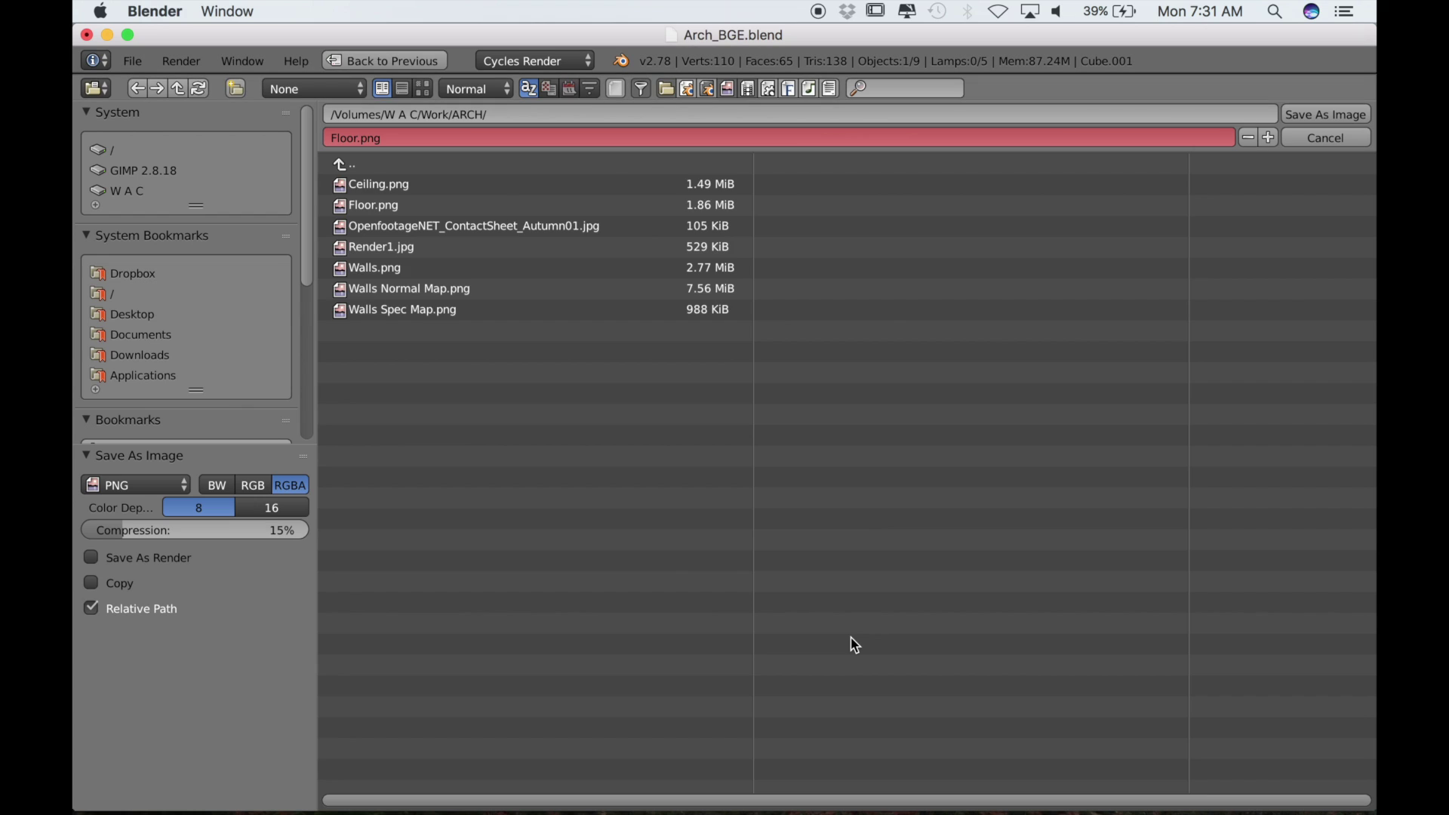
{"action": "left_click", "coordinate": [355, 139]}
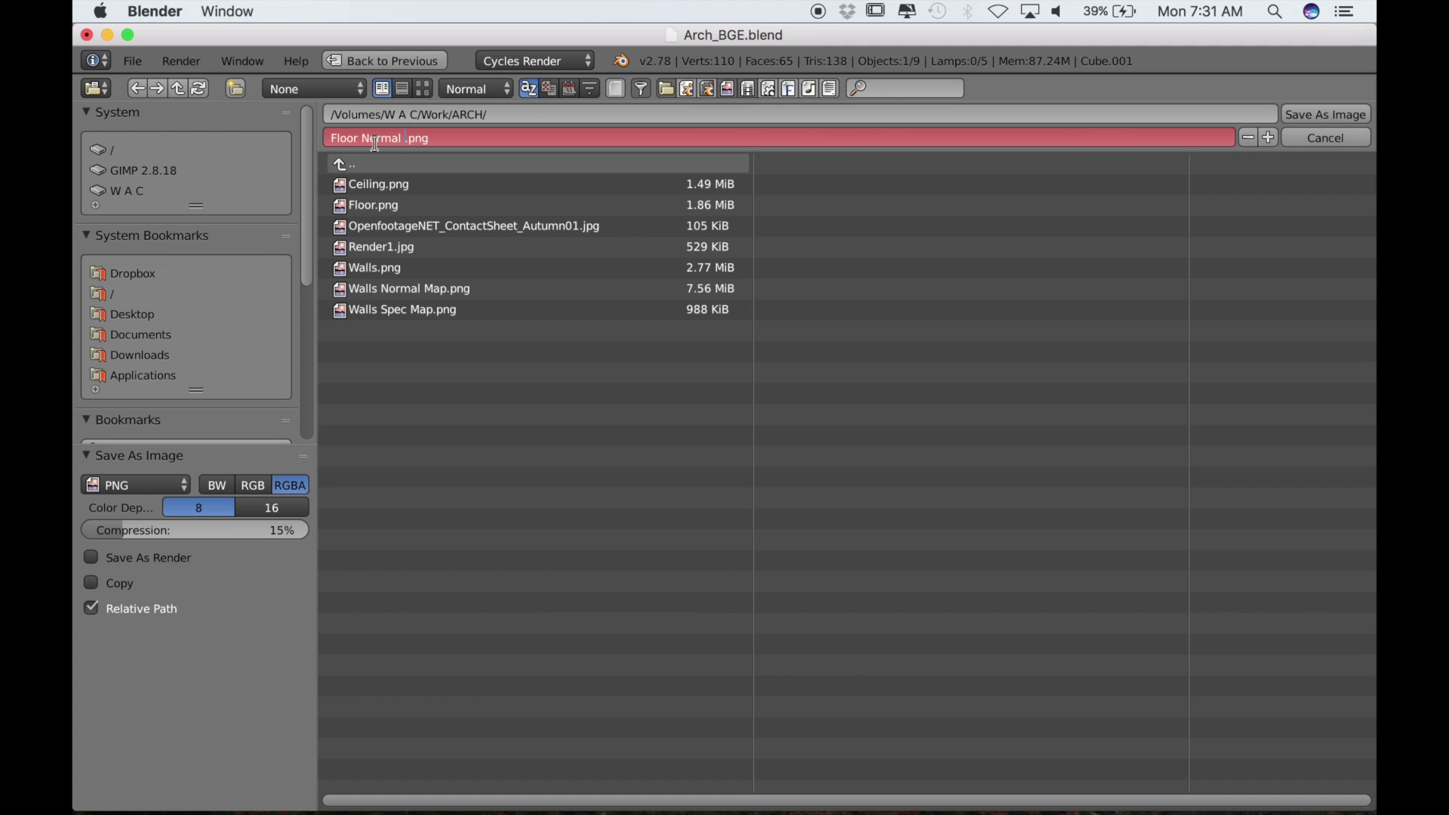
{"action": "type", "text": "Normal Map"}
{"action": "key", "text": "Return"}
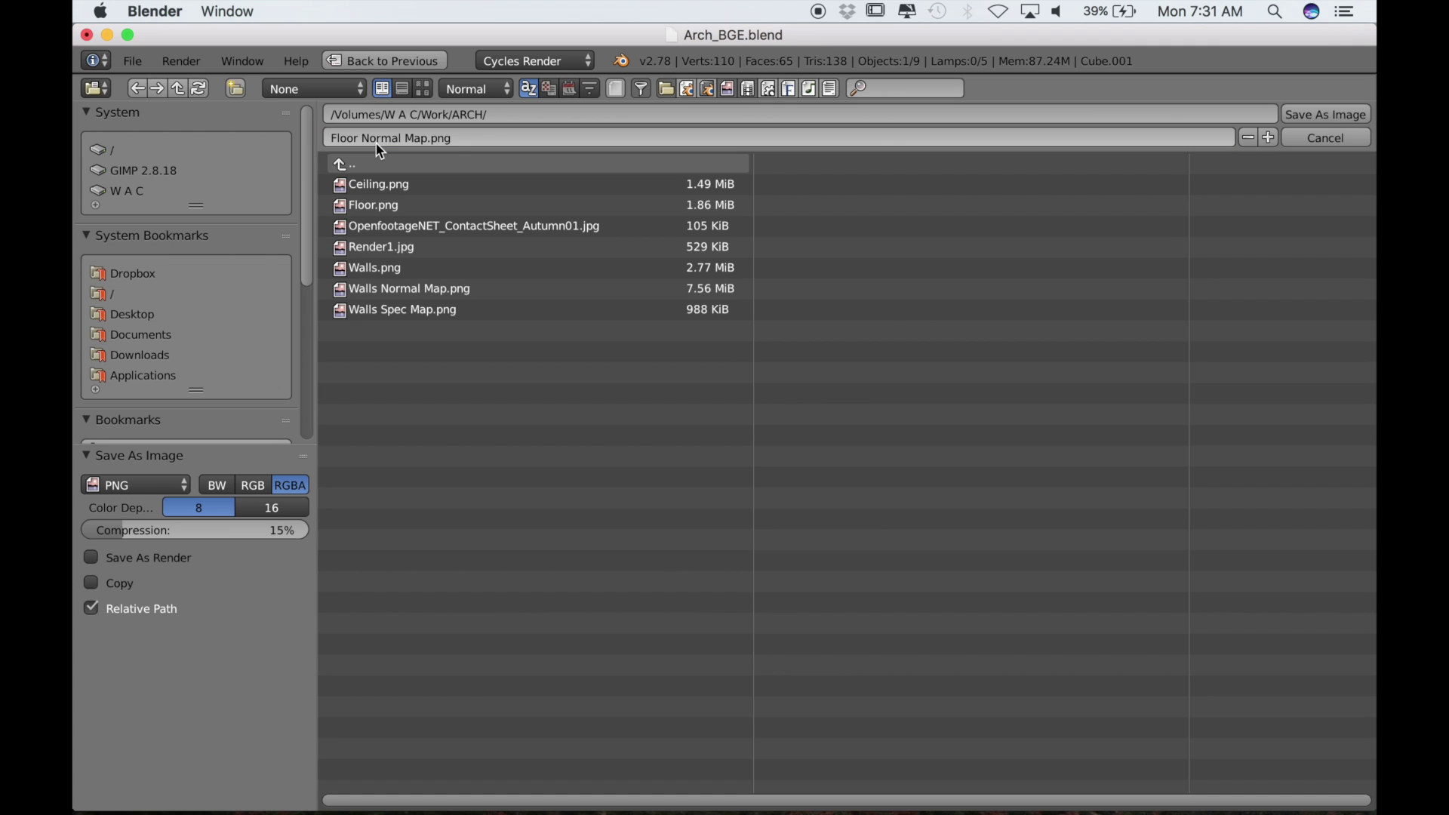
{"action": "left_click", "coordinate": [1296, 117]}
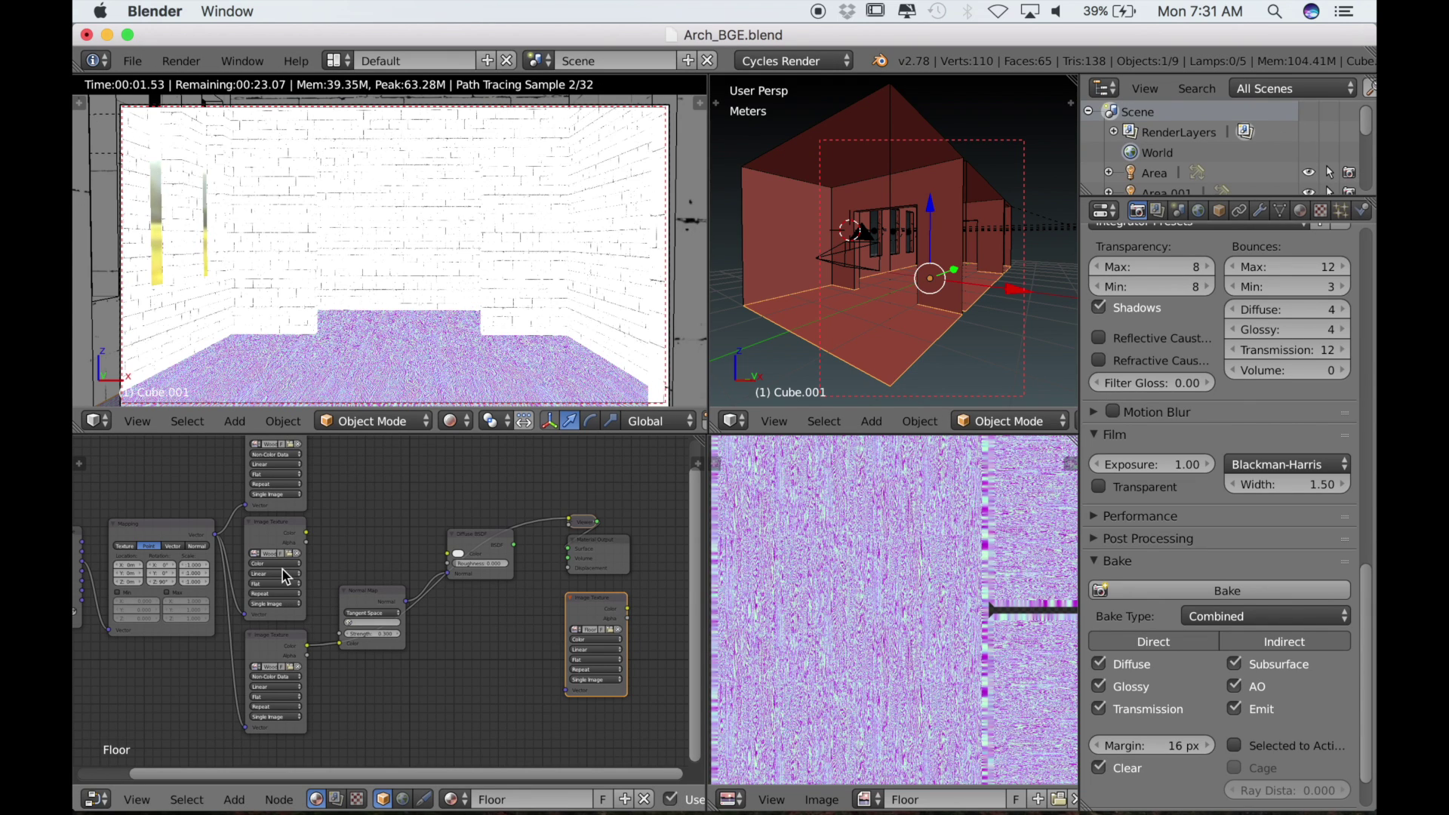
- Preview the floor's specular texture through the material output and bake it with the Floor image node active
{"action": "left_click", "coordinate": [285, 510], "text": "ctrl+shift"}
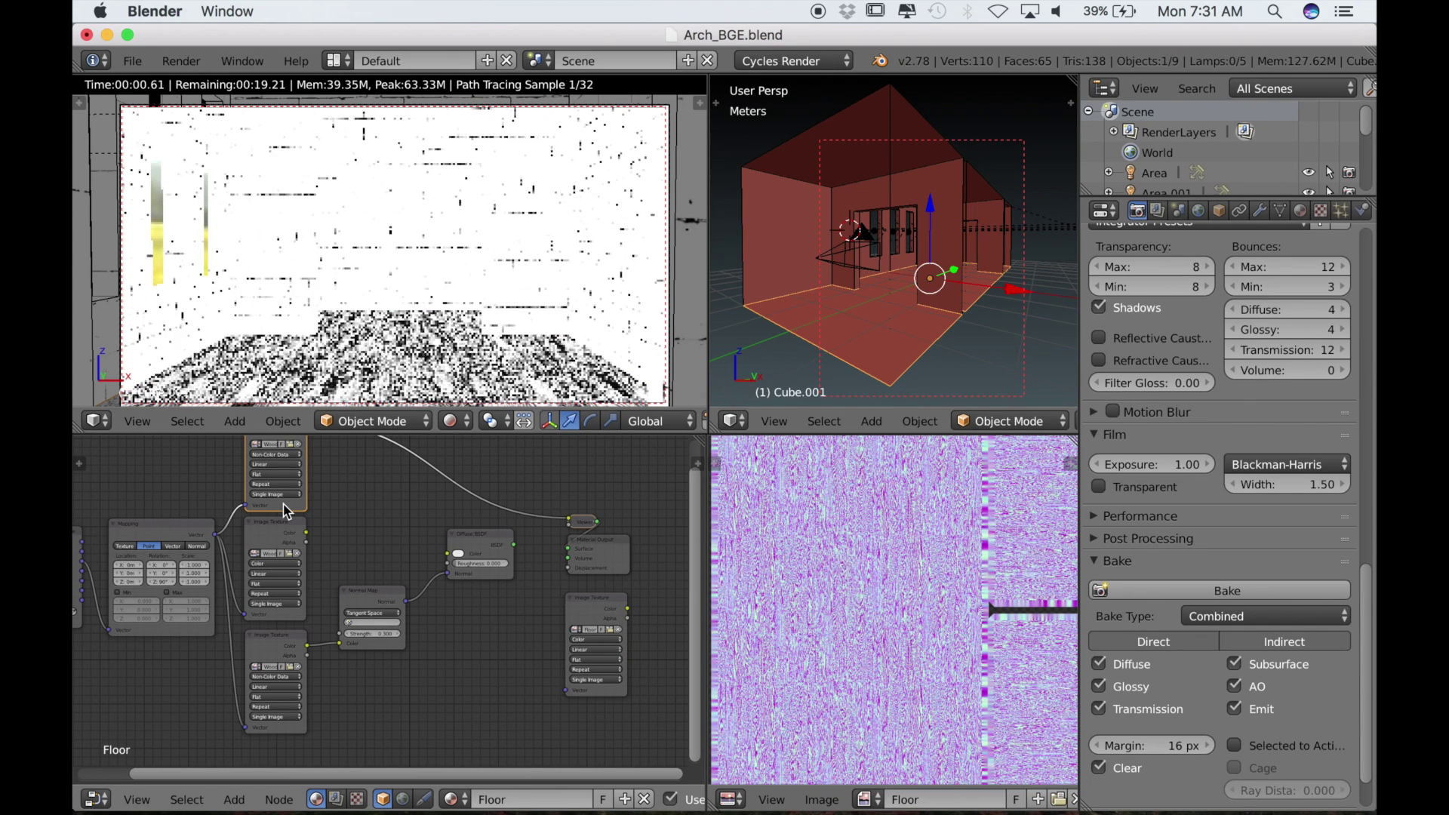
{"action": "left_click", "coordinate": [578, 607]}
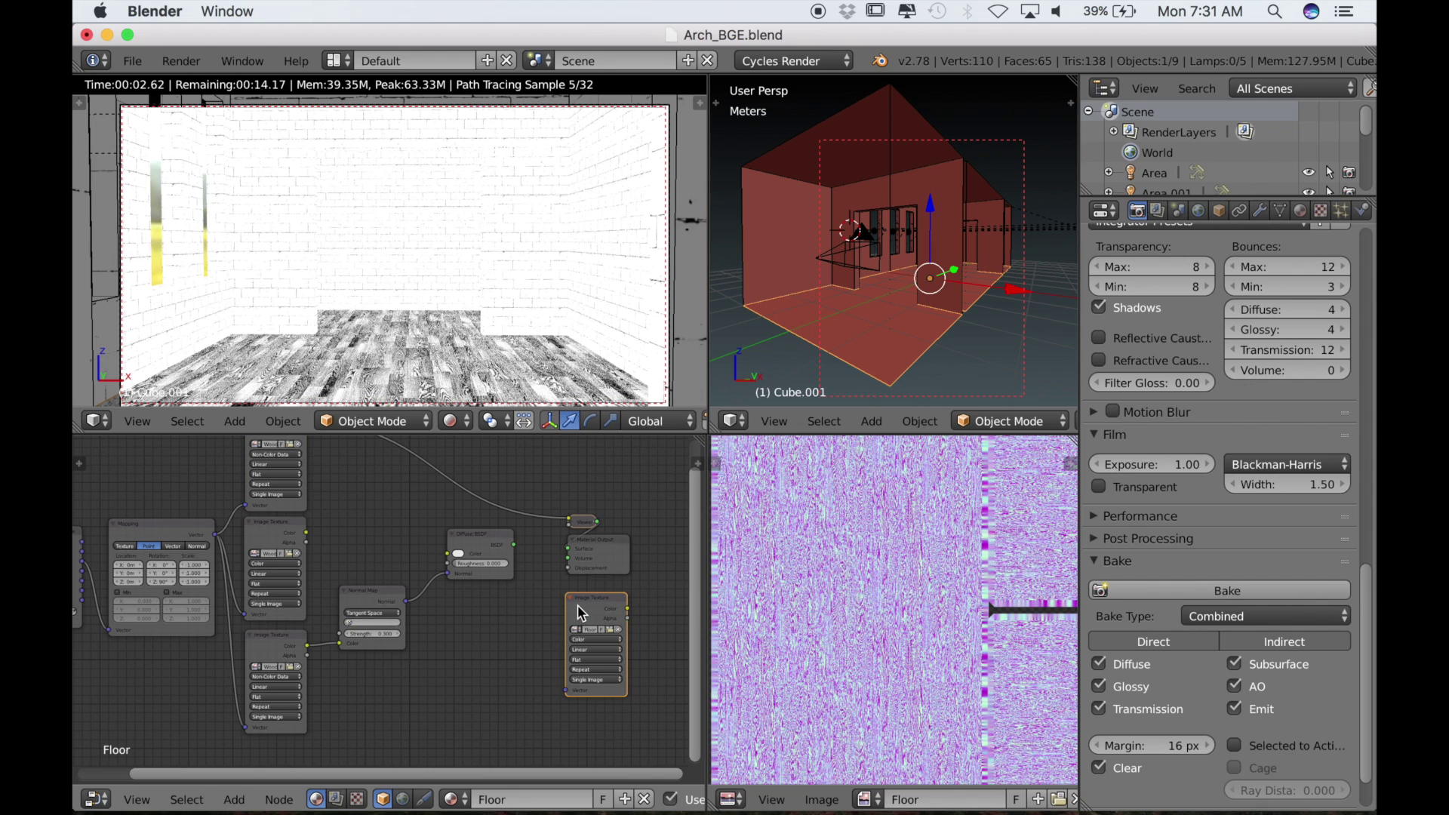
{"action": "left_click", "coordinate": [1218, 590]}
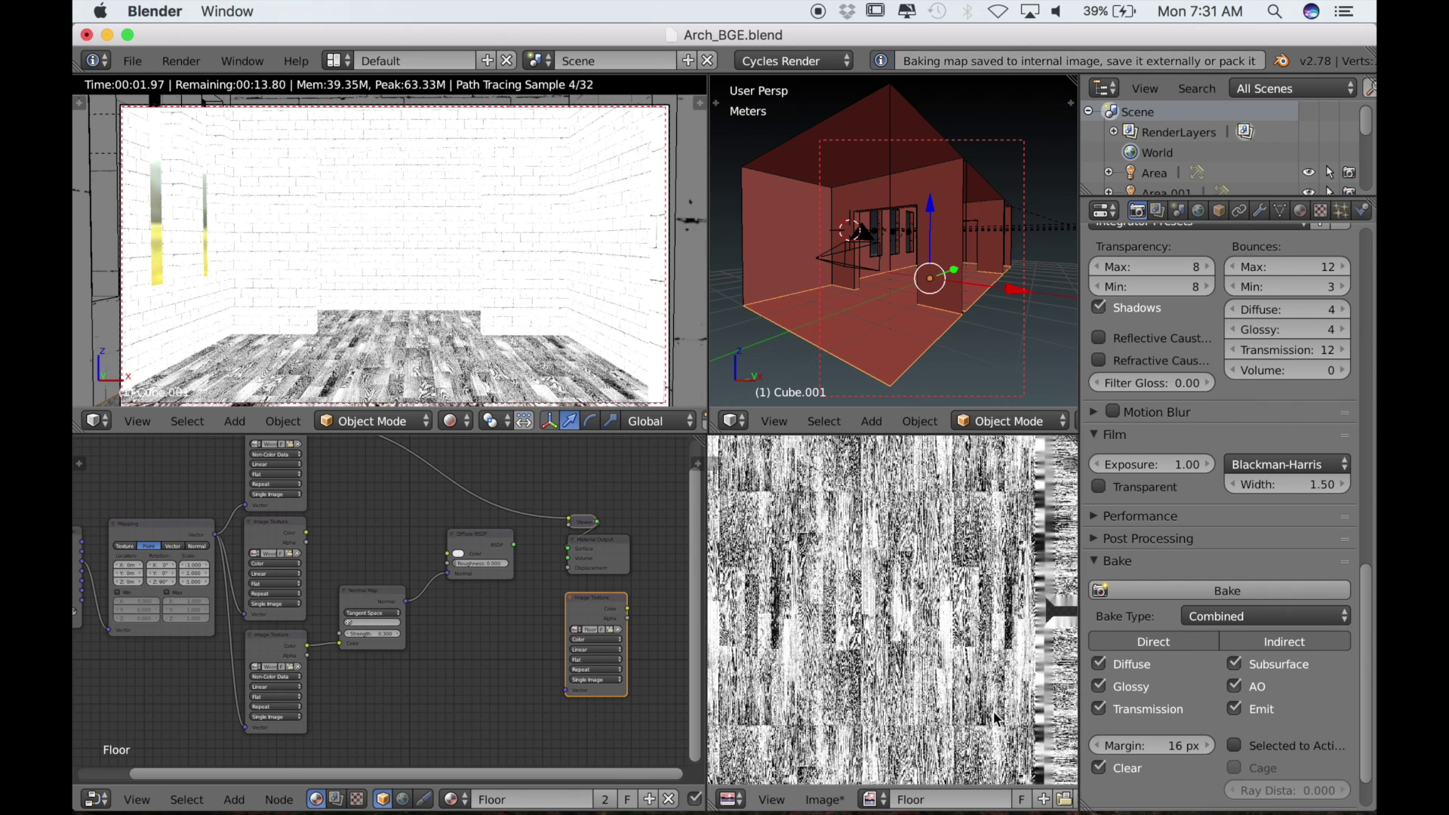
- Save the baked floor specular image as Floor Spec Map.png in the ARCH folder
{"action": "scroll", "coordinate": [918, 739], "scroll_direction": "right", "scroll_amount": 2}
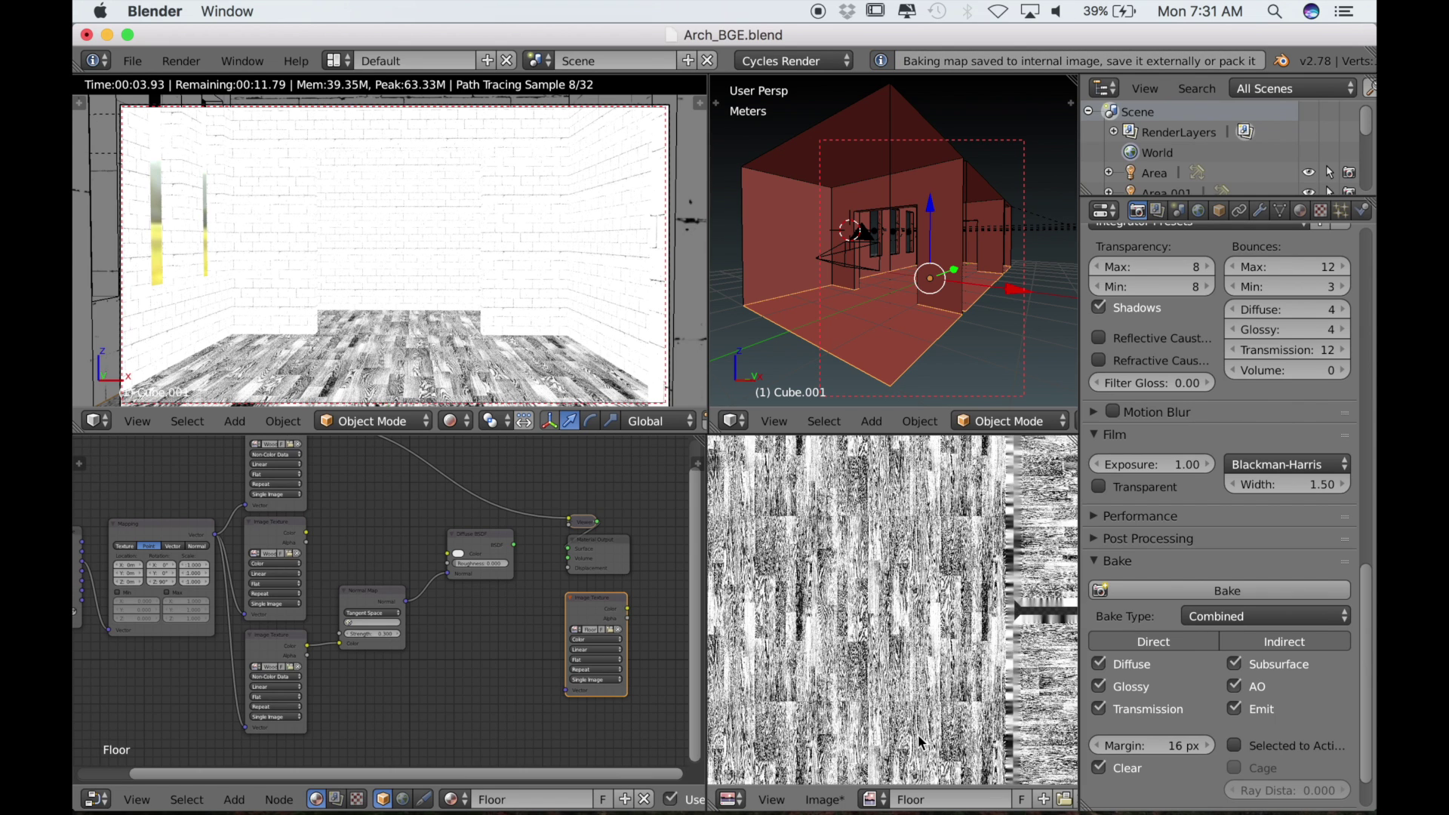
{"action": "left_click", "coordinate": [824, 799]}
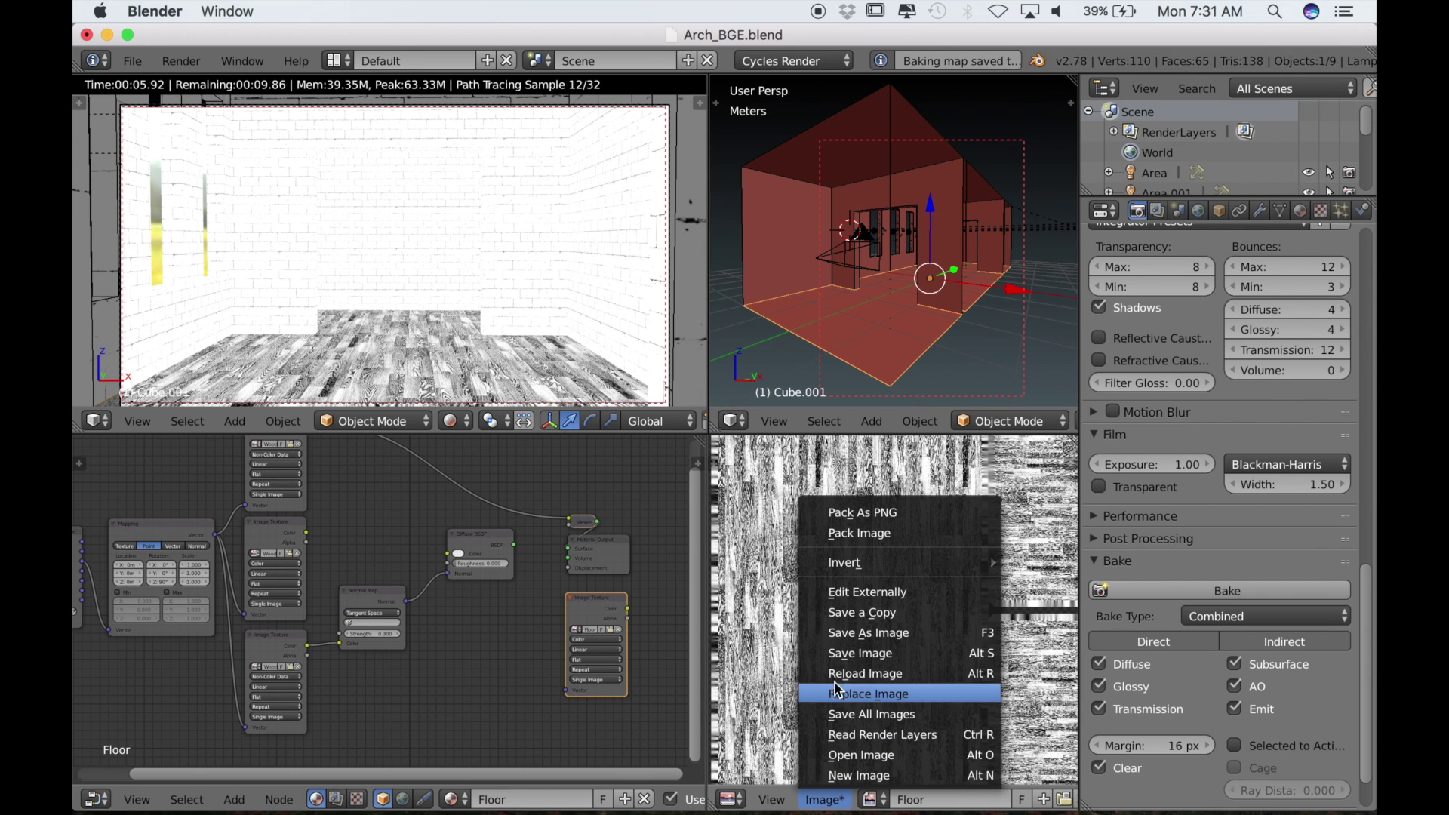
{"action": "left_click", "coordinate": [848, 633]}
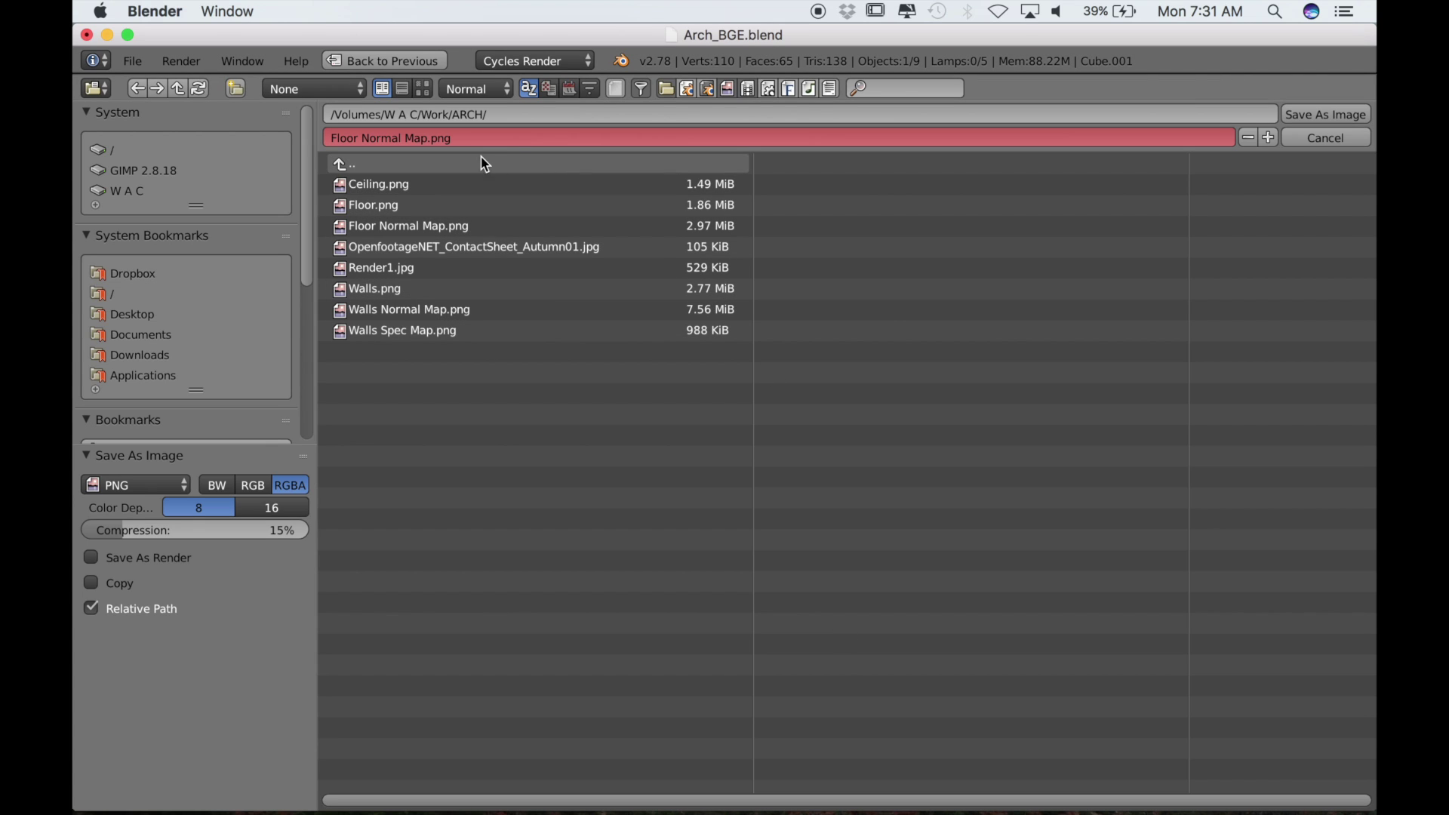
{"action": "double_click", "coordinate": [393, 141]}
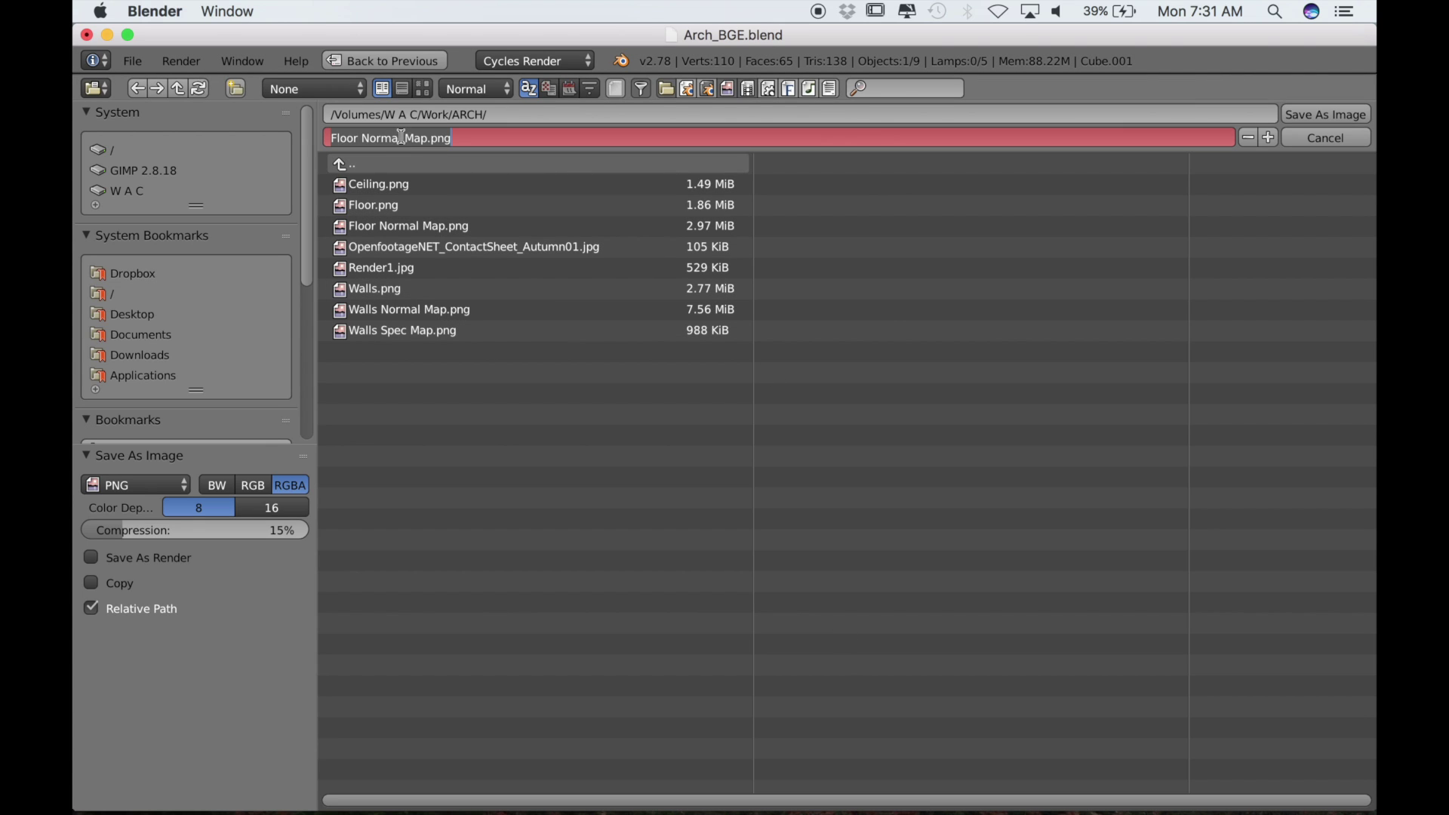
{"action": "type", "text": "Spec"}
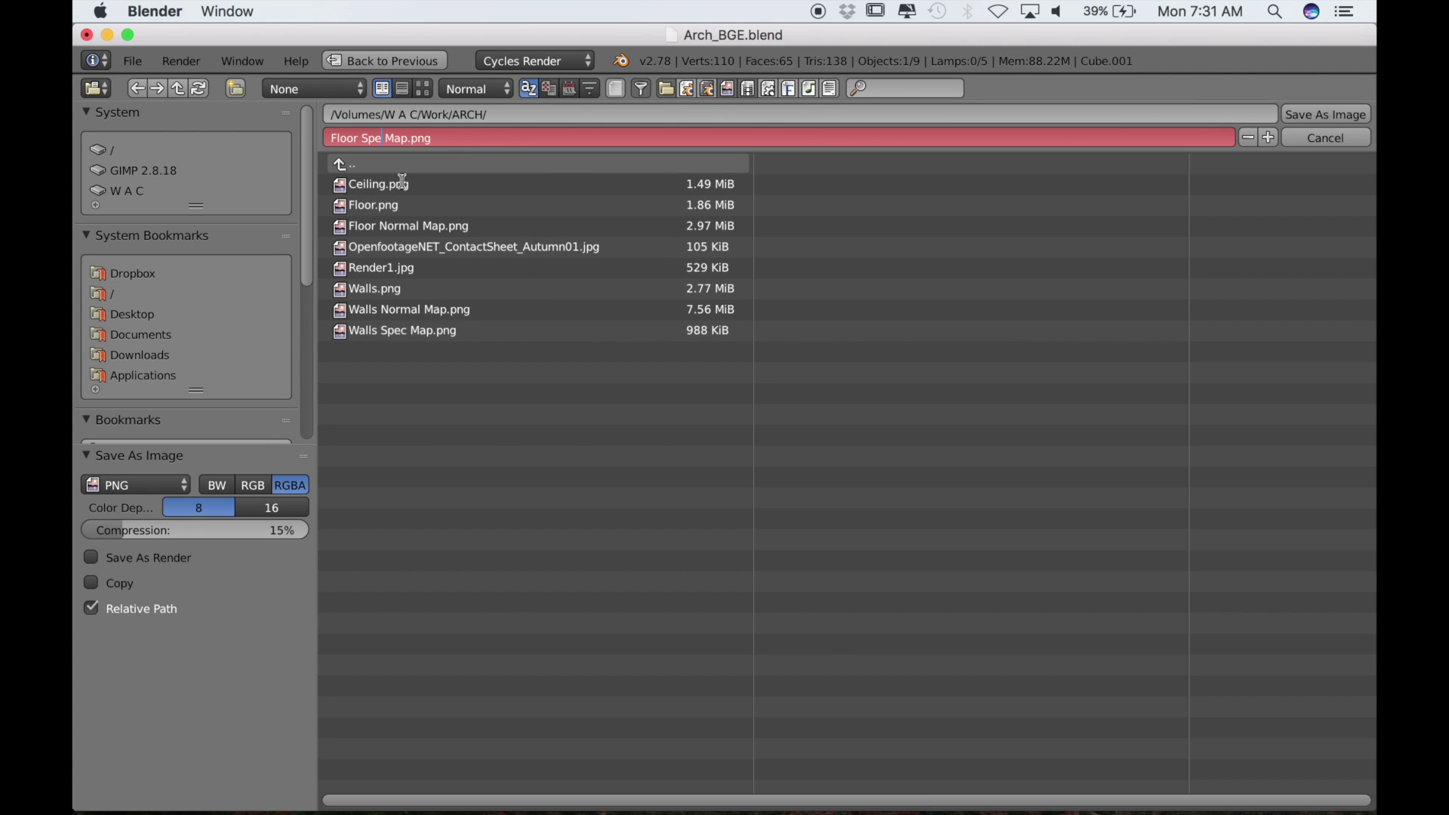
{"action": "key", "text": "Return"}
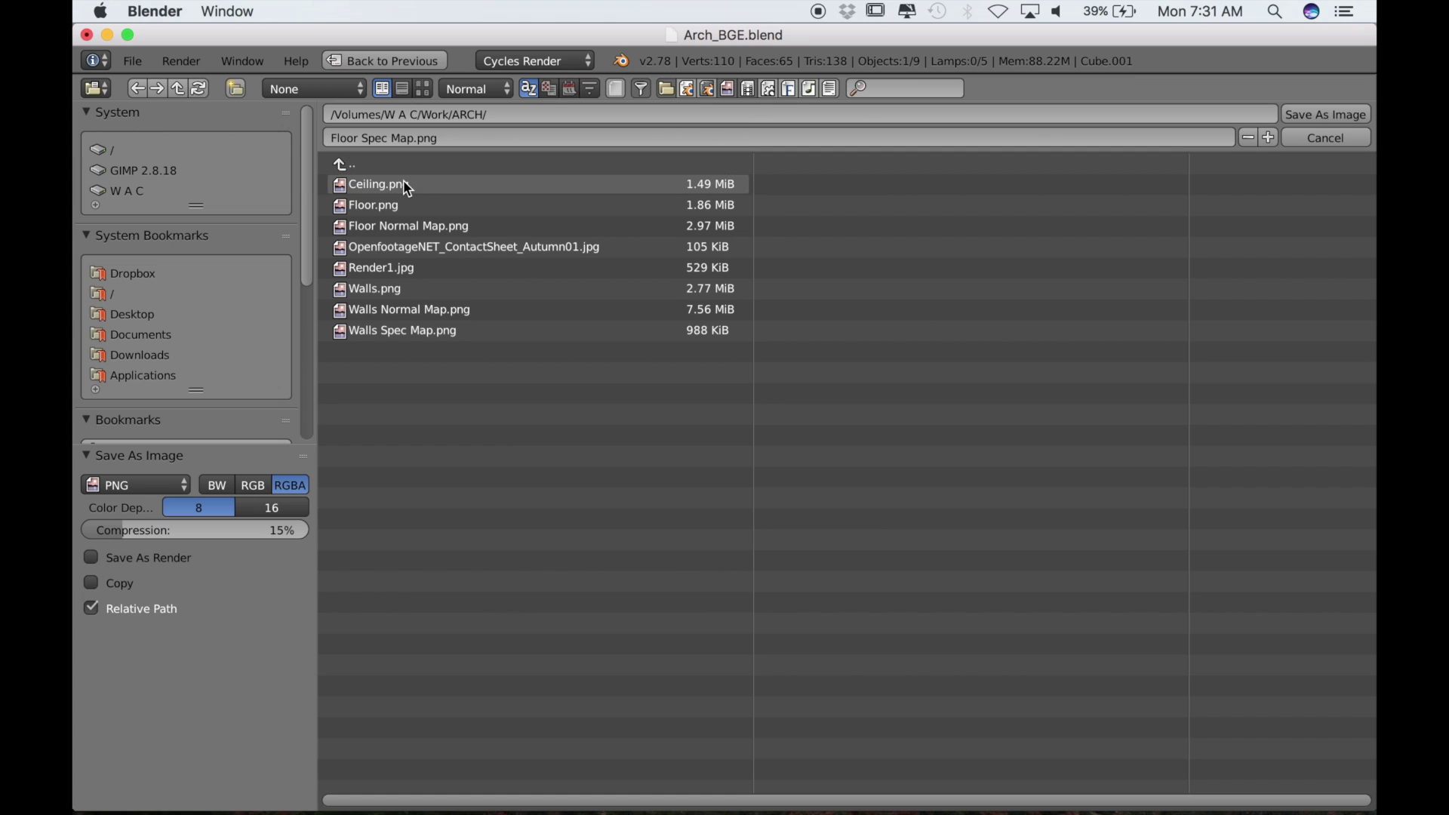
{"action": "left_click", "coordinate": [1328, 116]}
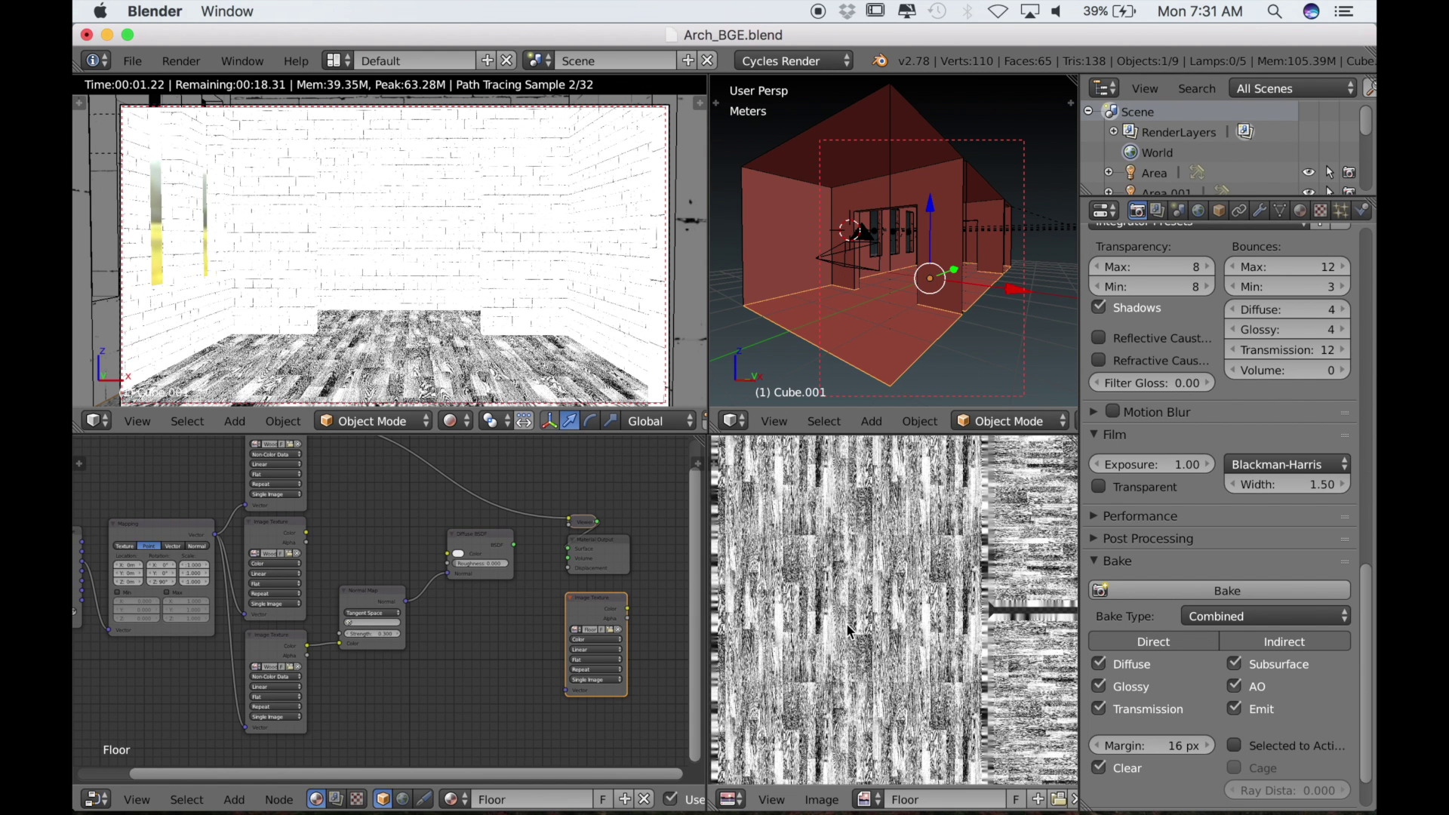
- Select the ceiling object and look over its material nodes
{"action": "scroll", "coordinate": [846, 629], "scroll_direction": "down", "scroll_amount": 3}
{"action": "right_click", "coordinate": [887, 151]}
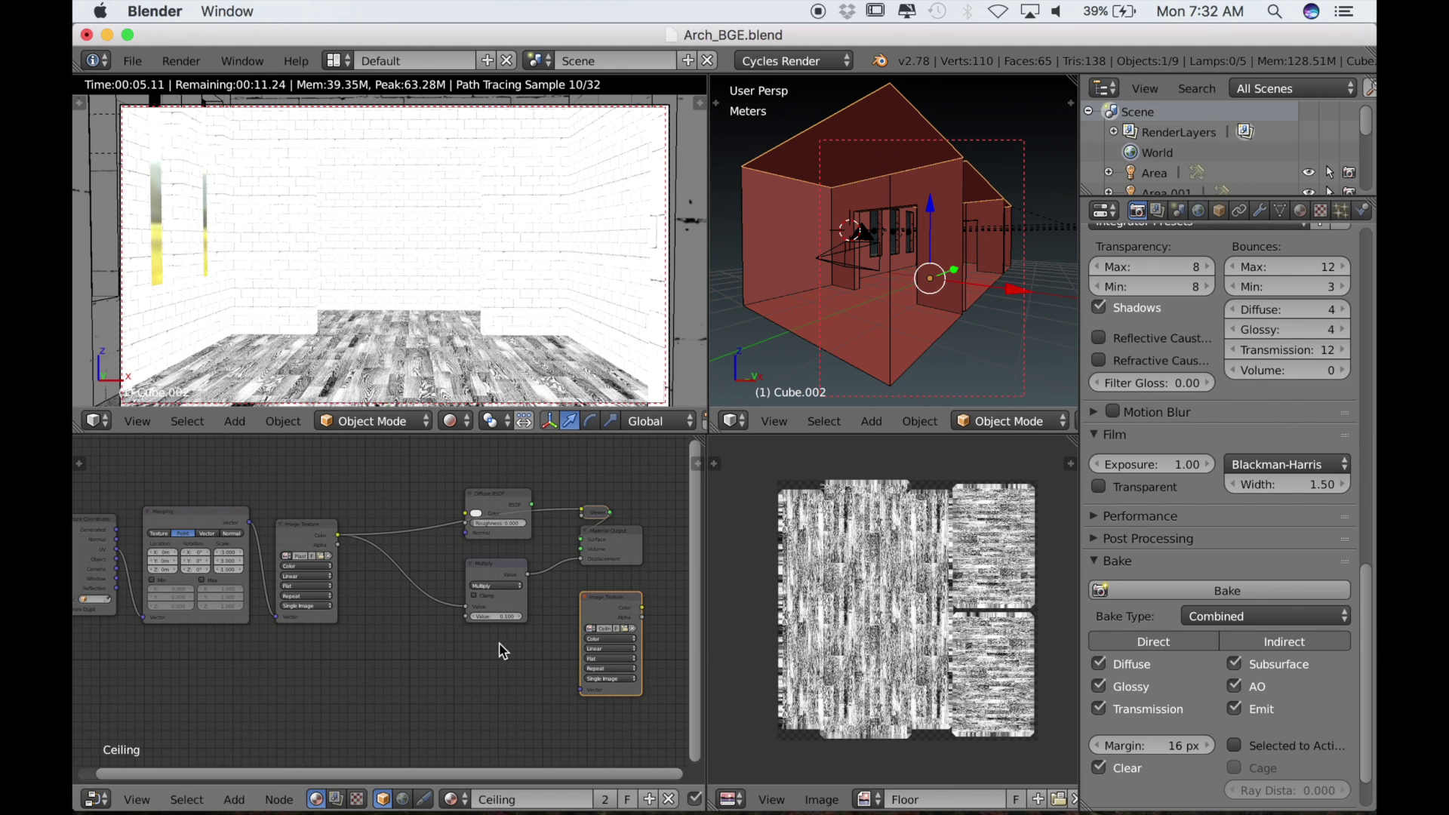
{"action": "middle_click_drag", "start_coordinate": [495, 643], "coordinate": [491, 650]}
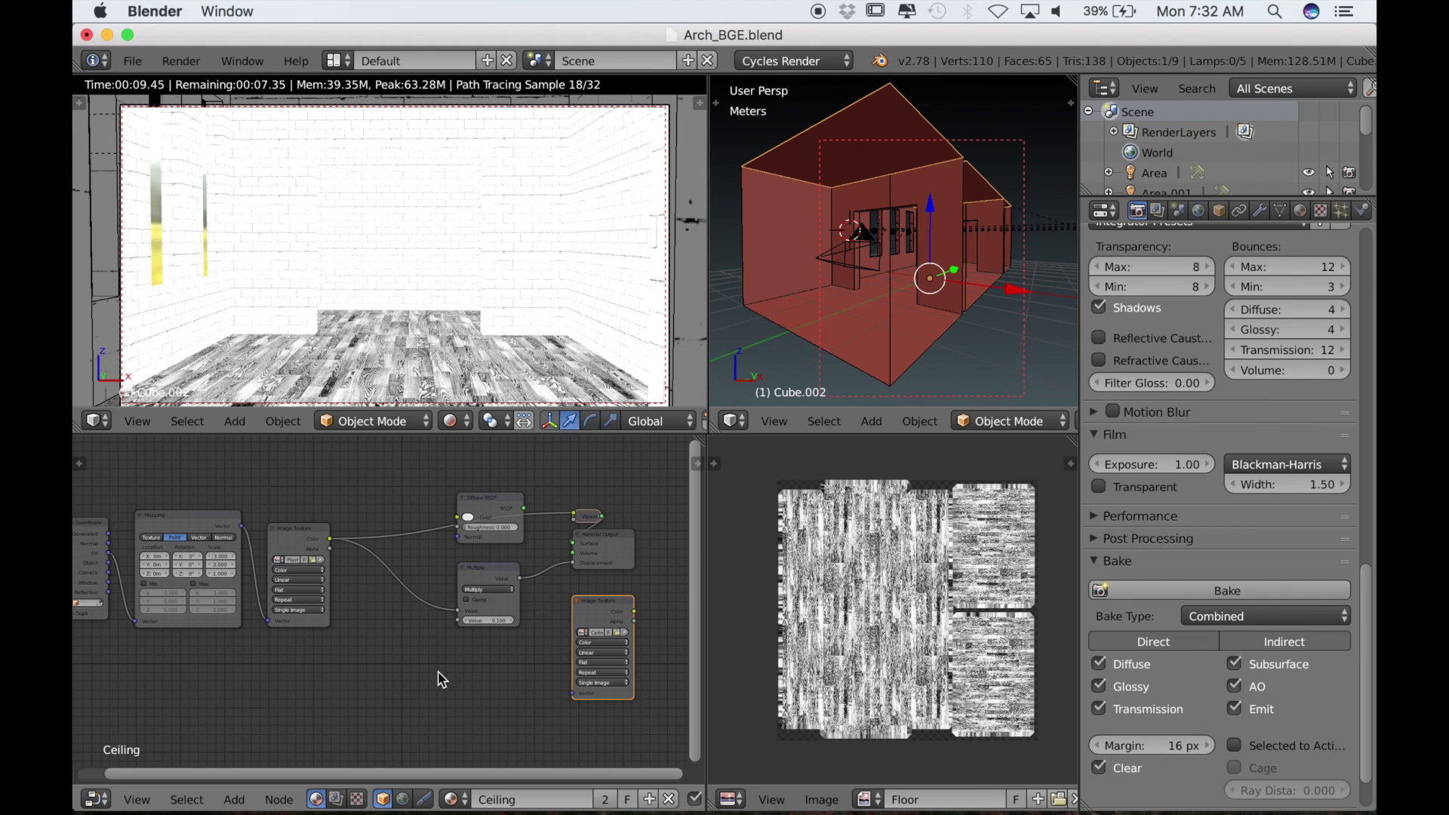
{"action": "middle_click_drag", "start_coordinate": [428, 673], "coordinate": [431, 674]}
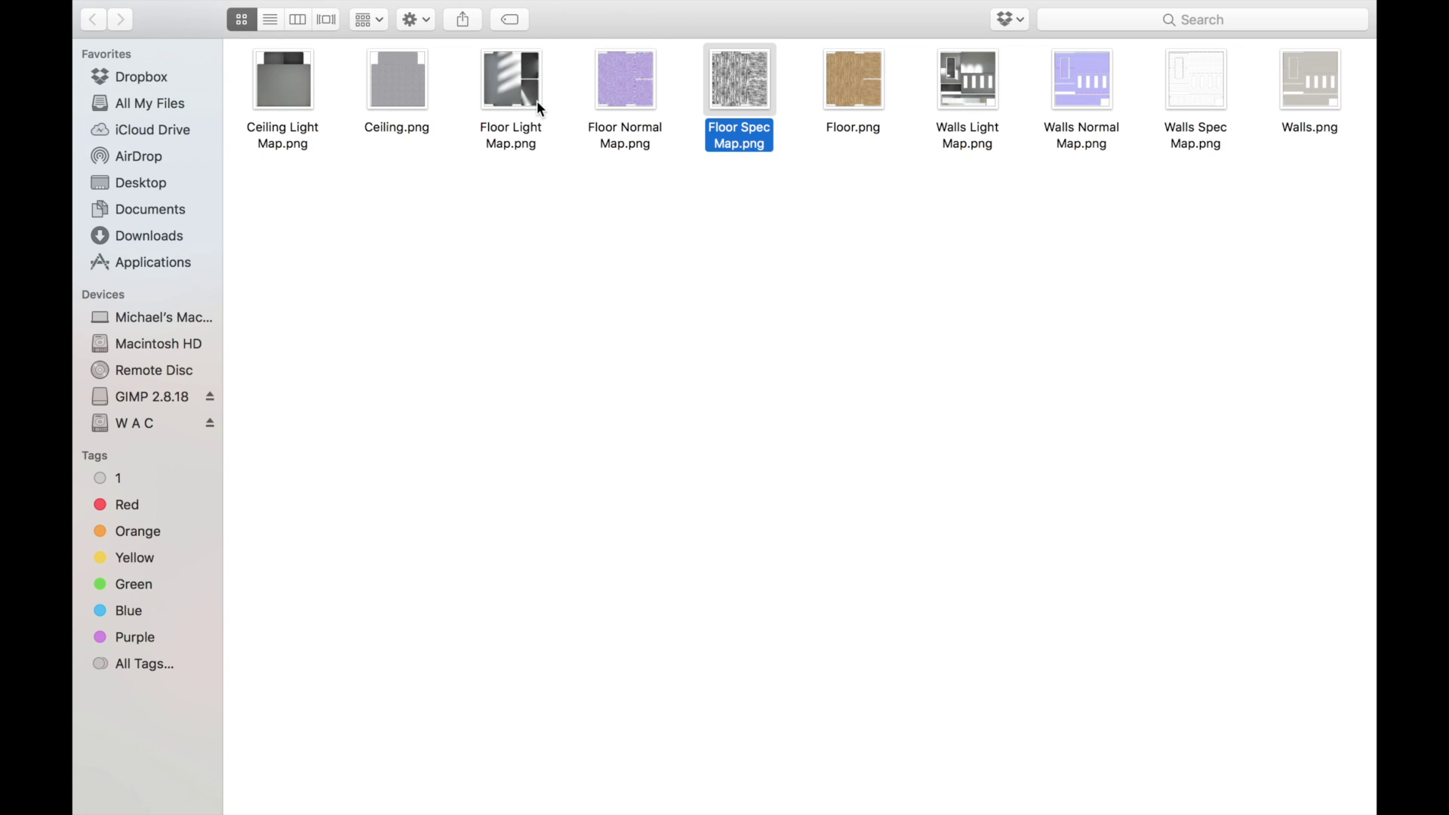
- Open Floor Light Map.png from the Finder folder in GIMP and examine the noise in its bright light patches up close
{"action": "left_click_drag", "start_coordinate": [520, 94], "coordinate": [1041, 792]}
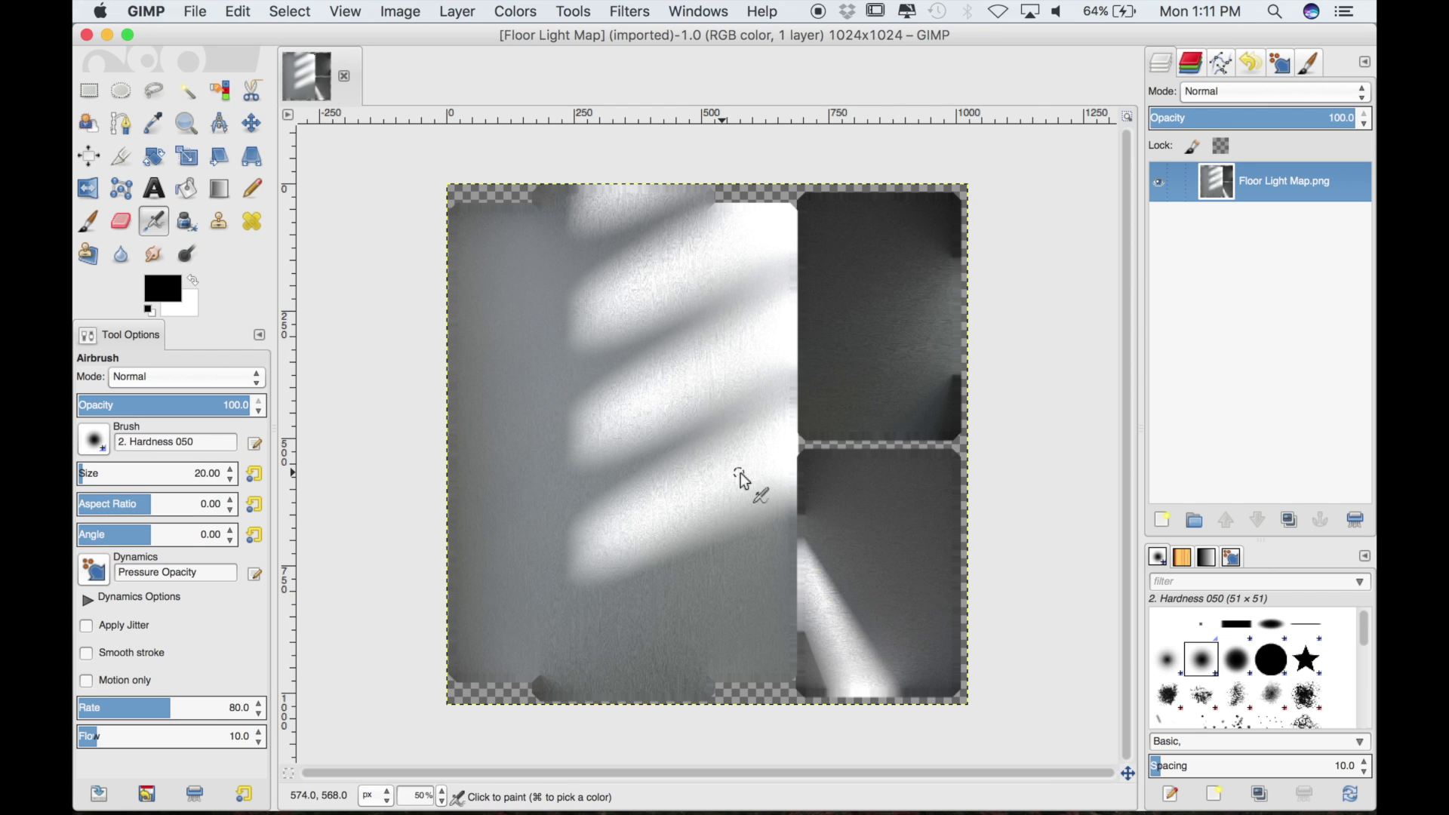
{"action": "scroll", "coordinate": [724, 477], "scroll_direction": "up", "scroll_amount": 2, "text": "ctrl"}
{"action": "scroll", "coordinate": [730, 467], "scroll_direction": "up", "scroll_amount": 3, "text": "ctrl"}
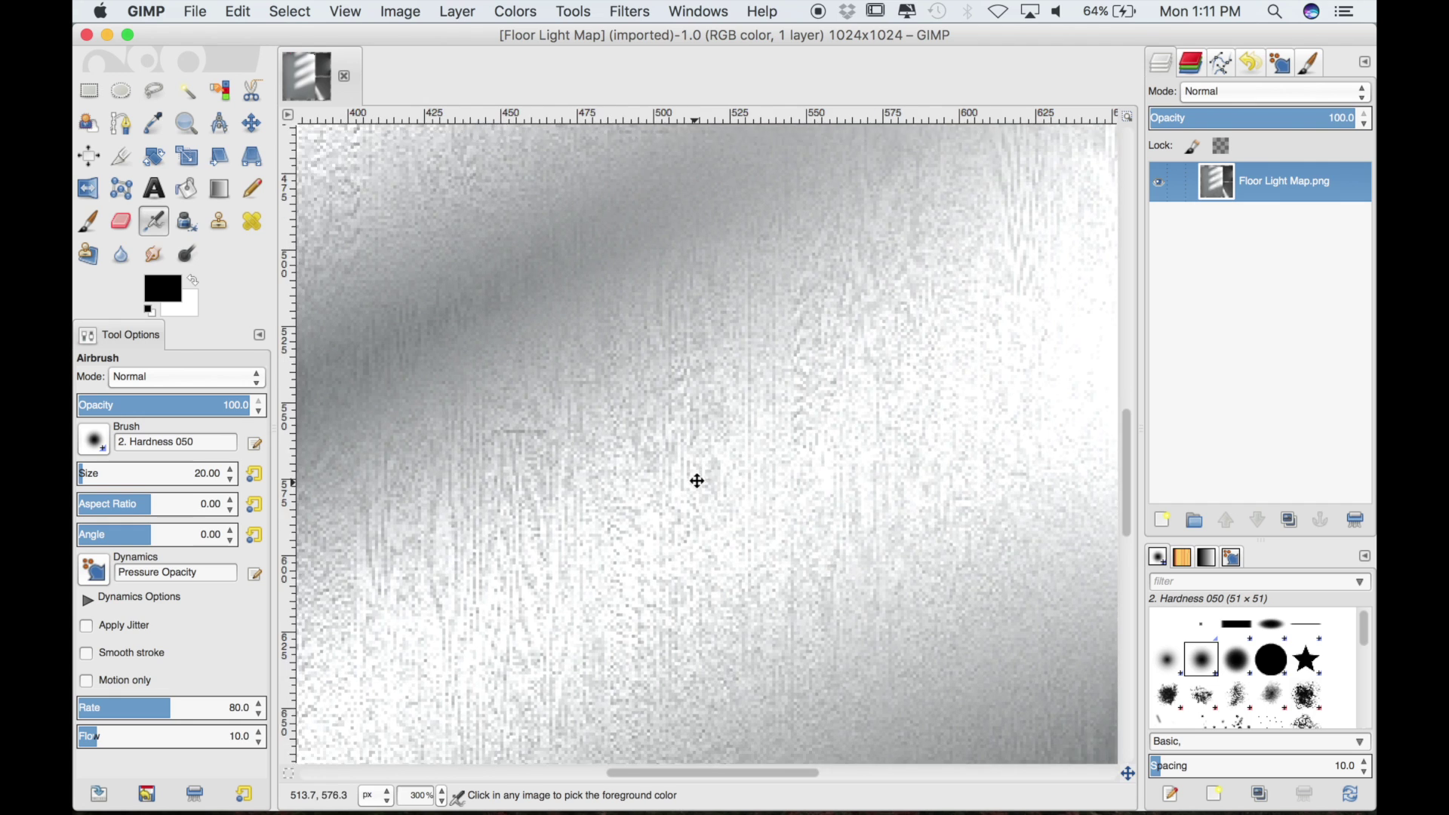
{"action": "mouse_move", "coordinate": [696, 480]}
{"action": "middle_mouse_down"}
{"action": "mouse_move", "coordinate": [777, 415]}
{"action": "mouse_move", "coordinate": [806, 440]}
{"action": "middle_mouse_up"}
{"action": "key", "text": "super"}
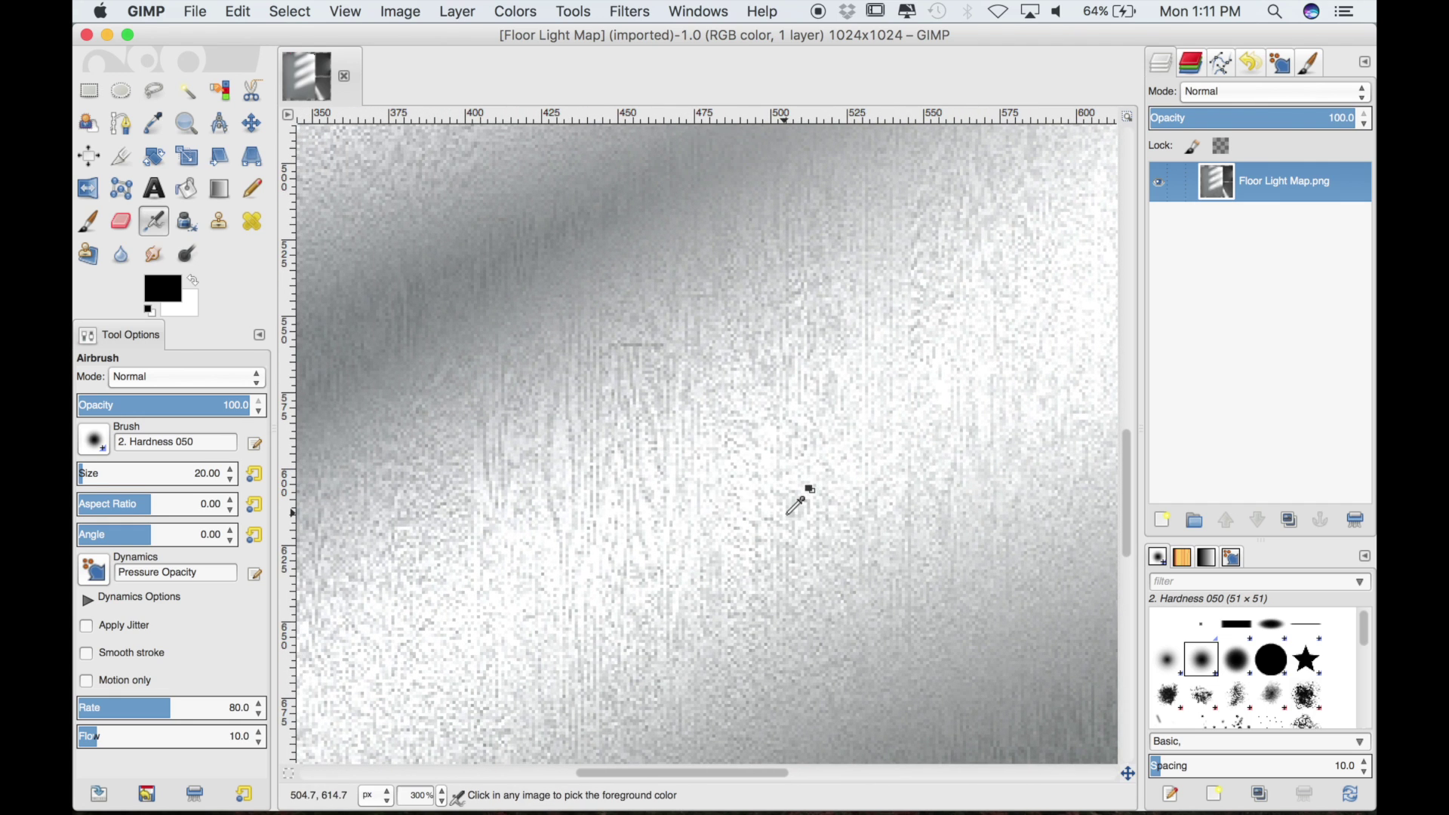
{"action": "scroll", "coordinate": [778, 513], "scroll_direction": "up", "scroll_amount": 1, "text": "ctrl"}
{"action": "scroll", "coordinate": [747, 528], "scroll_direction": "down", "scroll_amount": 2, "text": "ctrl"}
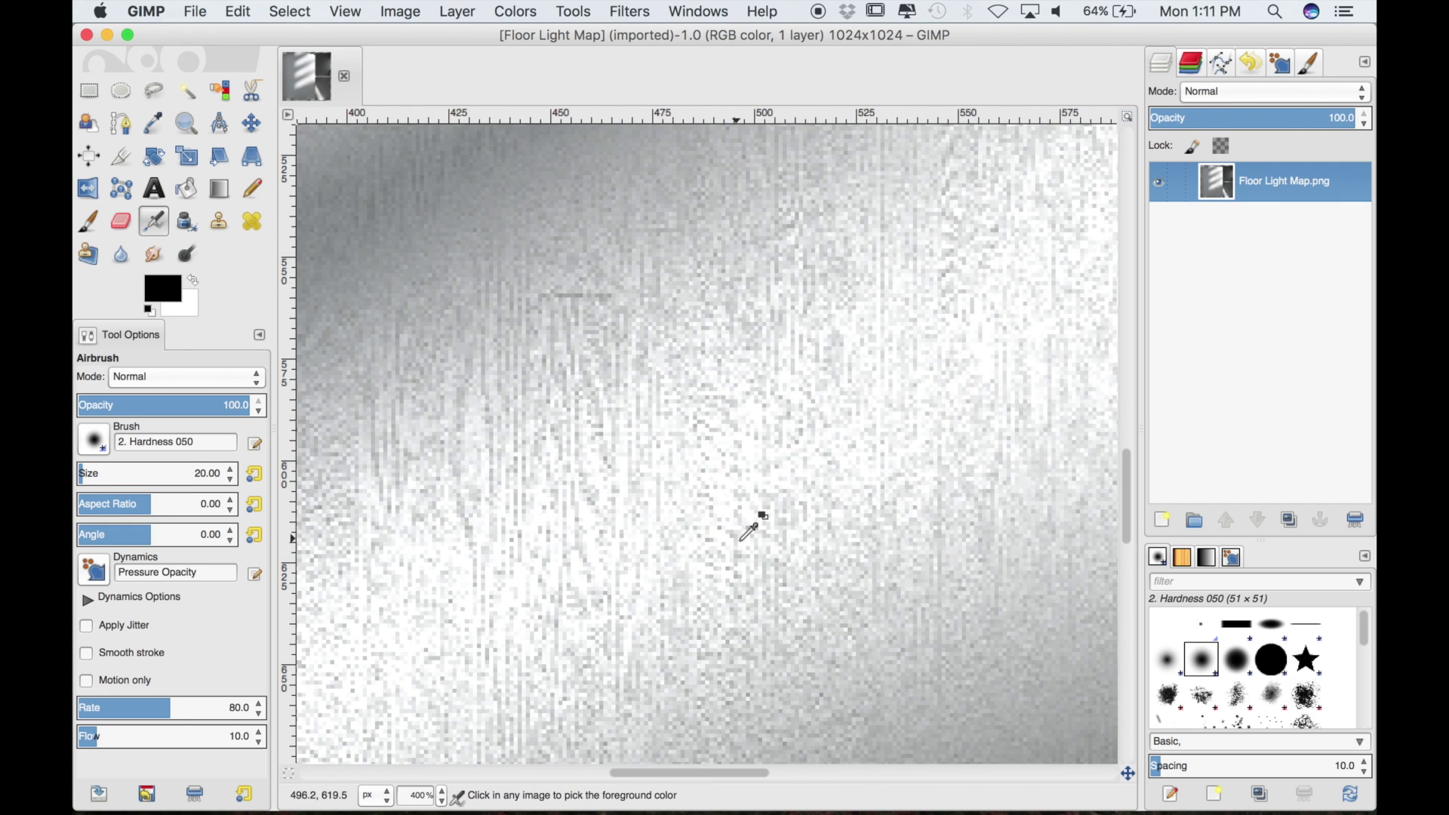
{"action": "middle_click_drag", "start_coordinate": [741, 541], "coordinate": [778, 495]}
{"action": "scroll", "coordinate": [777, 495], "scroll_direction": "up", "scroll_amount": 1, "text": "ctrl"}
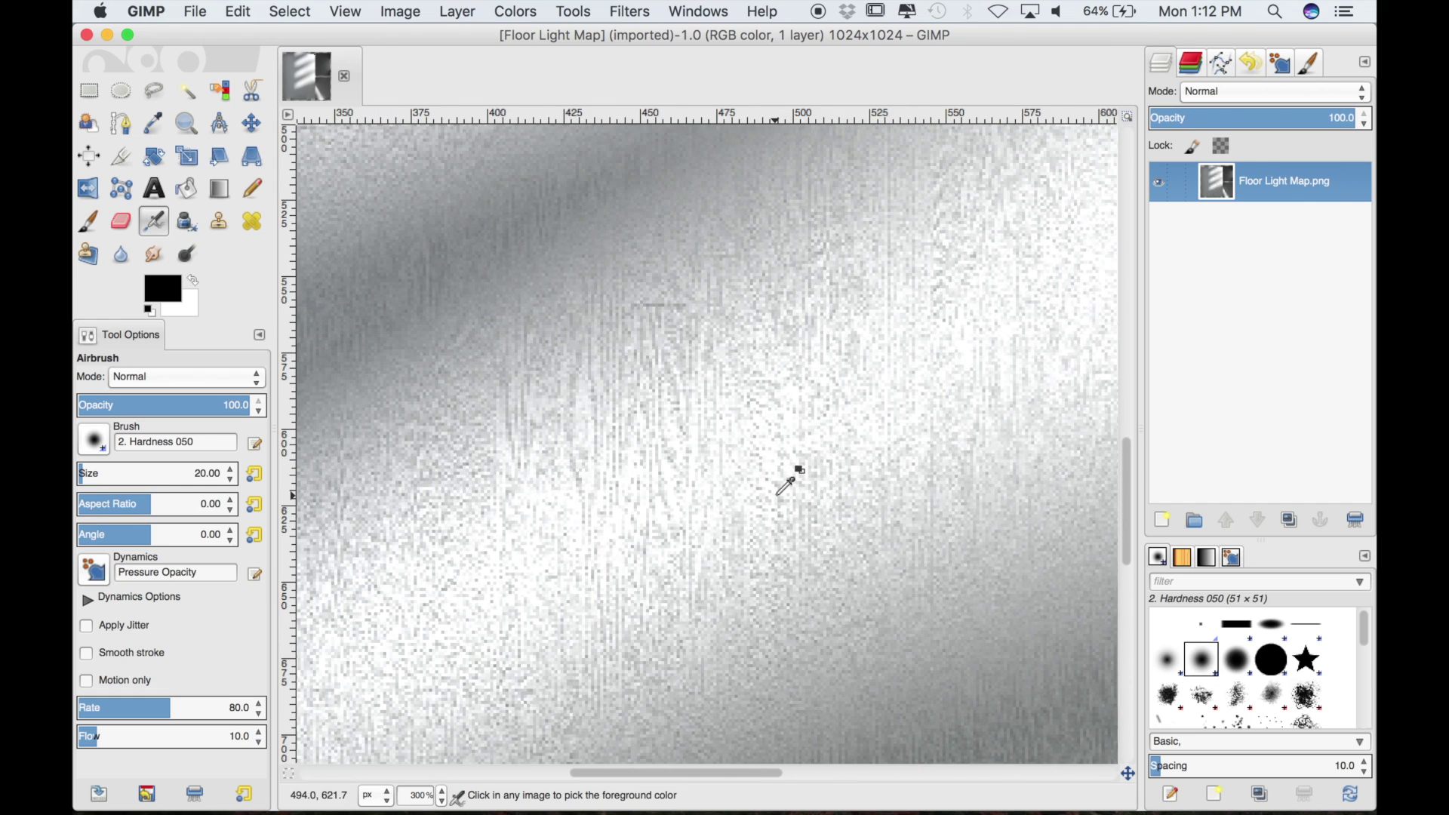
{"action": "scroll", "coordinate": [785, 483], "scroll_direction": "up", "scroll_amount": 2, "text": "ctrl"}
{"action": "mouse_move", "coordinate": [741, 447]}
{"action": "middle_mouse_down"}
{"action": "mouse_move", "coordinate": [742, 614]}
{"action": "mouse_move", "coordinate": [732, 588]}
{"action": "middle_mouse_up"}
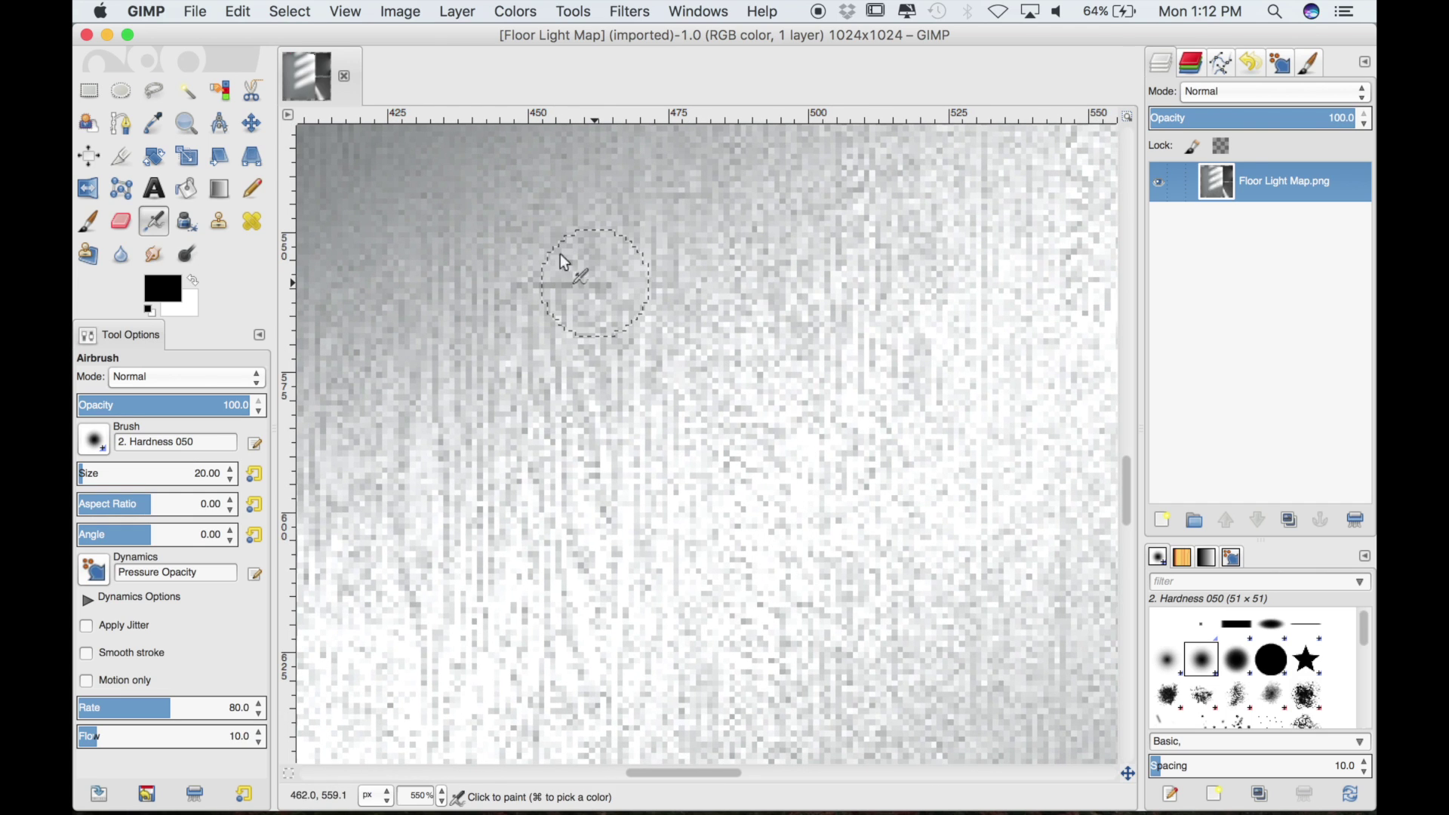
- Apply a Gaussian Blur with a reduced radius to the floor light map, using the preview to judge a sunlit area
{"action": "left_click", "coordinate": [621, 12]}
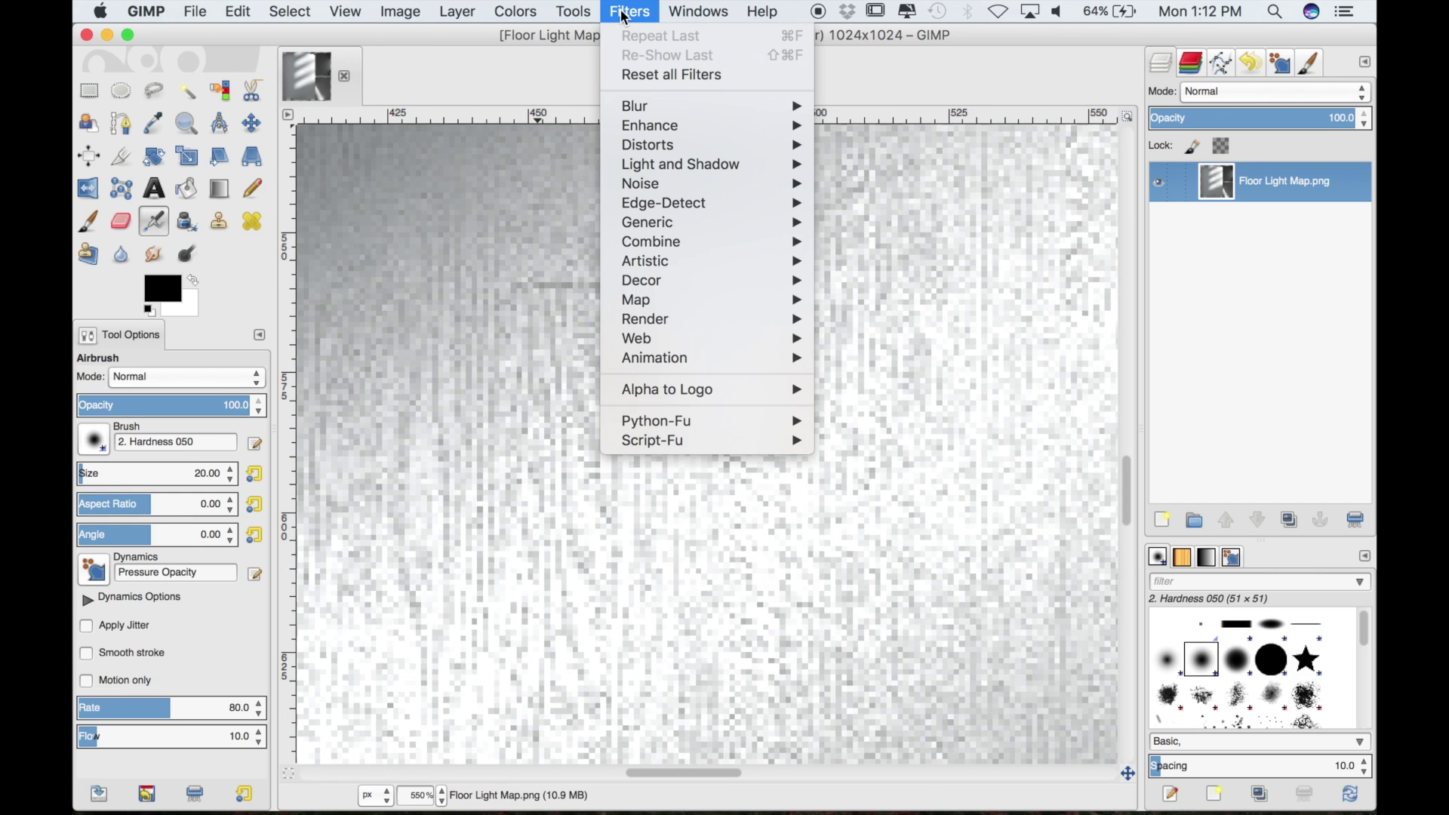
{"action": "mouse_move", "coordinate": [637, 106]}
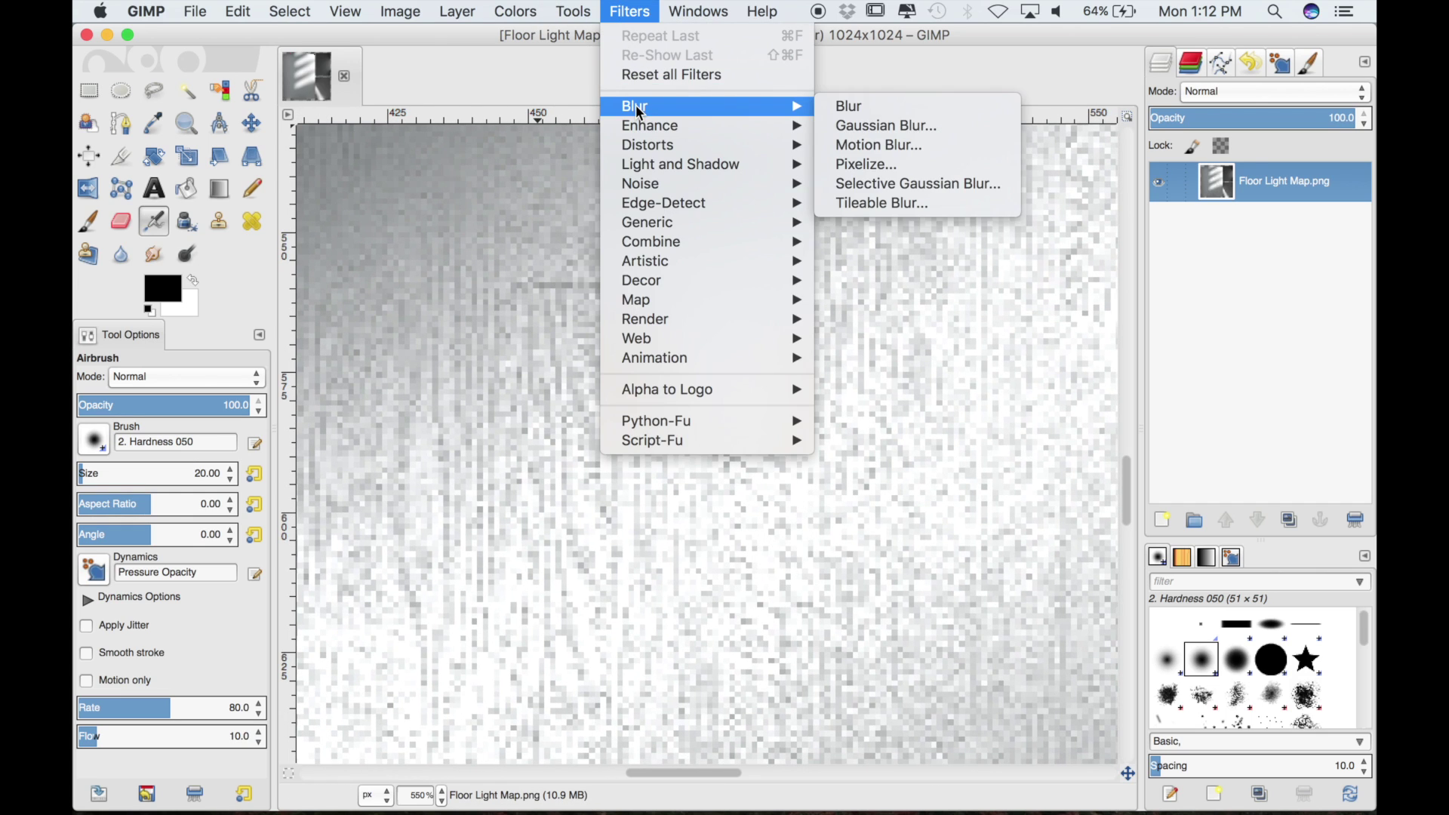
{"action": "left_click", "coordinate": [861, 125]}
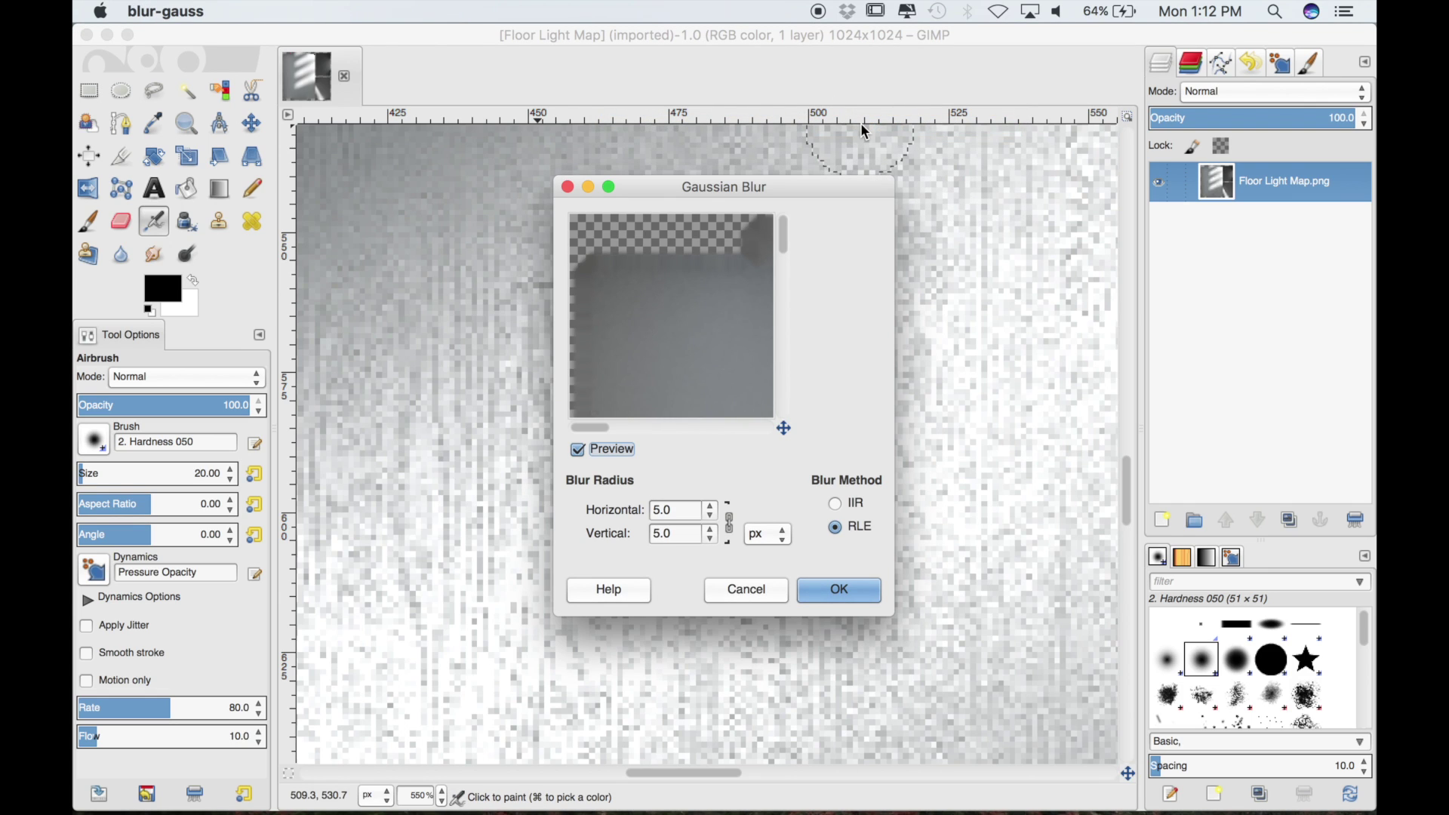
{"action": "left_click_drag", "start_coordinate": [747, 351], "coordinate": [700, 252]}
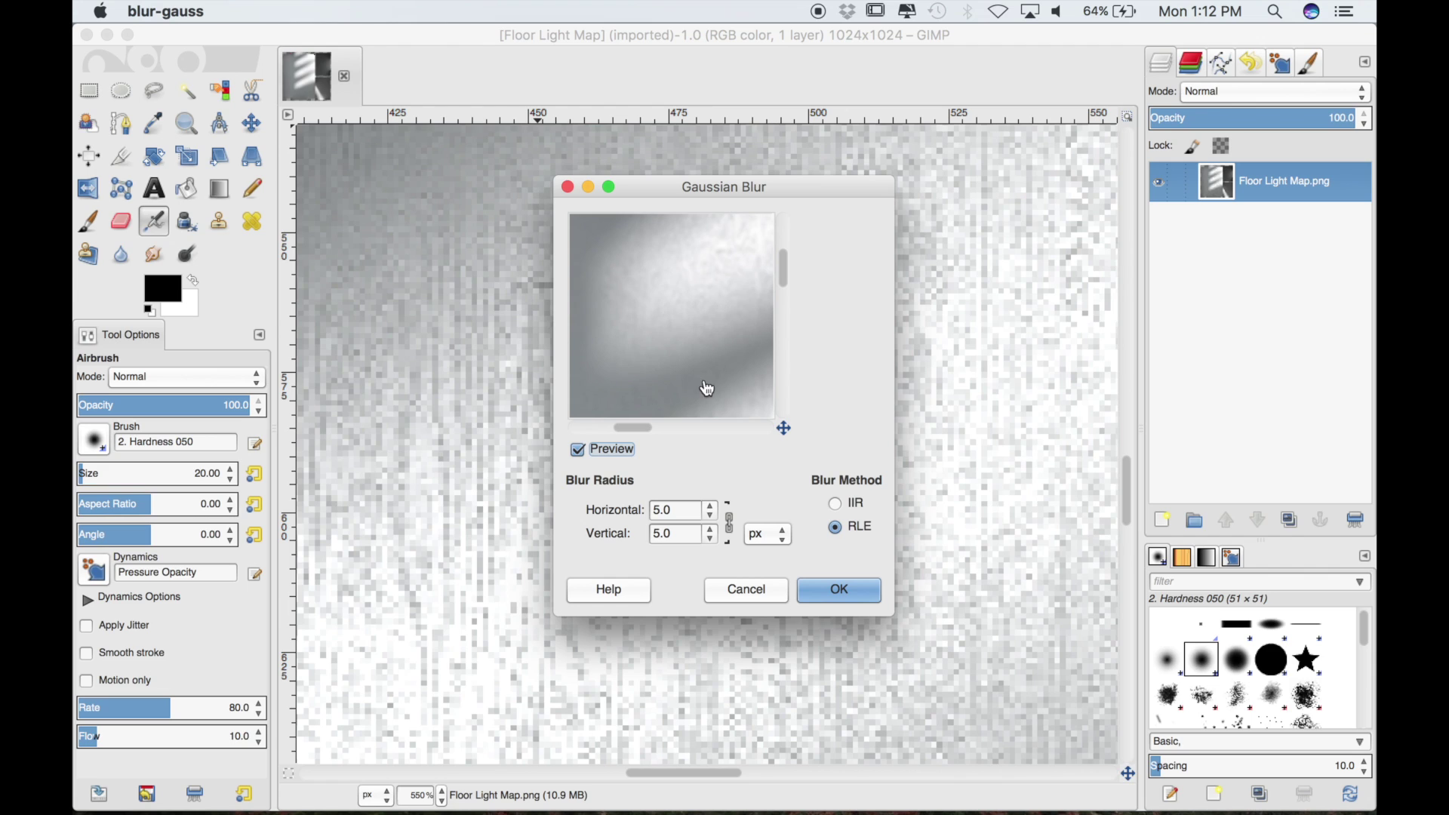
{"action": "double_click", "coordinate": [710, 518]}
{"action": "left_click", "coordinate": [713, 507]}
{"action": "left_click", "coordinate": [713, 521]}
{"action": "left_click", "coordinate": [835, 593]}
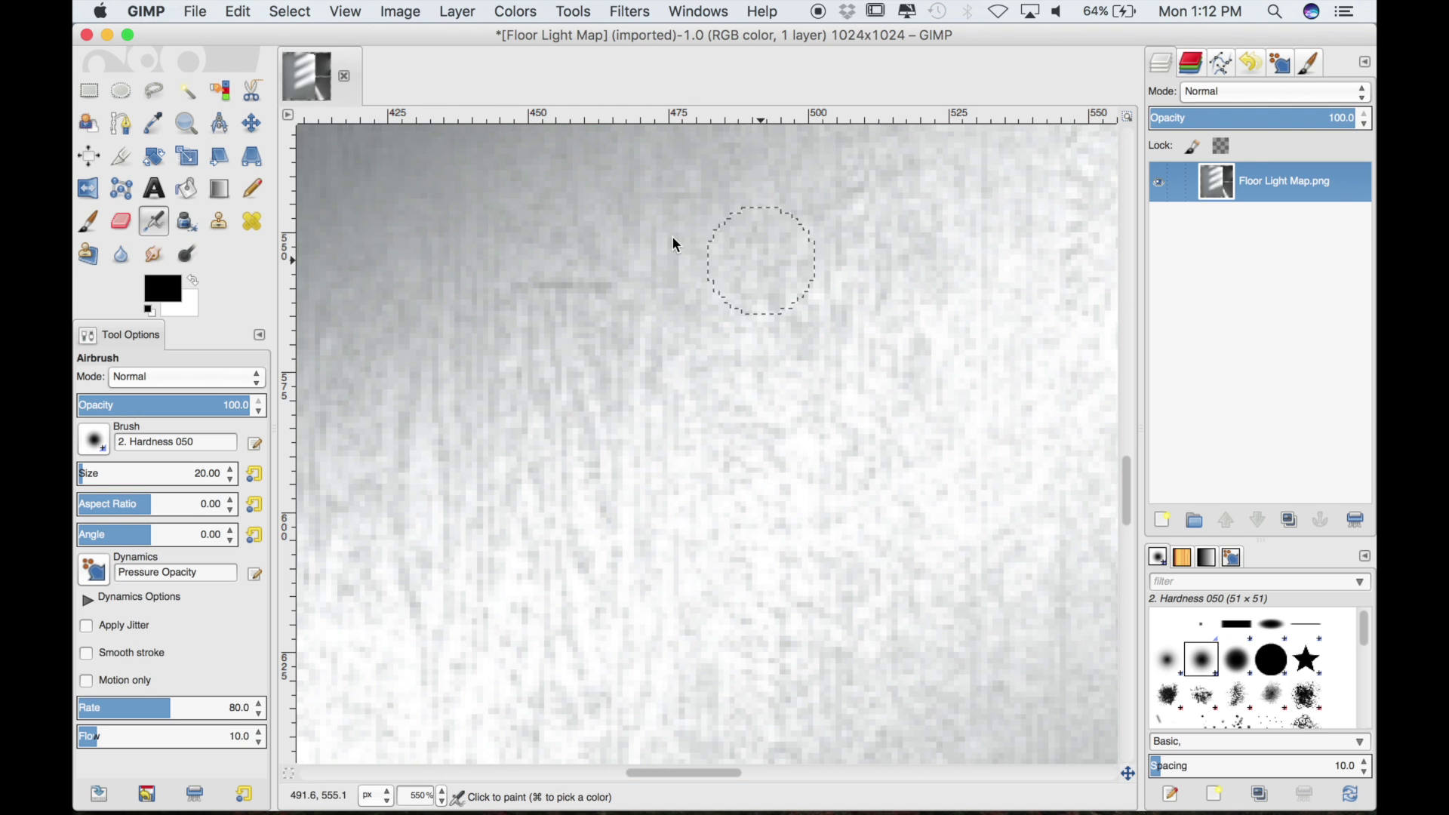
{"action": "middle_click_drag", "start_coordinate": [644, 419], "coordinate": [783, 586]}
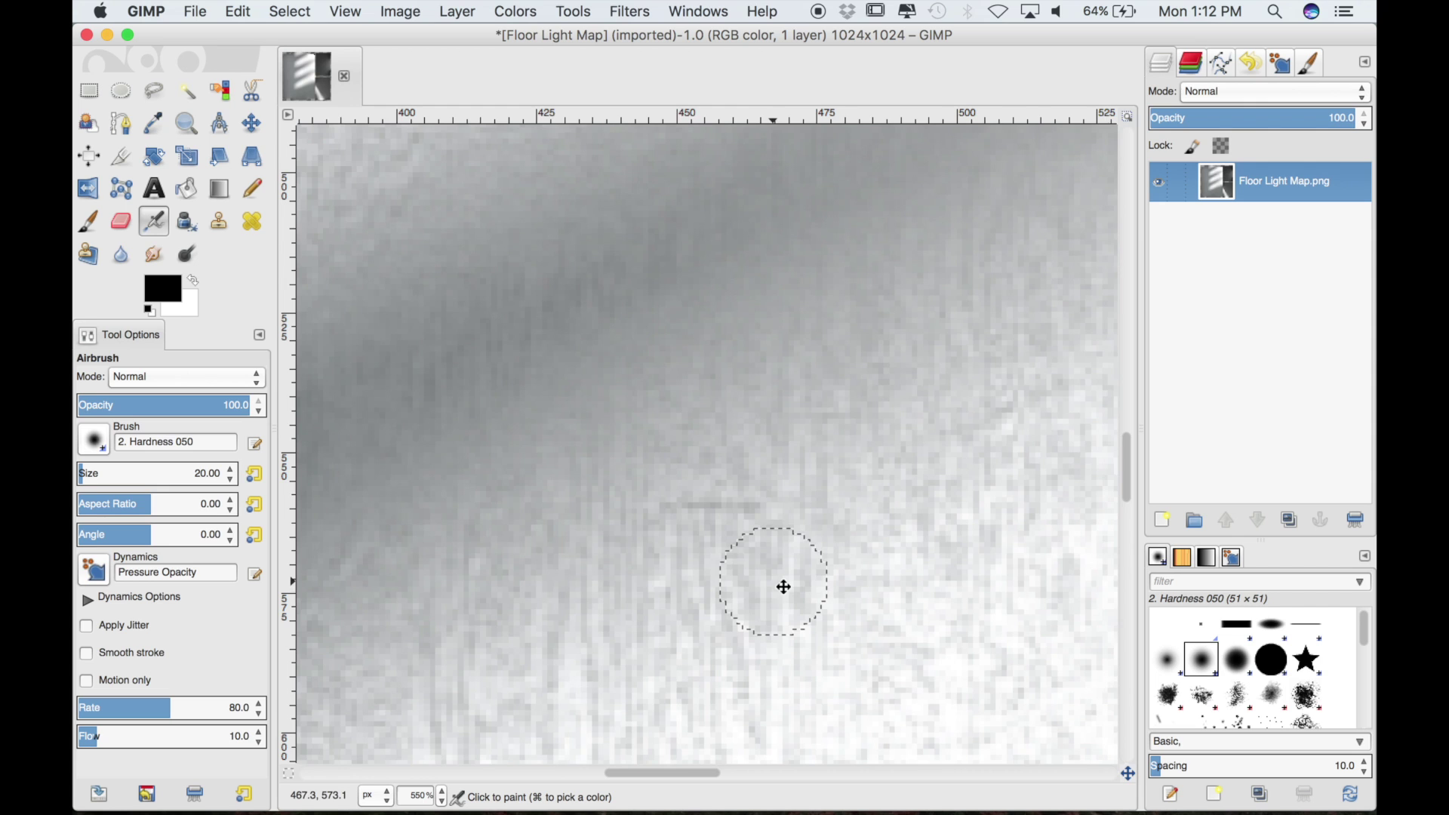
- Examine the blurred floor light map up close and as a whole to judge the smoothness of its sunlit patches
{"action": "scroll", "coordinate": [785, 574], "scroll_direction": "down", "scroll_amount": 2, "text": "ctrl"}
{"action": "scroll", "coordinate": [788, 558], "scroll_direction": "down", "scroll_amount": 2, "text": "ctrl"}
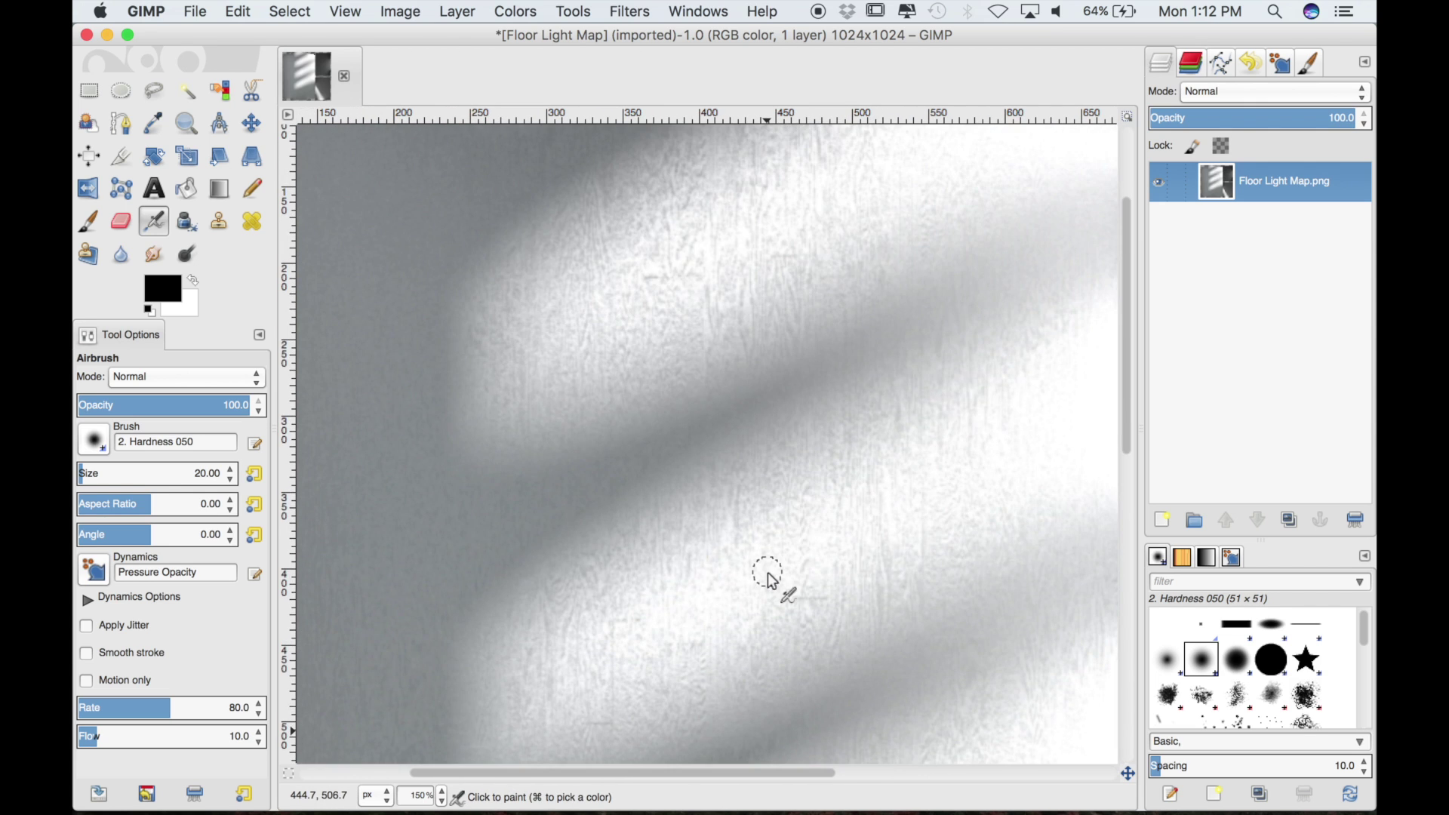
{"action": "scroll", "coordinate": [760, 528], "scroll_direction": "up", "scroll_amount": 2, "text": "ctrl"}
{"action": "scroll", "coordinate": [748, 487], "scroll_direction": "up", "scroll_amount": 1, "text": "ctrl"}
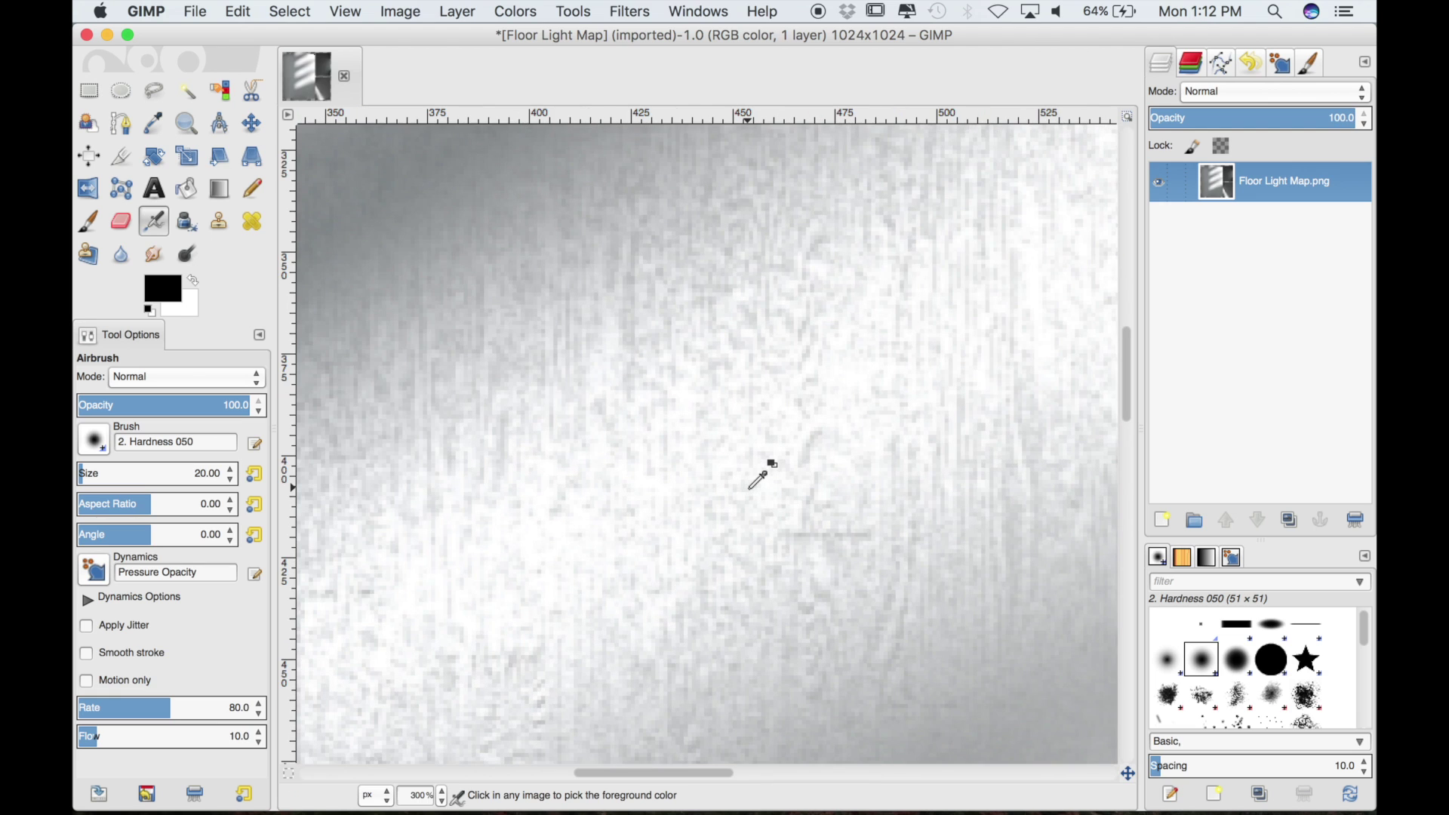
{"action": "scroll", "coordinate": [730, 549], "scroll_direction": "down", "scroll_amount": 6, "text": "ctrl"}
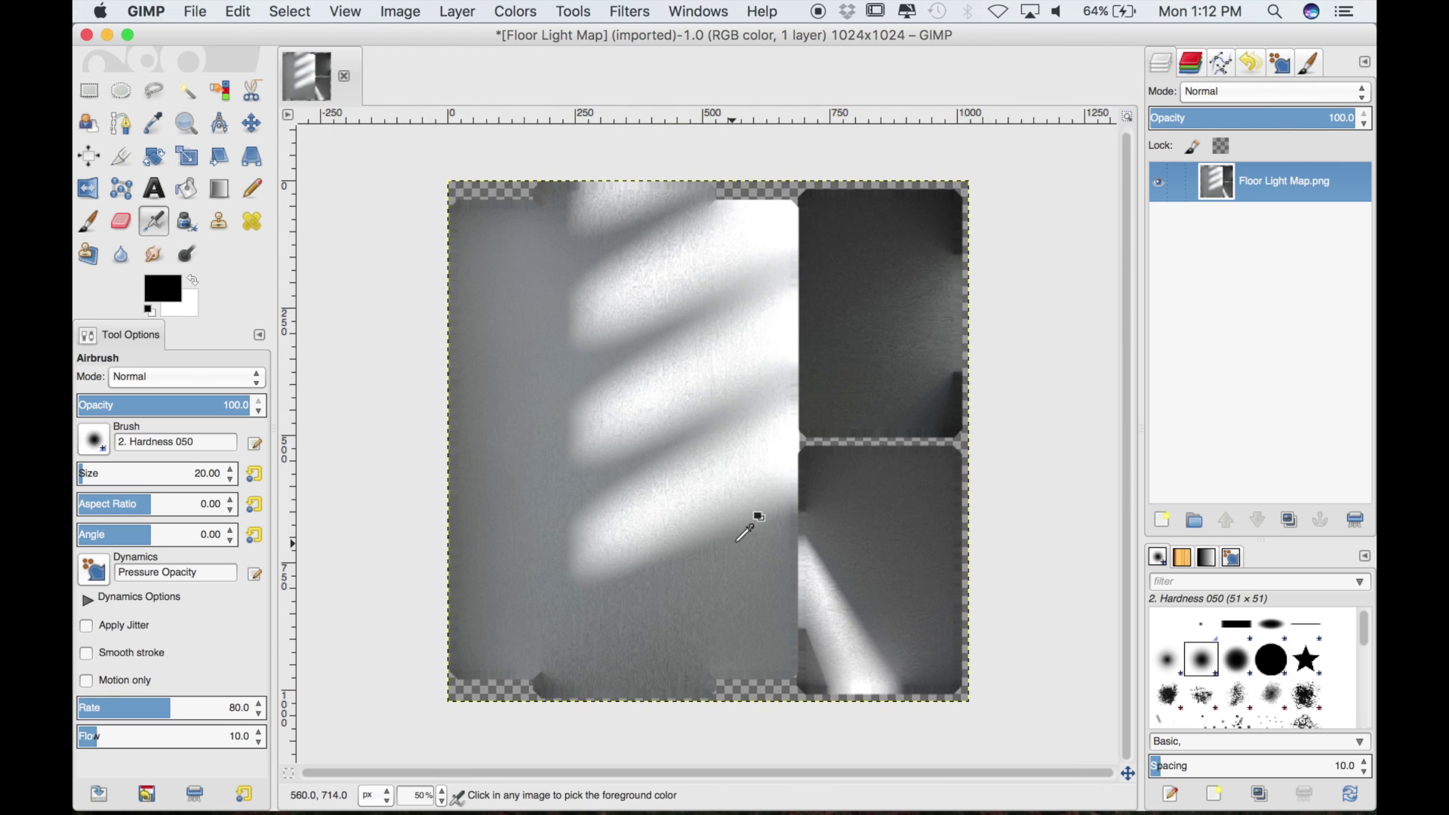
{"action": "scroll", "coordinate": [739, 541], "scroll_direction": "up", "scroll_amount": 1, "text": "ctrl"}
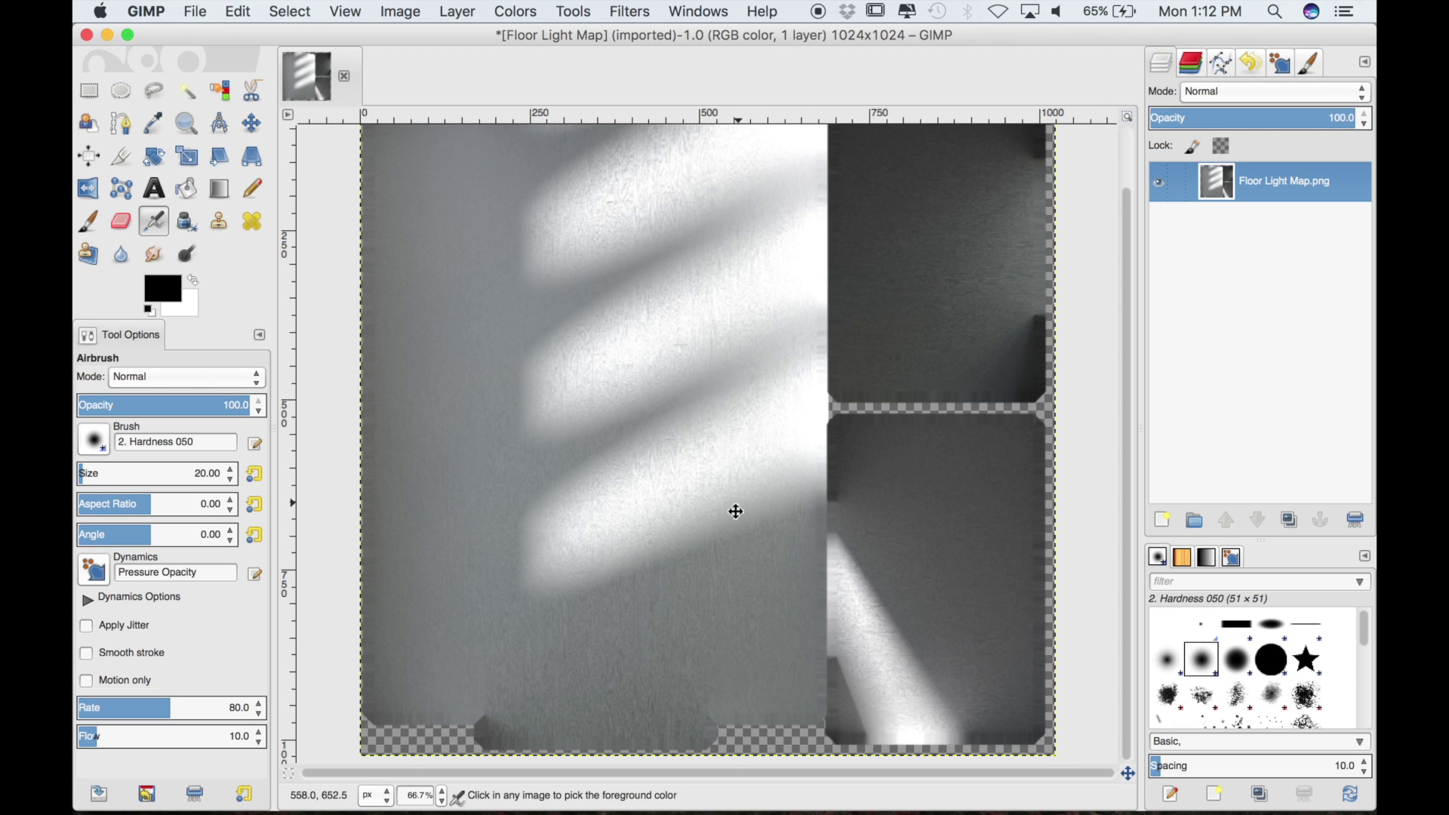
{"action": "mouse_move", "coordinate": [734, 507]}
{"action": "middle_mouse_down"}
{"action": "mouse_move", "coordinate": [738, 536]}
{"action": "mouse_move", "coordinate": [715, 563]}
{"action": "mouse_move", "coordinate": [740, 543]}
{"action": "middle_mouse_up"}
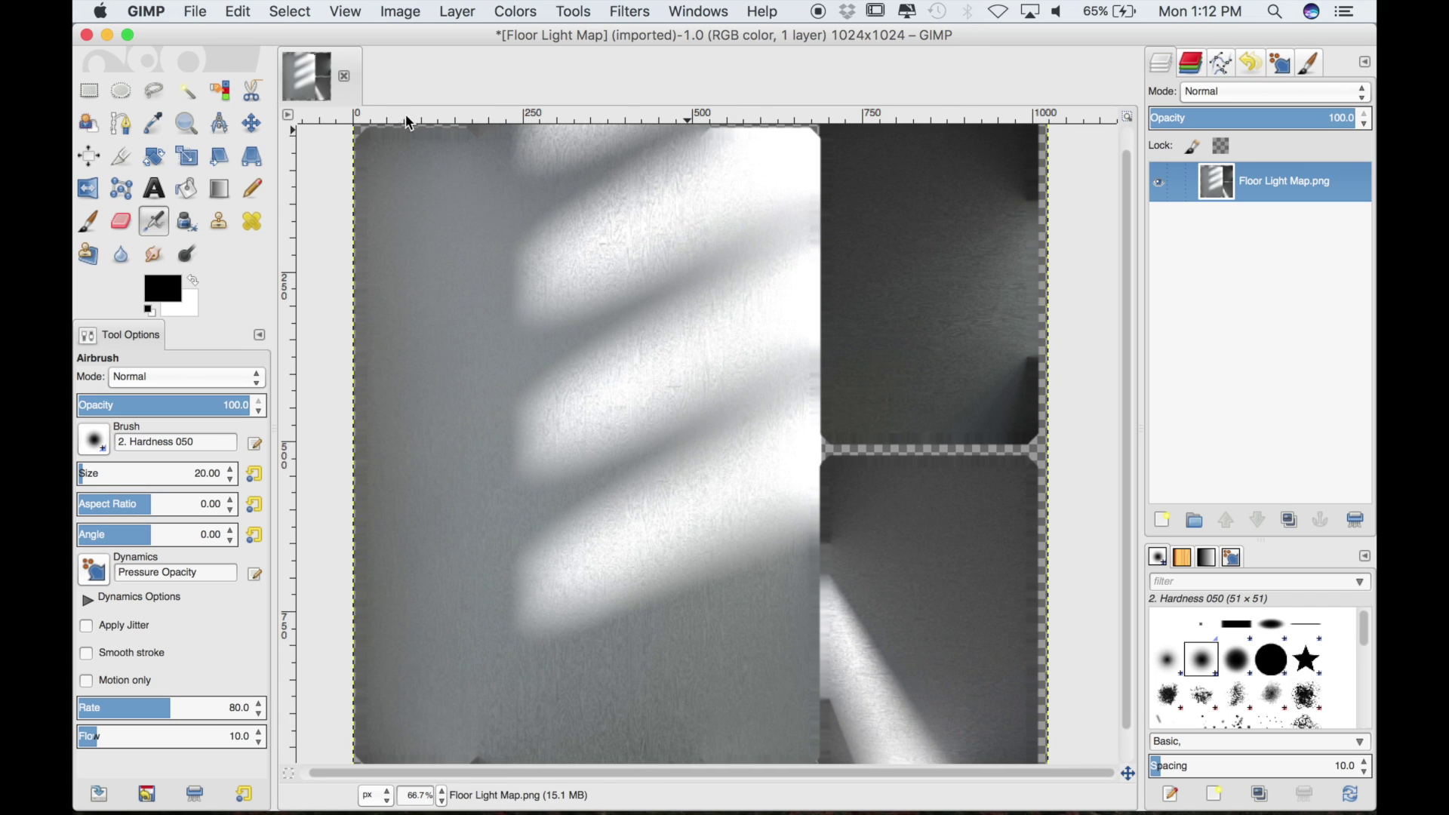
- Add Floor.png from the Textures folder in Finder as a new layer in the floor light map image
{"action": "left_click", "coordinate": [165, 802]}
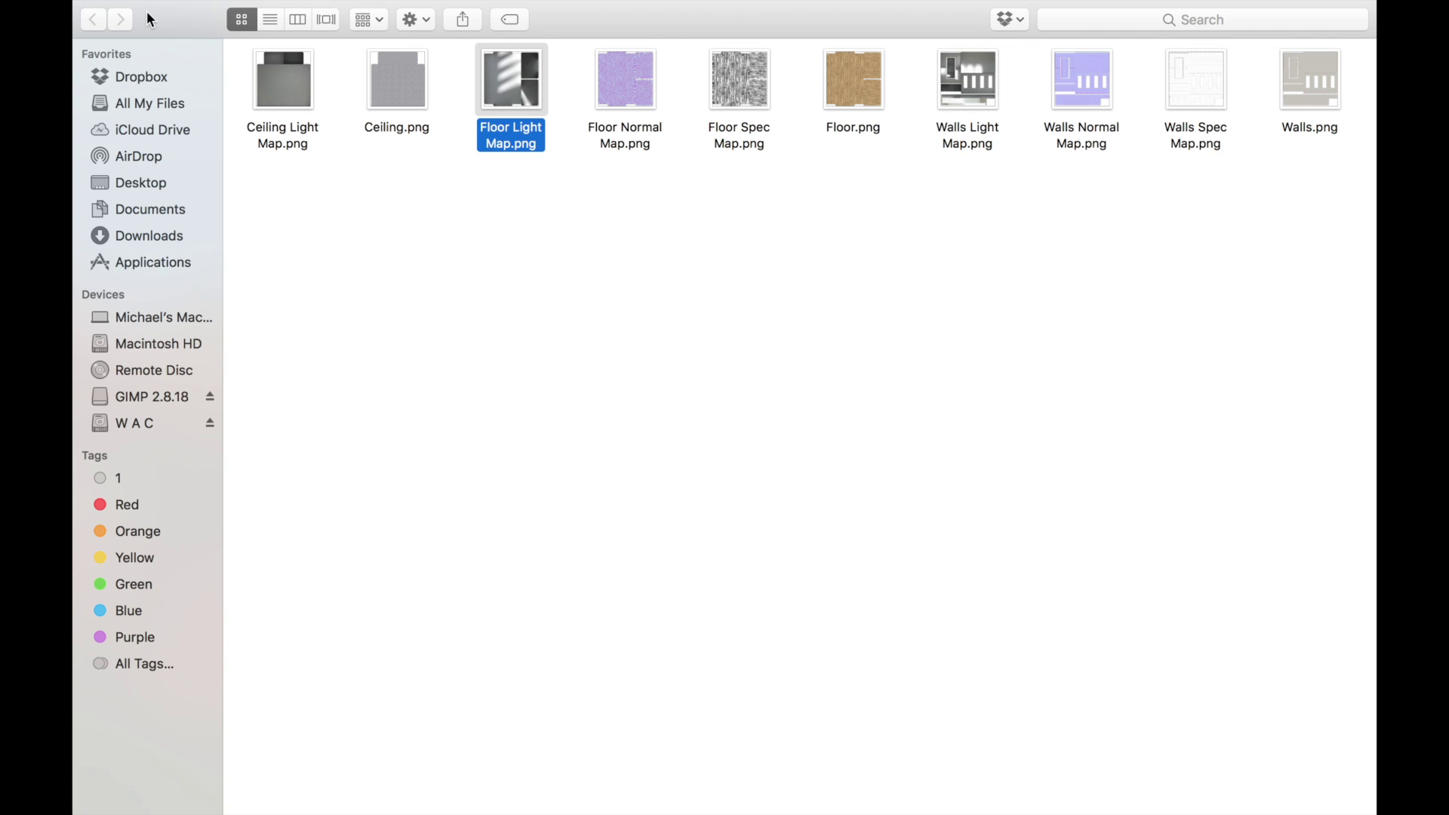
{"action": "mouse_move", "coordinate": [150, 9]}
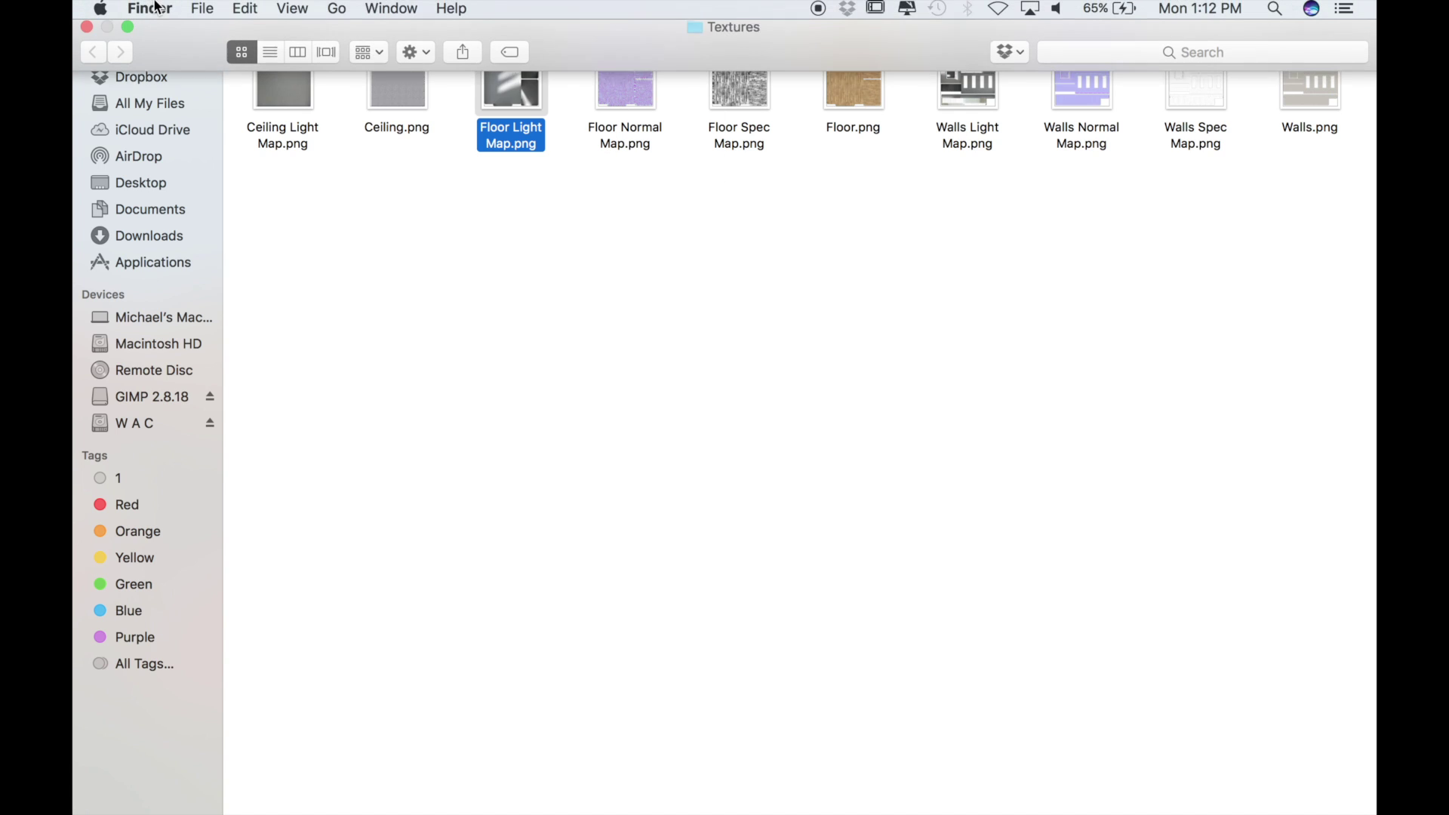
{"action": "left_click", "coordinate": [129, 33]}
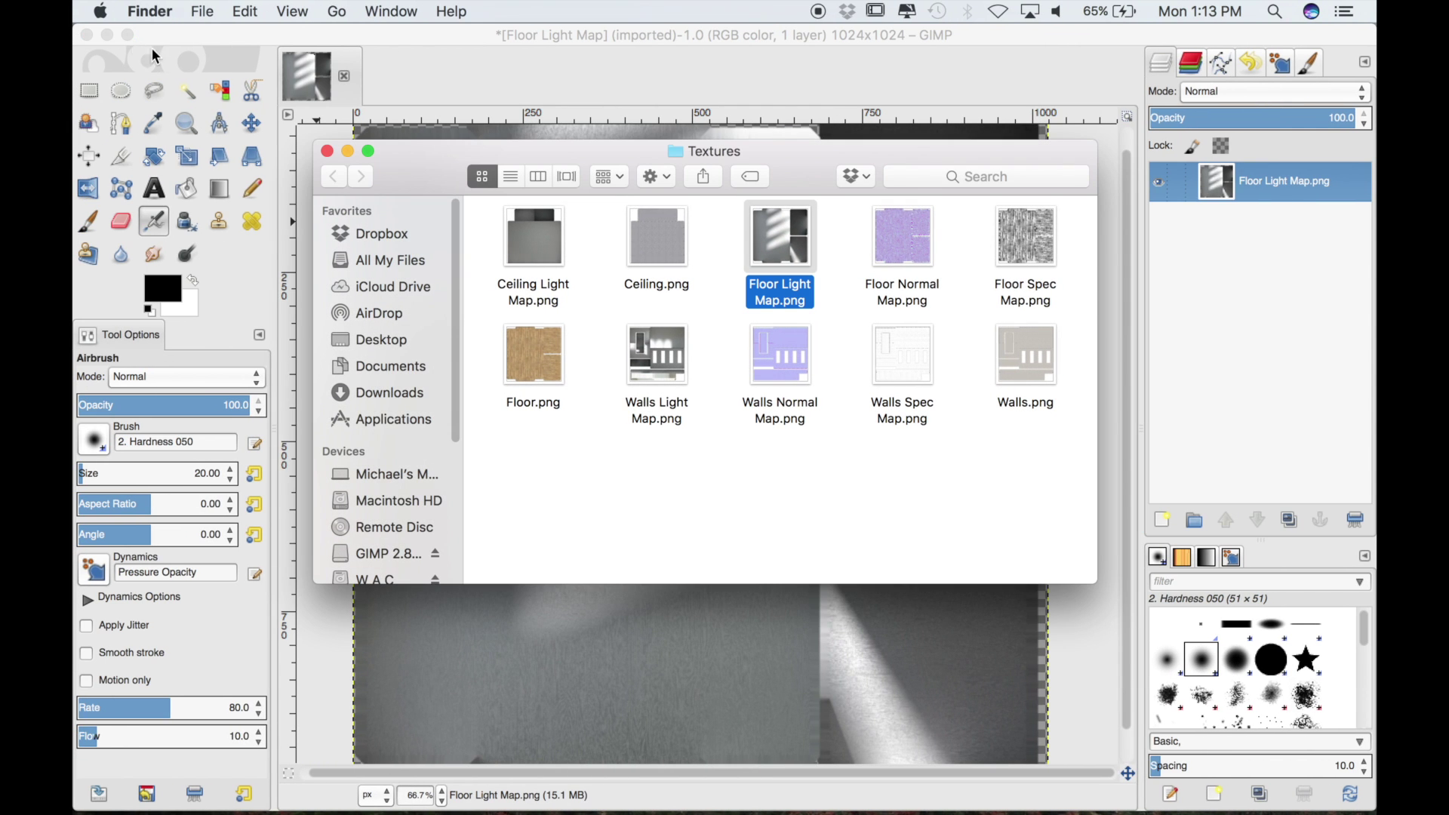
{"action": "left_click_drag", "start_coordinate": [481, 155], "coordinate": [280, 200]}
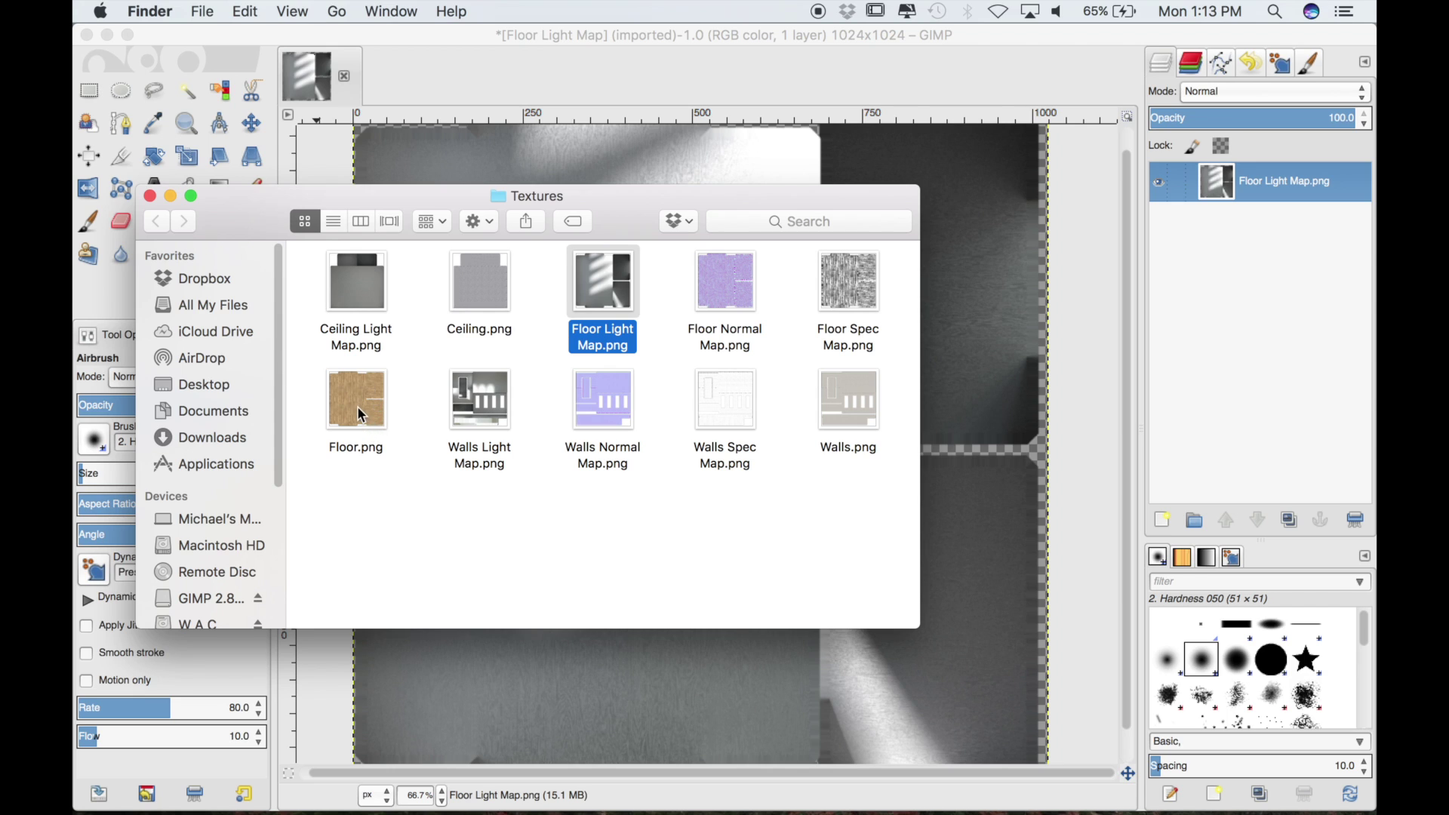
{"action": "left_click_drag", "start_coordinate": [356, 406], "coordinate": [751, 698]}
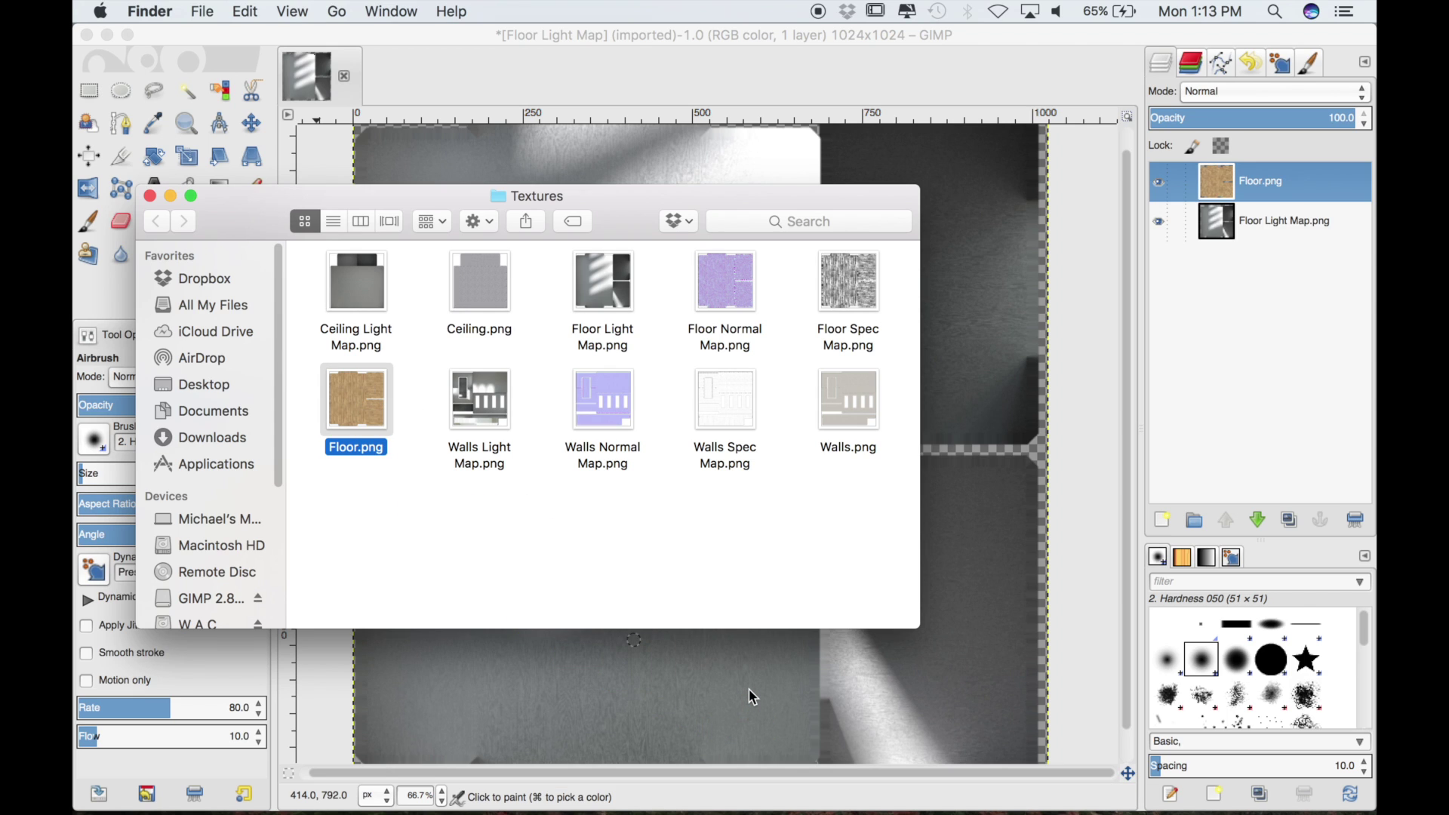
{"action": "left_click", "coordinate": [172, 197]}
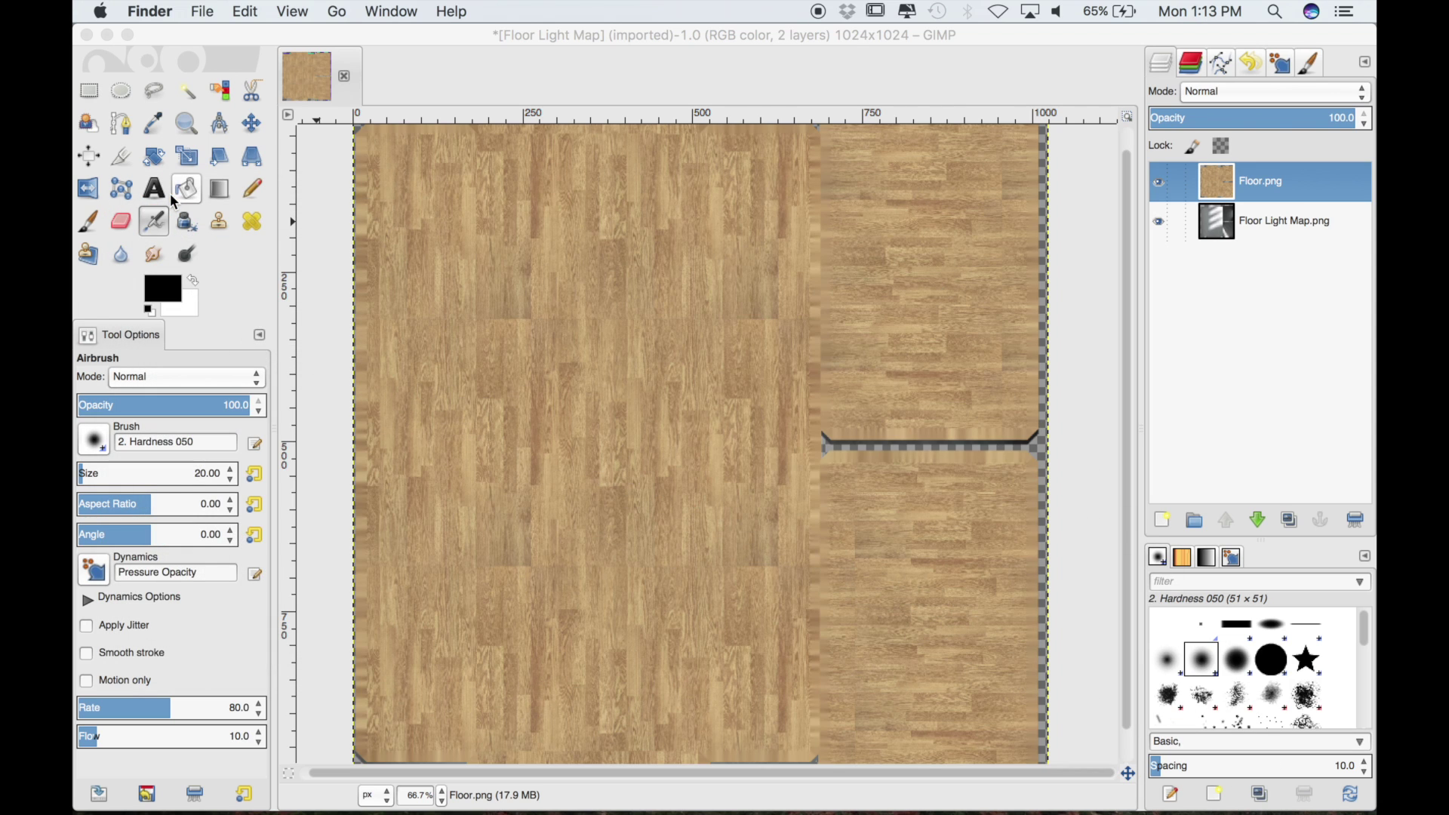
- Move the Floor Light Map.png layer above Floor.png and set its blend mode to Multiply
{"action": "left_click", "coordinate": [1276, 224]}
{"action": "left_click", "coordinate": [1283, 220]}
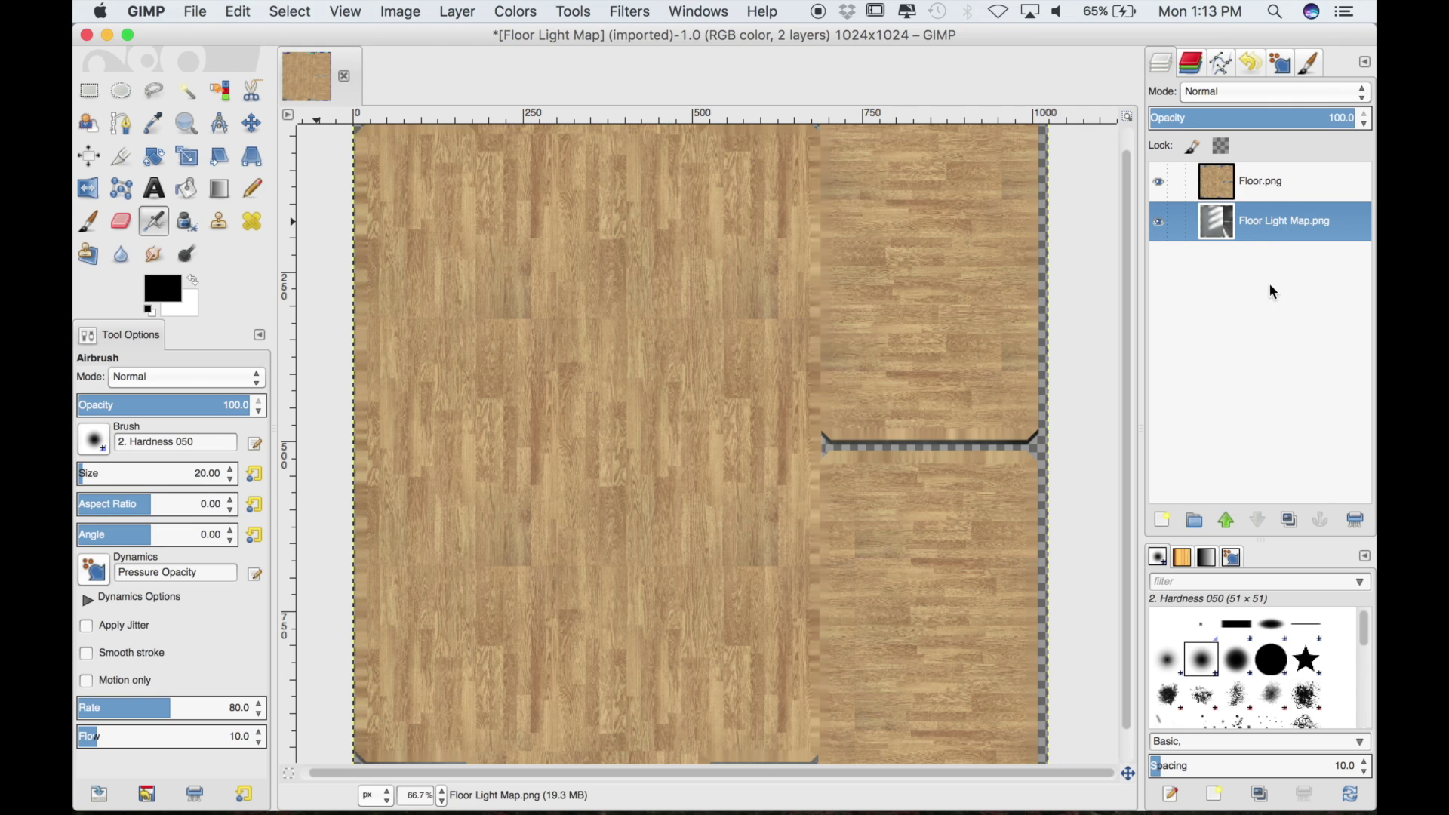
{"action": "left_click", "coordinate": [1226, 520]}
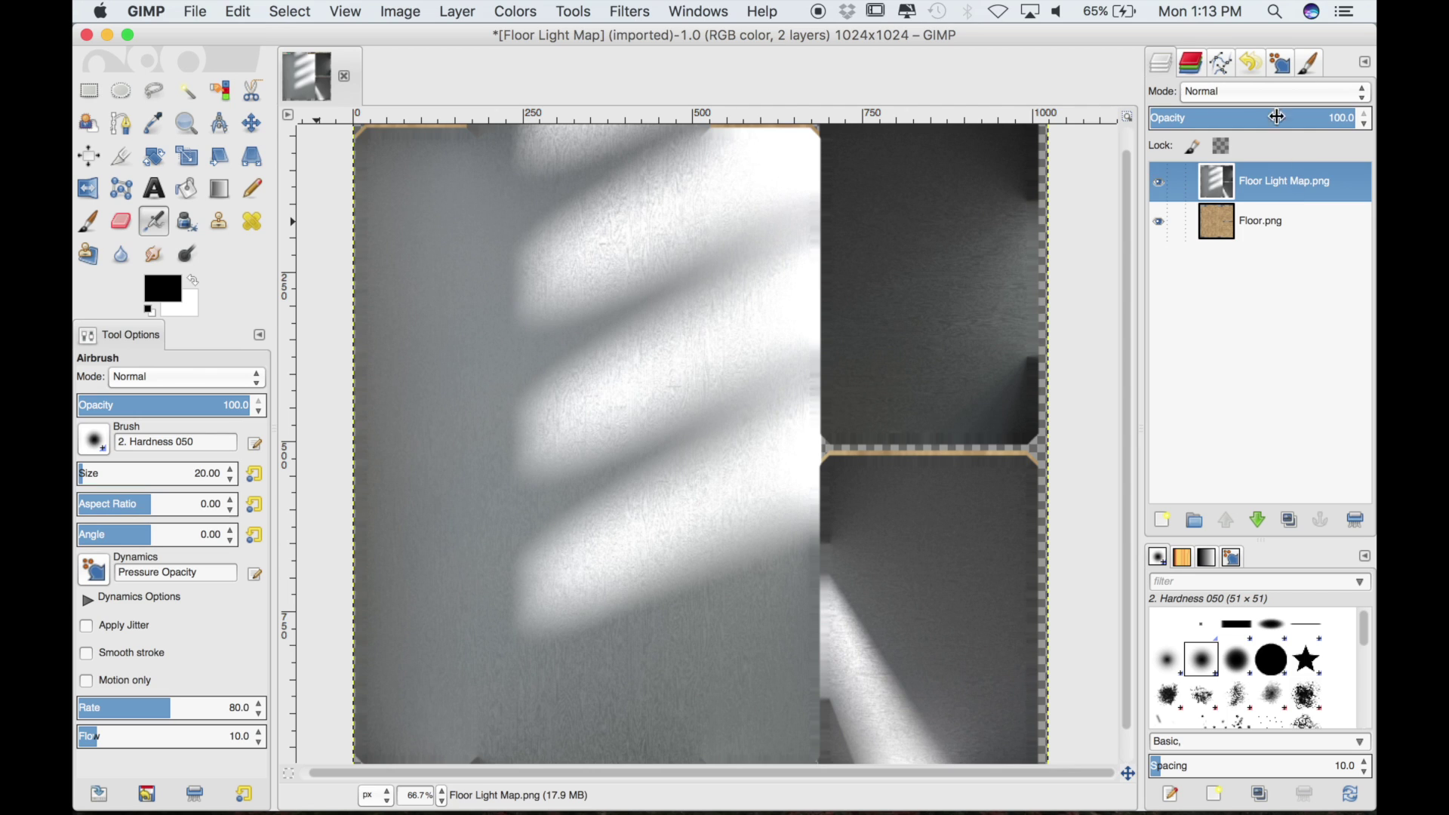
{"action": "left_click", "coordinate": [1235, 91]}
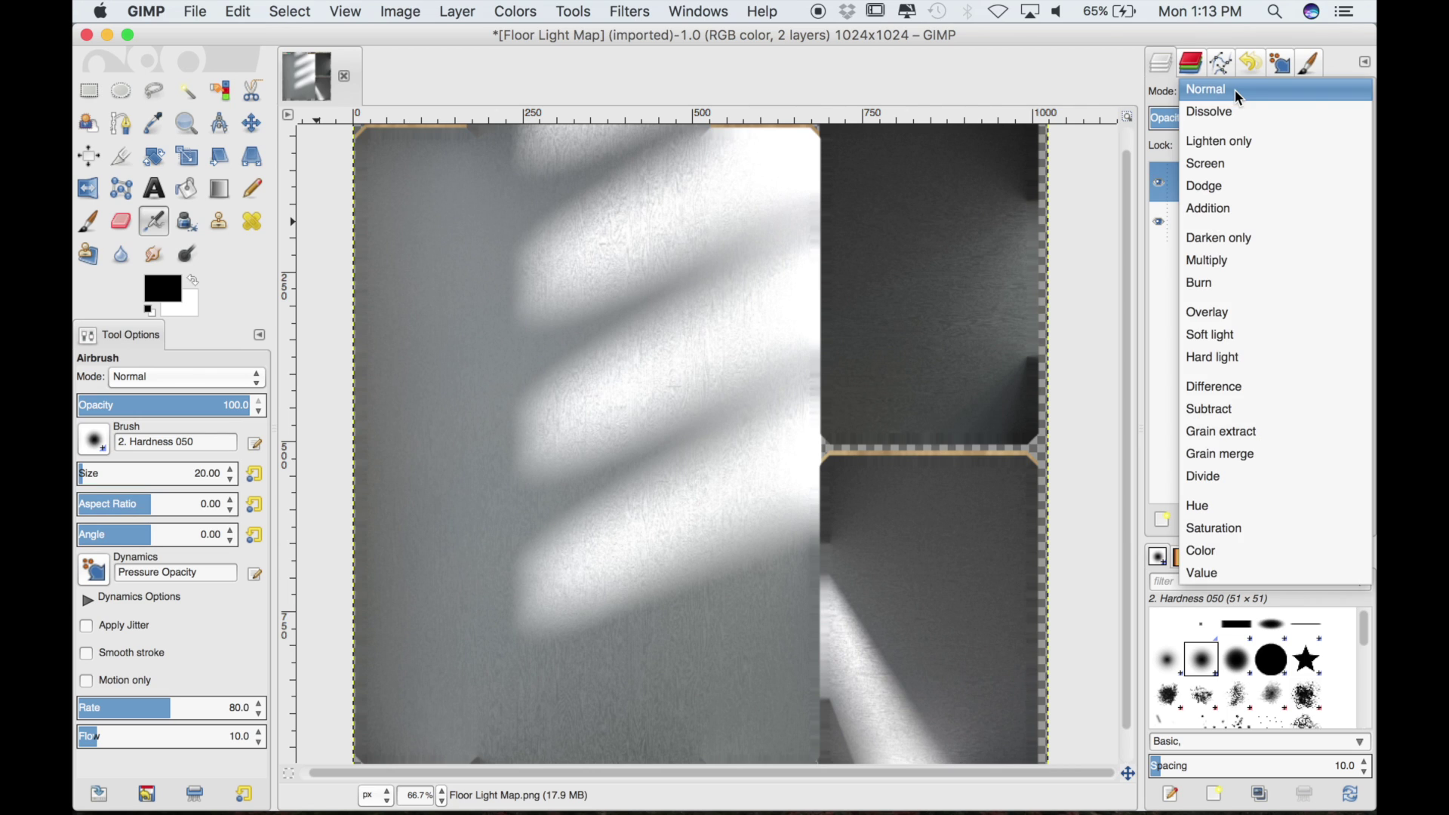
{"action": "left_click", "coordinate": [1235, 259]}
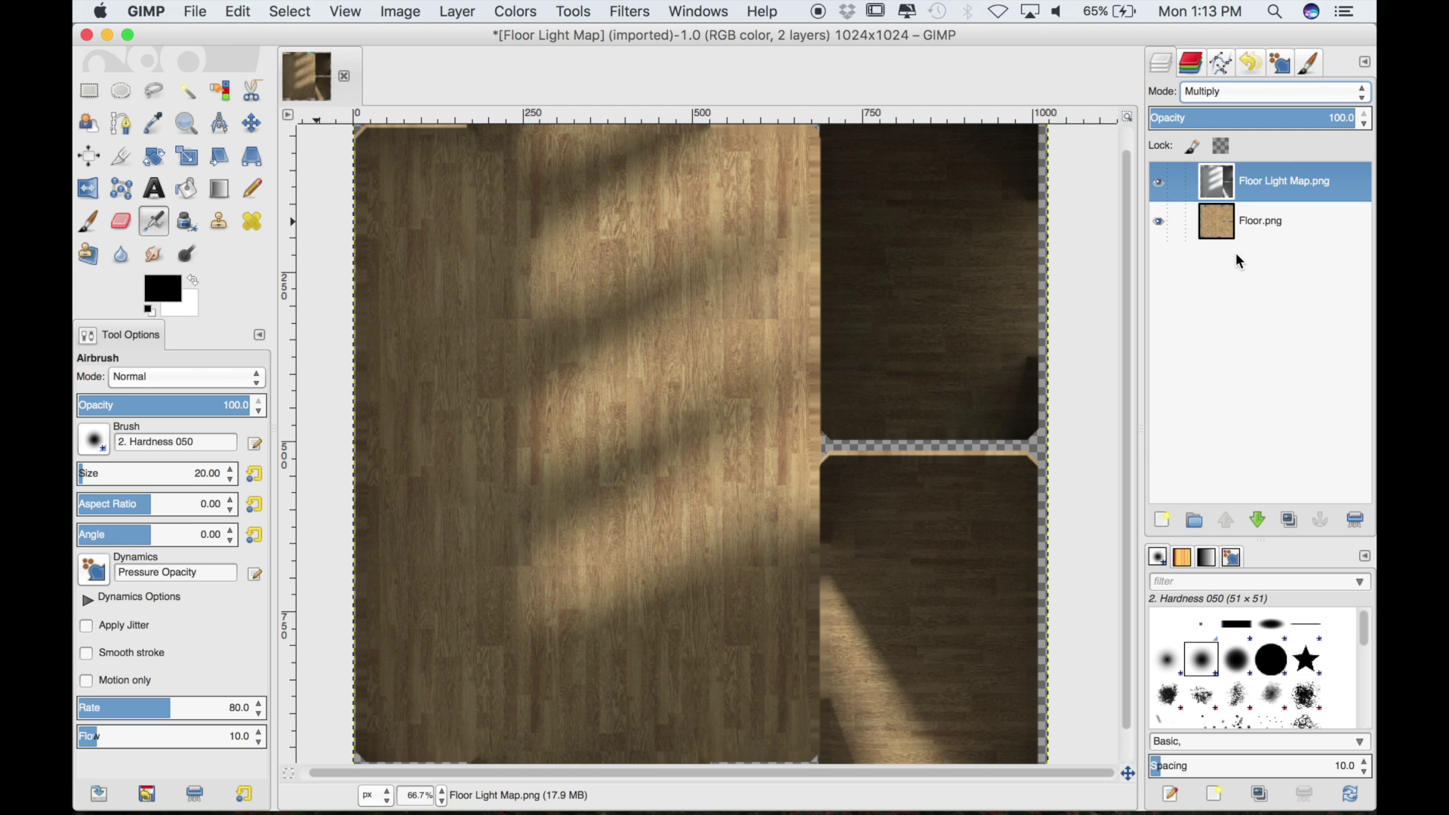
- Duplicate the light map layer, set the copy to Soft light, compare with it hidden, and reduce its opacity to 50
{"action": "left_click", "coordinate": [1292, 520]}
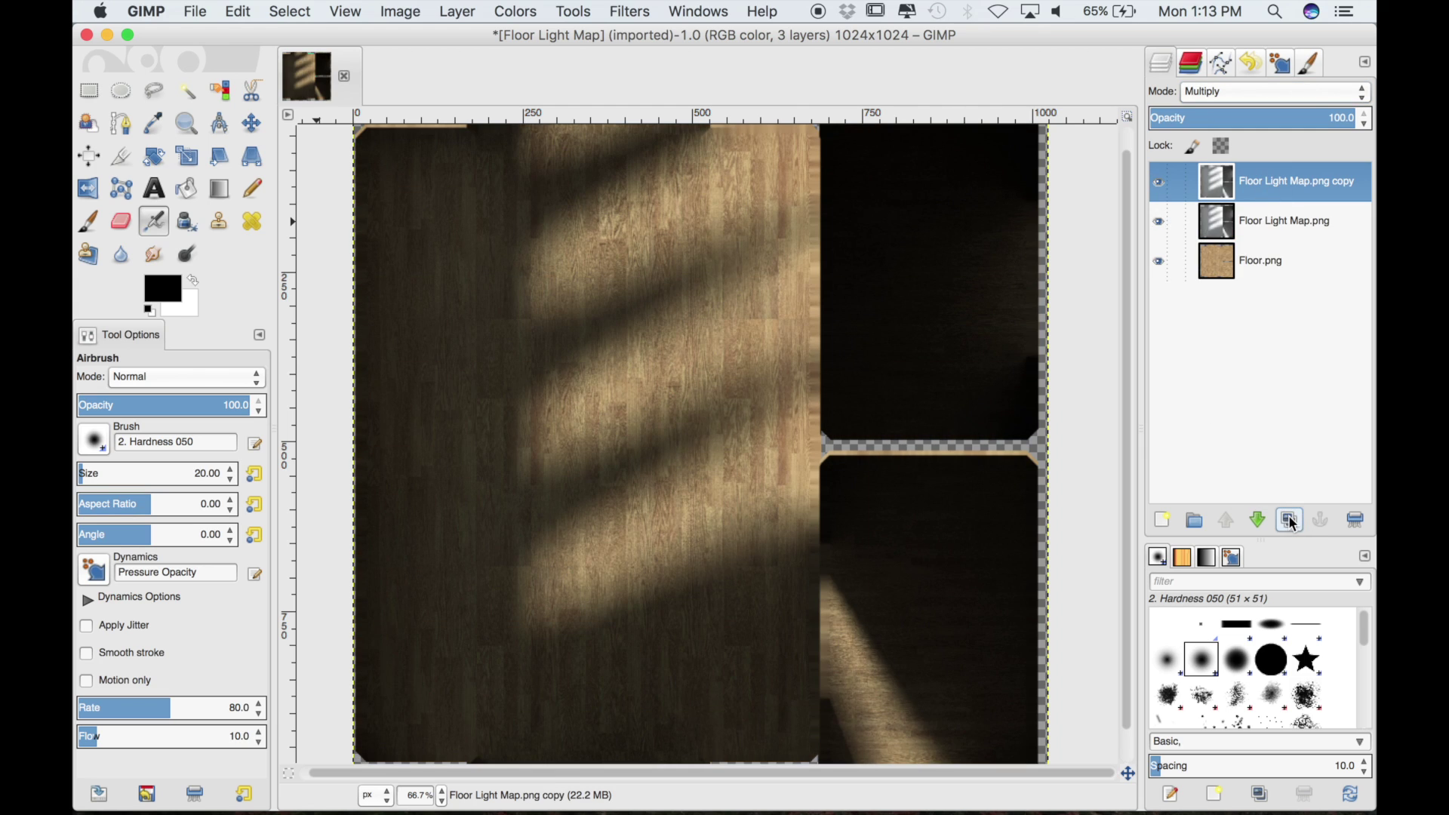
{"action": "left_click", "coordinate": [1220, 88]}
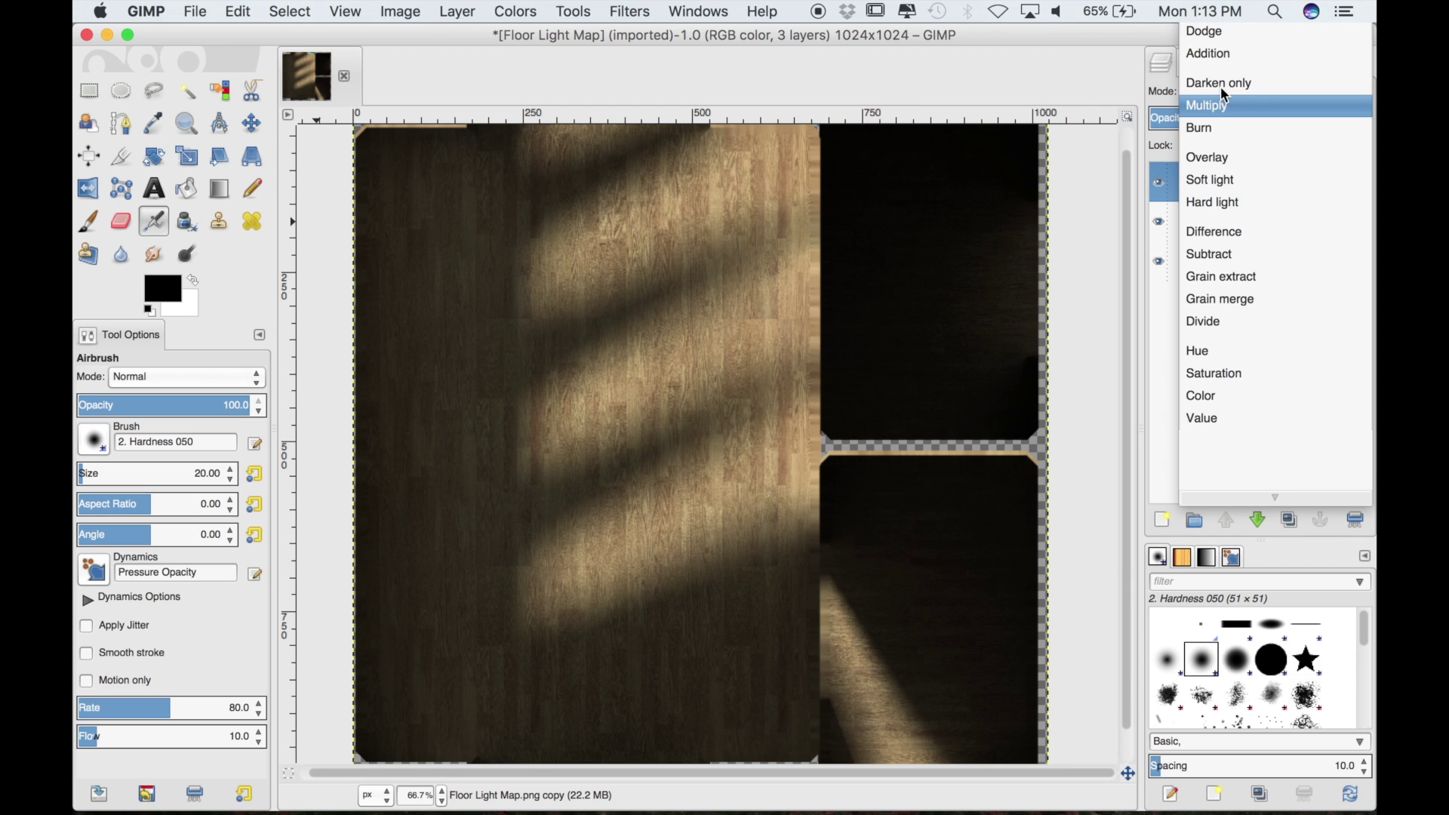
{"action": "left_click", "coordinate": [1227, 182]}
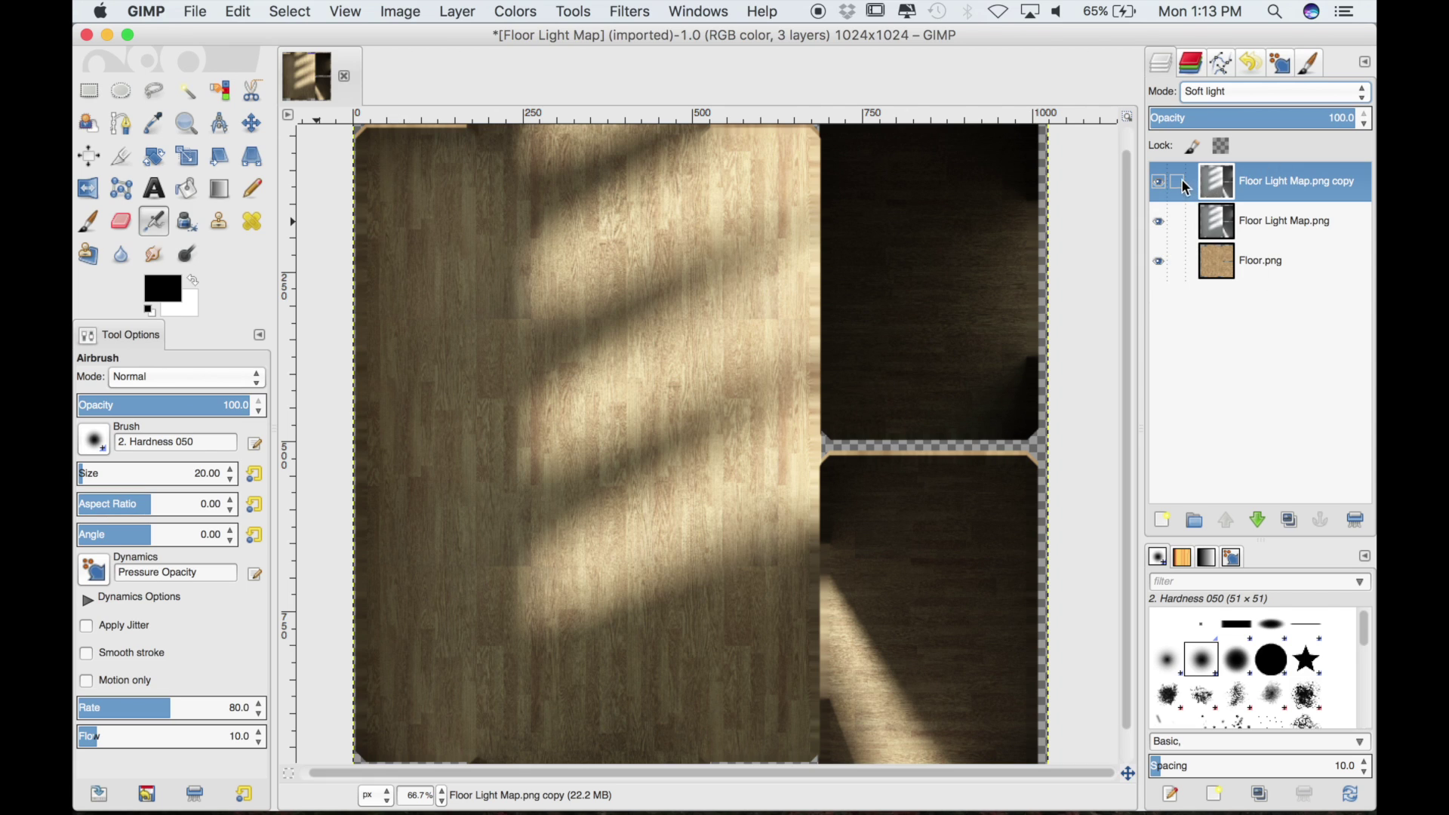
{"action": "left_click", "coordinate": [1160, 182]}
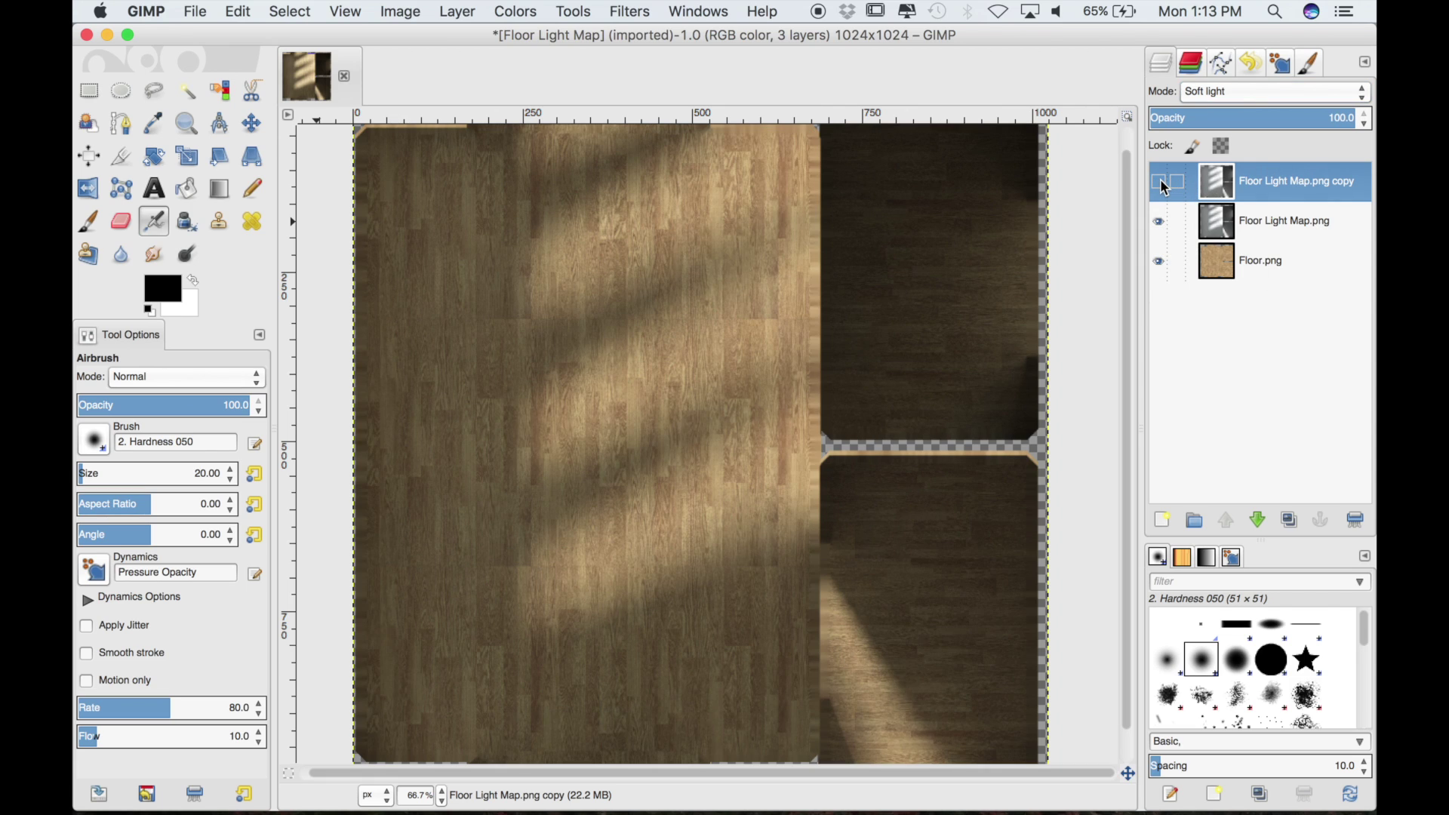
{"action": "left_click", "coordinate": [1160, 181]}
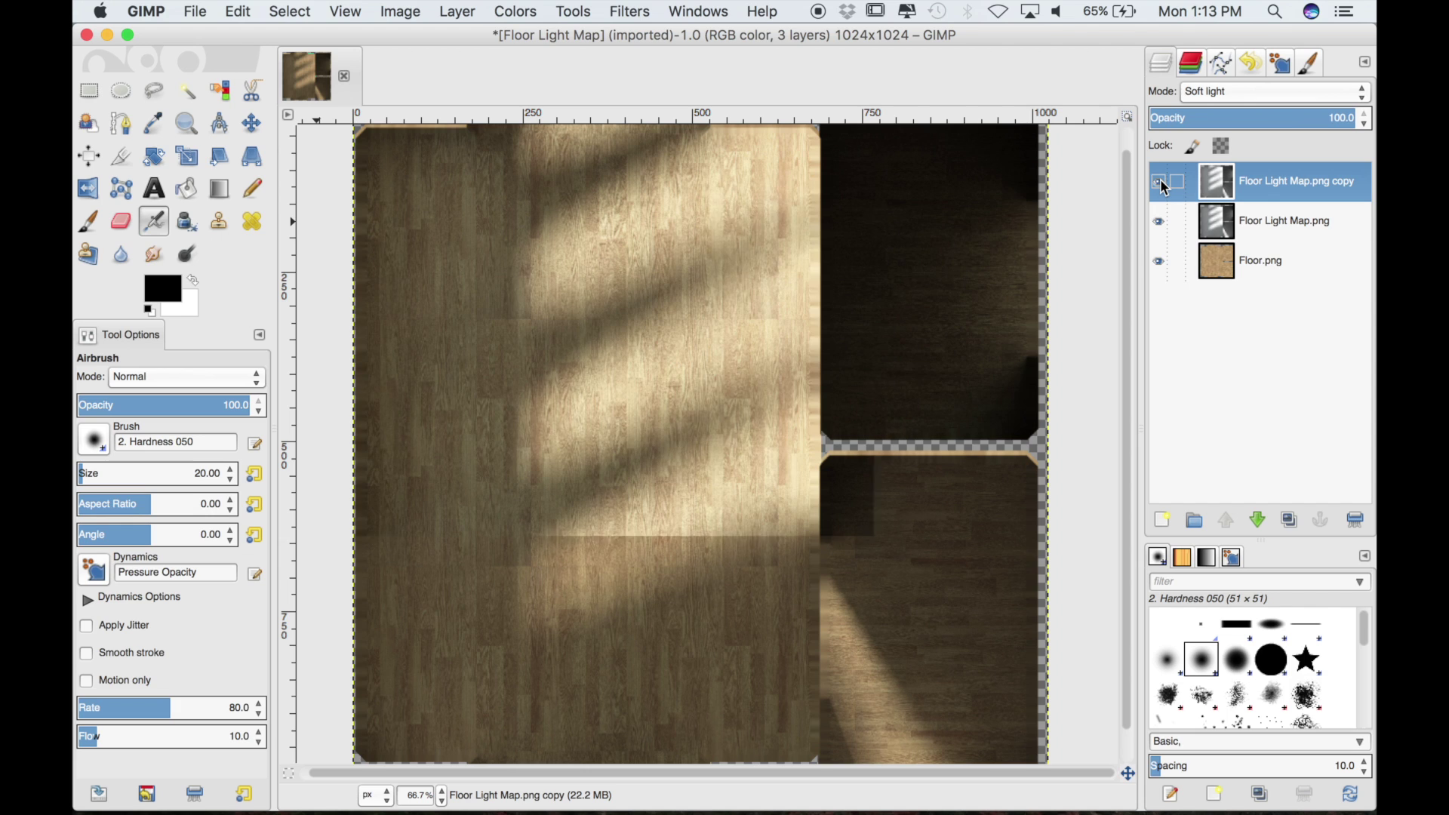
{"action": "mouse_move", "coordinate": [1319, 118]}
{"action": "left_mouse_down"}
{"action": "mouse_move", "coordinate": [1195, 117]}
{"action": "mouse_move", "coordinate": [1238, 119]}
{"action": "left_mouse_up"}
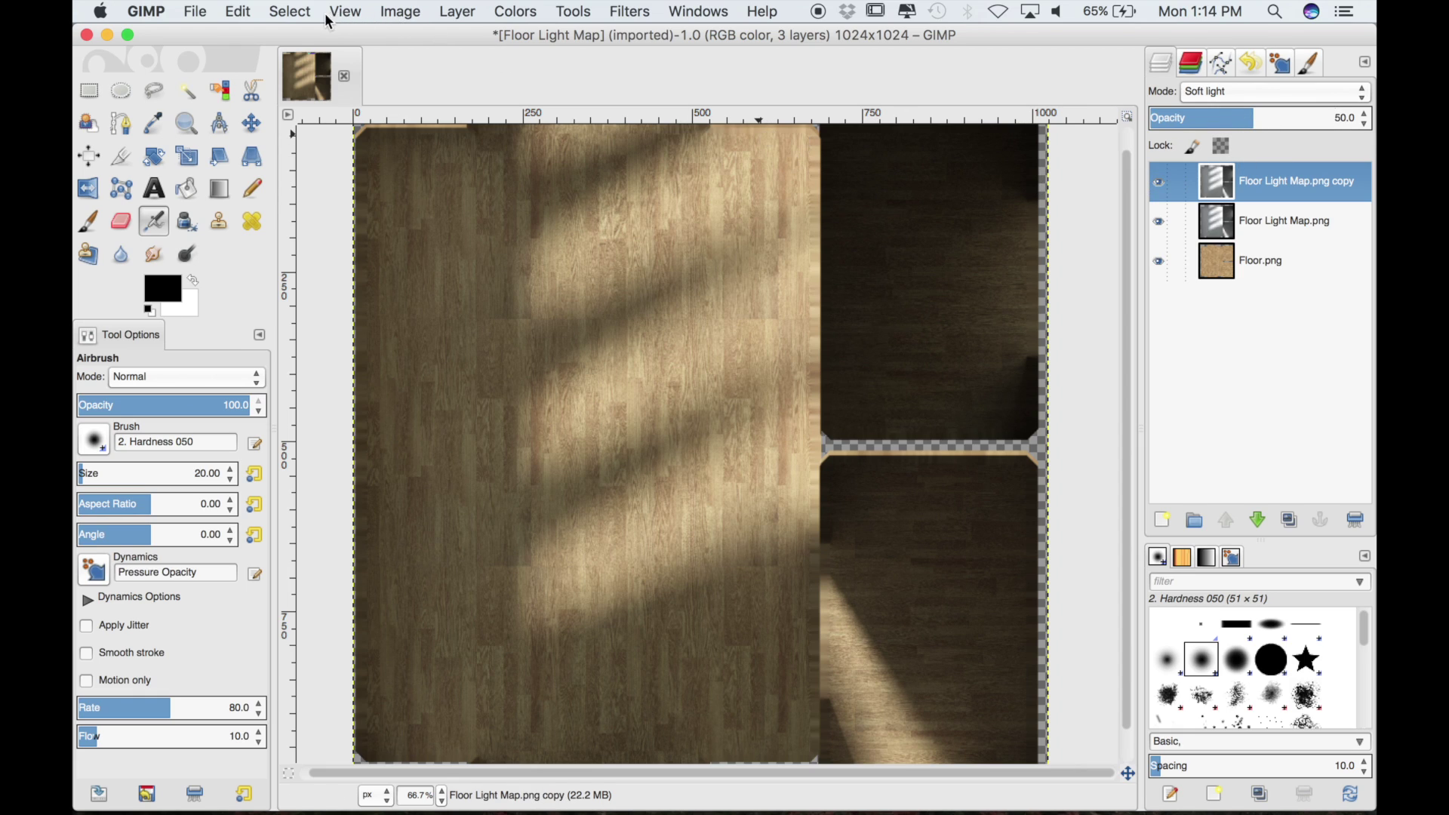
- Merge all visible layers into one, expanded as necessary
{"action": "left_click", "coordinate": [395, 13]}
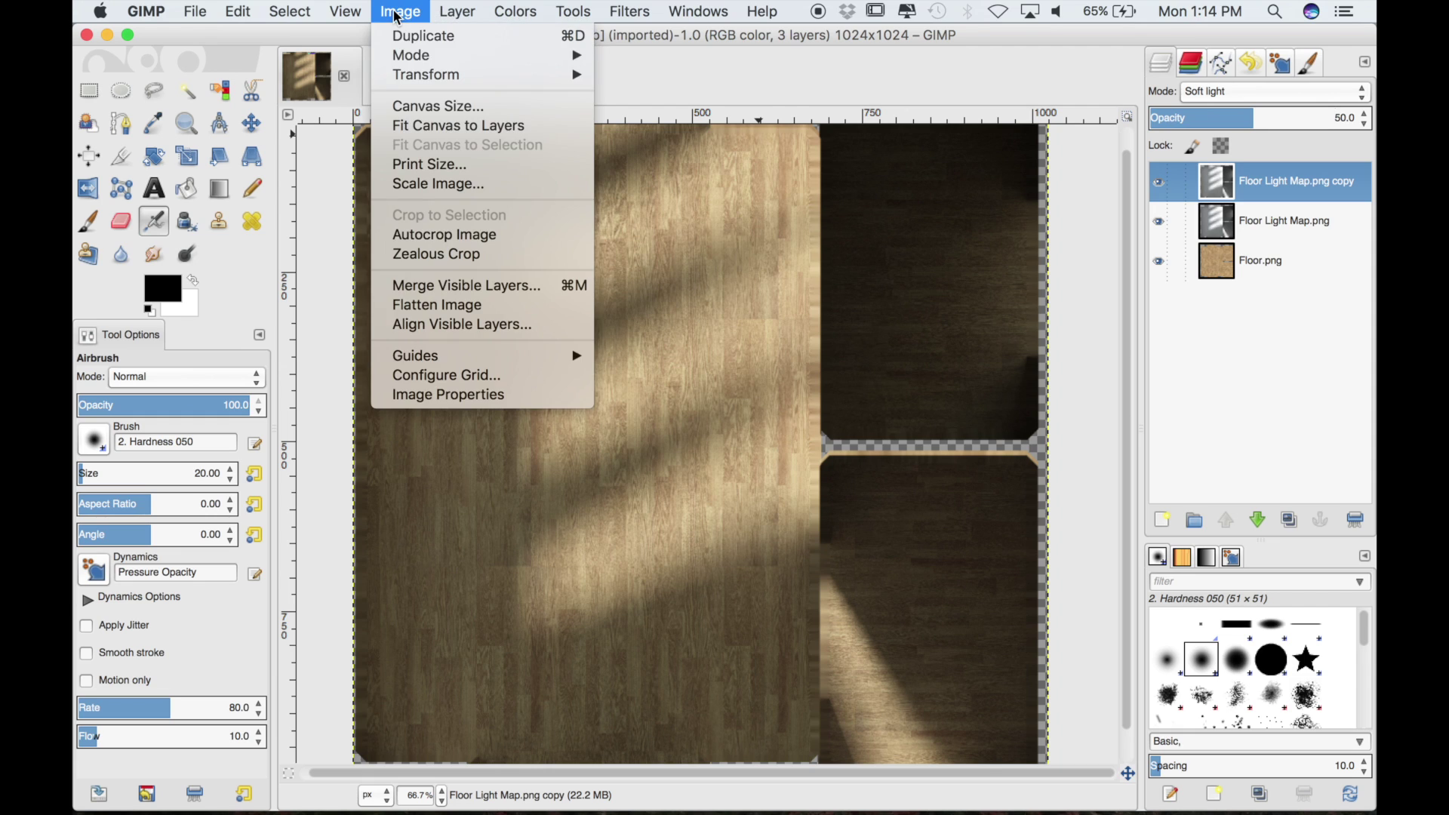
{"action": "left_click", "coordinate": [433, 286]}
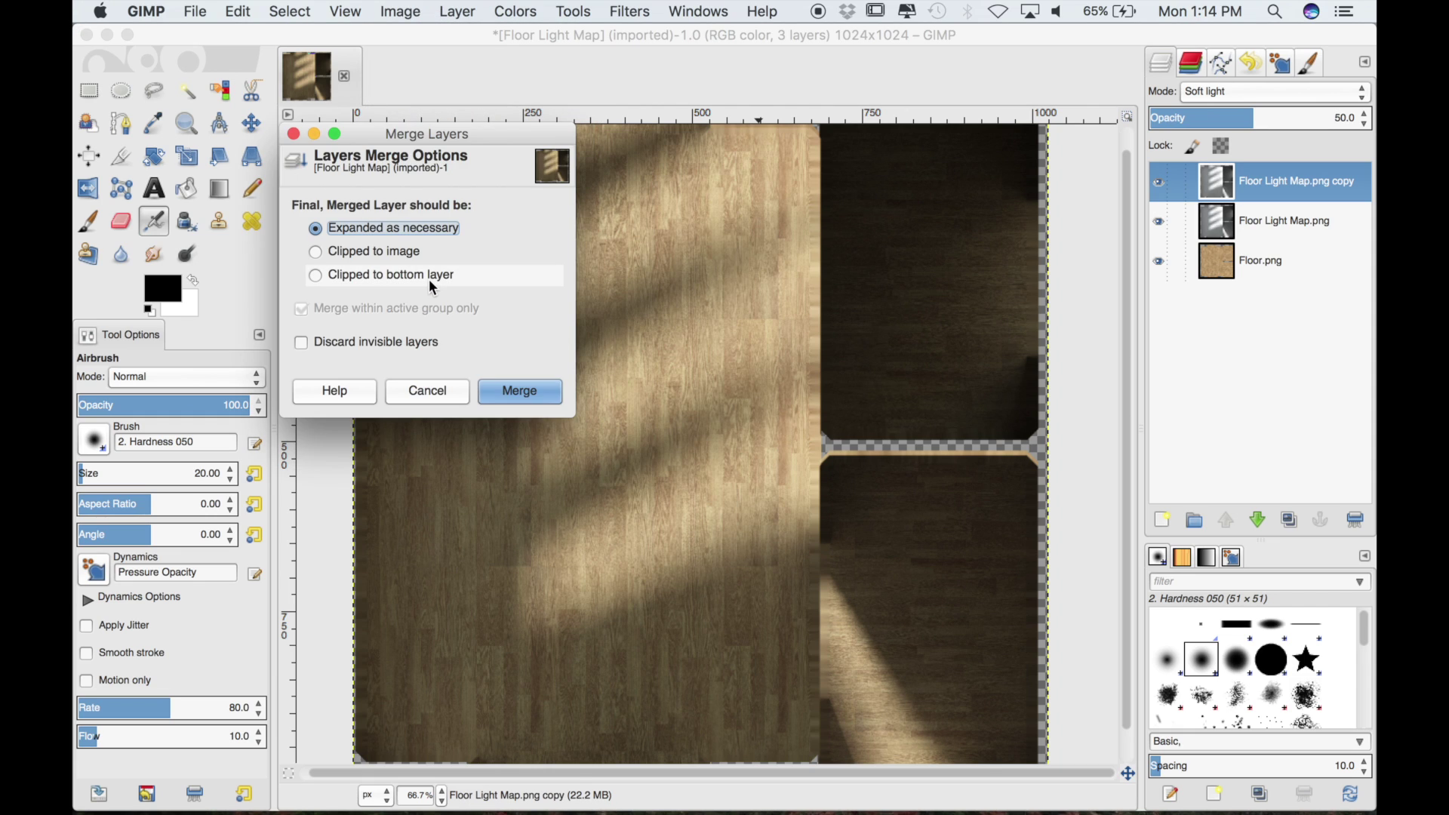
{"action": "left_click", "coordinate": [502, 391]}
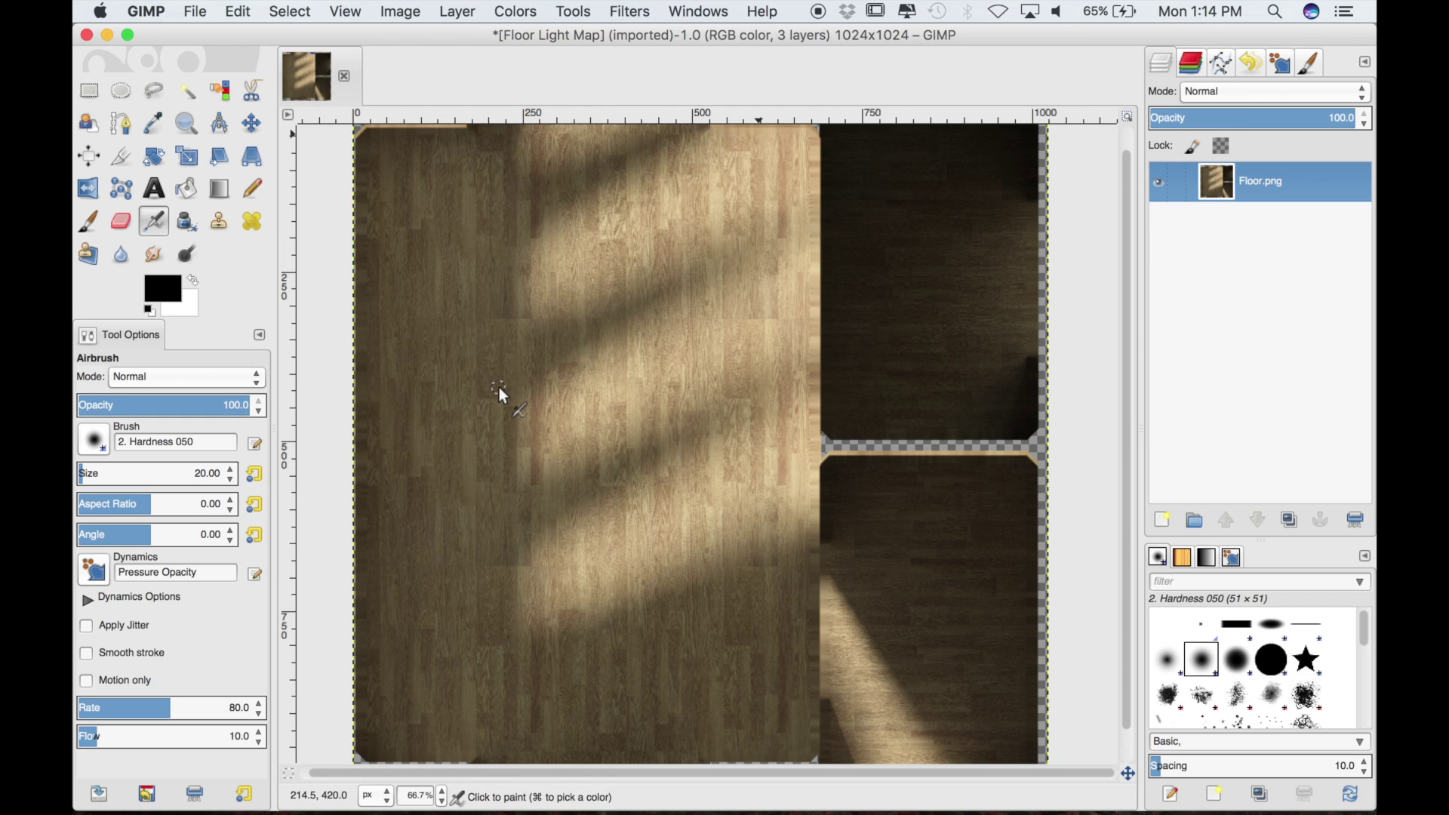
- Export the merged floor image as Floor Diffuse.jpg in the Textures folder with JPEG quality 90
{"action": "left_click", "coordinate": [197, 12]}
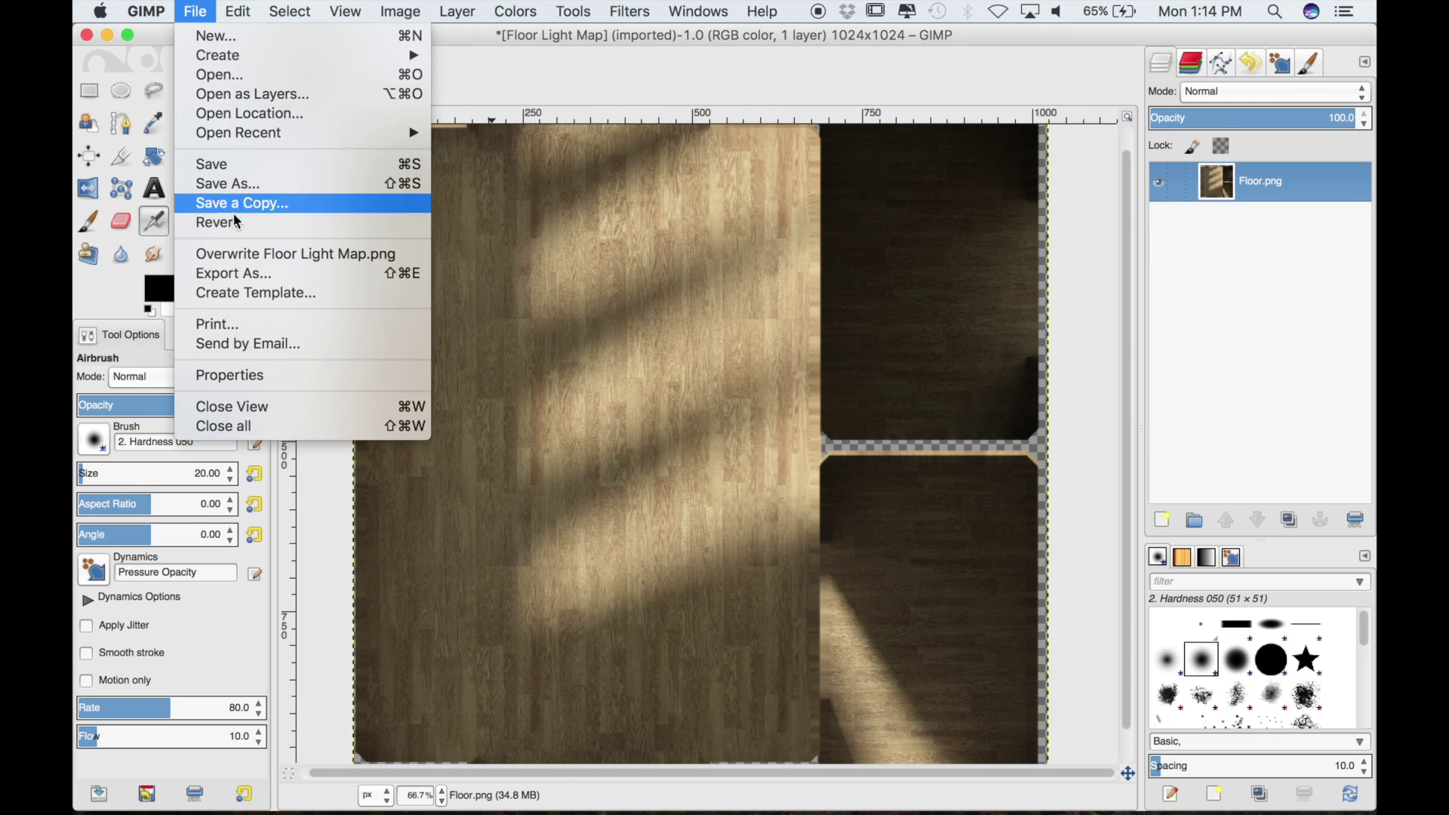
{"action": "left_click", "coordinate": [231, 274]}
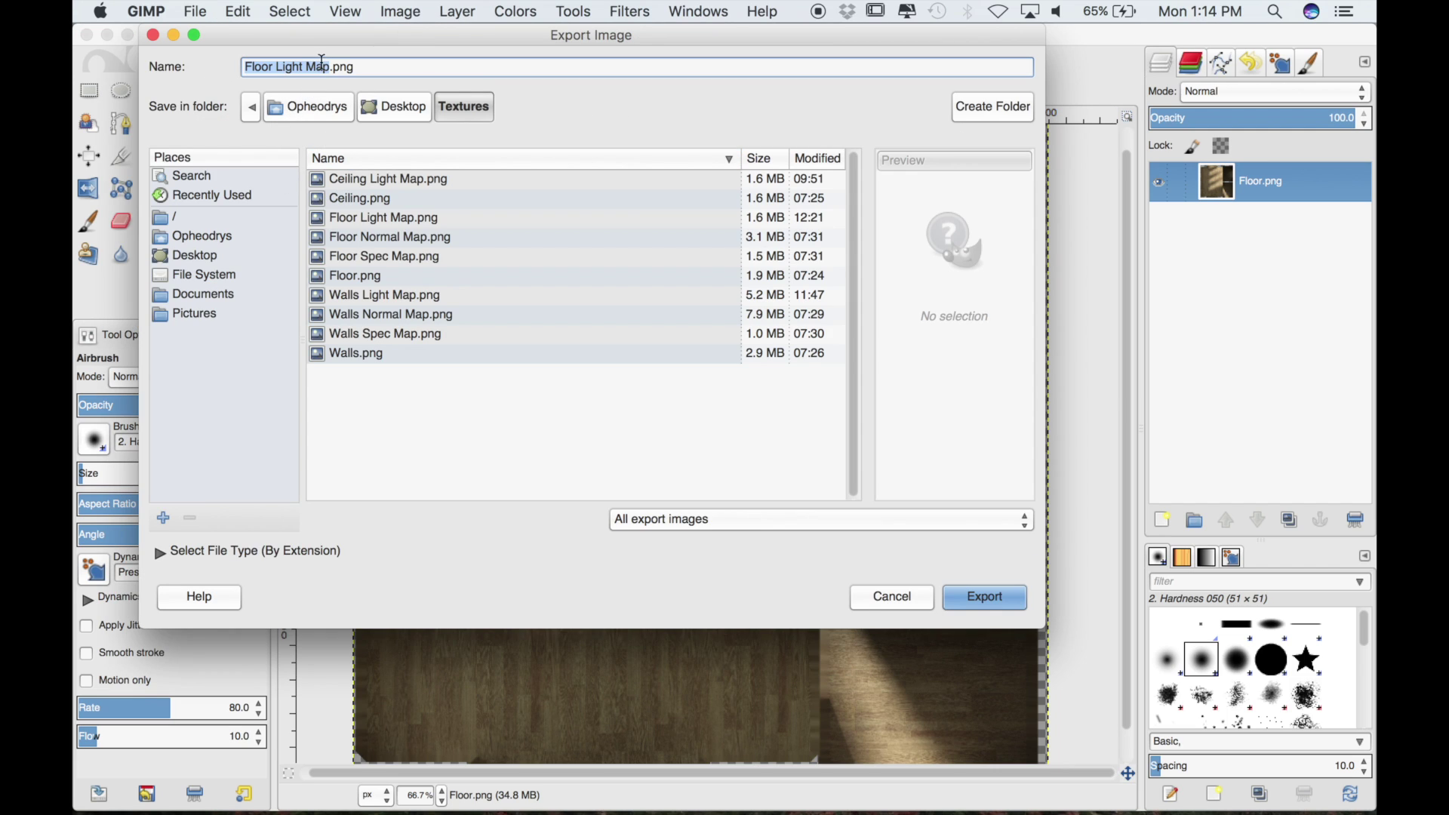
{"action": "left_click", "coordinate": [329, 67]}
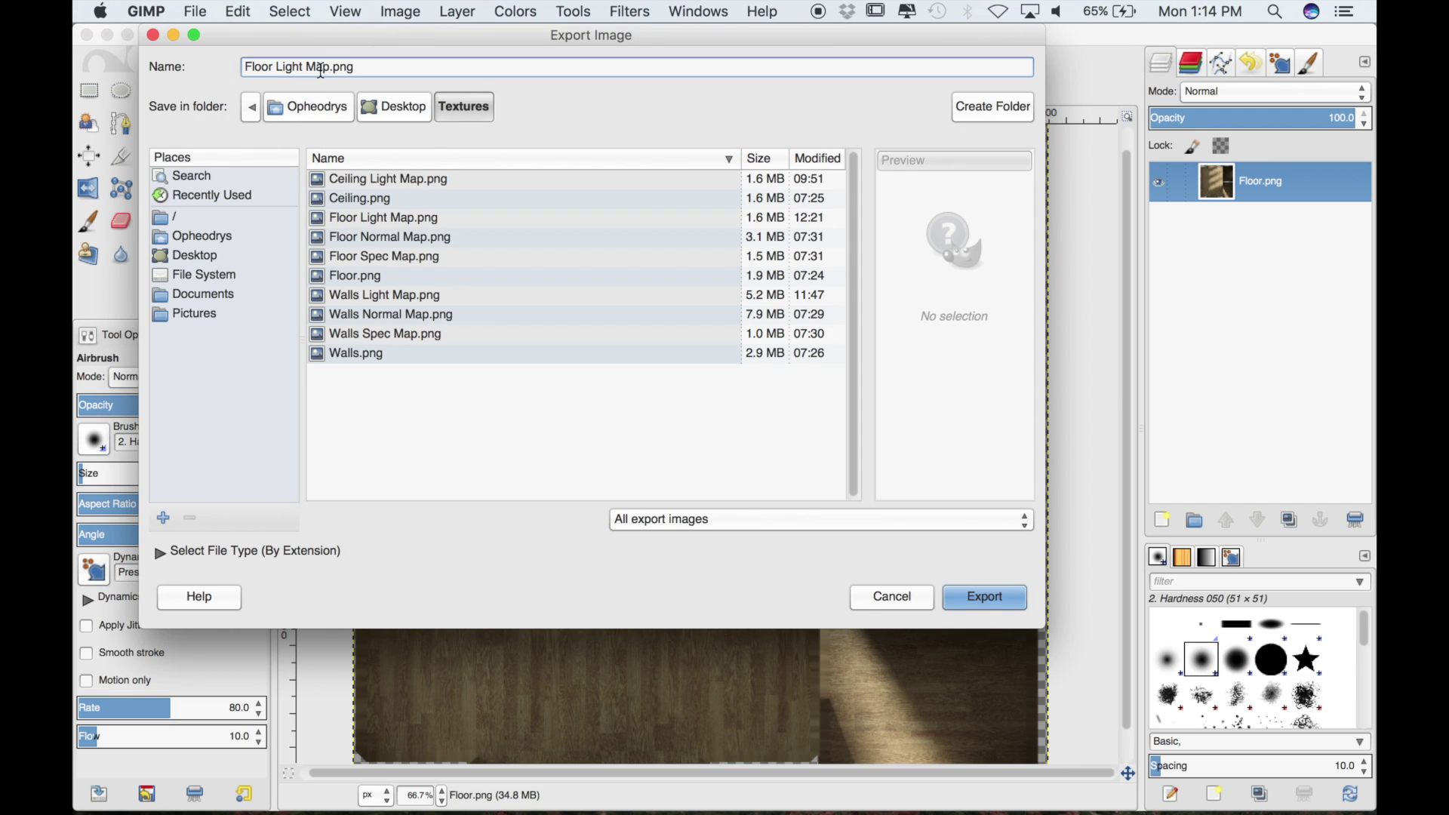
{"action": "key", "text": "BackSpace"}
{"action": "key", "text": "BackSpace"}
{"action": "key", "text": "BackSpace"}
{"action": "key", "text": "BackSpace"}
{"action": "key", "text": "BackSpace"}
{"action": "key", "text": "BackSpace"}
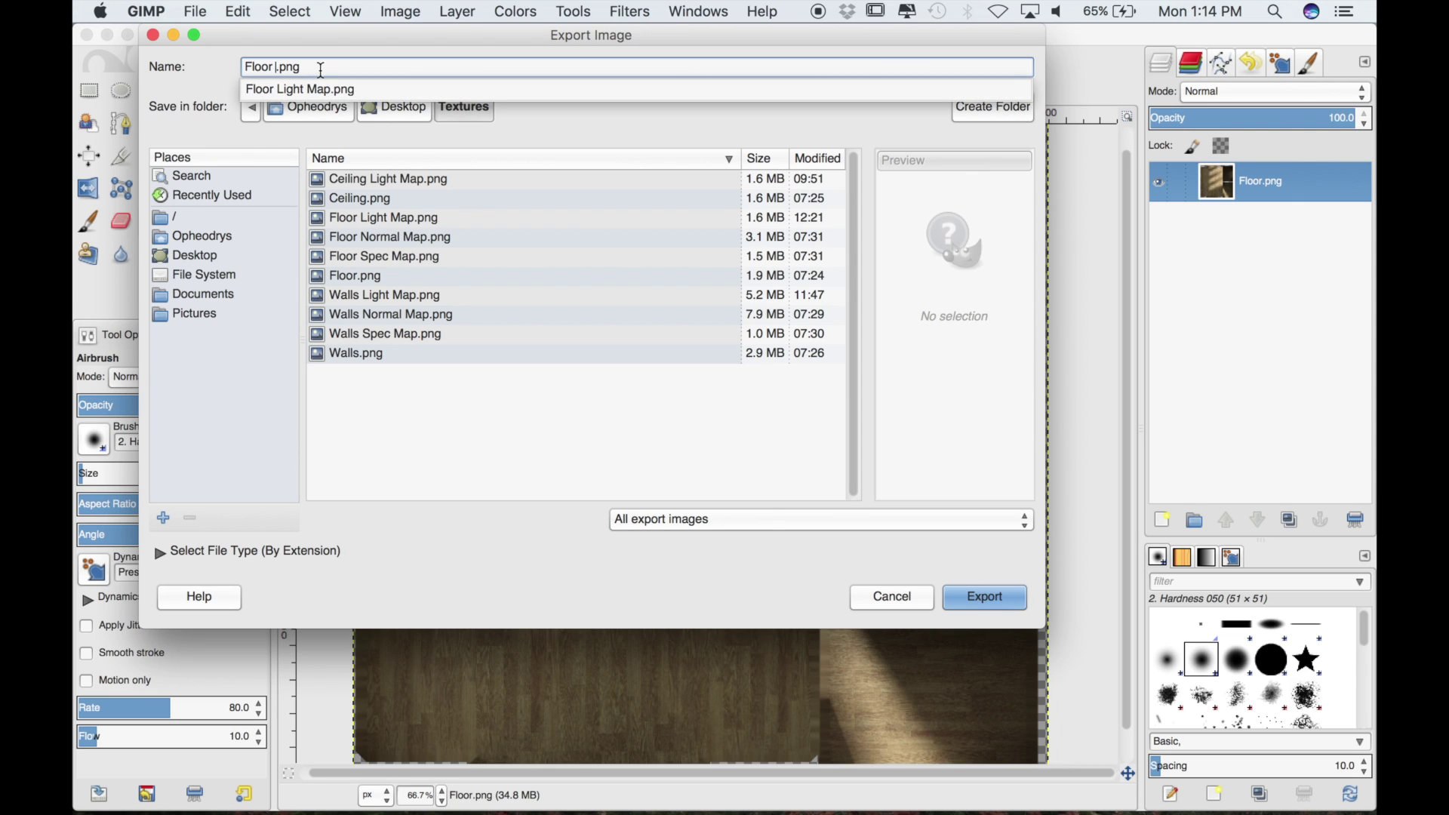
{"action": "type", "text": "Diffuse."}
{"action": "left_click", "coordinate": [654, 122]}
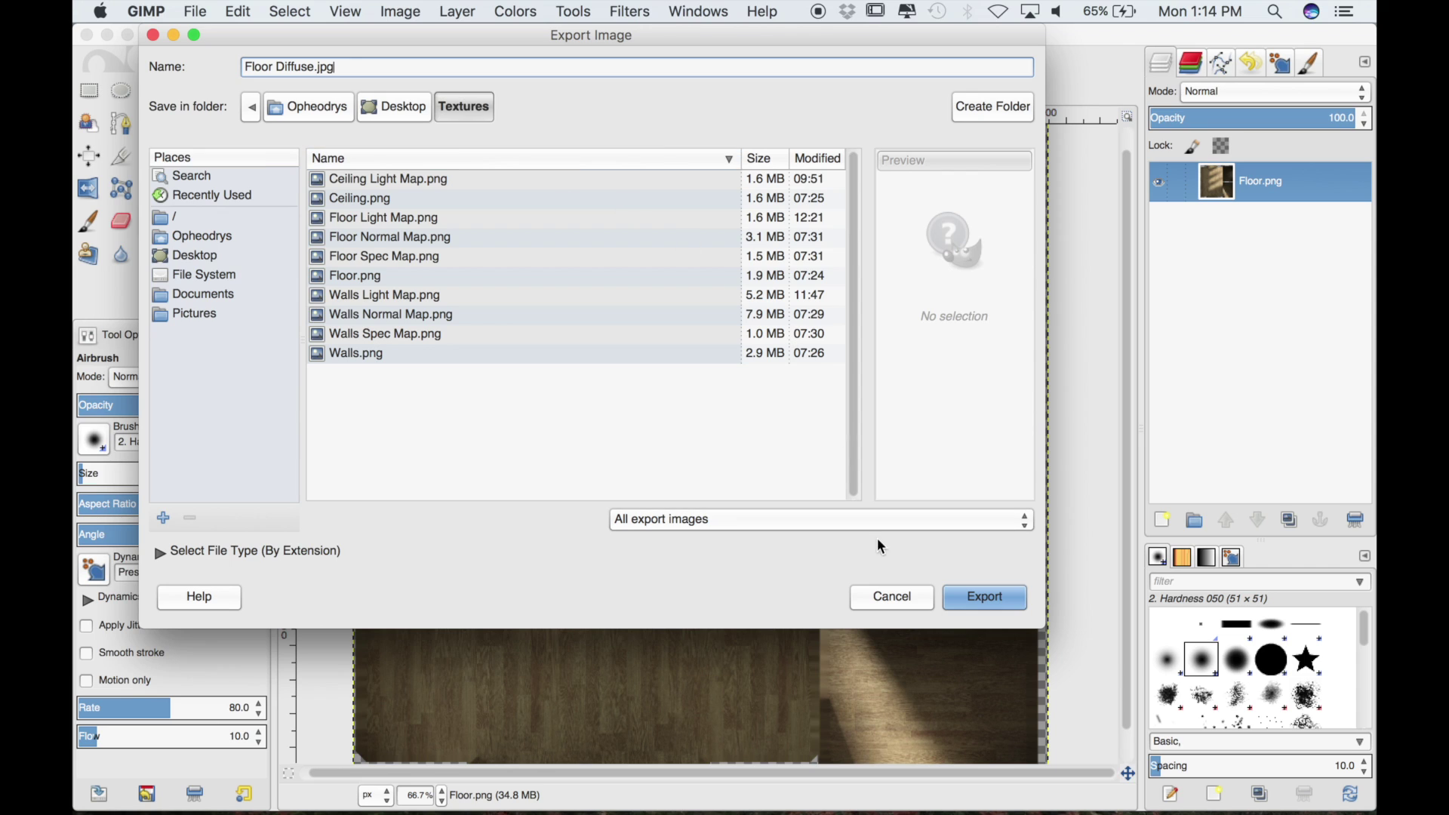
{"action": "left_click", "coordinate": [976, 610]}
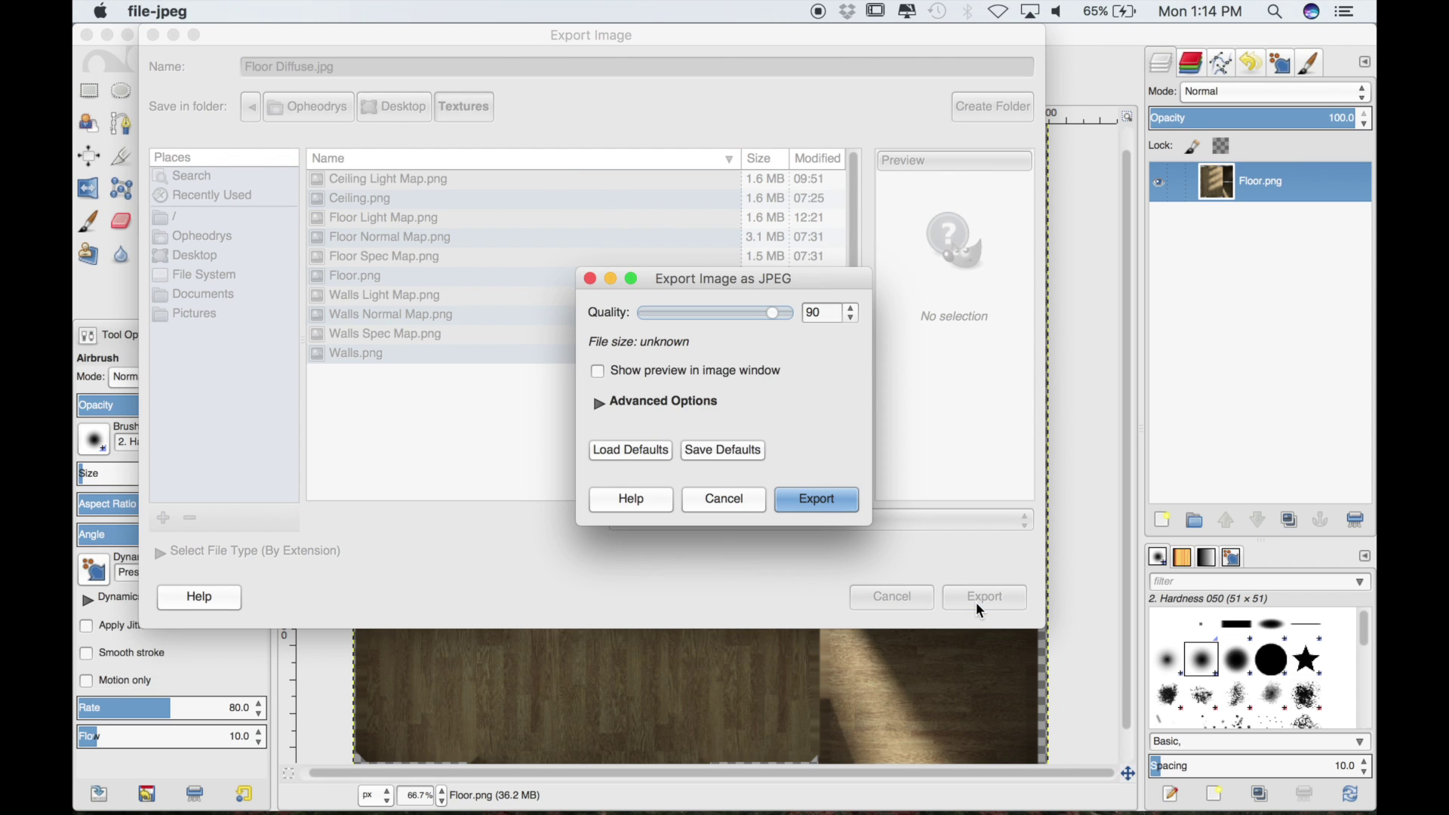
{"action": "left_click", "coordinate": [824, 501]}
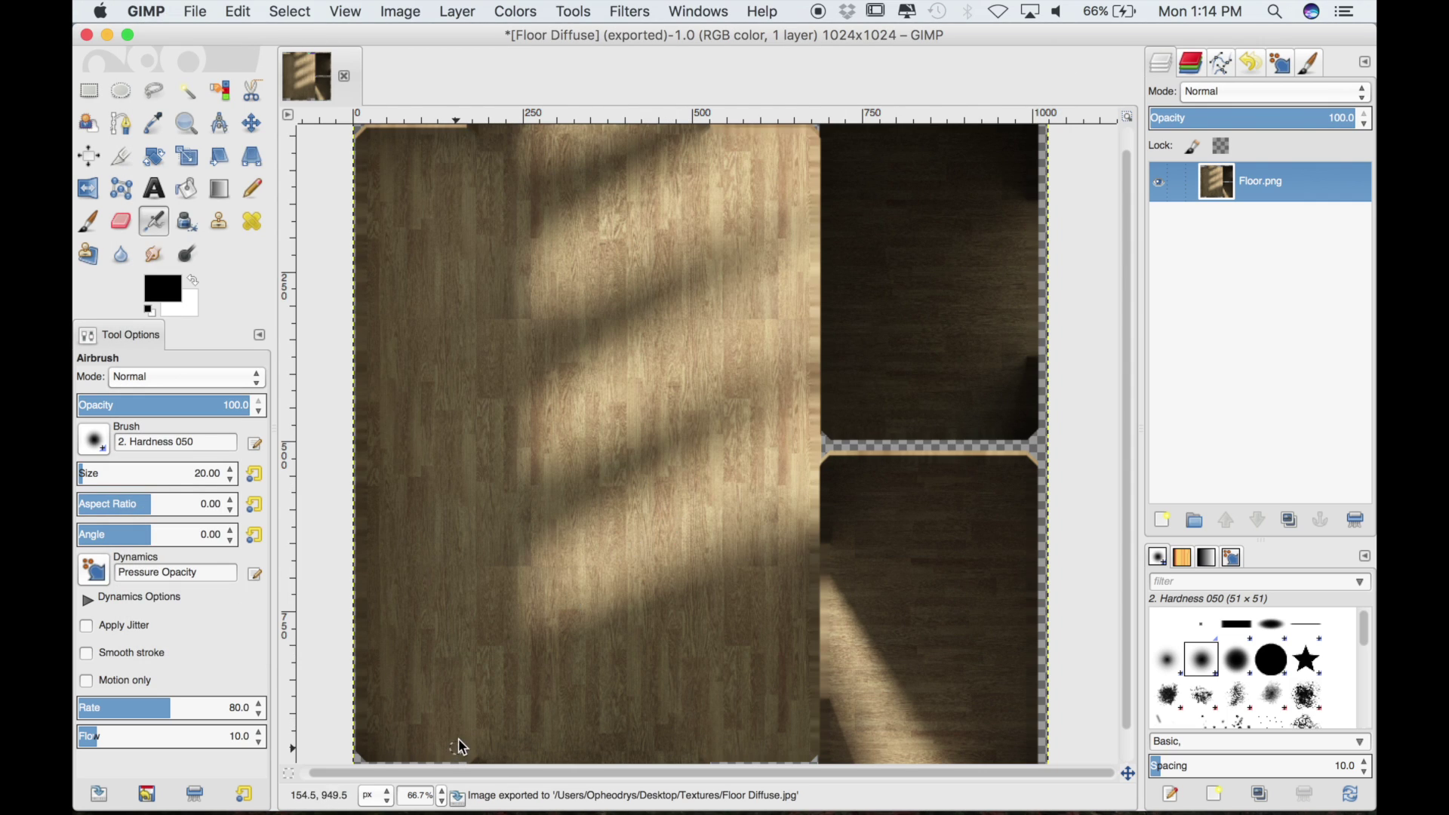
- Close the floor image discarding its changes, and open Walls Light Map.png from the Textures folder in GIMP
{"action": "left_click", "coordinate": [345, 77]}
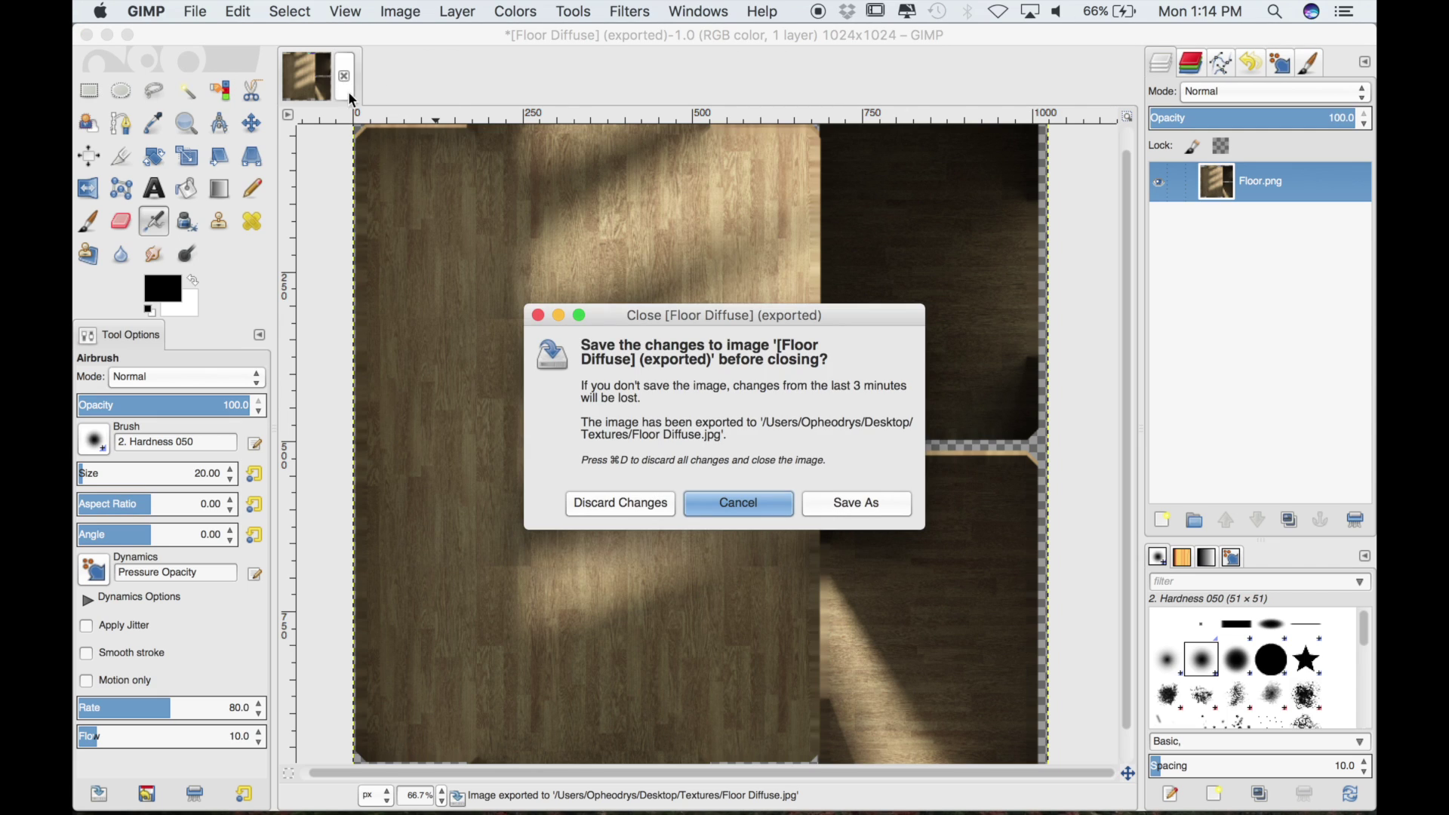
{"action": "left_click", "coordinate": [648, 502]}
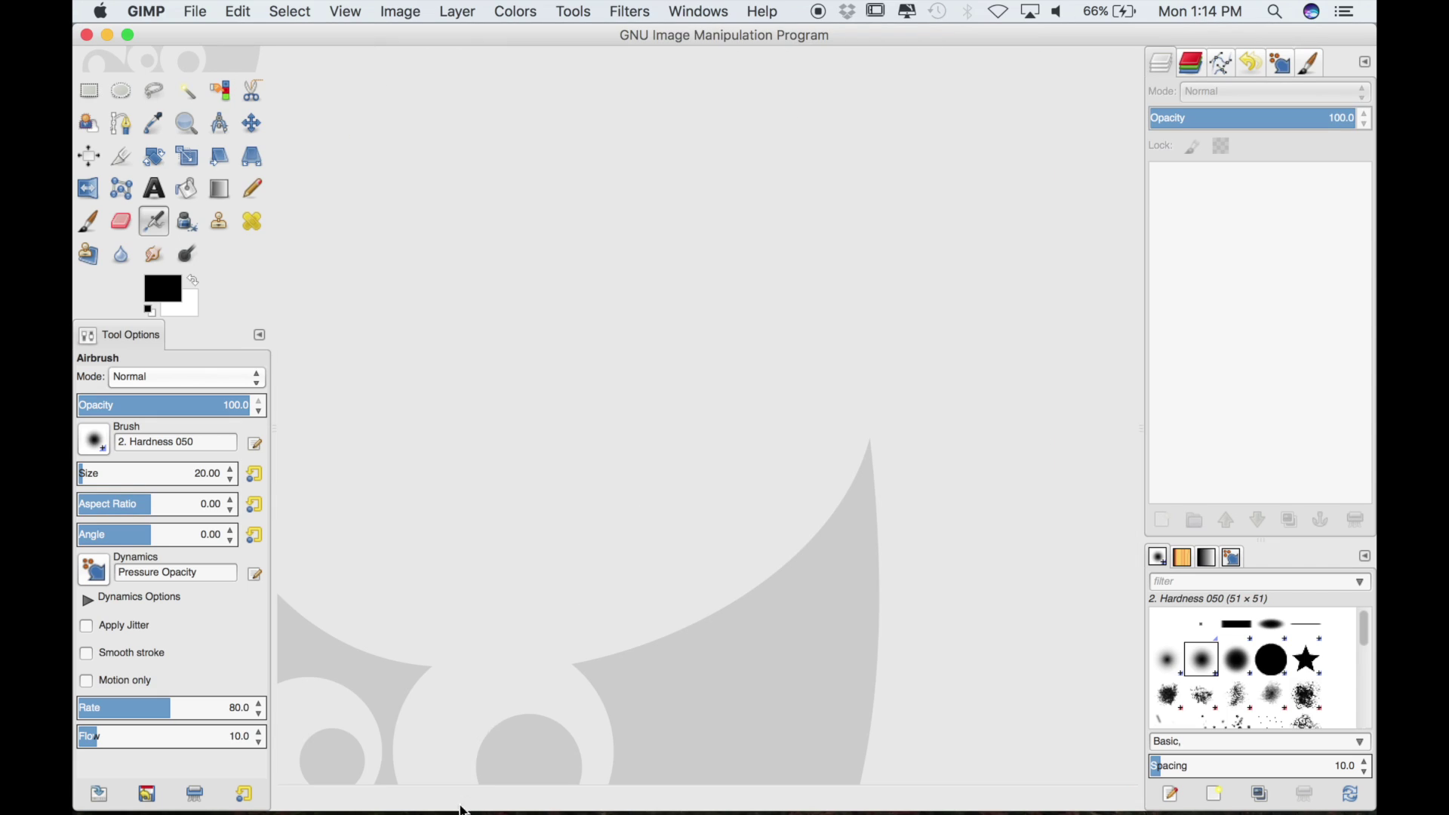
{"action": "left_click", "coordinate": [147, 789]}
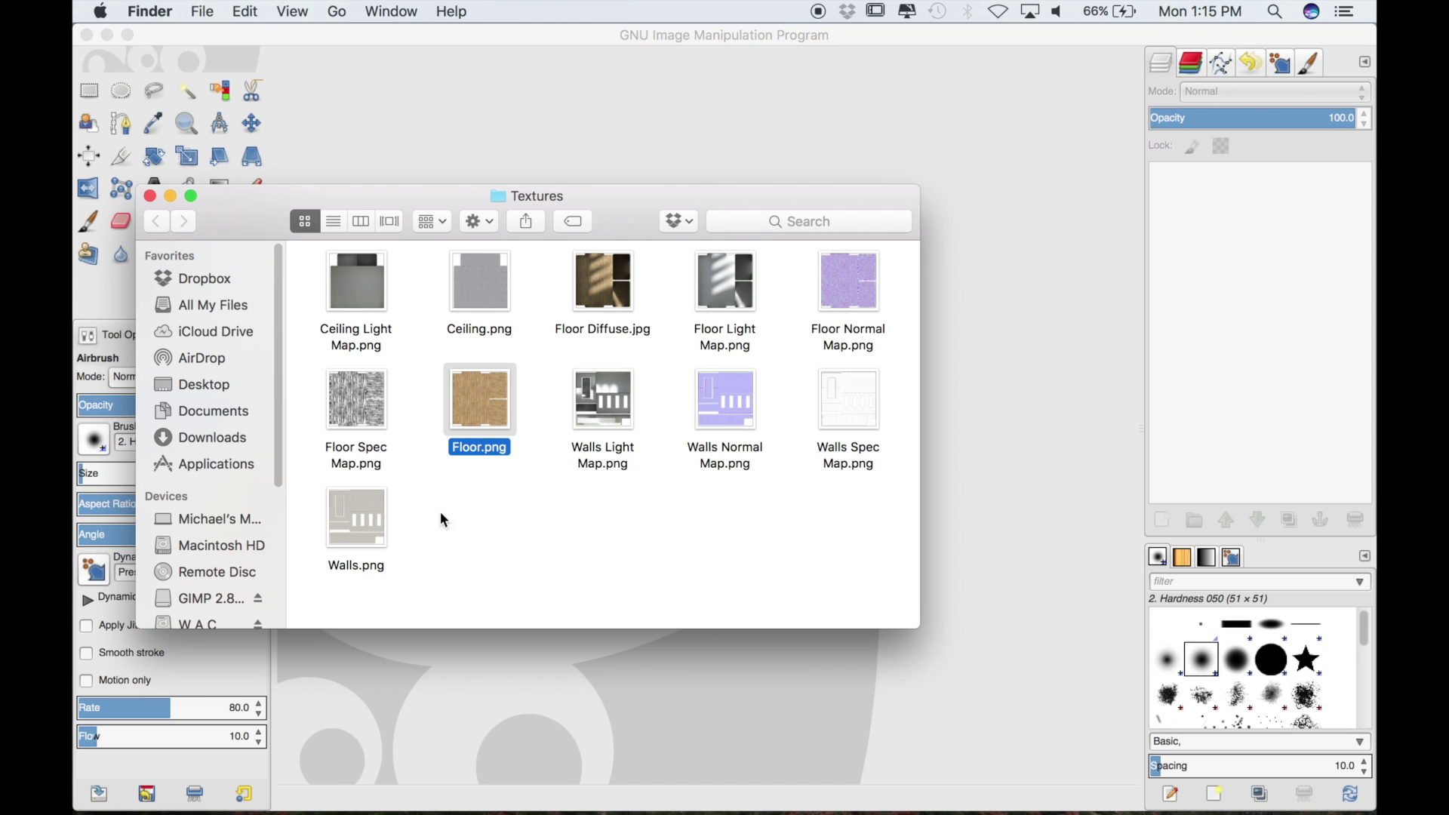
{"action": "left_click_drag", "start_coordinate": [600, 413], "coordinate": [969, 400]}
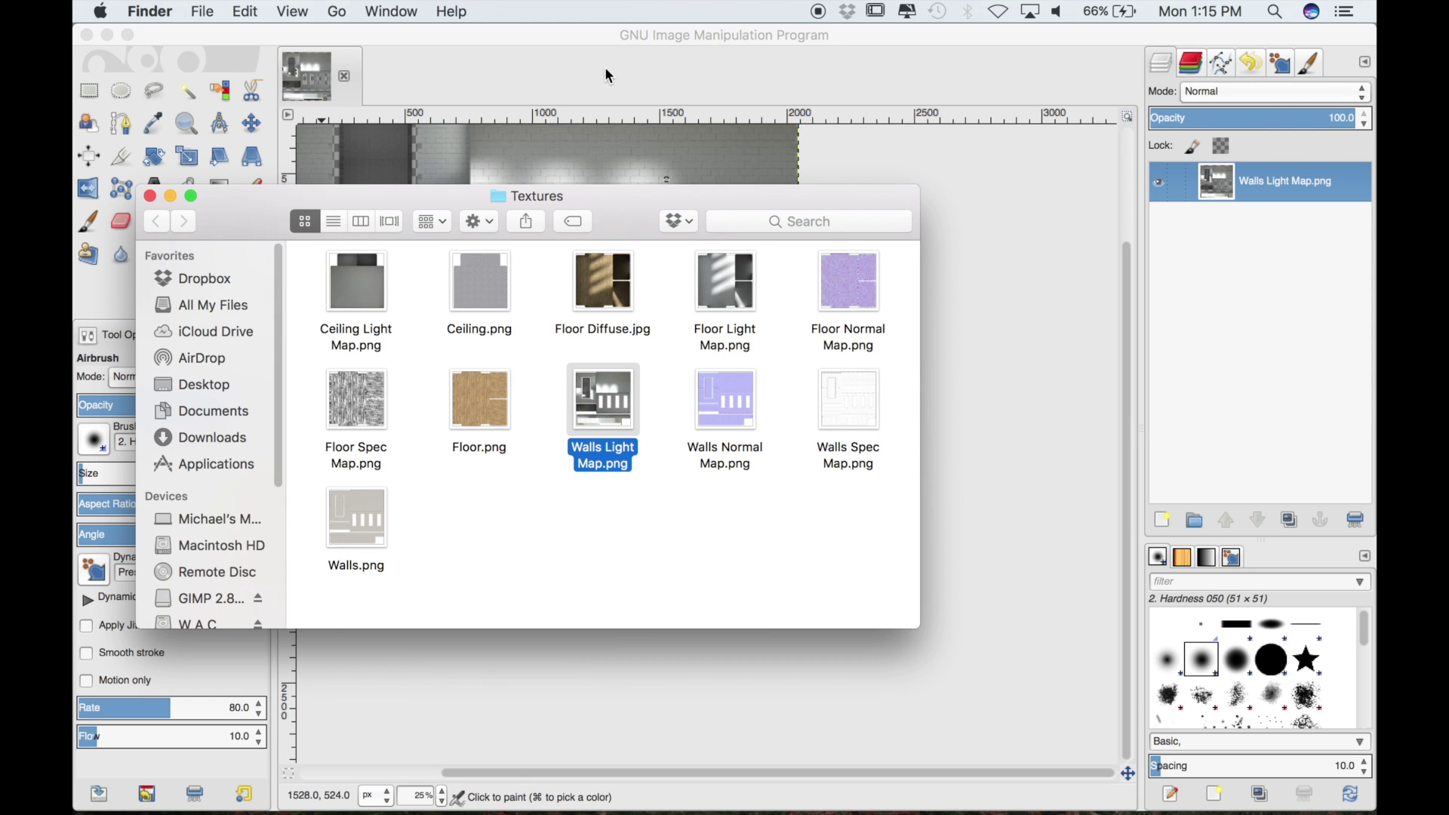
- Examine the walls light map up close, including the brick areas, the light patches and the edges between wall sections
{"action": "left_click", "coordinate": [595, 35]}
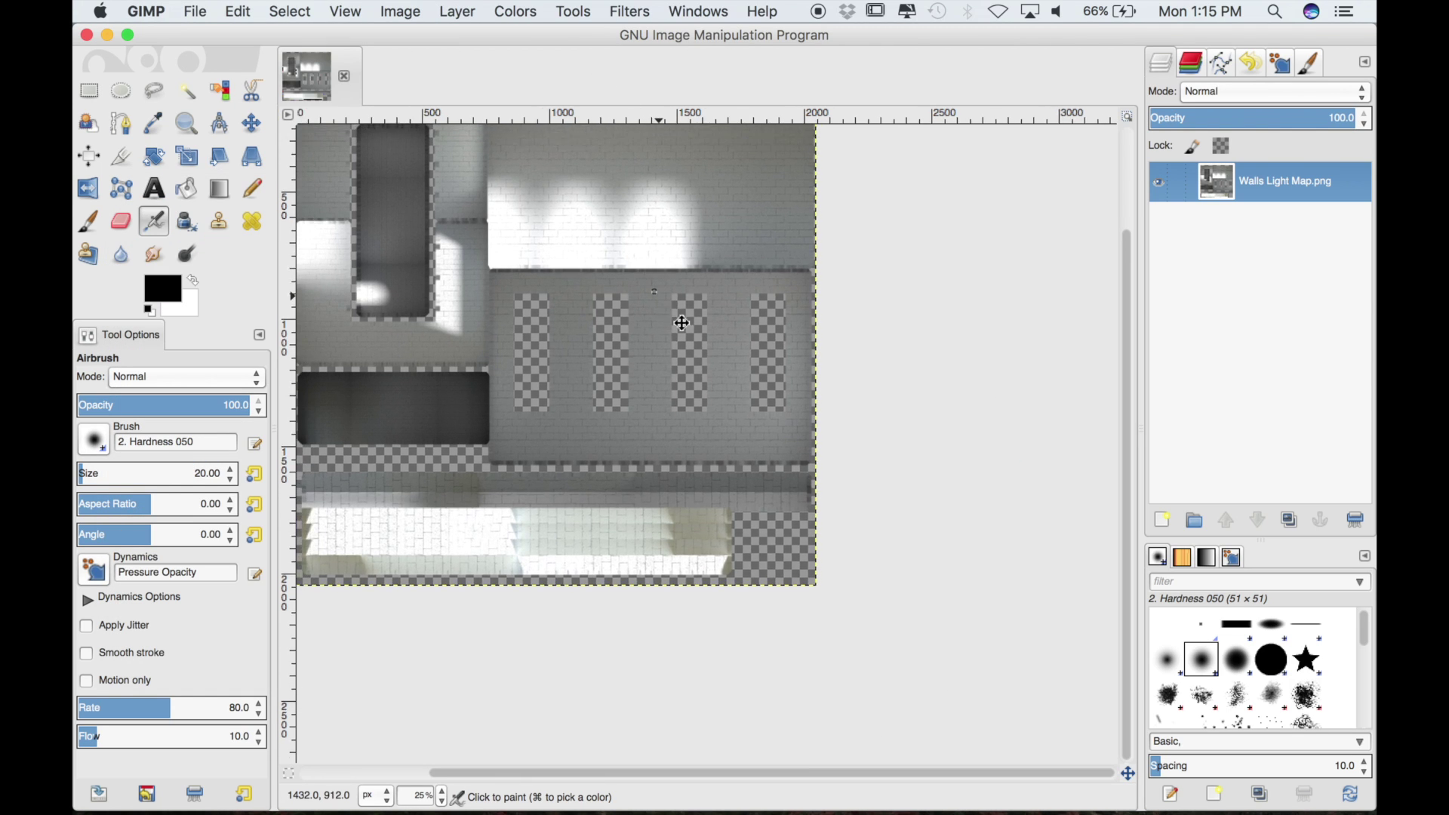
{"action": "middle_click_drag", "start_coordinate": [776, 437], "coordinate": [789, 406]}
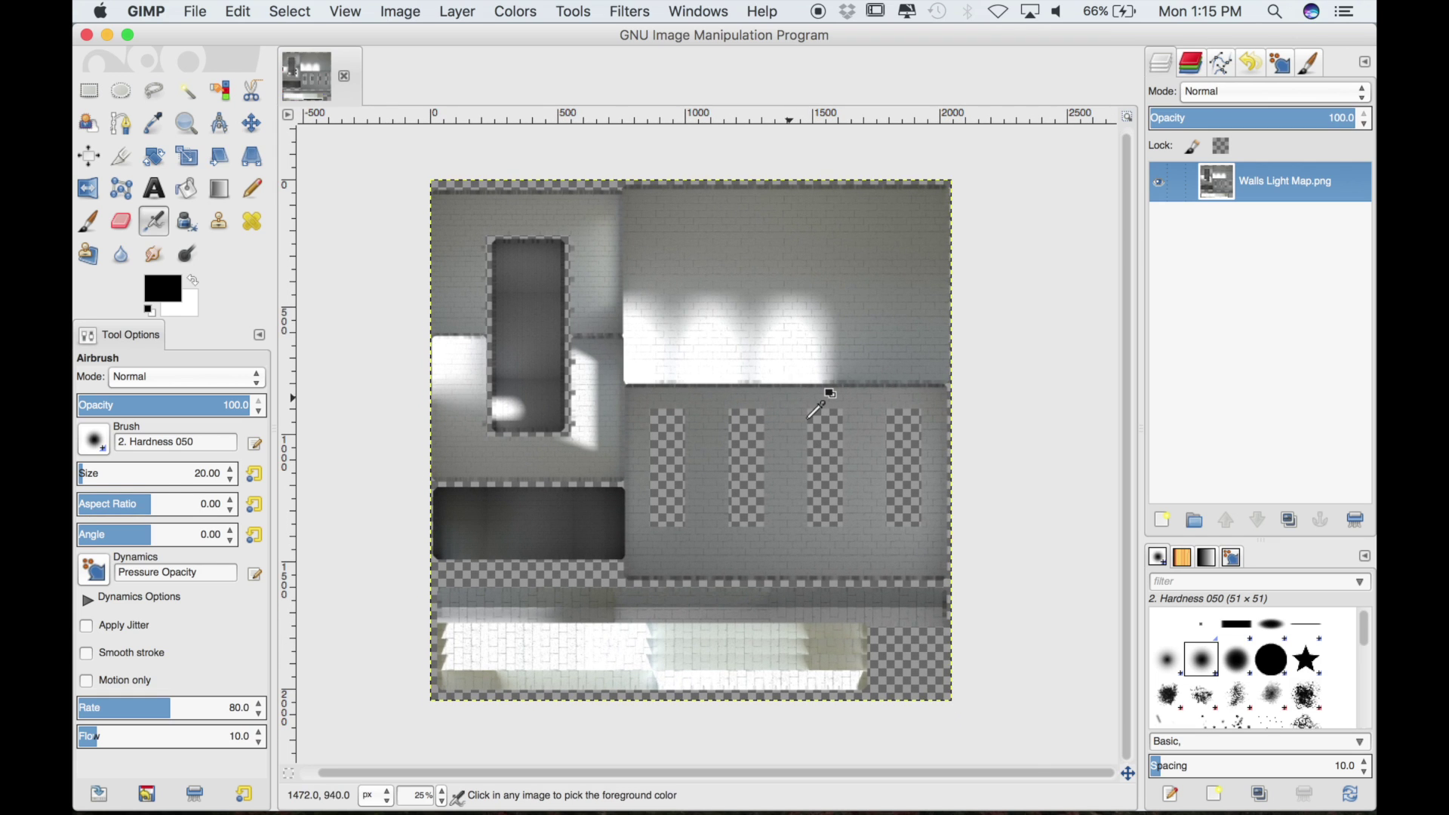
{"action": "scroll", "coordinate": [805, 419], "scroll_direction": "up", "scroll_amount": 3, "text": "ctrl"}
{"action": "middle_click_drag", "start_coordinate": [611, 334], "coordinate": [809, 601]}
{"action": "scroll", "coordinate": [724, 523], "scroll_direction": "up", "scroll_amount": 3, "text": "ctrl"}
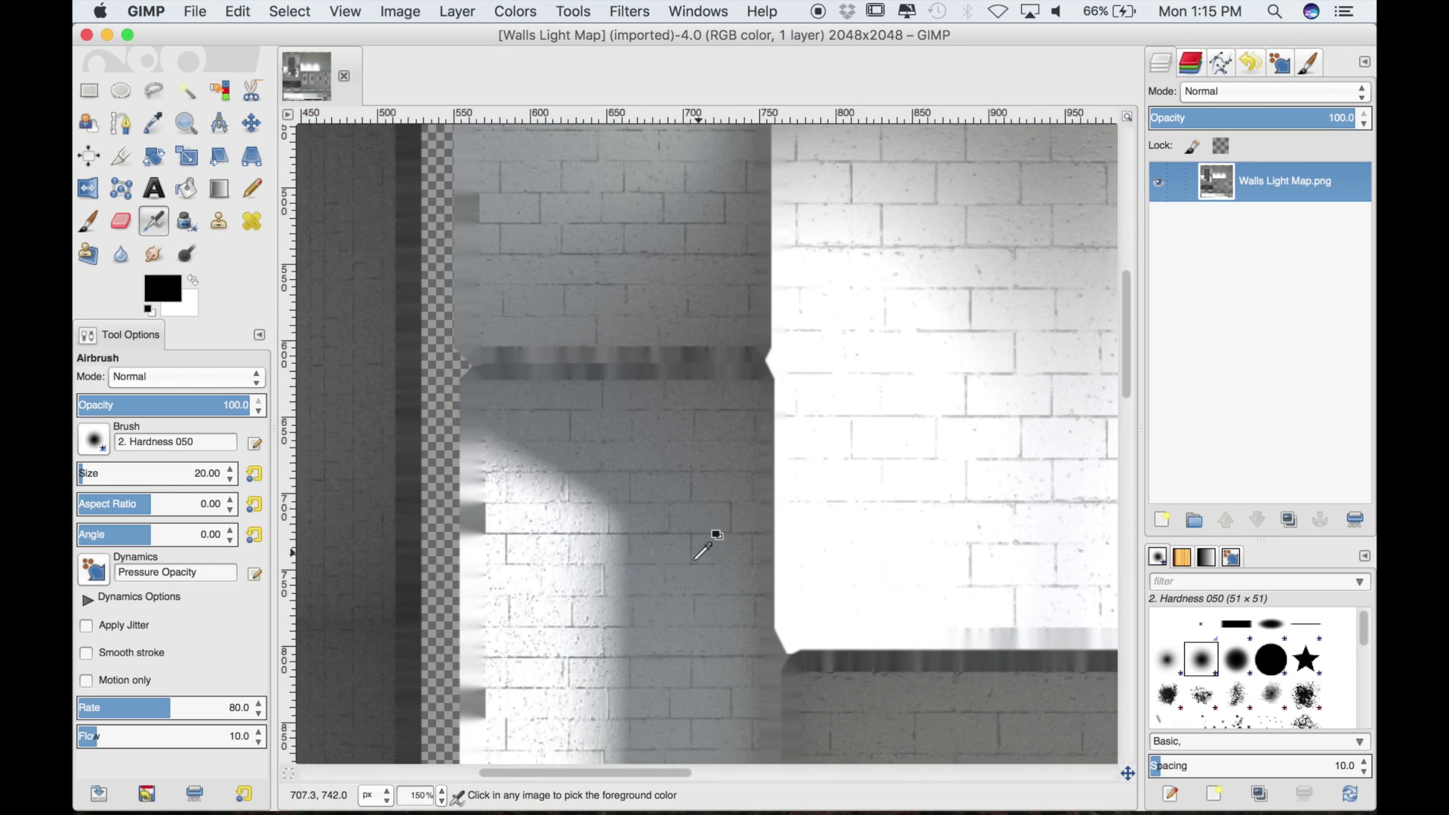
{"action": "mouse_move", "coordinate": [770, 476]}
{"action": "middle_mouse_down"}
{"action": "mouse_move", "coordinate": [645, 527]}
{"action": "mouse_move", "coordinate": [835, 420]}
{"action": "mouse_move", "coordinate": [993, 302]}
{"action": "mouse_move", "coordinate": [944, 249]}
{"action": "mouse_move", "coordinate": [937, 265]}
{"action": "middle_mouse_up"}
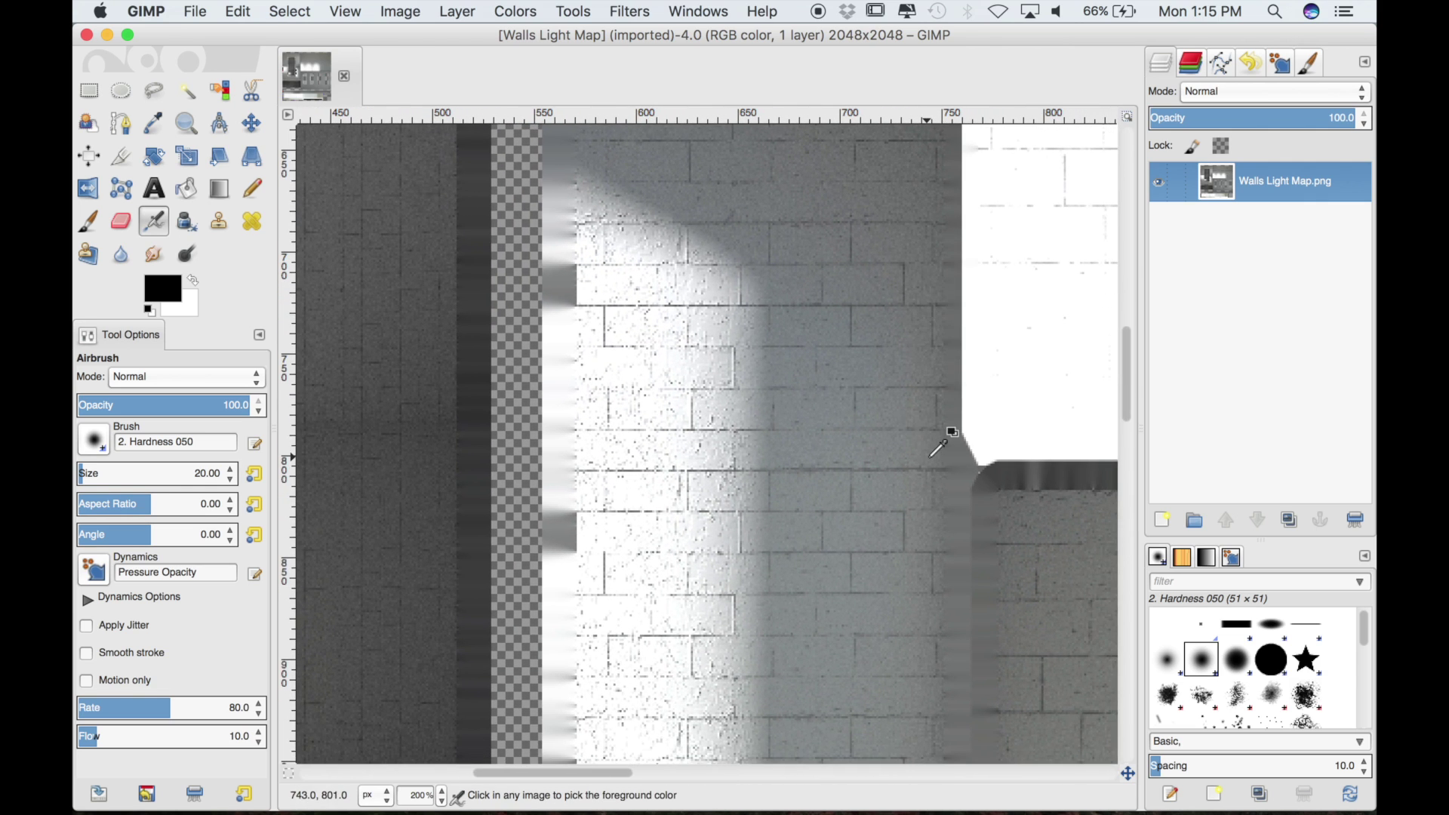
{"action": "scroll", "coordinate": [940, 434], "scroll_direction": "down", "scroll_amount": 1, "text": "ctrl"}
{"action": "scroll", "coordinate": [940, 434], "scroll_direction": "down", "scroll_amount": 2, "text": "ctrl"}
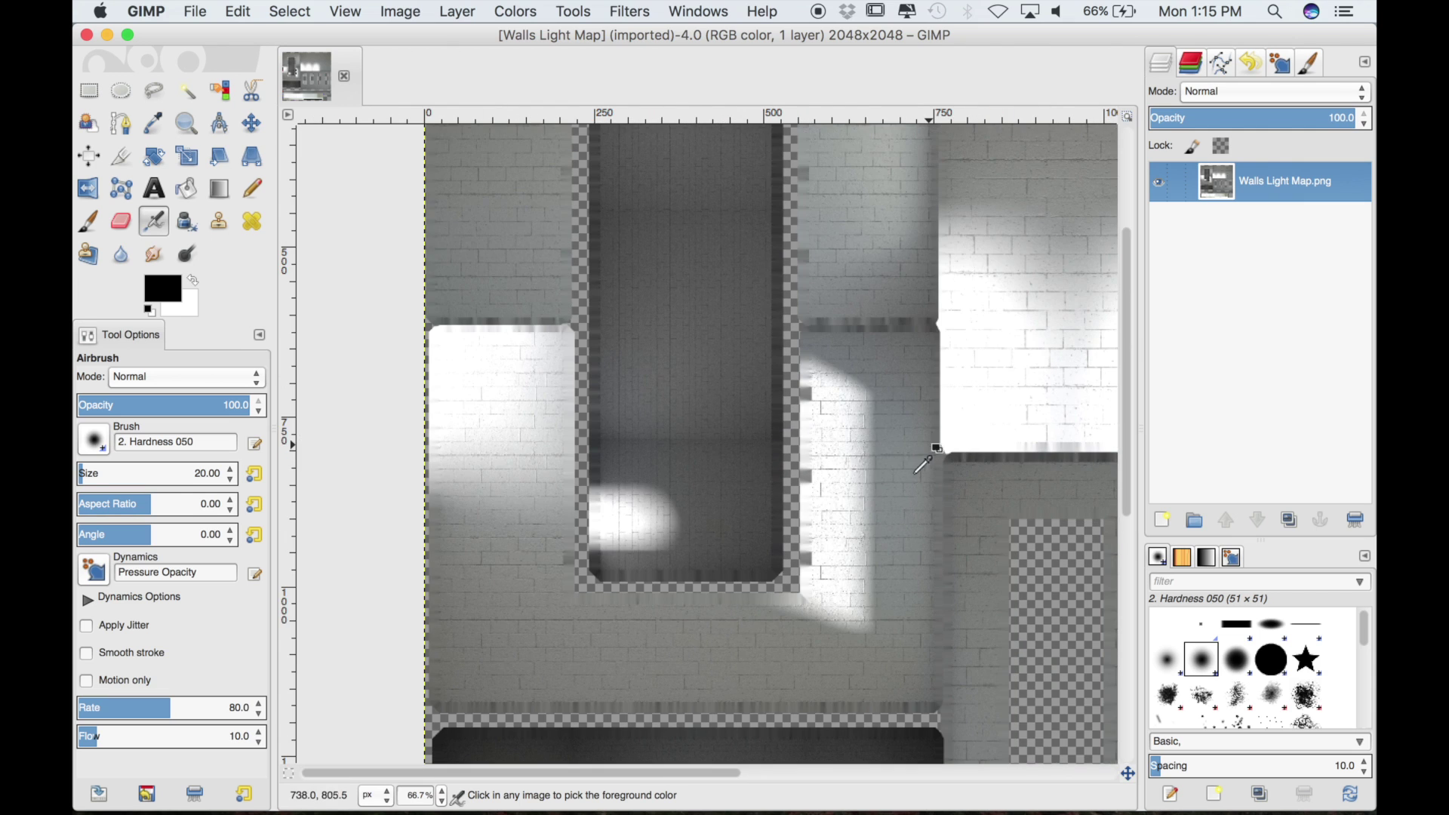
{"action": "middle_click_drag", "start_coordinate": [863, 524], "coordinate": [793, 664]}
{"action": "scroll", "coordinate": [808, 660], "scroll_direction": "up", "scroll_amount": 2, "text": "ctrl"}
{"action": "scroll", "coordinate": [822, 664], "scroll_direction": "down", "scroll_amount": 1, "text": "ctrl"}
{"action": "scroll", "coordinate": [830, 663], "scroll_direction": "down", "scroll_amount": 2, "text": "ctrl"}
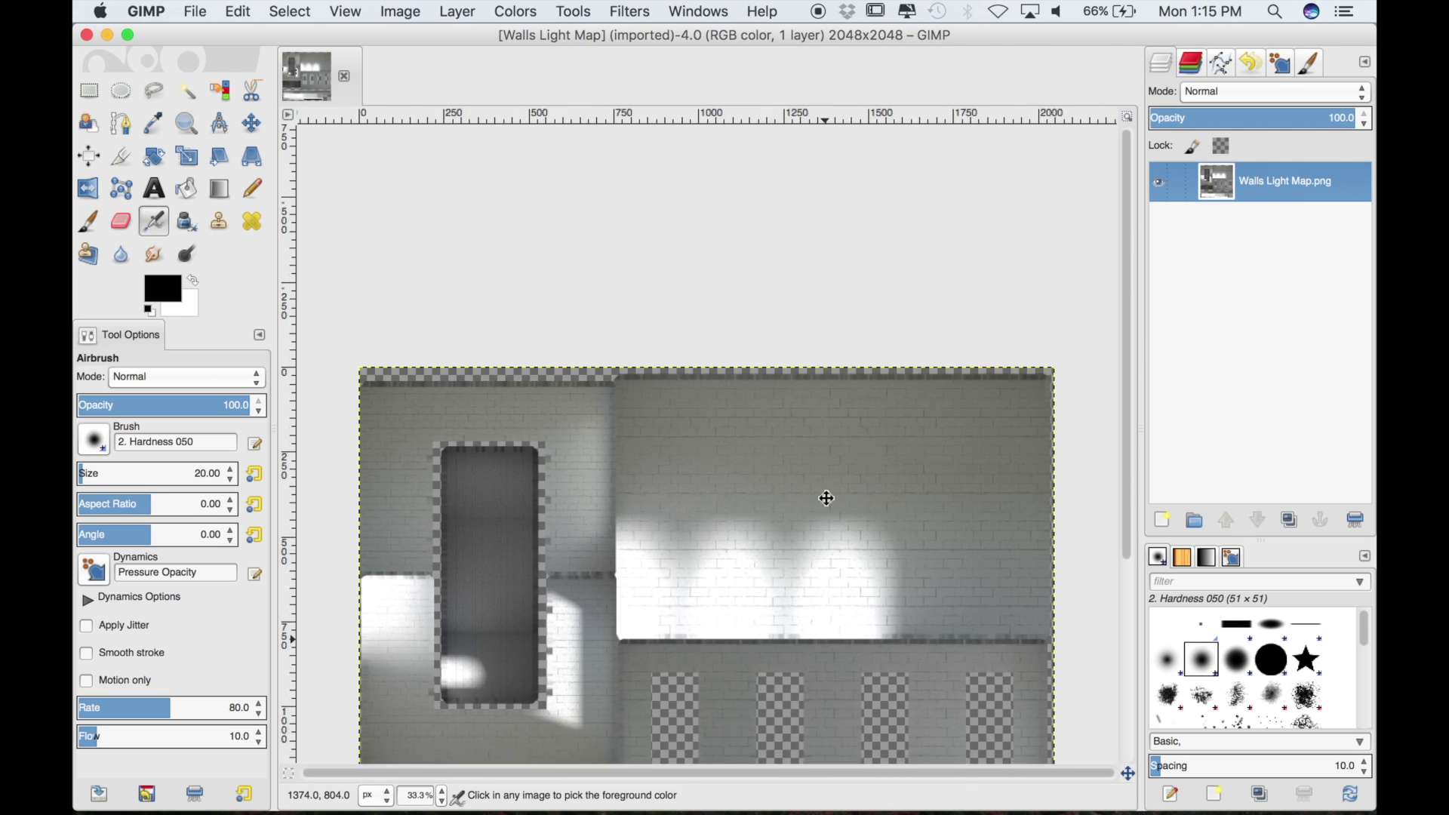
{"action": "middle_click_drag", "start_coordinate": [825, 495], "coordinate": [837, 383]}
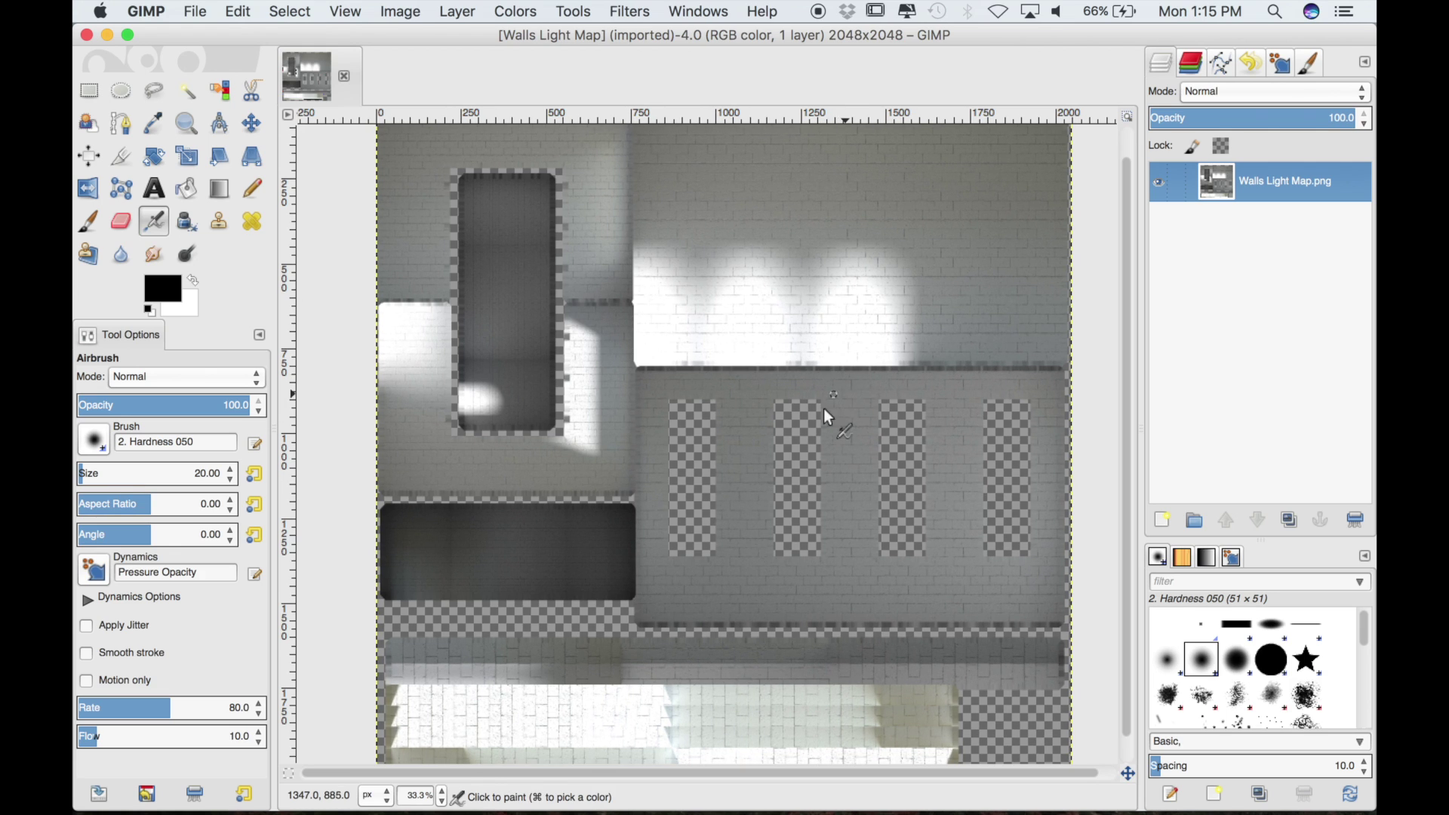
{"action": "scroll", "coordinate": [799, 438], "scroll_direction": "down", "scroll_amount": 1, "text": "ctrl"}
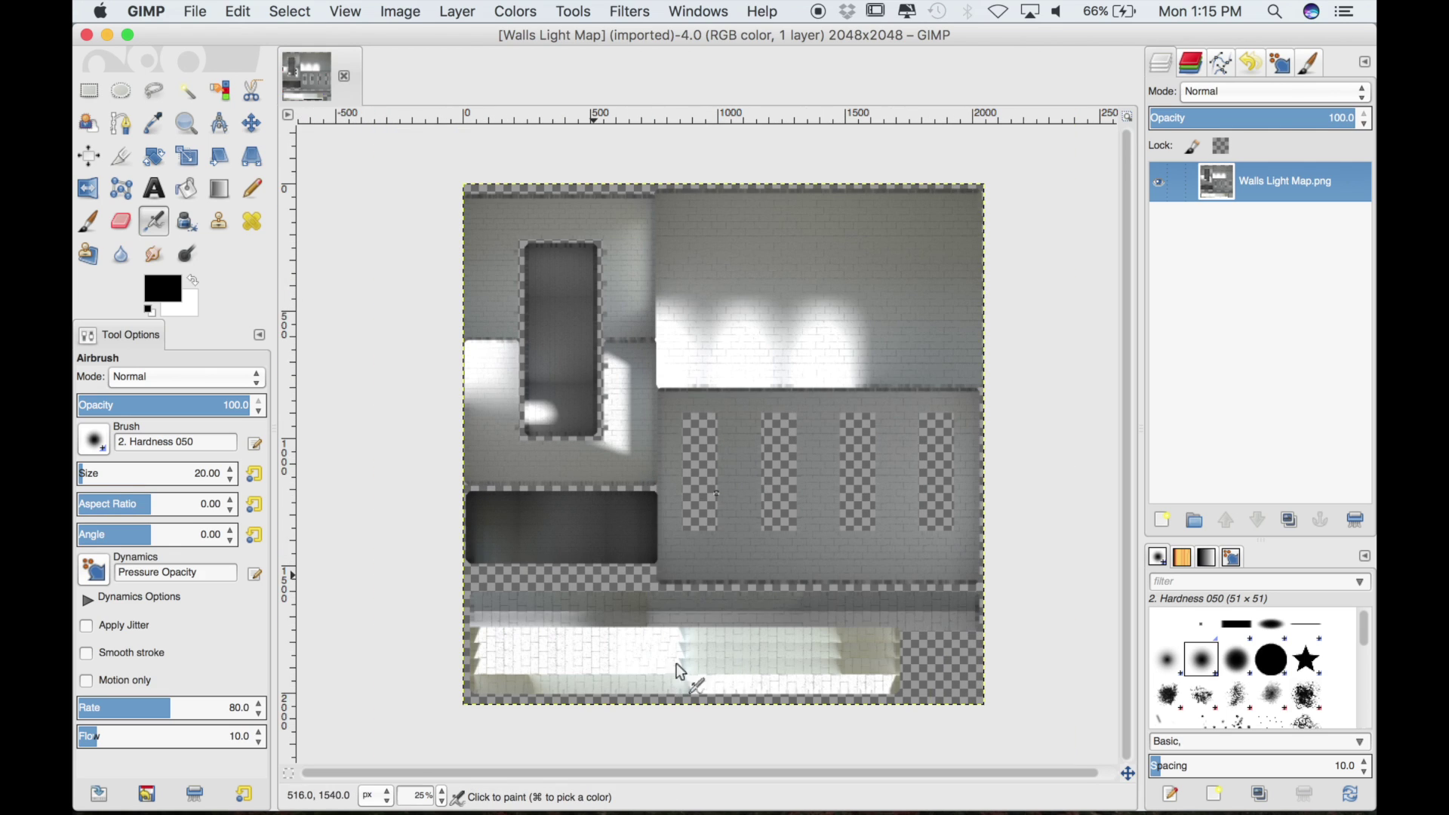
- Add Walls.png from the Textures folder as a layer and move it below the Walls Light Map.png layer
{"action": "mouse_move", "coordinate": [249, 792]}
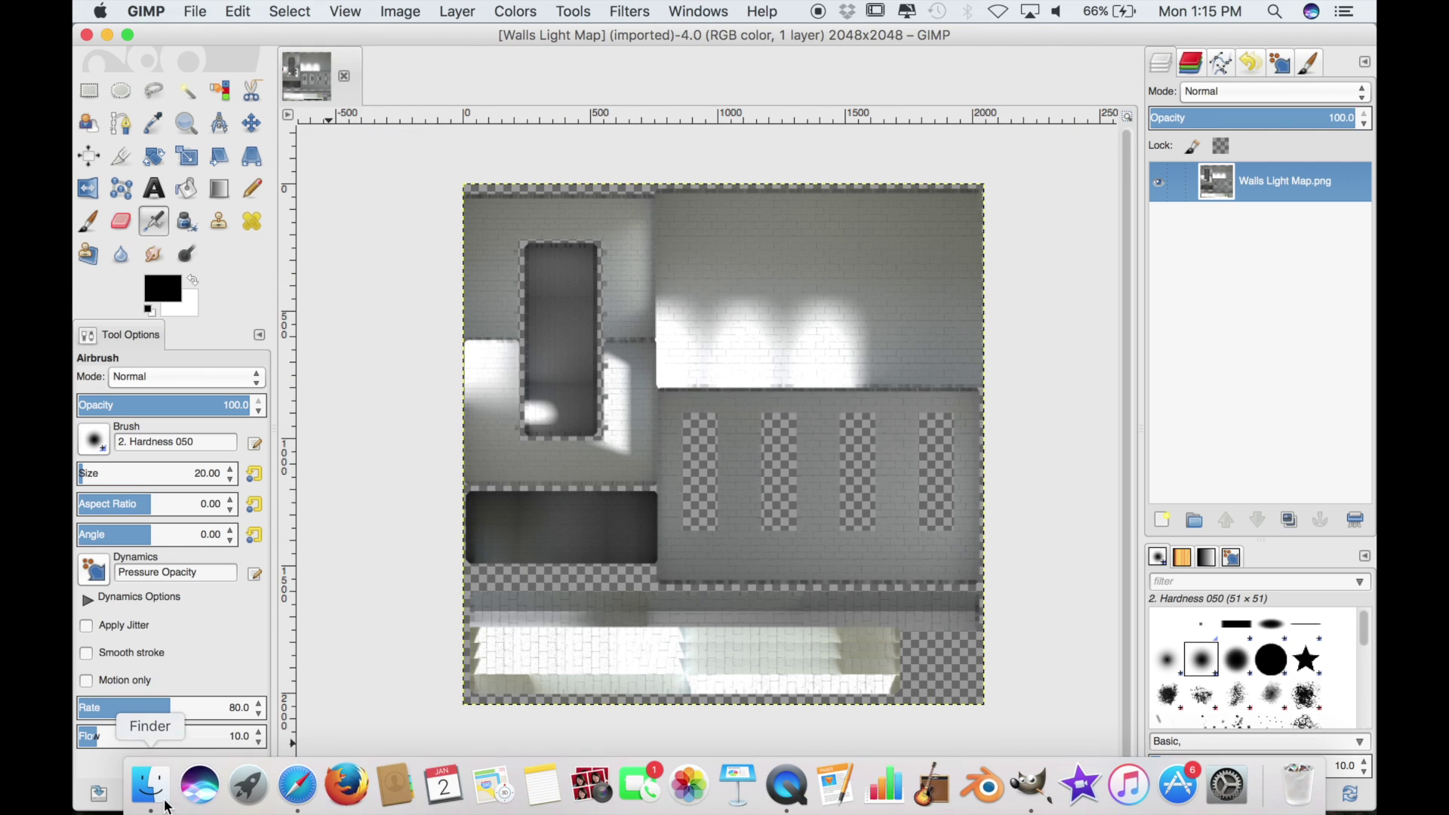
{"action": "left_click", "coordinate": [150, 789]}
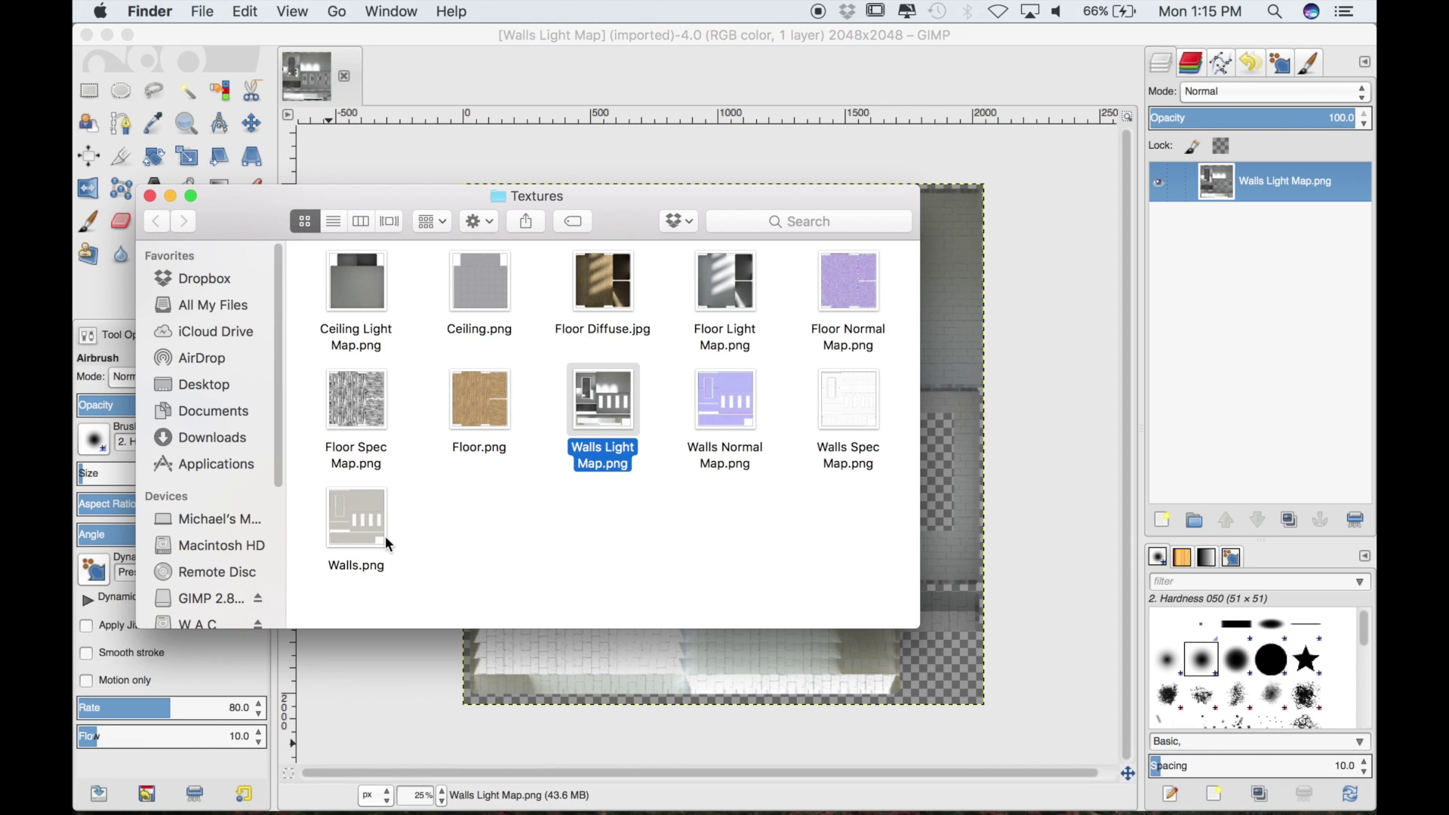
{"action": "left_click_drag", "start_coordinate": [385, 536], "coordinate": [583, 674]}
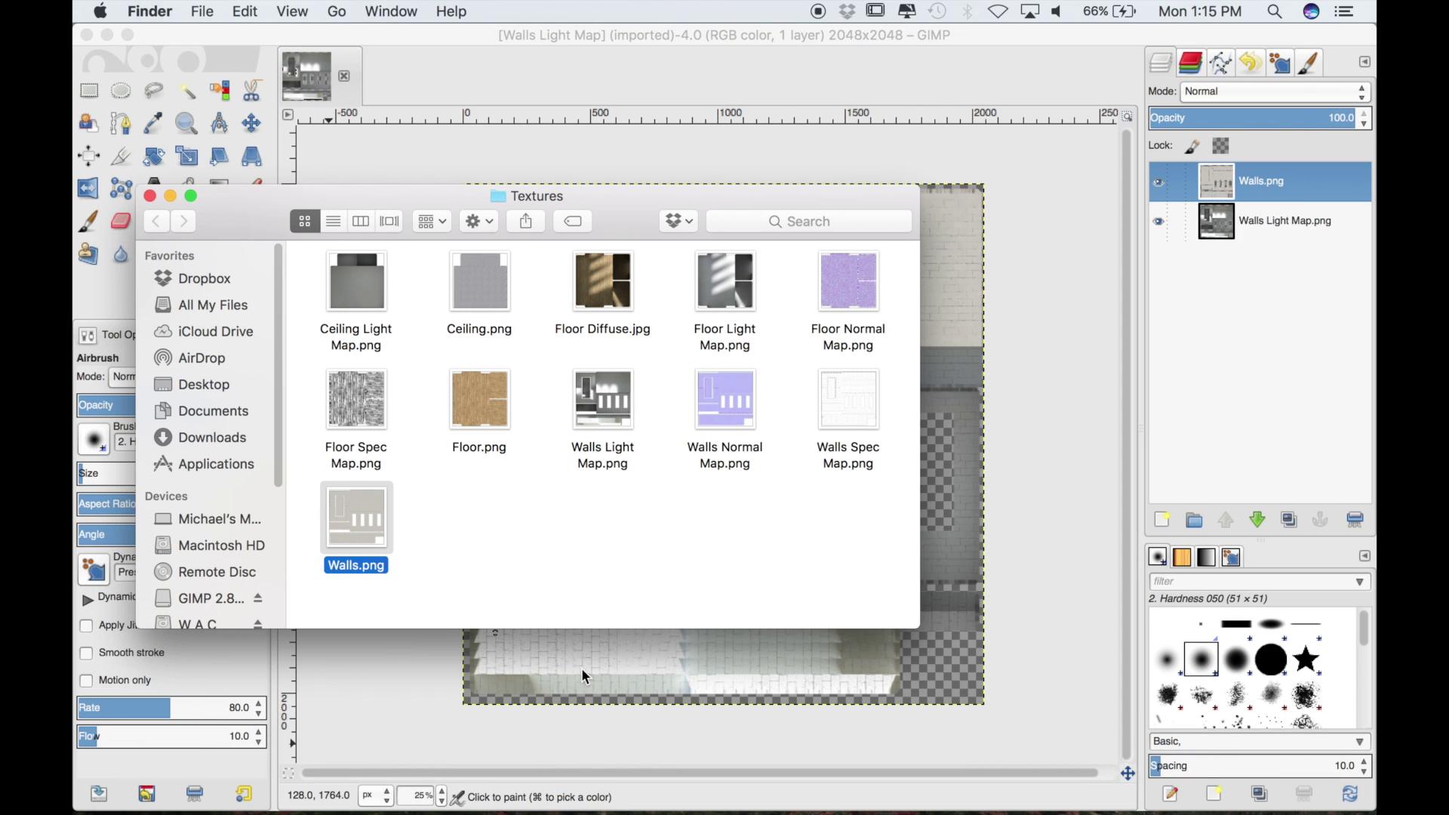
{"action": "left_click", "coordinate": [172, 195]}
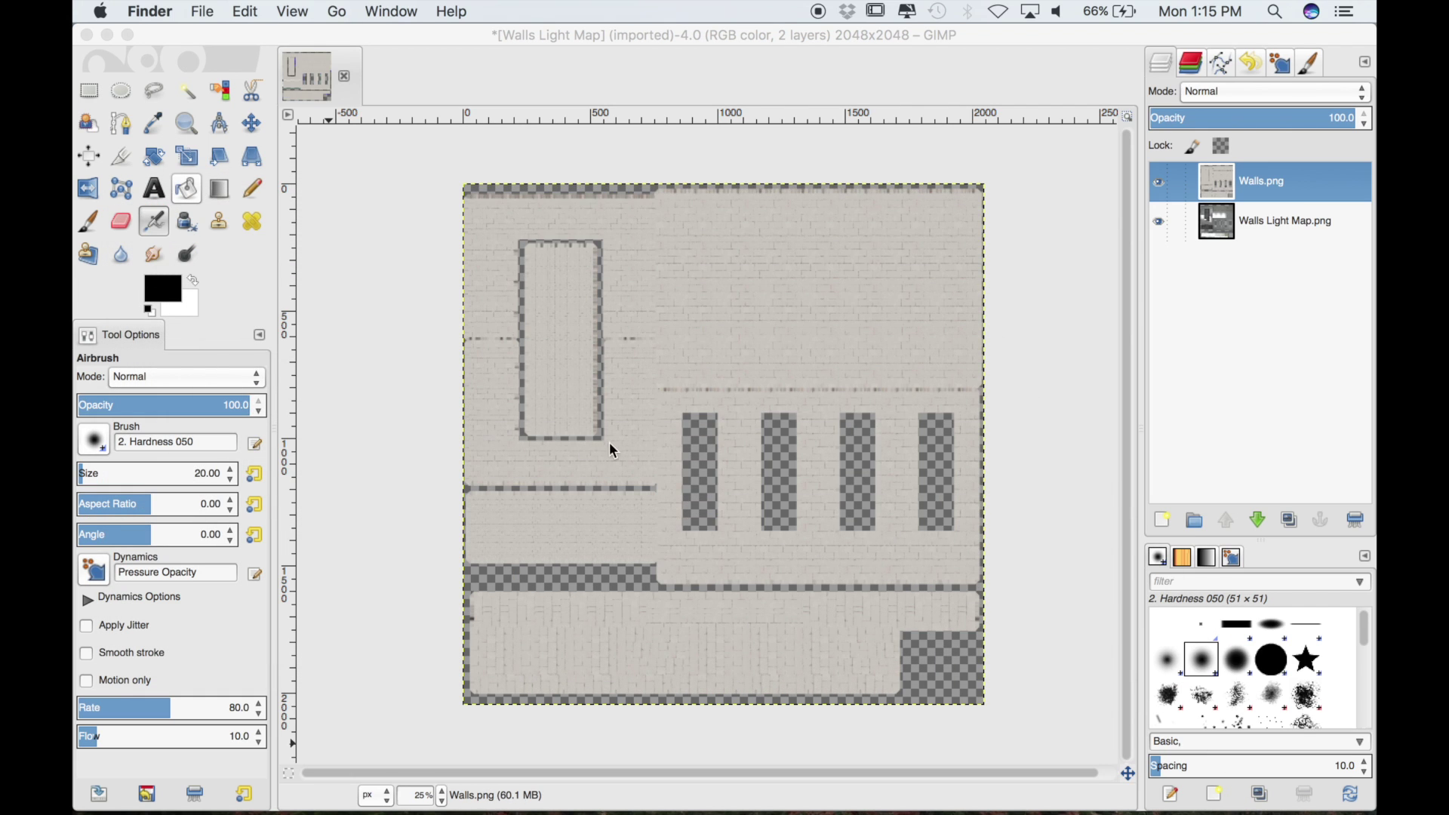
{"action": "left_click", "coordinate": [648, 445]}
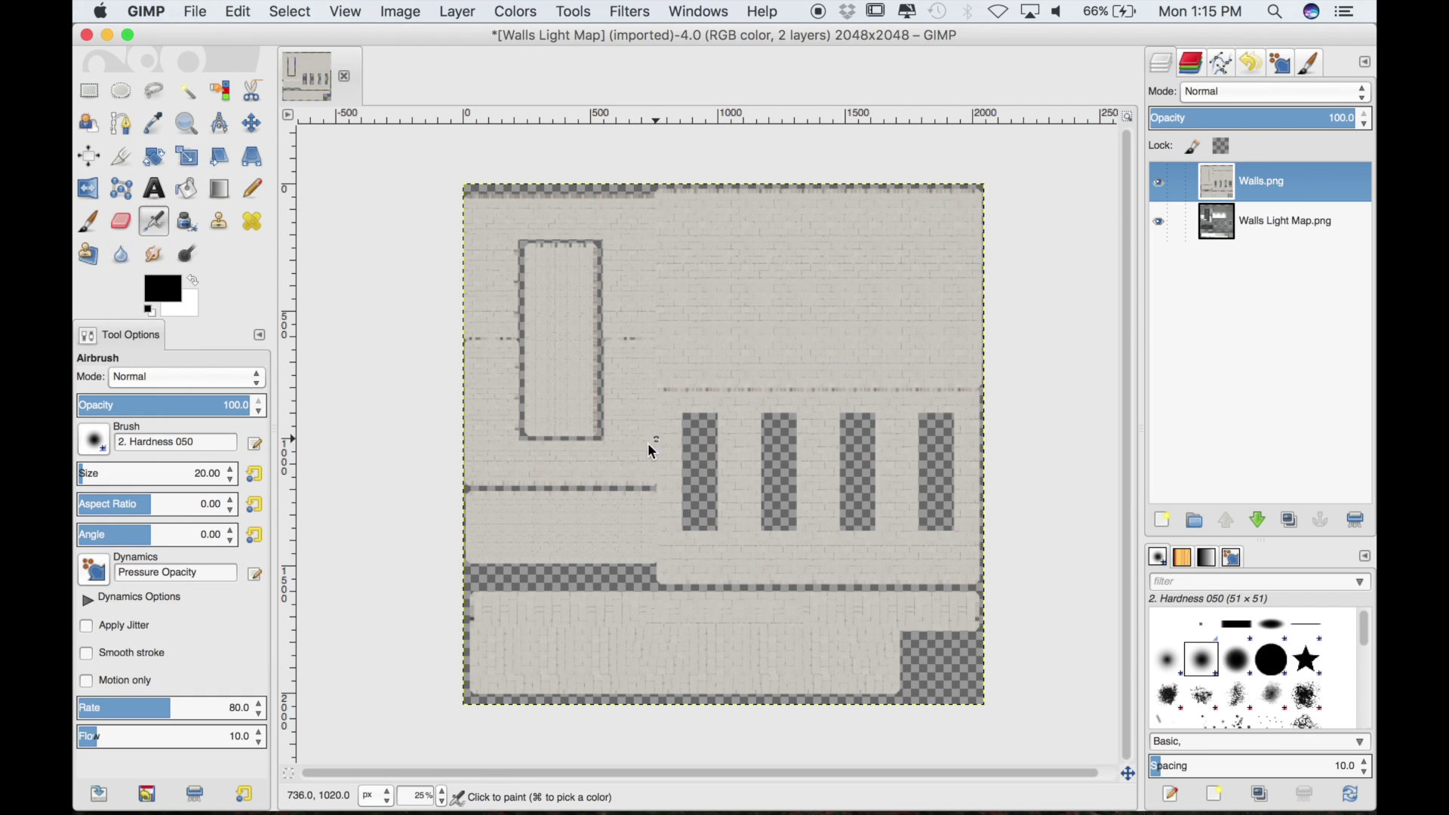
{"action": "left_click", "coordinate": [1259, 520]}
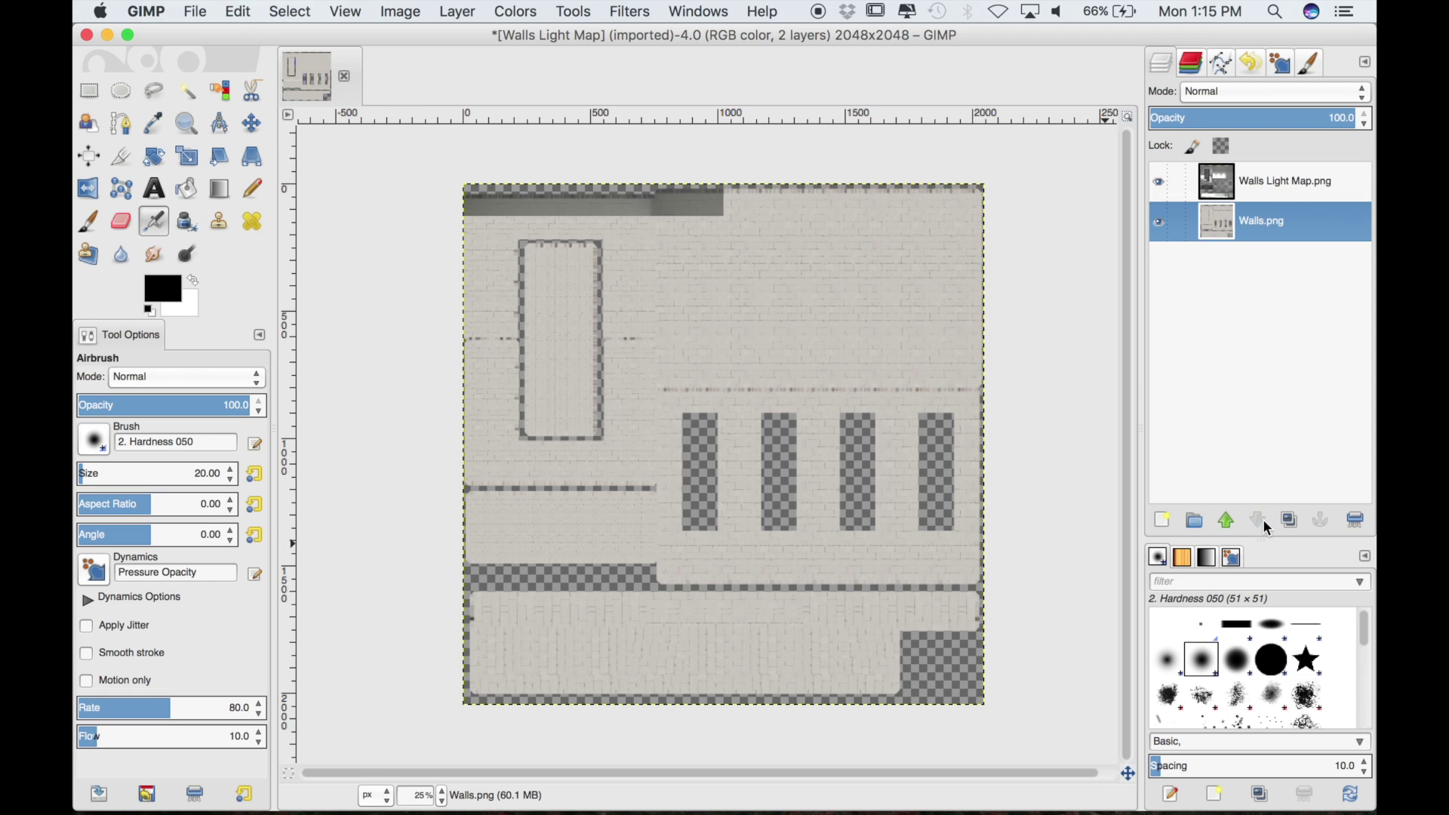
- Set the blend mode of the Walls Light Map.png layer to Multiply
{"action": "left_click", "coordinate": [1274, 185]}
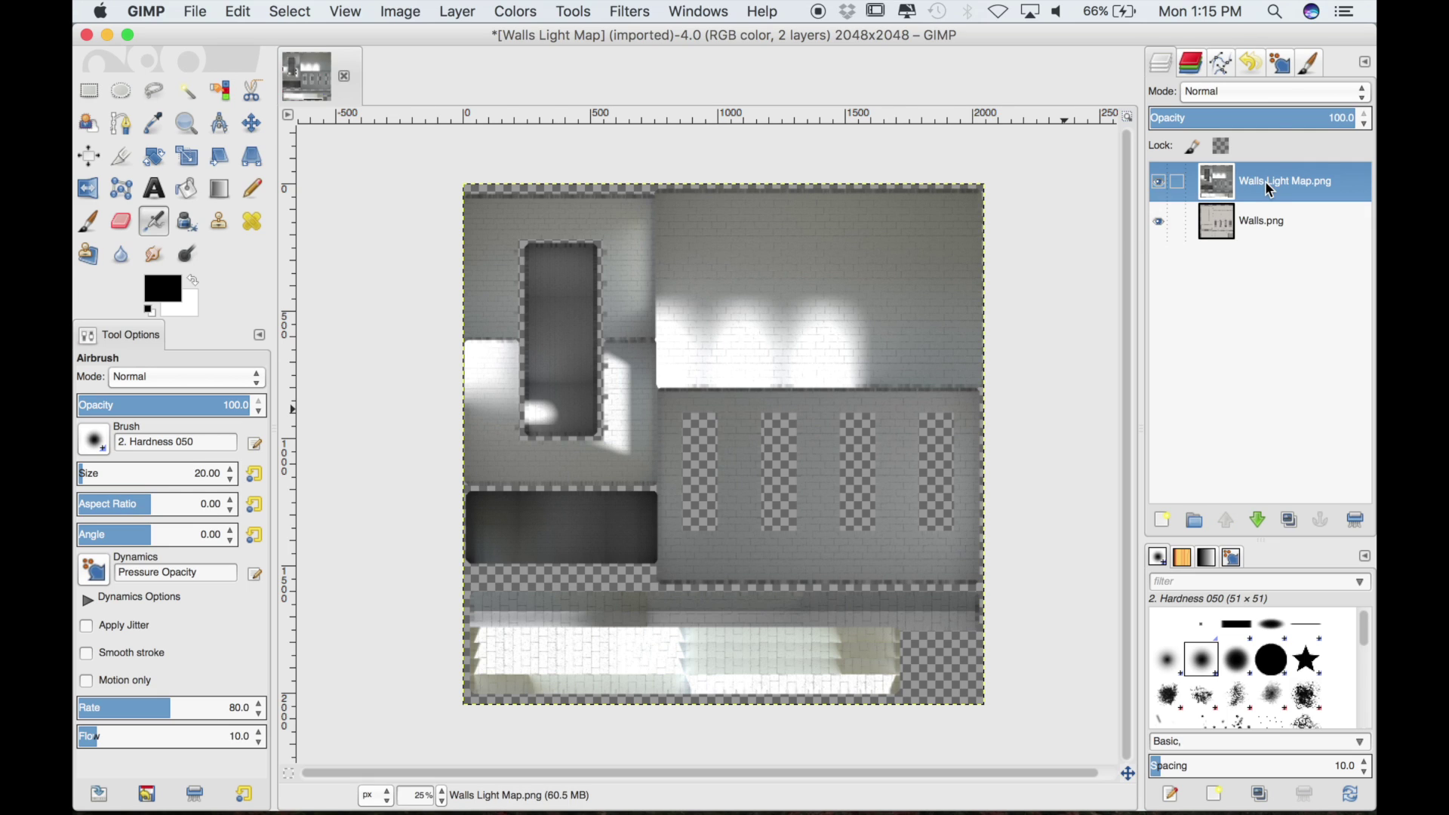
{"action": "left_click", "coordinate": [1238, 94]}
{"action": "left_click", "coordinate": [1222, 259]}
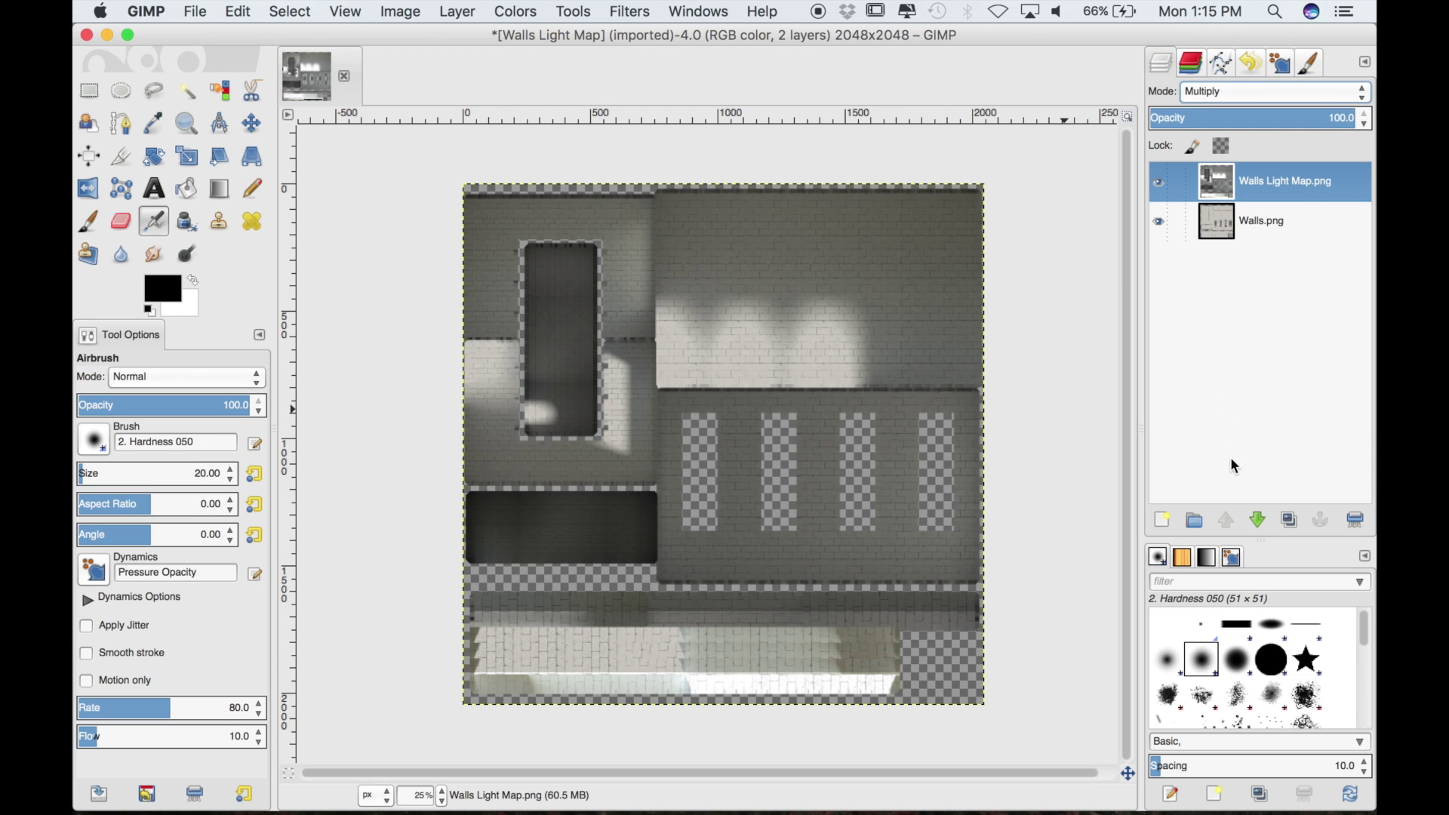
- Duplicate the walls light map layer, set the copy to Soft light and reduce its opacity to 50
{"action": "left_click", "coordinate": [1289, 522]}
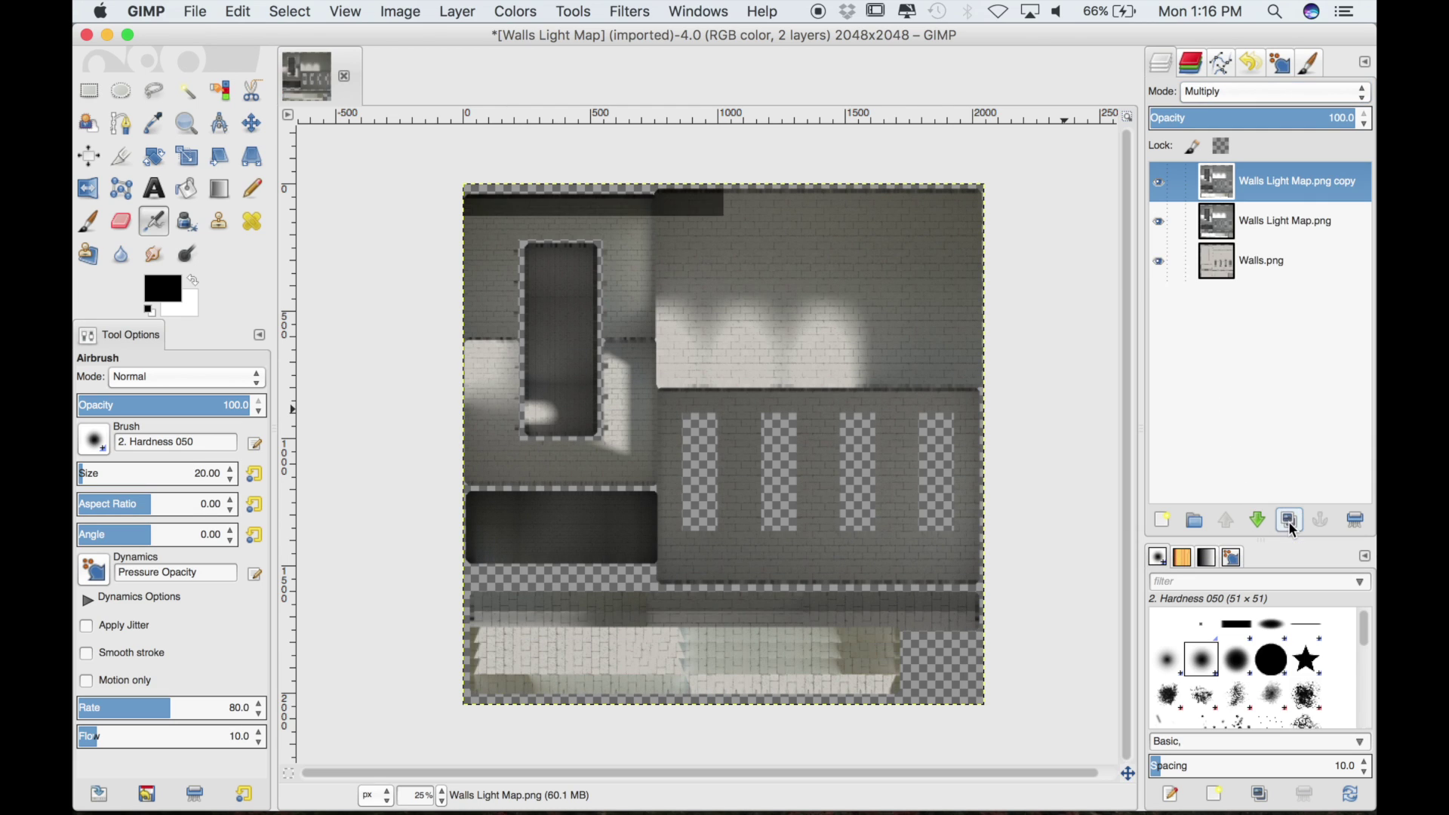
{"action": "left_click", "coordinate": [1227, 89]}
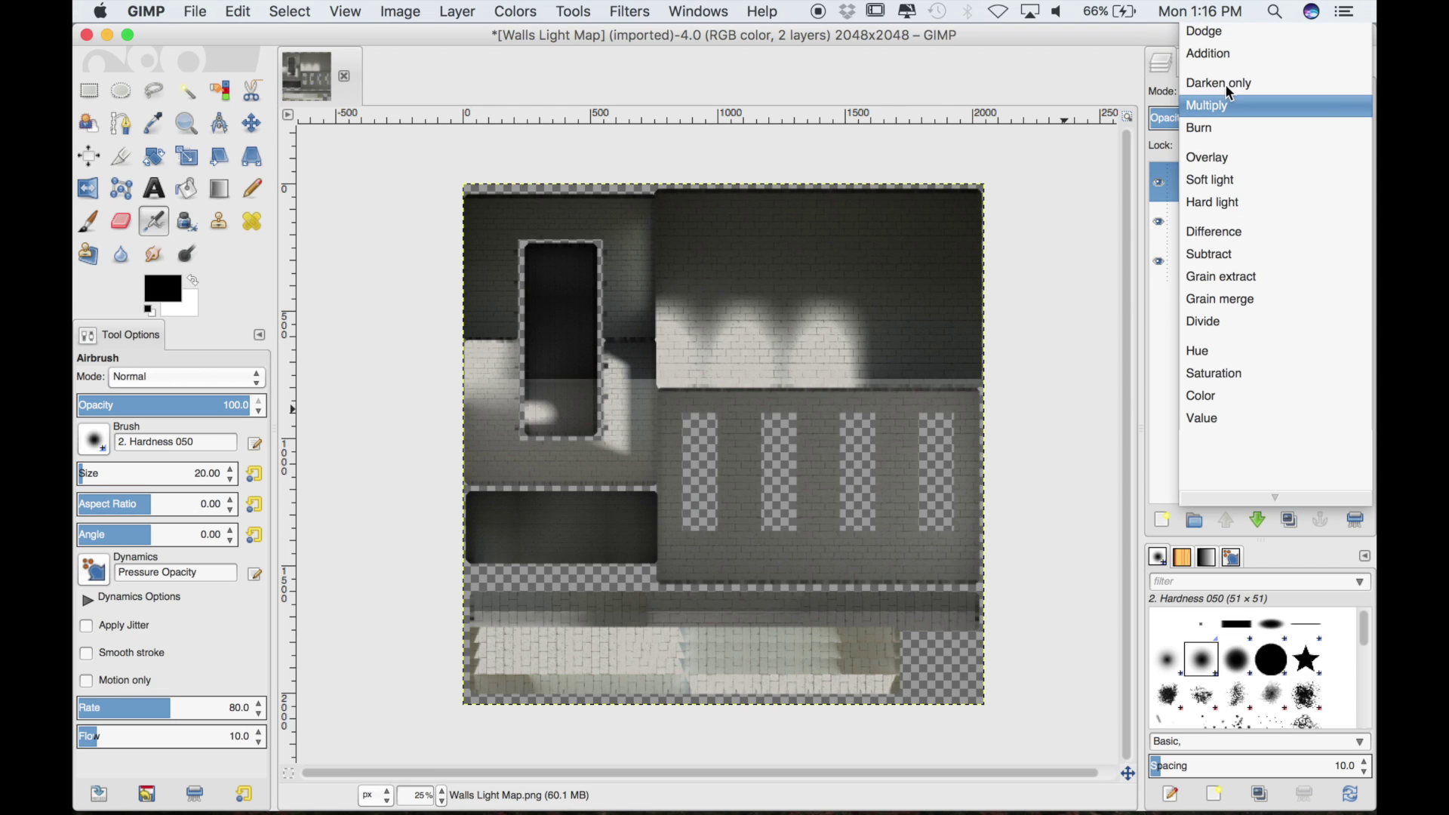
{"action": "left_click", "coordinate": [1227, 181]}
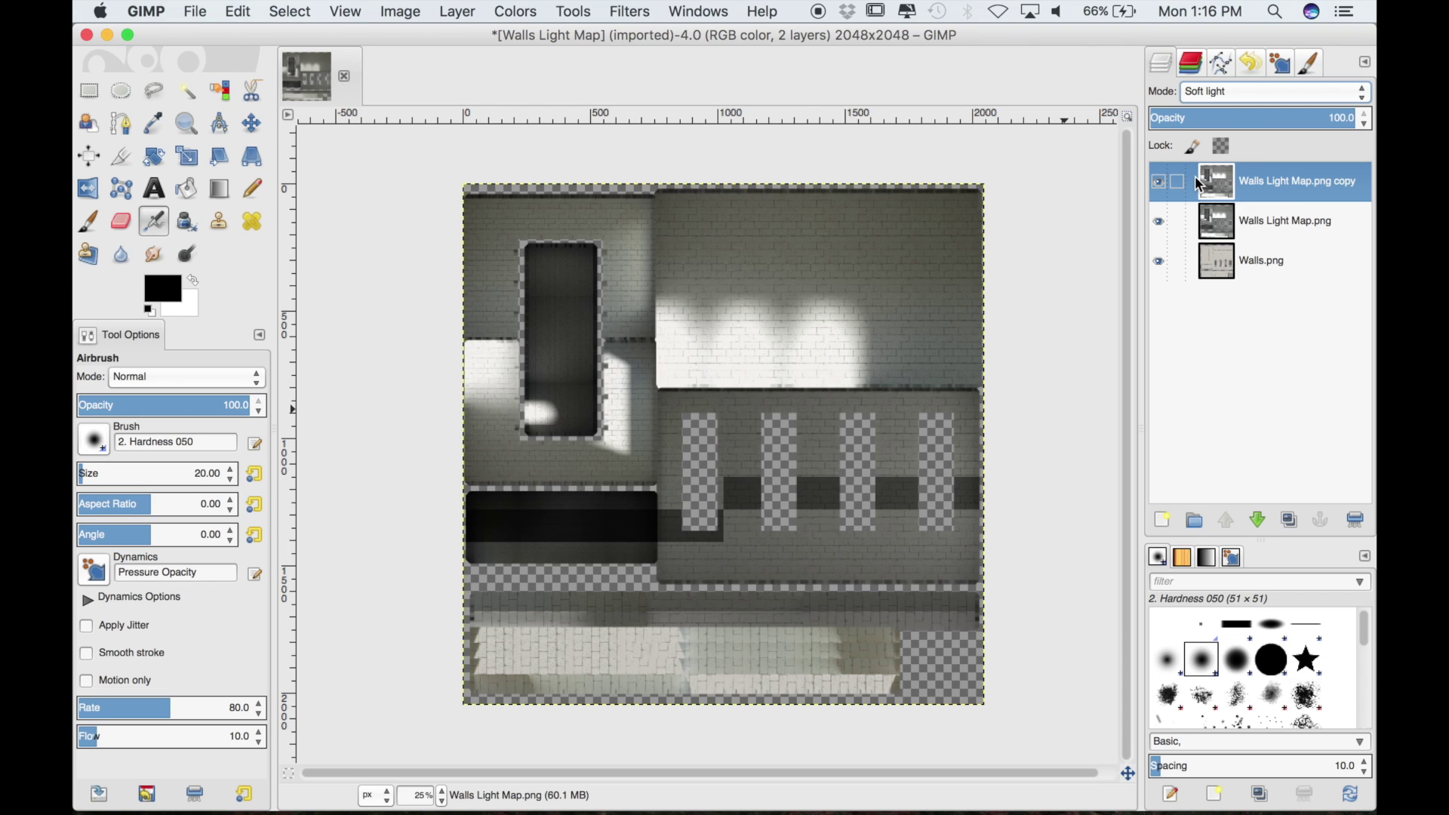
{"action": "left_click", "coordinate": [1269, 118]}
{"action": "left_click_drag", "start_coordinate": [1270, 117], "coordinate": [1267, 116]}
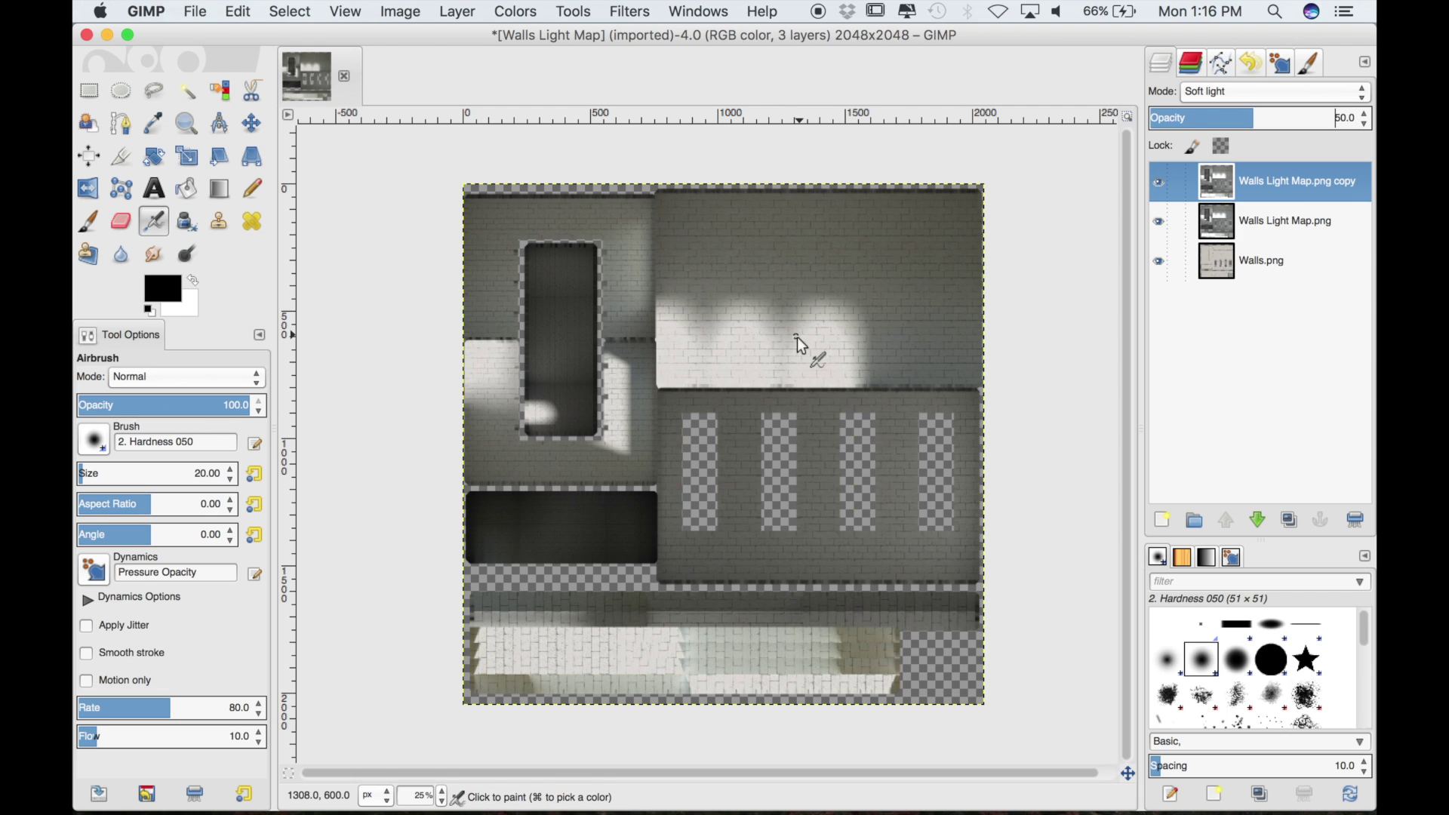
- Check the blended brick walls up close and merge all visible layers into one, expanded as necessary
{"action": "key", "text": "minus"}
{"action": "scroll", "coordinate": [795, 337], "scroll_direction": "up", "scroll_amount": 4, "text": "ctrl"}
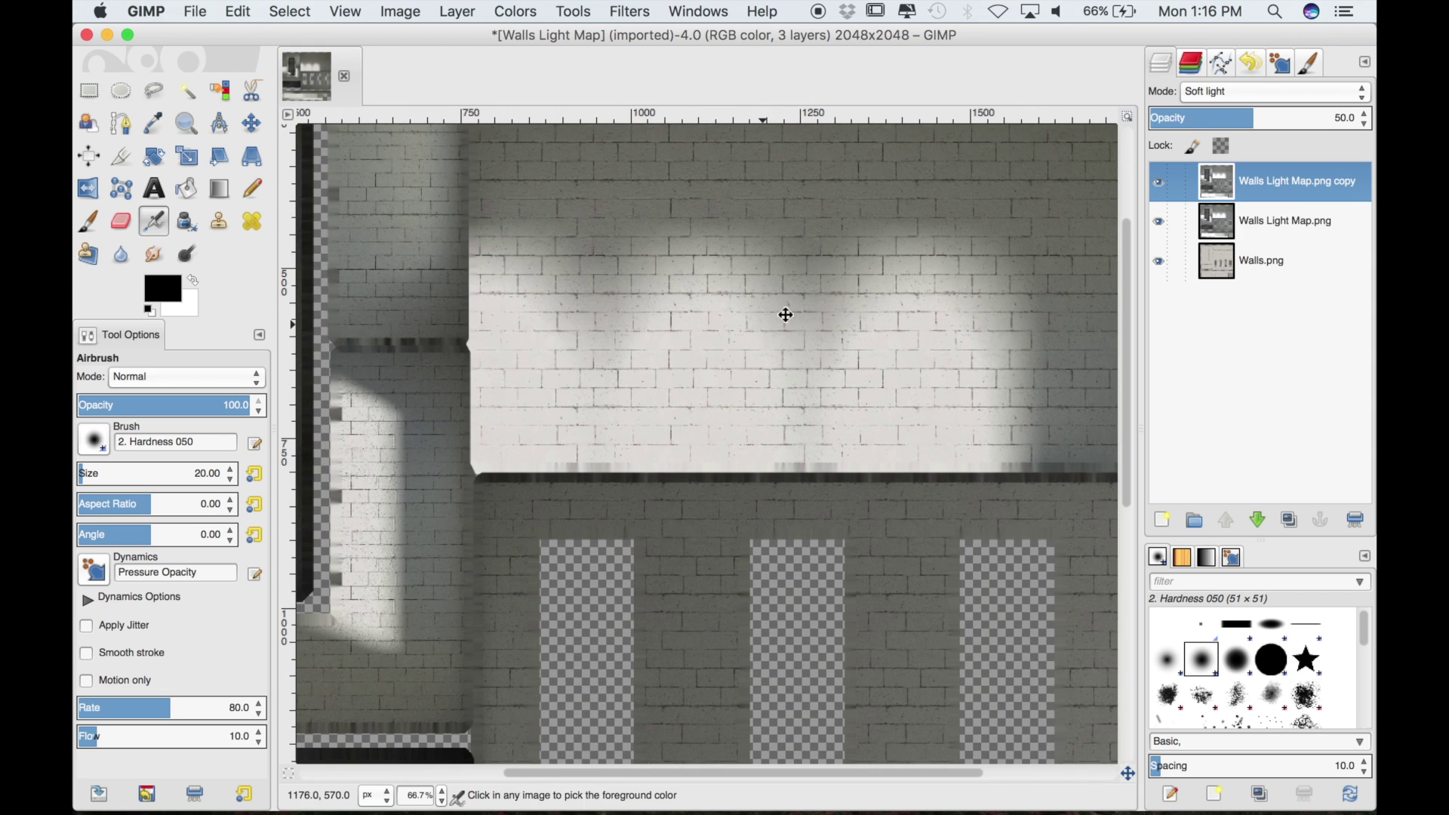
{"action": "mouse_move", "coordinate": [783, 314]}
{"action": "middle_mouse_down"}
{"action": "mouse_move", "coordinate": [877, 306]}
{"action": "mouse_move", "coordinate": [883, 336]}
{"action": "mouse_move", "coordinate": [899, 340]}
{"action": "middle_mouse_up"}
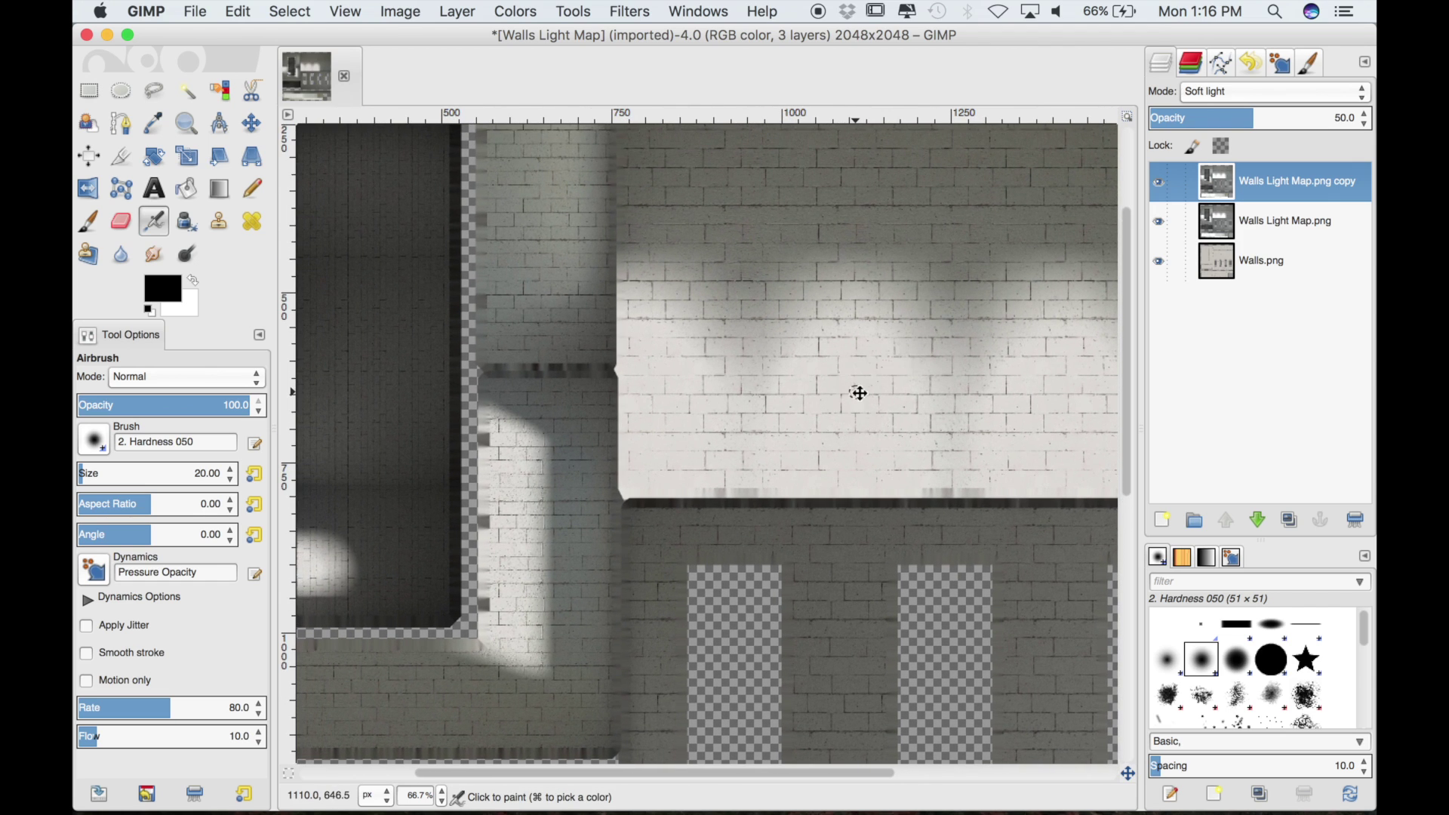
{"action": "middle_click_drag", "start_coordinate": [858, 392], "coordinate": [866, 392]}
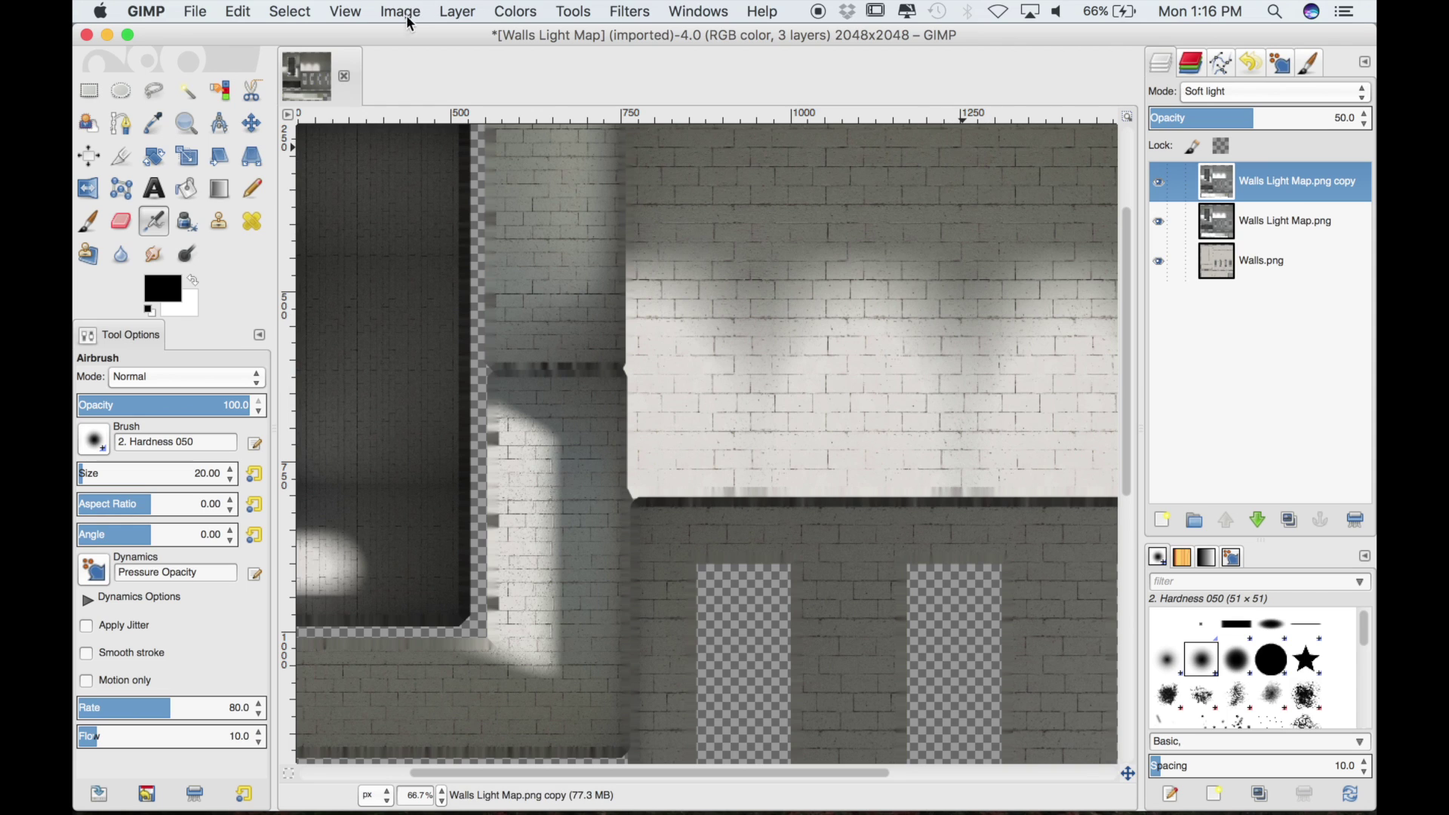
{"action": "left_click", "coordinate": [379, 12]}
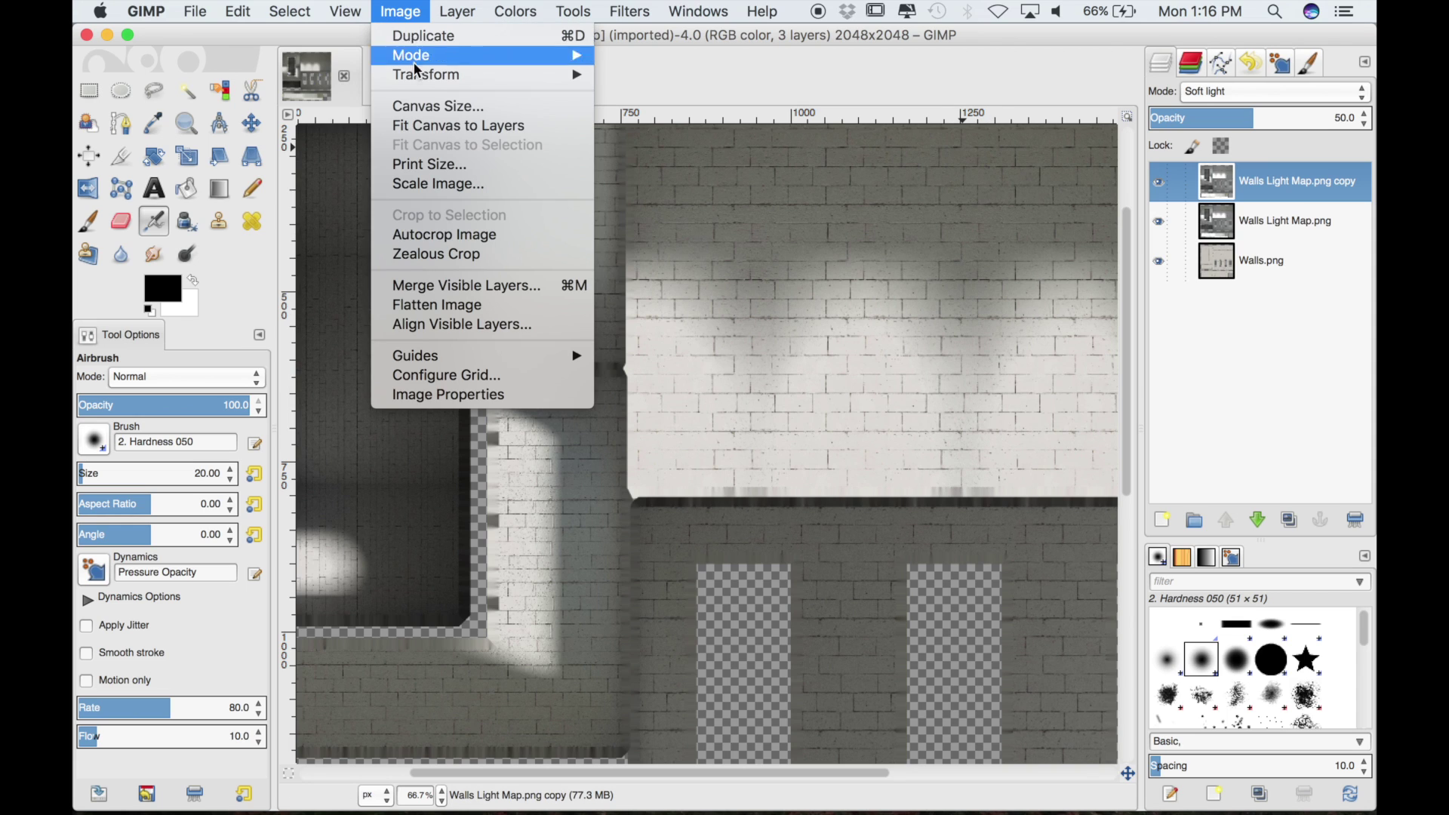
{"action": "left_click", "coordinate": [433, 290]}
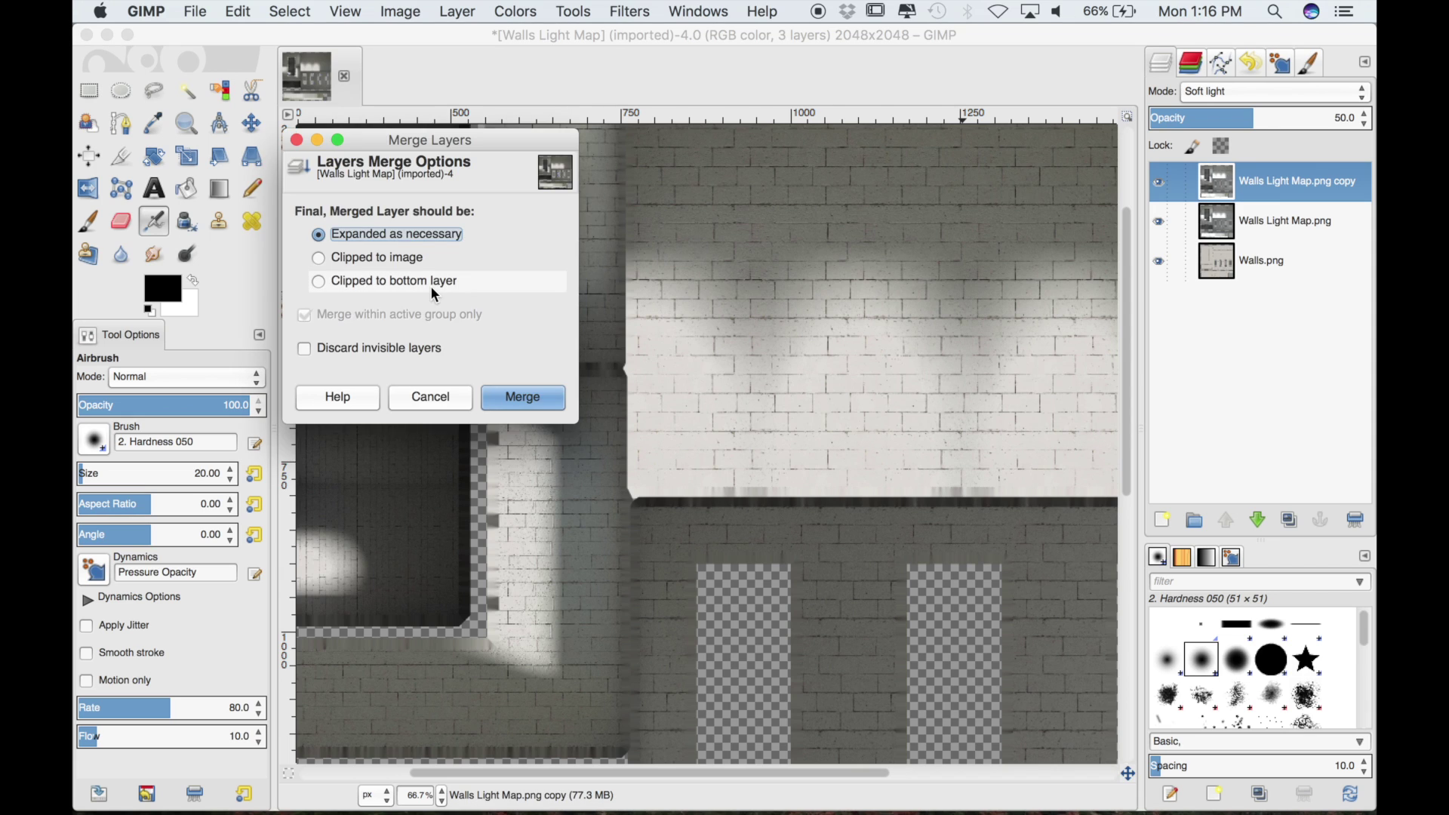
{"action": "left_click", "coordinate": [510, 397]}
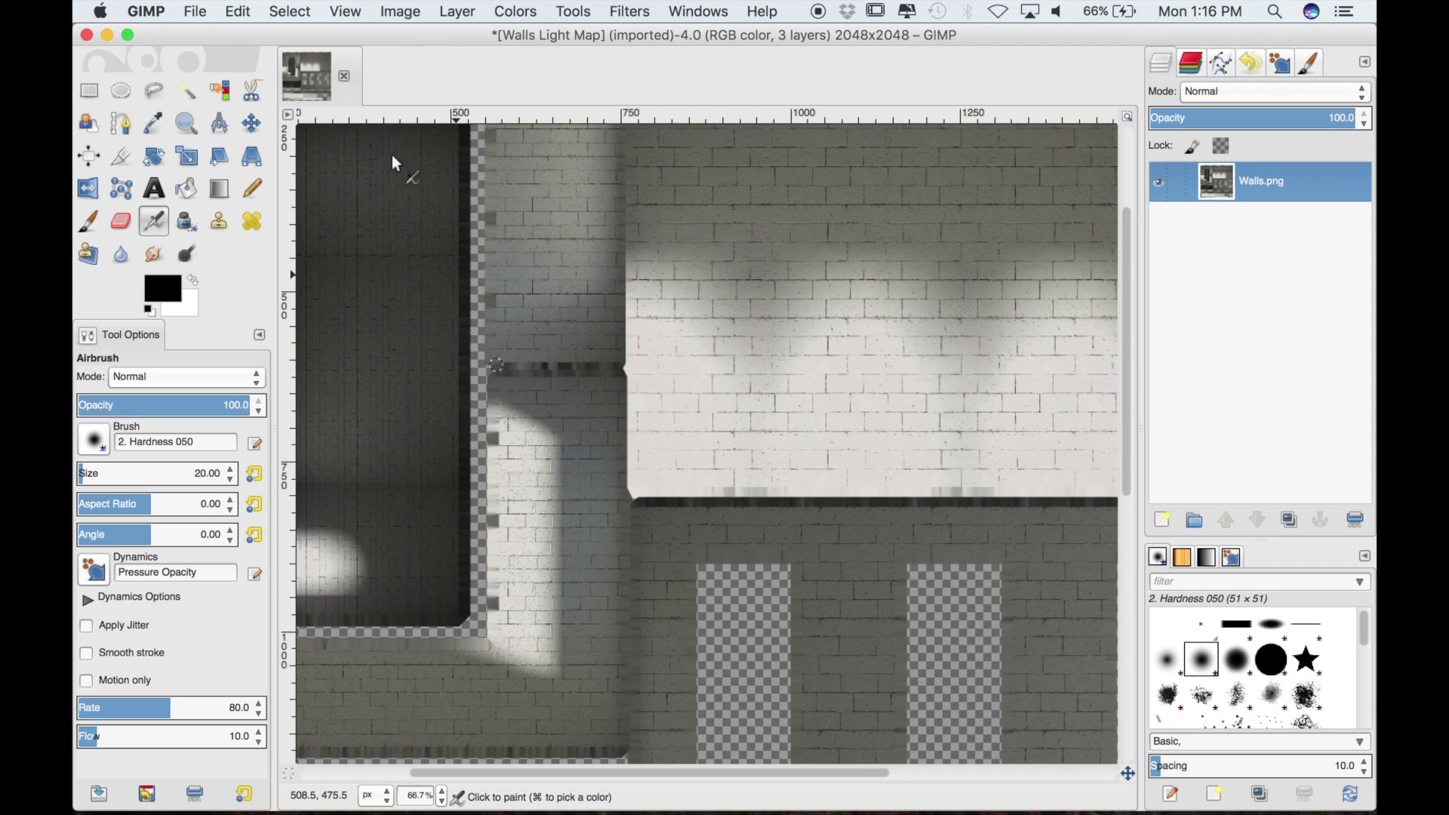
- Export the merged walls image as Walls Diffuse.jpg in the Textures folder with JPEG quality 90
{"action": "left_click", "coordinate": [200, 12]}
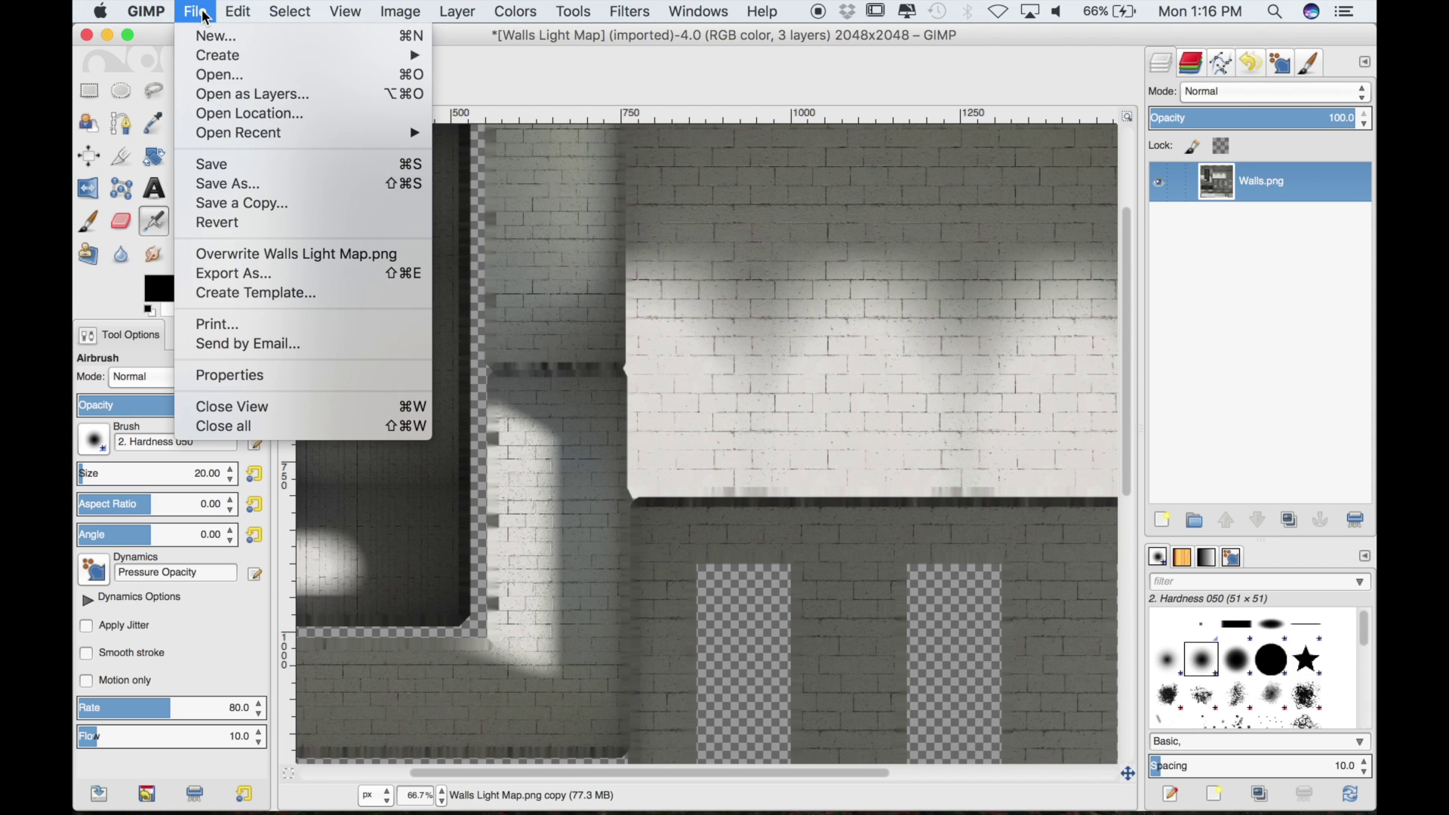
{"action": "left_click", "coordinate": [274, 278]}
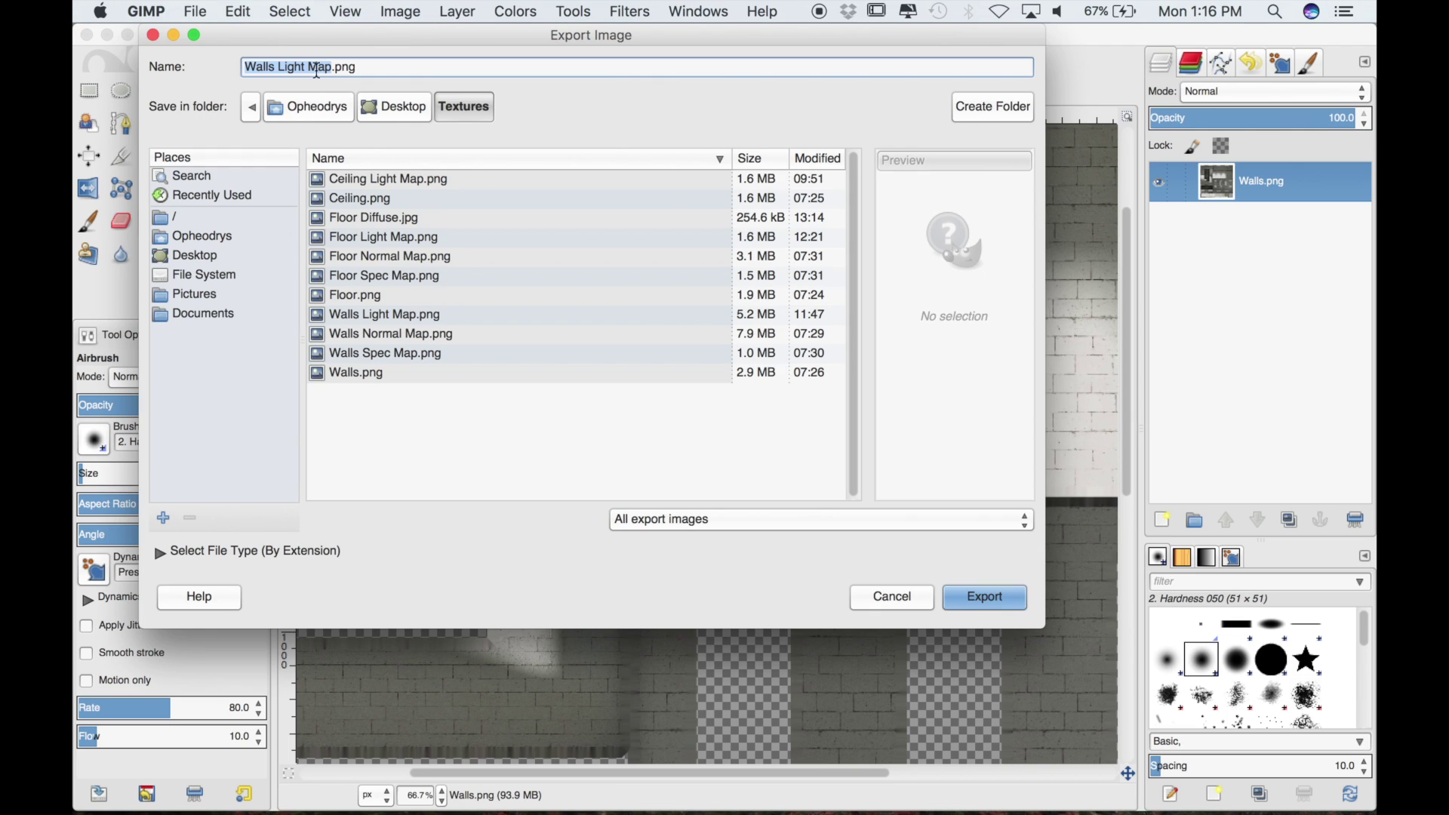
{"action": "left_click", "coordinate": [332, 65]}
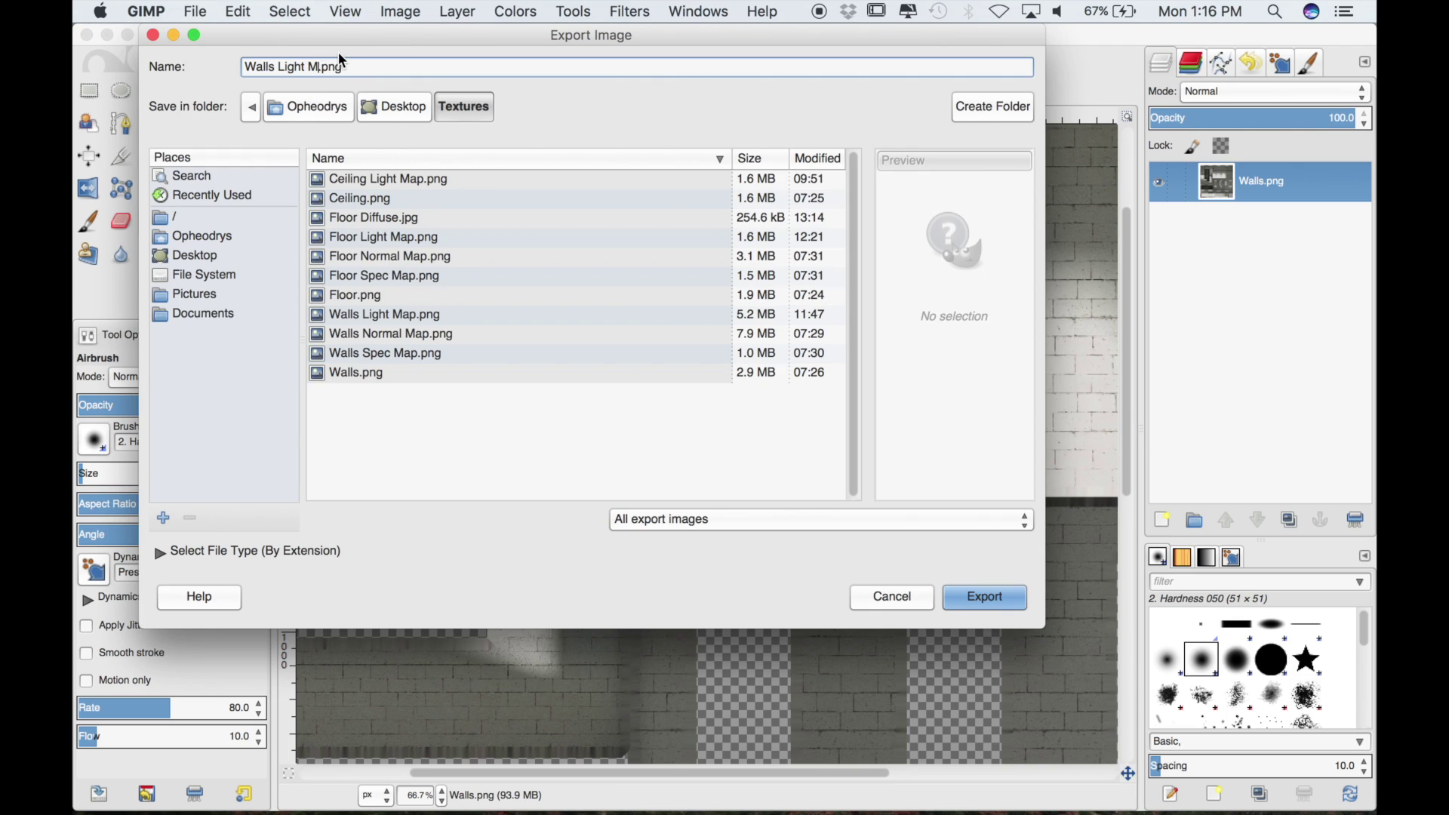
{"action": "key", "text": "BackSpace"}
{"action": "key", "text": "BackSpace"}
{"action": "key", "text": "BackSpace"}
{"action": "key", "text": "BackSpace"}
{"action": "key", "text": "BackSpace"}
{"action": "key", "text": "BackSpace"}
{"action": "key", "text": "BackSpace"}
{"action": "type", "text": "Di"}
{"action": "key", "text": "BackSpace"}
{"action": "key", "text": "BackSpace"}
{"action": "left_click", "coordinate": [1013, 598]}
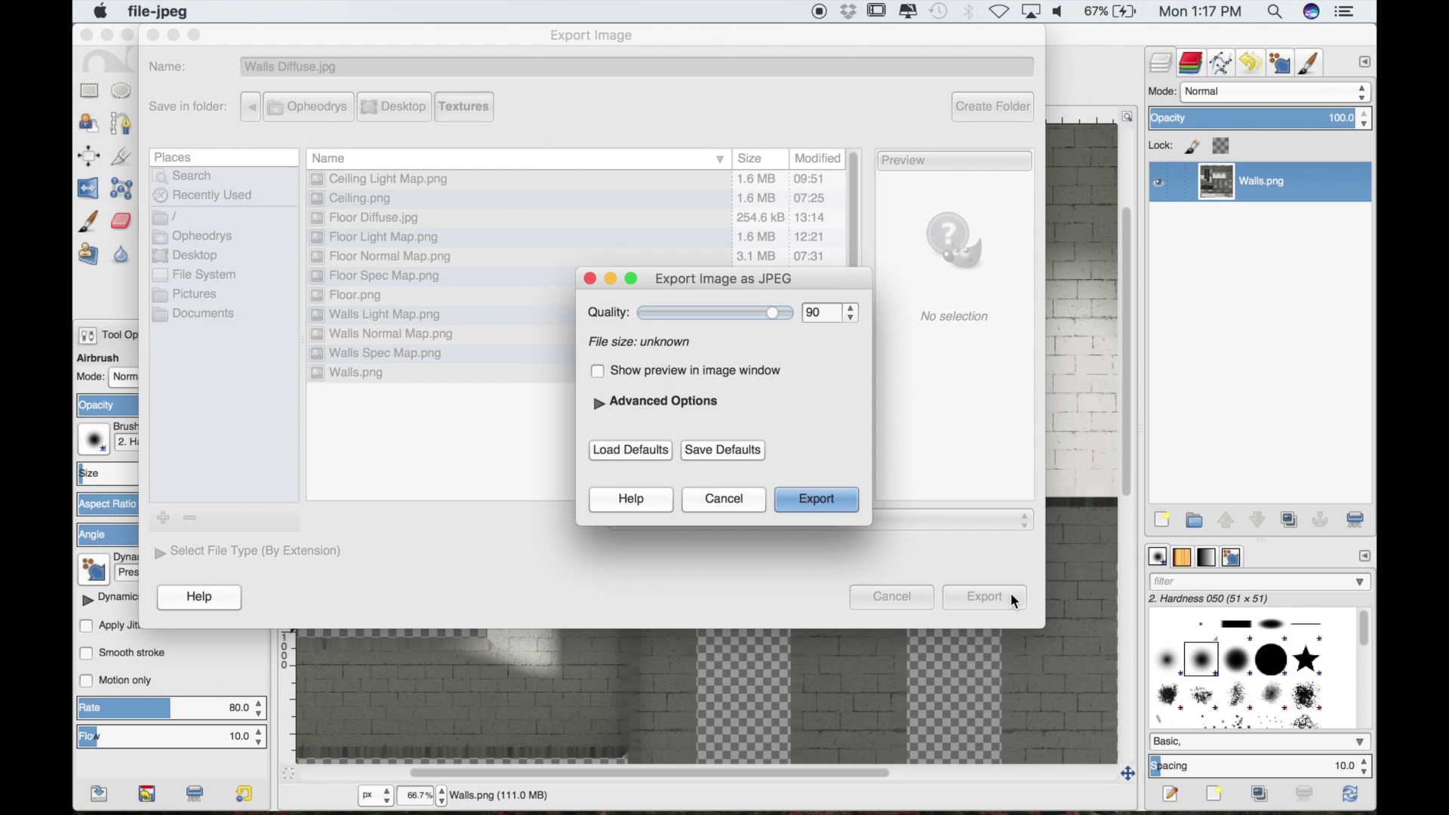
{"action": "left_click", "coordinate": [824, 502]}
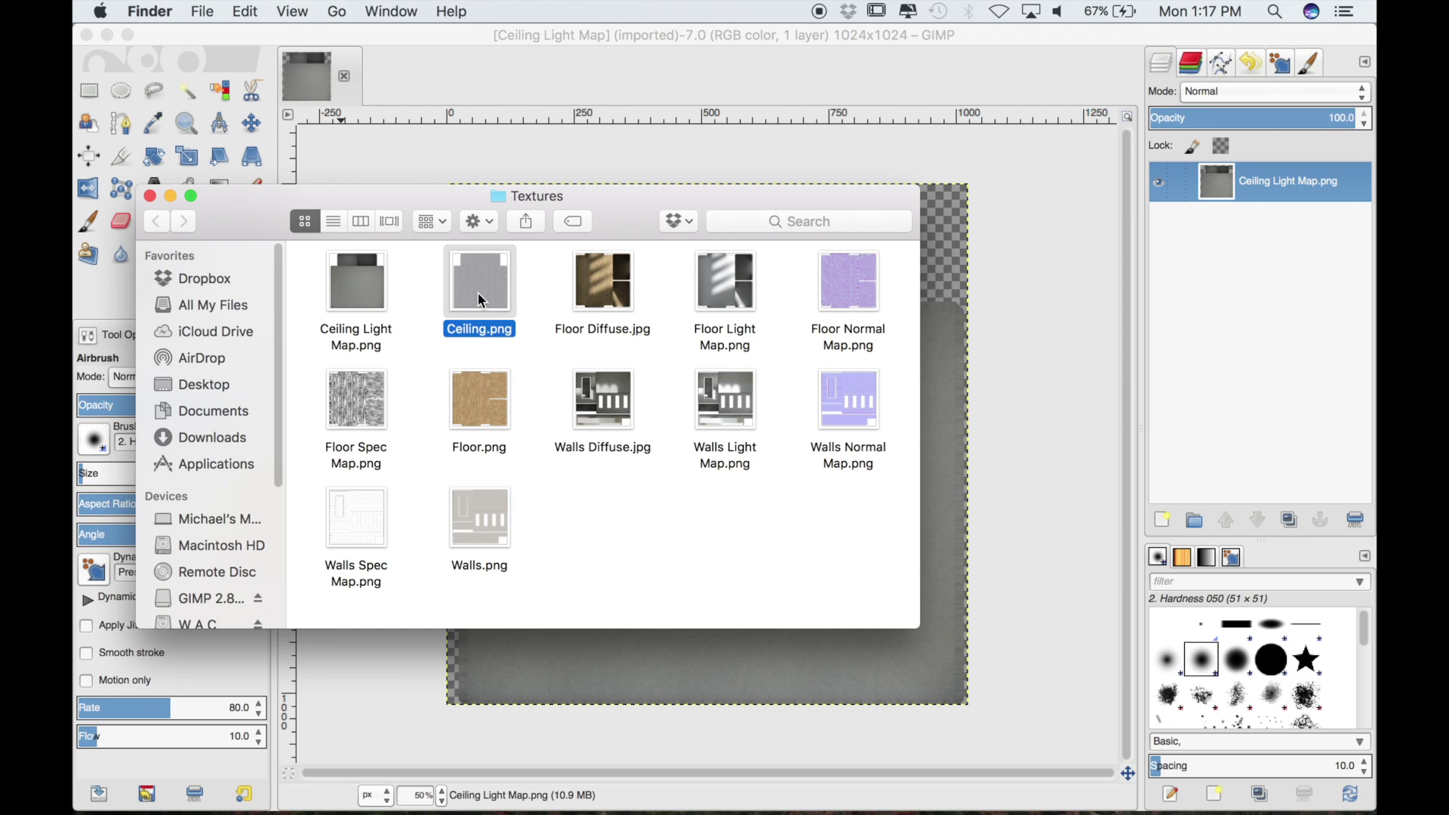
- Add Ceiling.png from the Textures folder as a layer and move it below the Ceiling Light Map.png layer
{"action": "left_click_drag", "start_coordinate": [479, 284], "coordinate": [621, 695]}
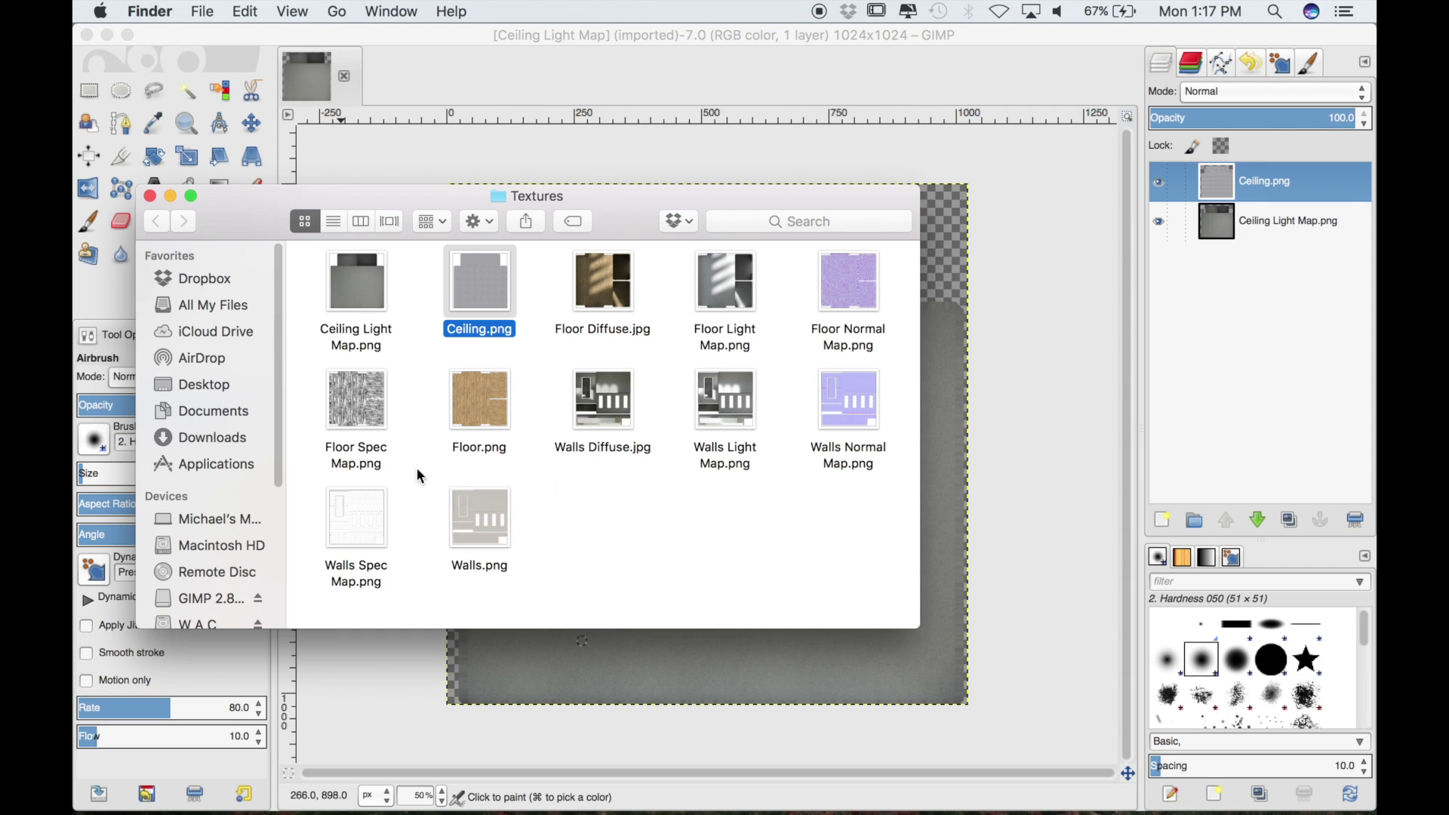
{"action": "left_click", "coordinate": [172, 196]}
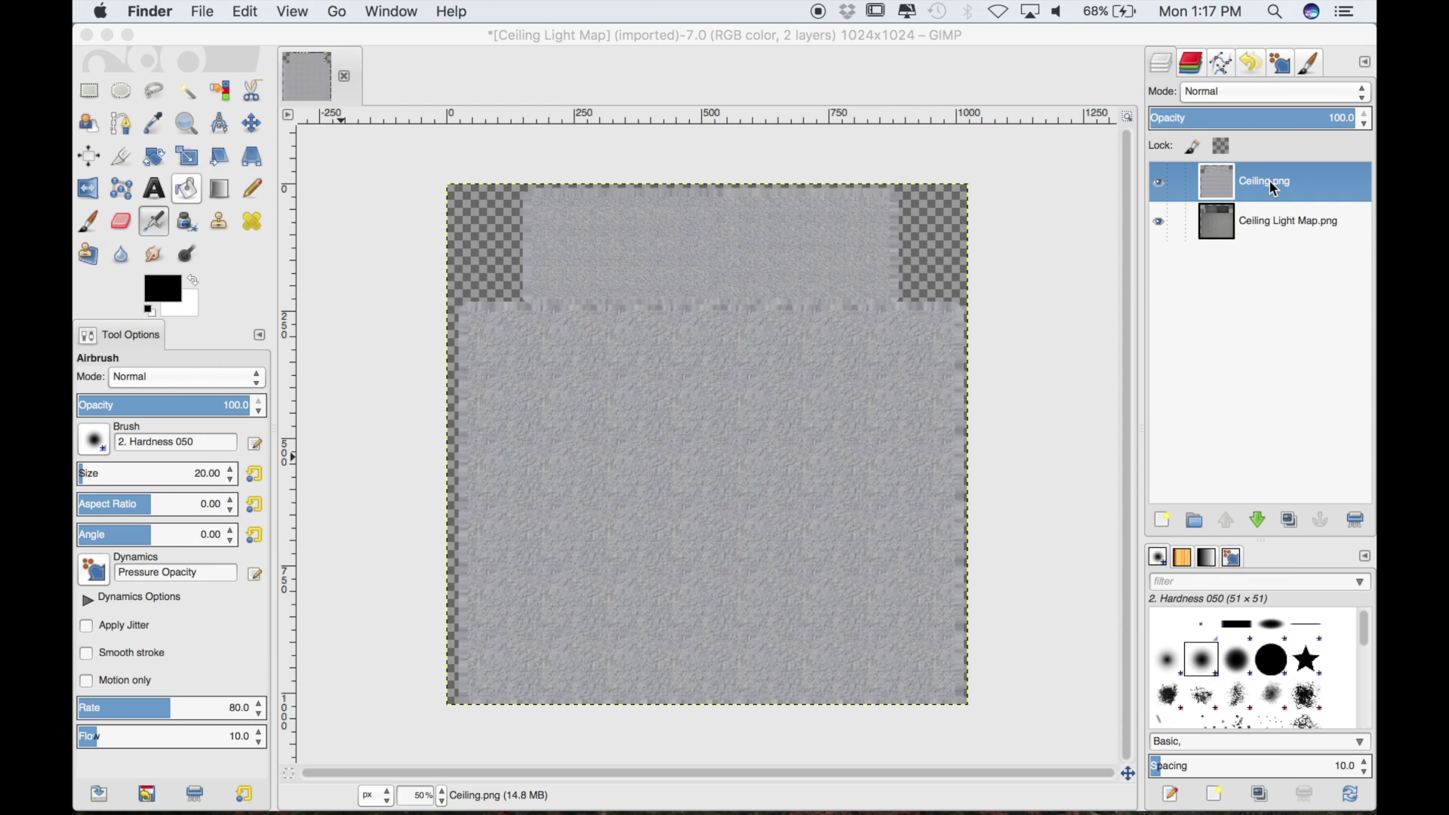
{"action": "left_click", "coordinate": [1268, 468]}
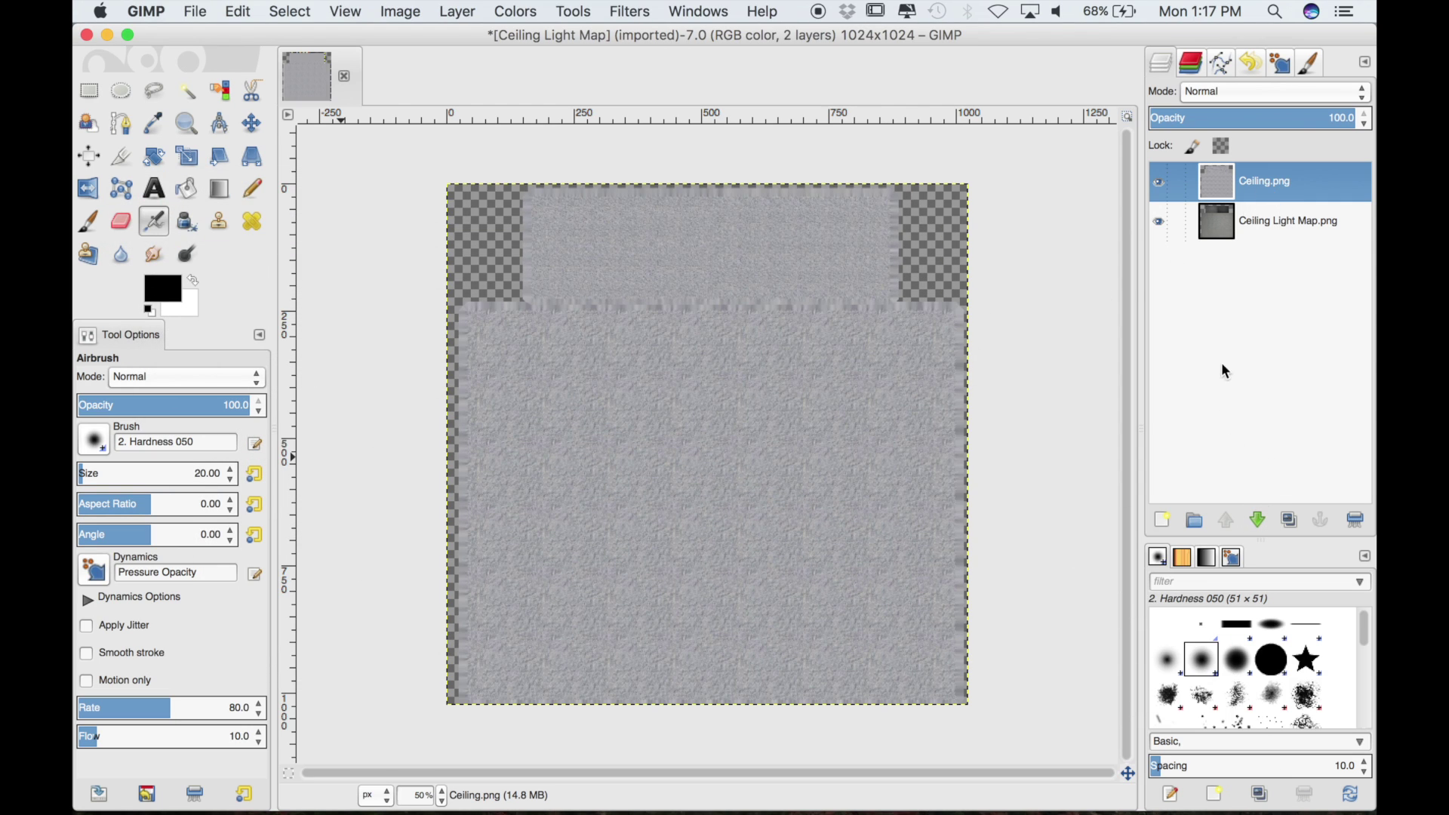
{"action": "left_click", "coordinate": [1258, 520]}
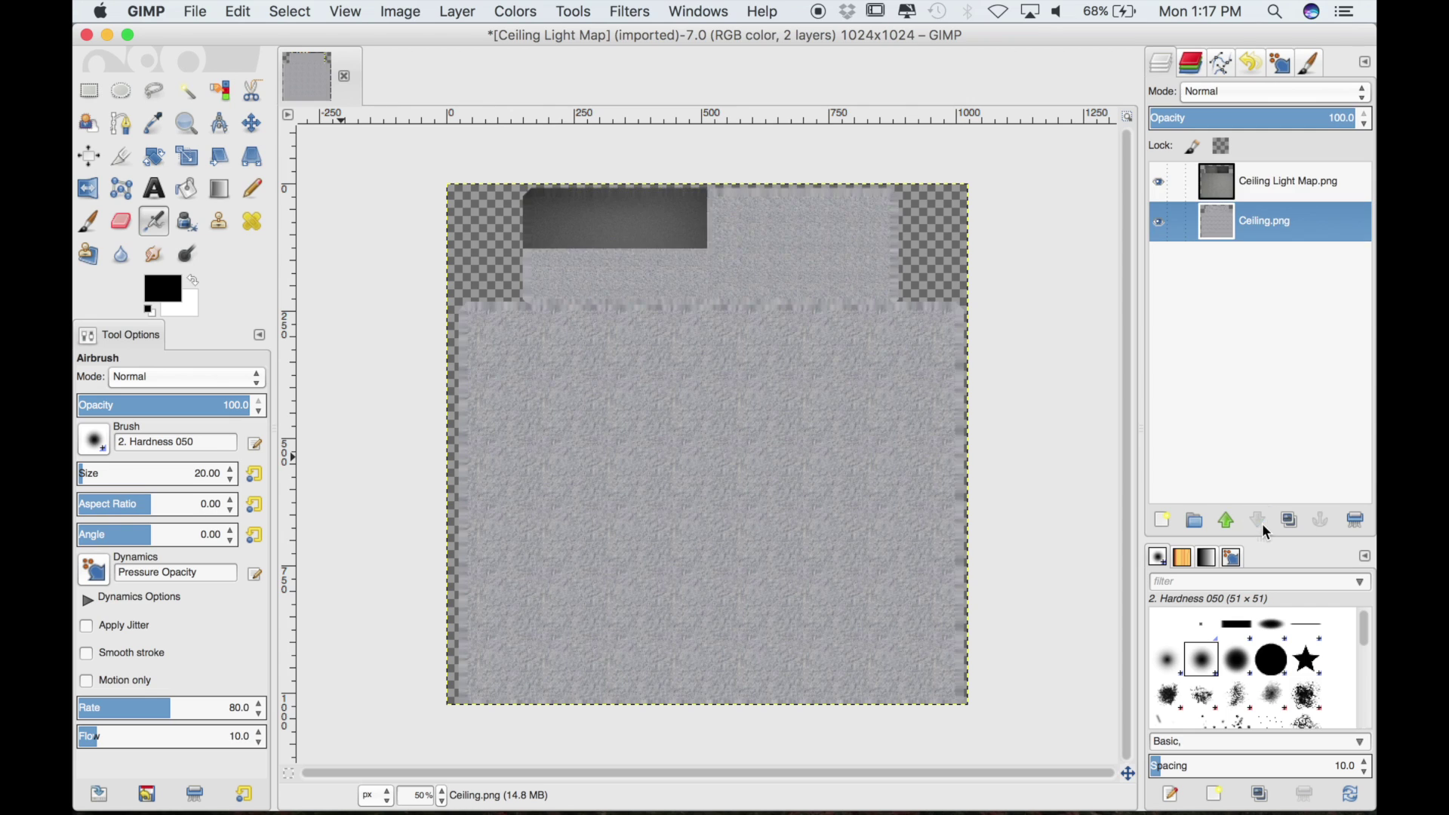
- Set the blend mode of the Ceiling Light Map.png layer to Multiply
{"action": "left_click", "coordinate": [1259, 181]}
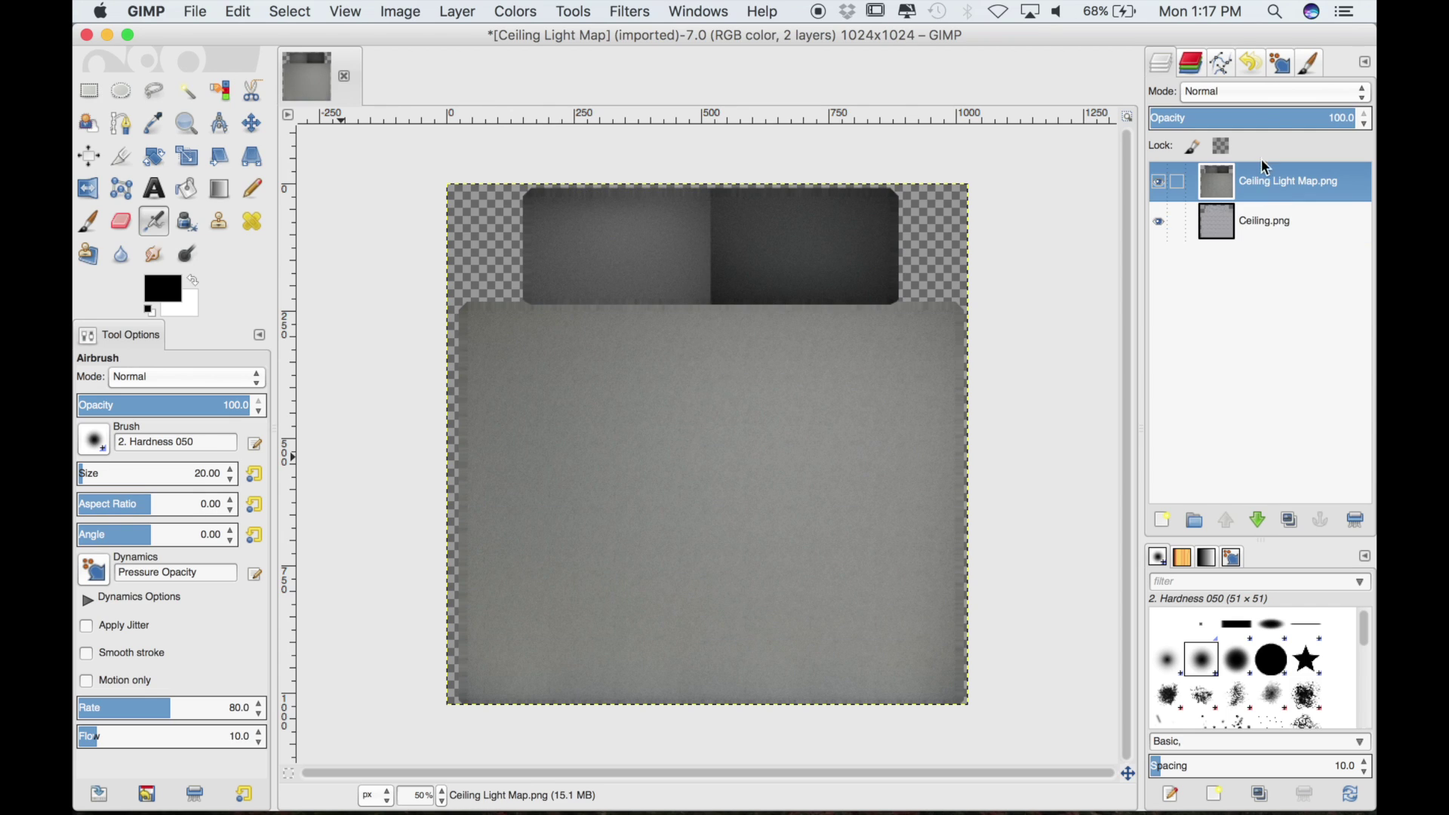
{"action": "left_click", "coordinate": [1247, 92]}
{"action": "left_click", "coordinate": [1244, 262]}
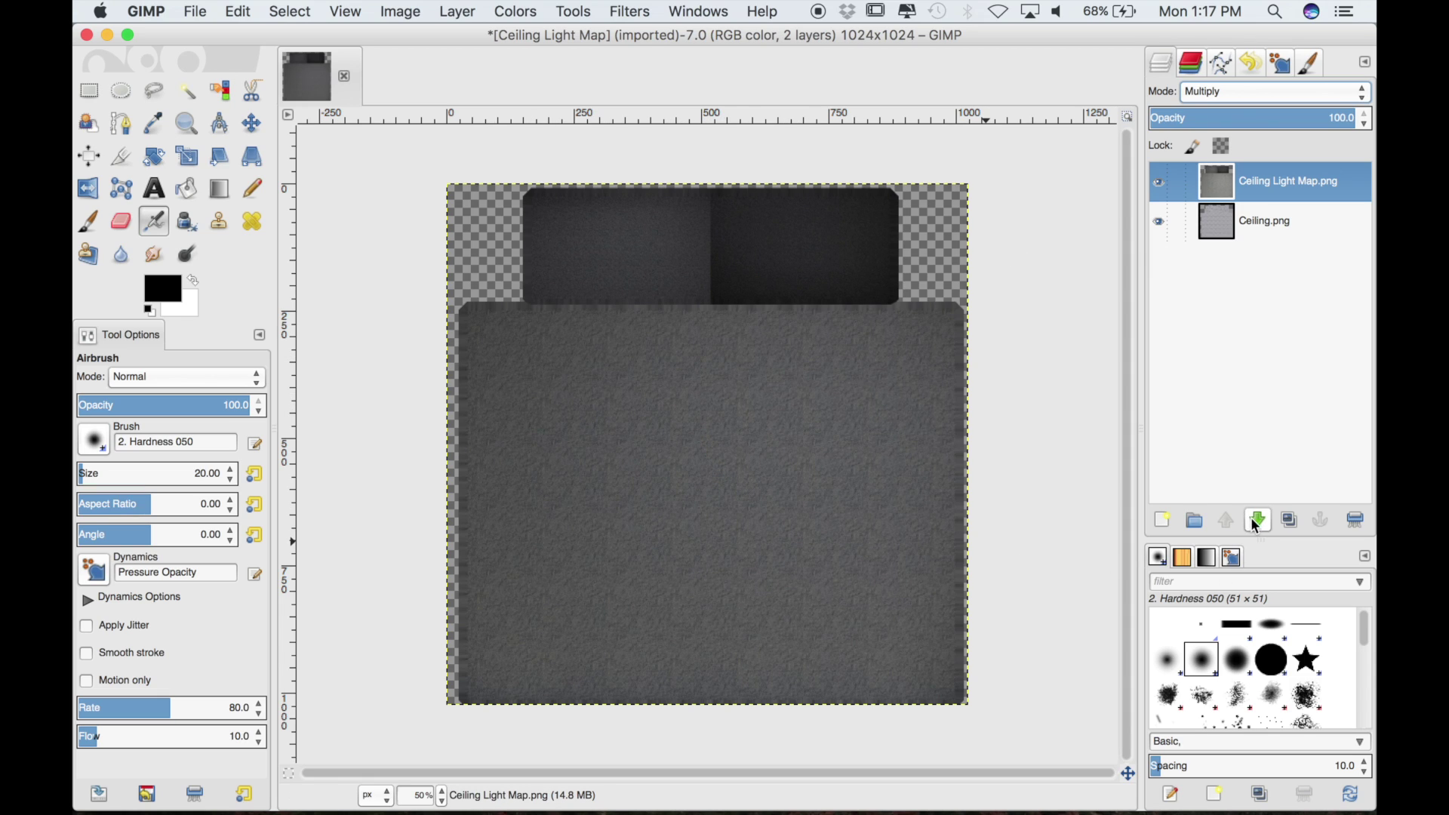
- Duplicate the ceiling light map layer, set the copy to Soft light and reduce its opacity to 50
{"action": "left_click", "coordinate": [1291, 520]}
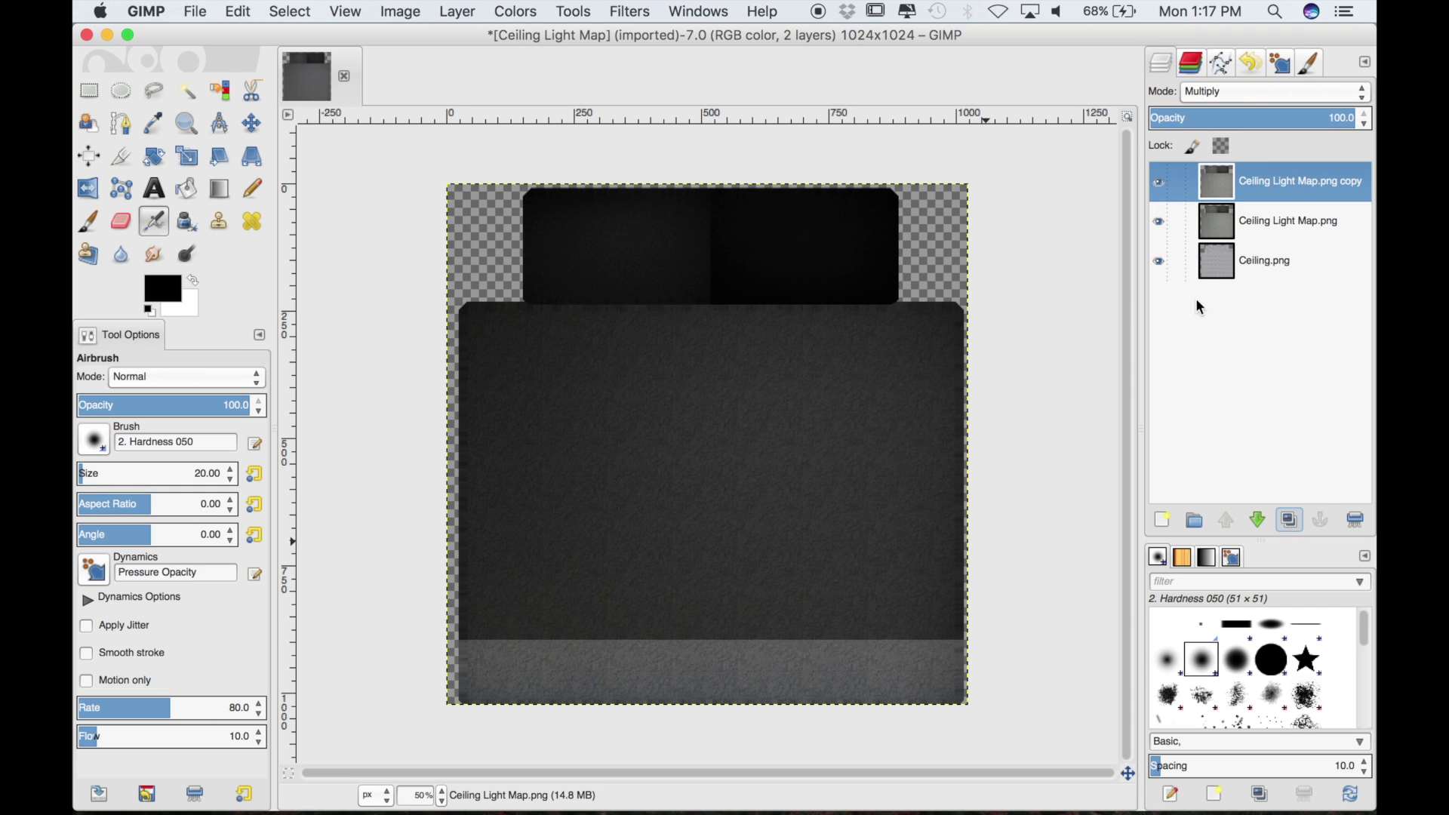
{"action": "left_click", "coordinate": [1241, 91]}
{"action": "left_click", "coordinate": [1229, 179]}
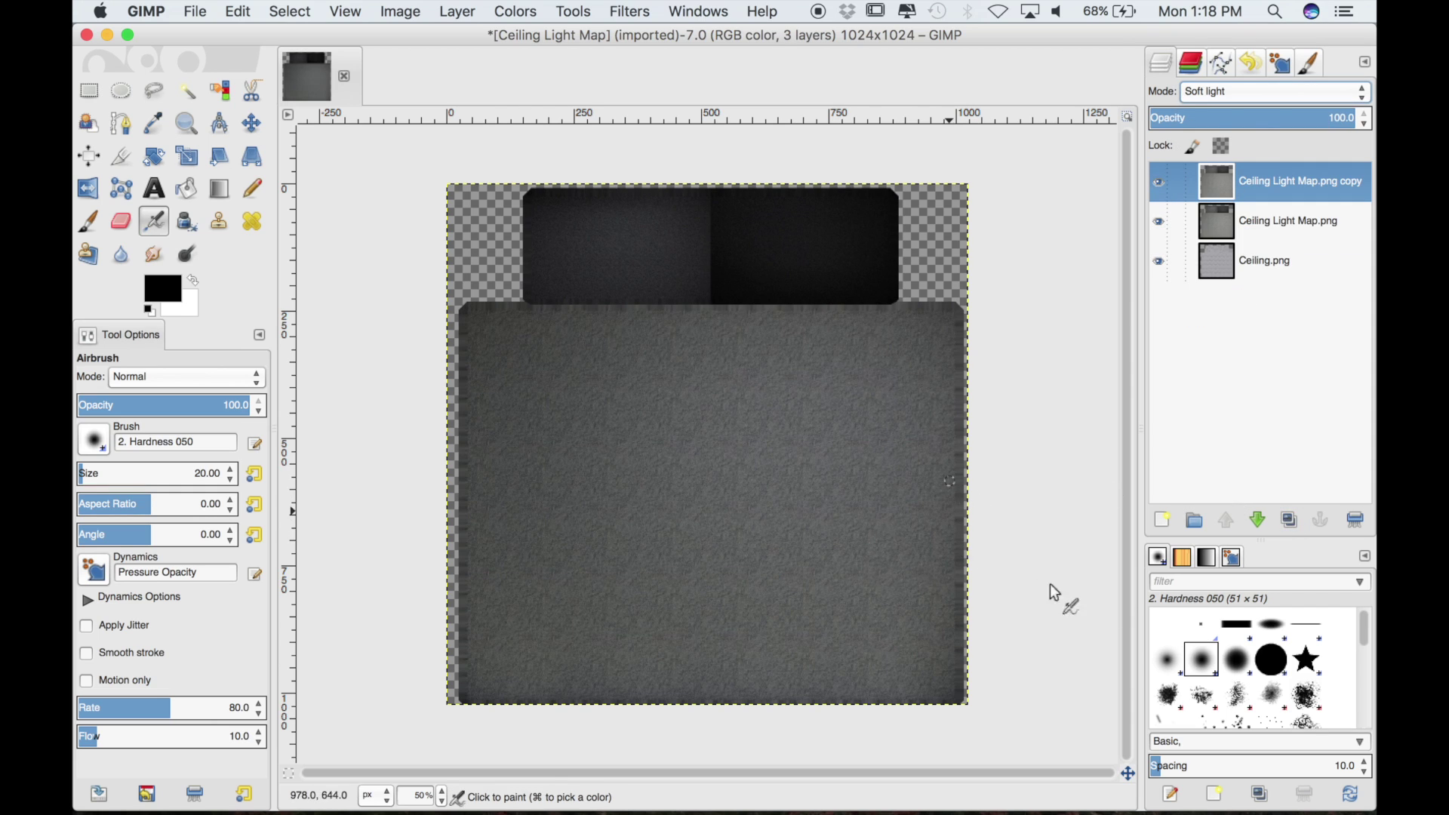
{"action": "left_click_drag", "start_coordinate": [1275, 118], "coordinate": [1253, 121]}
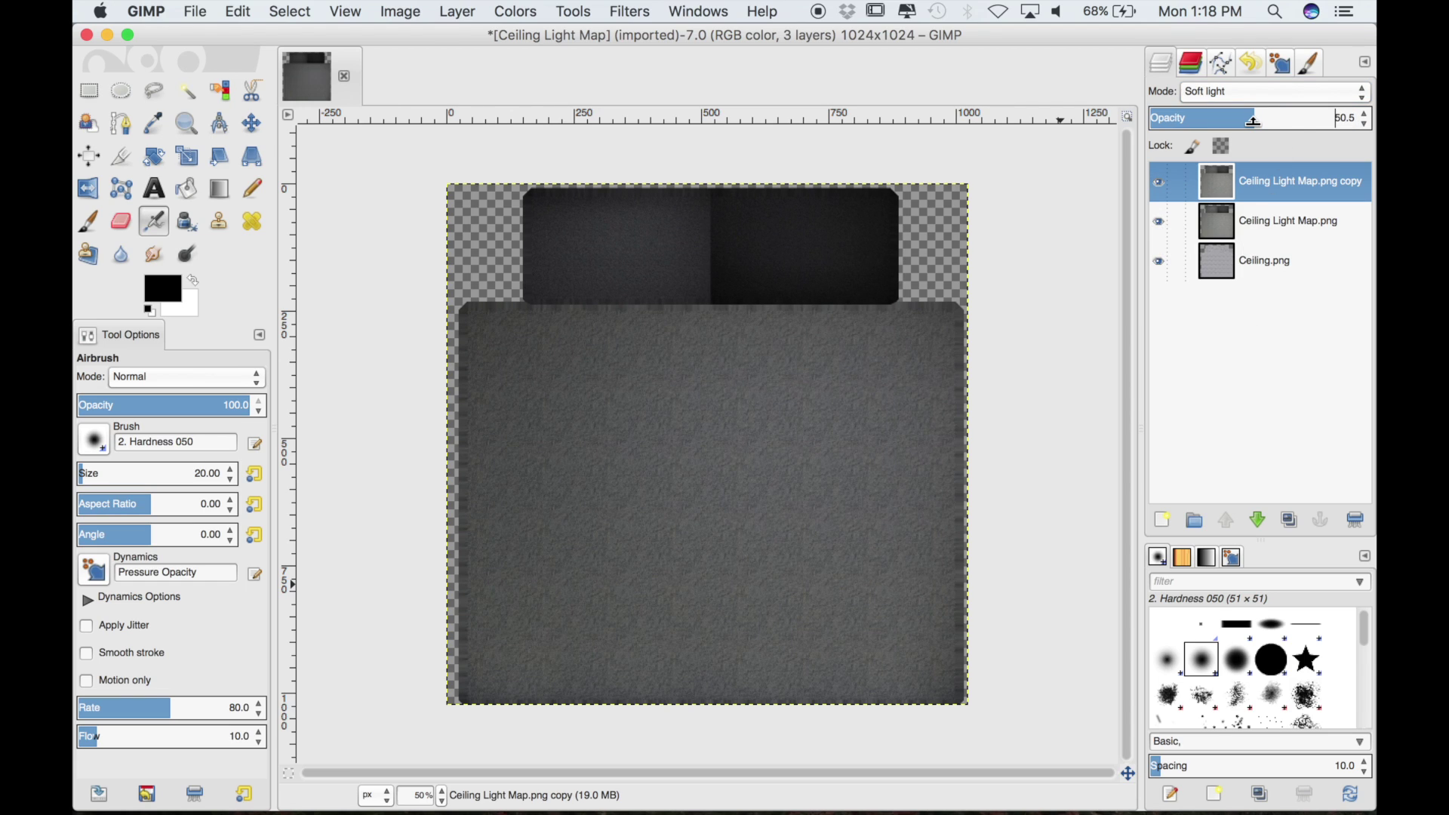
{"action": "left_click_drag", "start_coordinate": [1253, 120], "coordinate": [1251, 142]}
- Compare the ceiling with and without the light map copy, then merge all visible layers, expanded as necessary
{"action": "left_click", "coordinate": [1164, 185]}
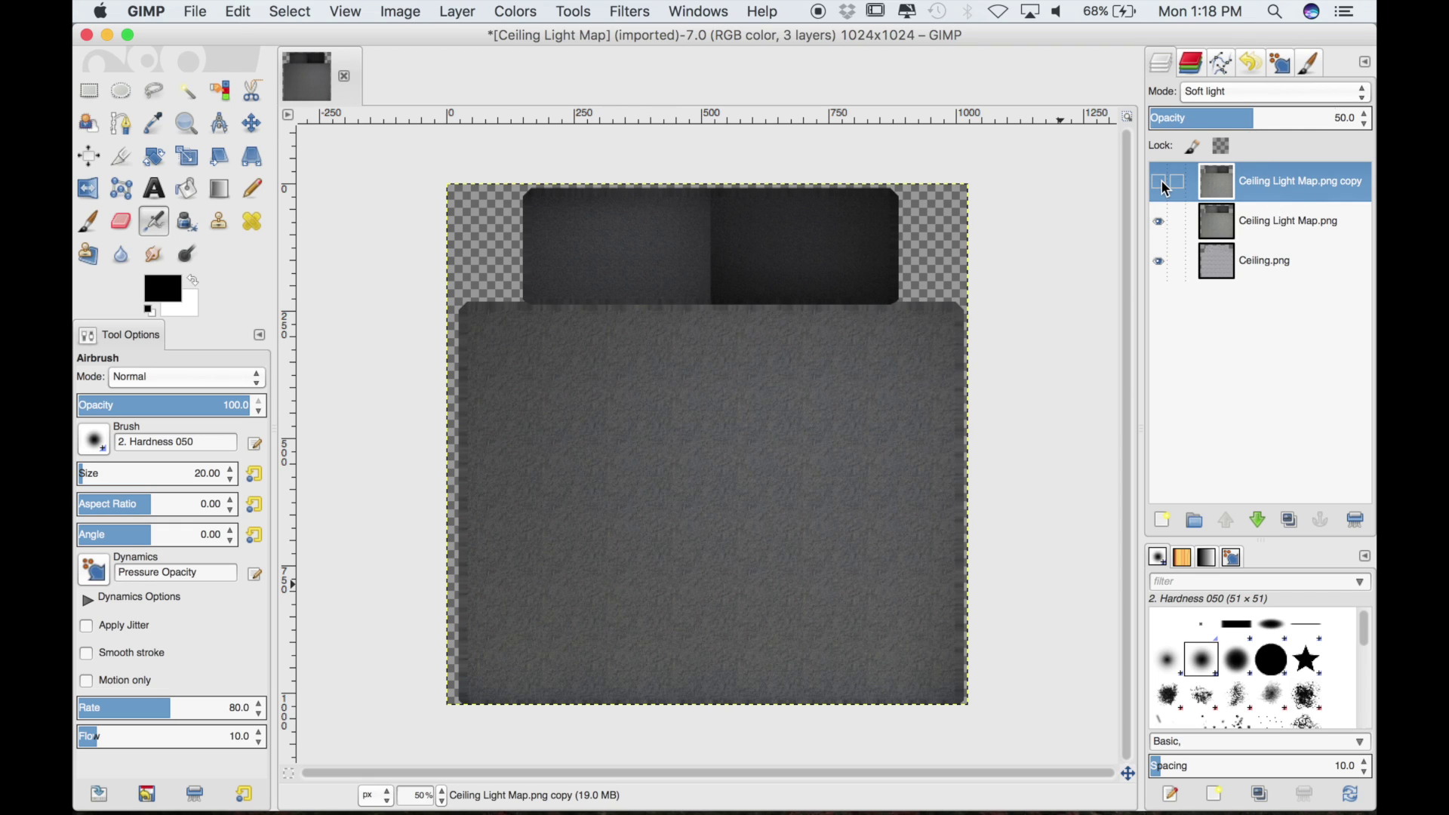
{"action": "left_click", "coordinate": [1166, 188]}
{"action": "left_click", "coordinate": [1166, 188]}
{"action": "left_click", "coordinate": [1166, 188]}
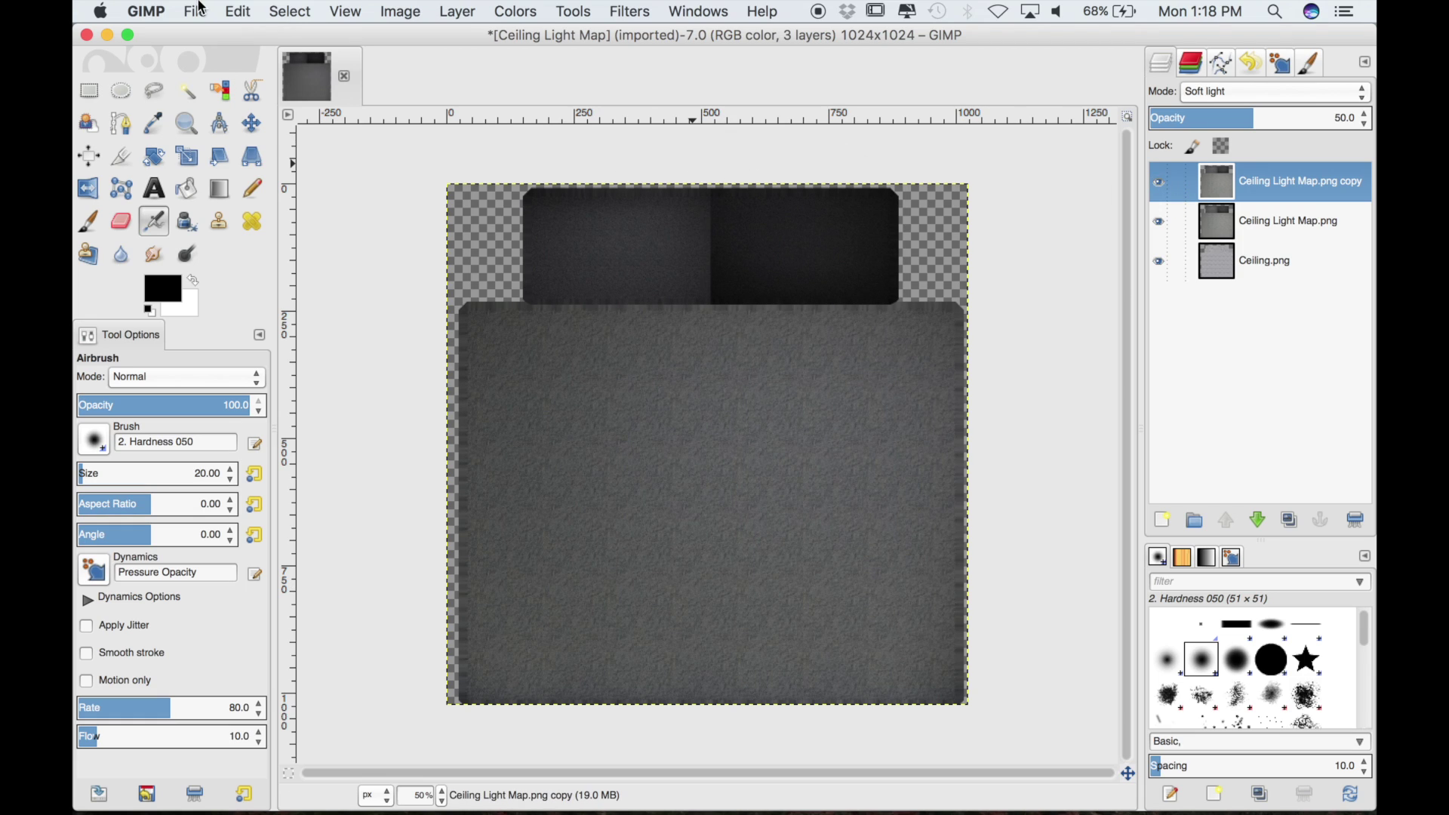
{"action": "left_click", "coordinate": [399, 12]}
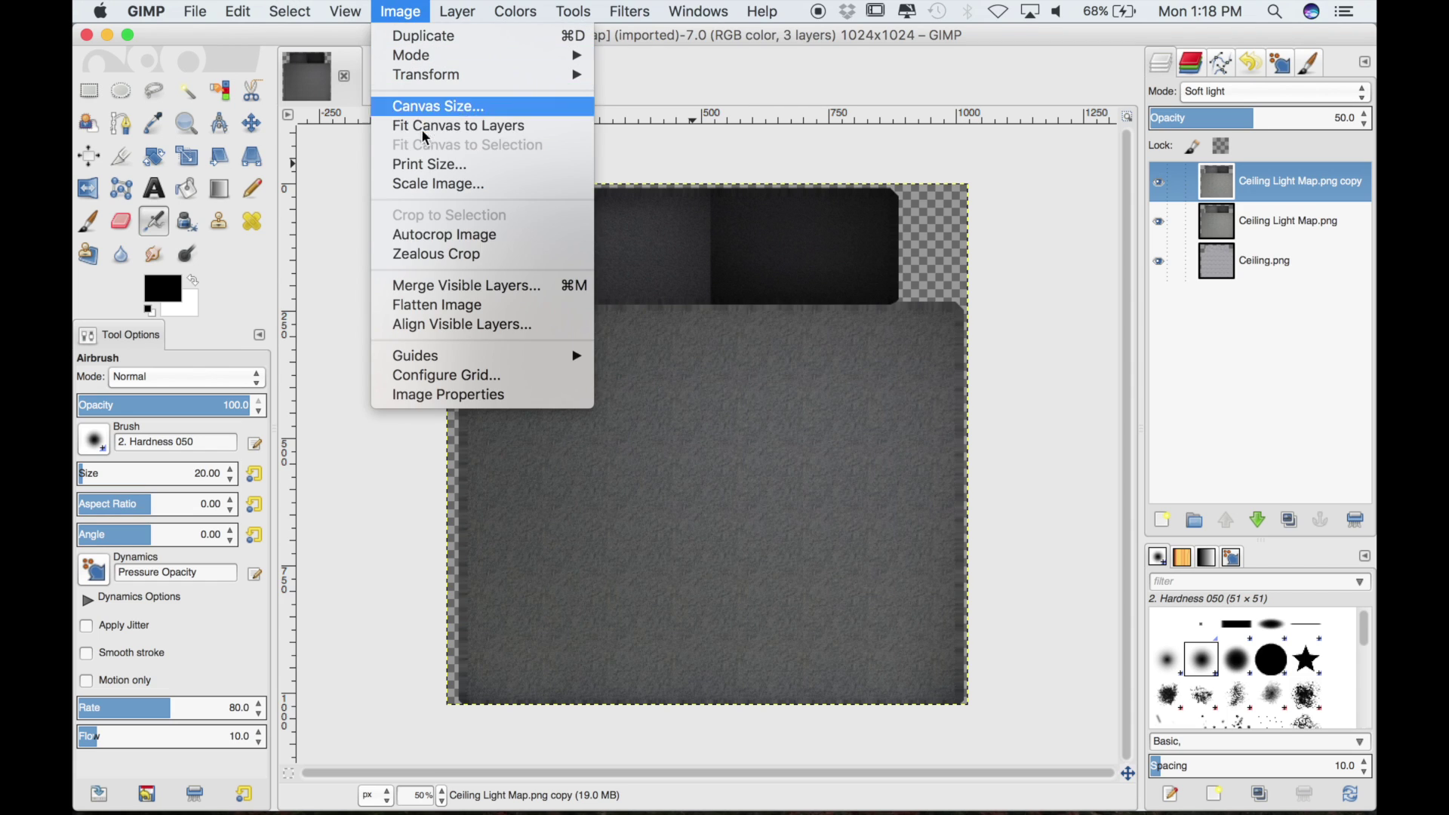
{"action": "left_click", "coordinate": [451, 292]}
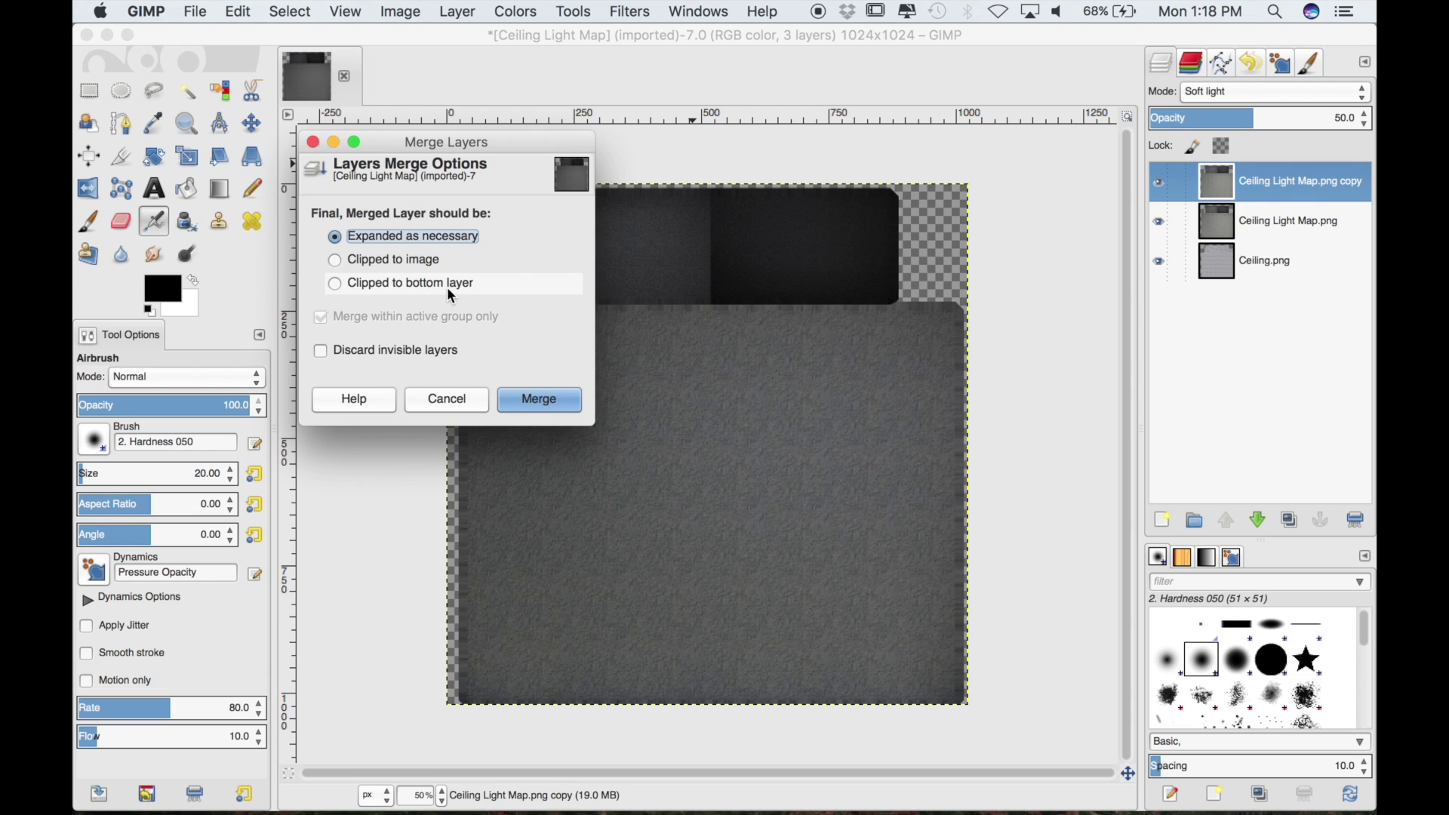
{"action": "left_click", "coordinate": [513, 397]}
- Export the merged ceiling image as Ceiling Diffuse.jpg in the Textures folder with JPEG quality 90
{"action": "left_click", "coordinate": [193, 12]}
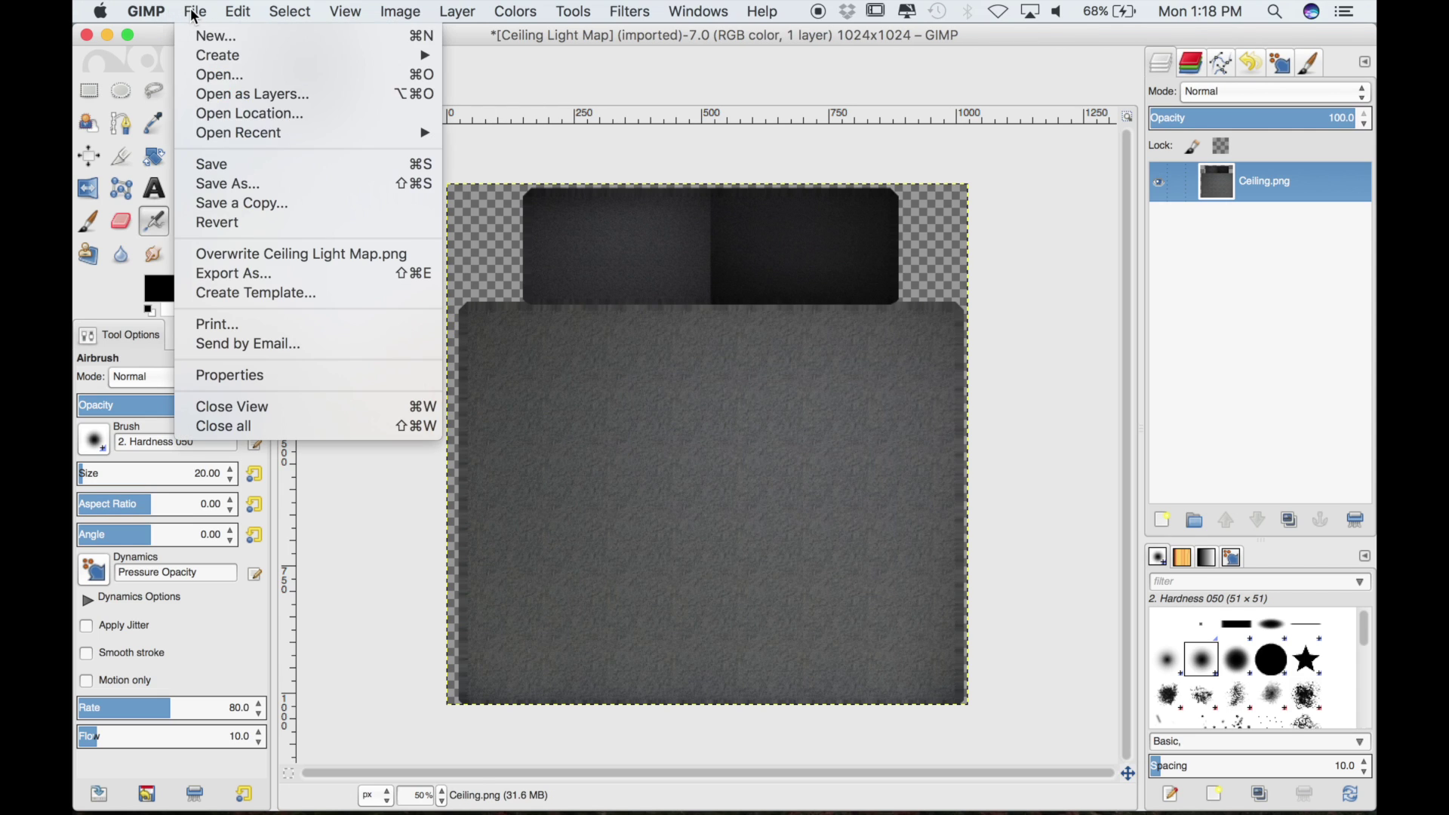
{"action": "left_click", "coordinate": [252, 274]}
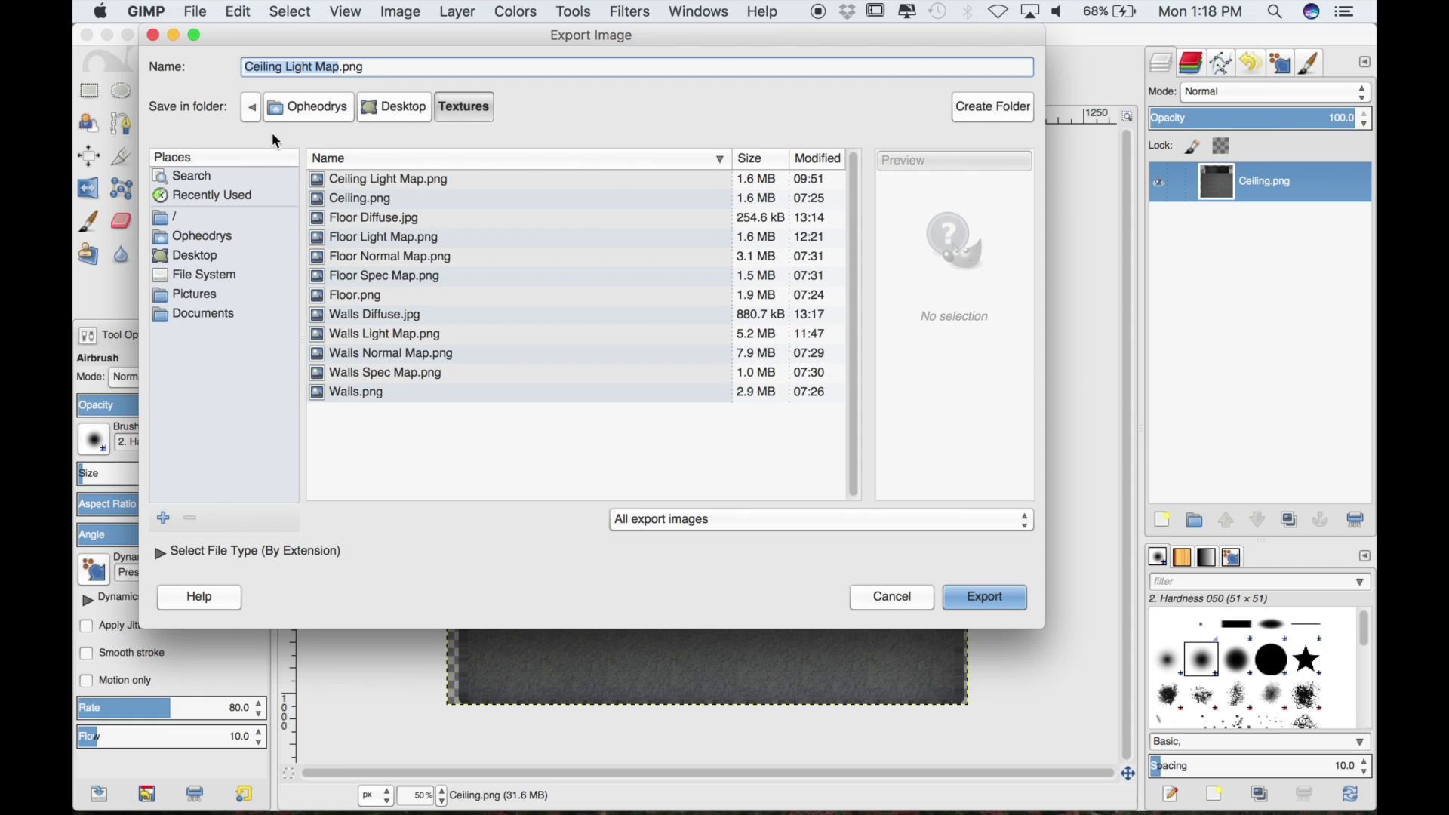
{"action": "left_click", "coordinate": [336, 67]}
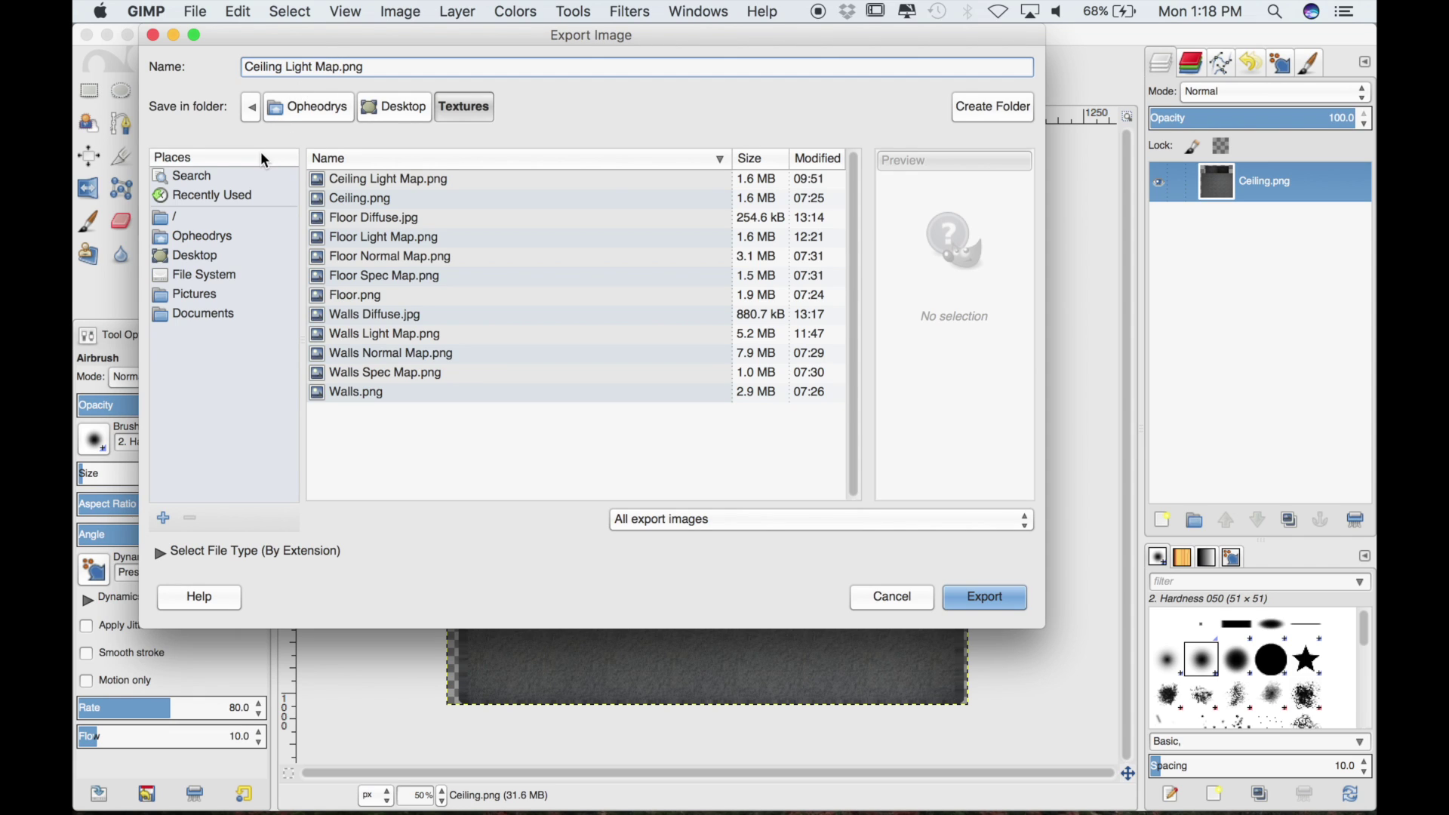
{"action": "key", "text": "BackSpace"}
{"action": "key", "text": "BackSpace"}
{"action": "key", "text": "BackSpace"}
{"action": "key", "text": "BackSpace"}
{"action": "key", "text": "BackSpace"}
{"action": "key", "text": "BackSpace"}
{"action": "key", "text": "BackSpace"}
{"action": "key", "text": "BackSpace"}
{"action": "type", "text": "Diffuse"}
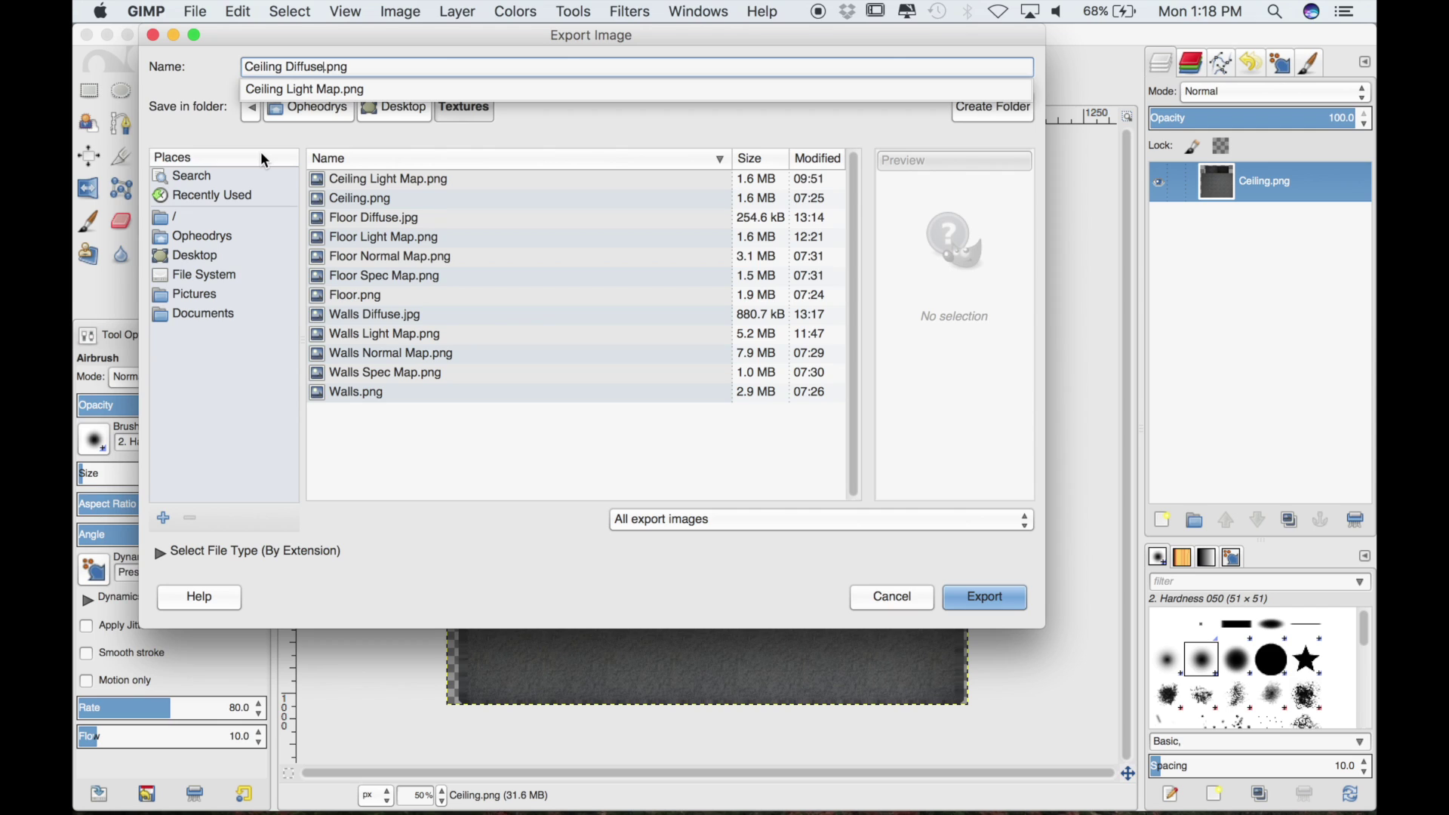
{"action": "key", "text": "BackSpace"}
{"action": "key", "text": "BackSpace"}
{"action": "key", "text": "BackSpace"}
{"action": "type", "text": "jpg"}
{"action": "key", "text": "Return"}
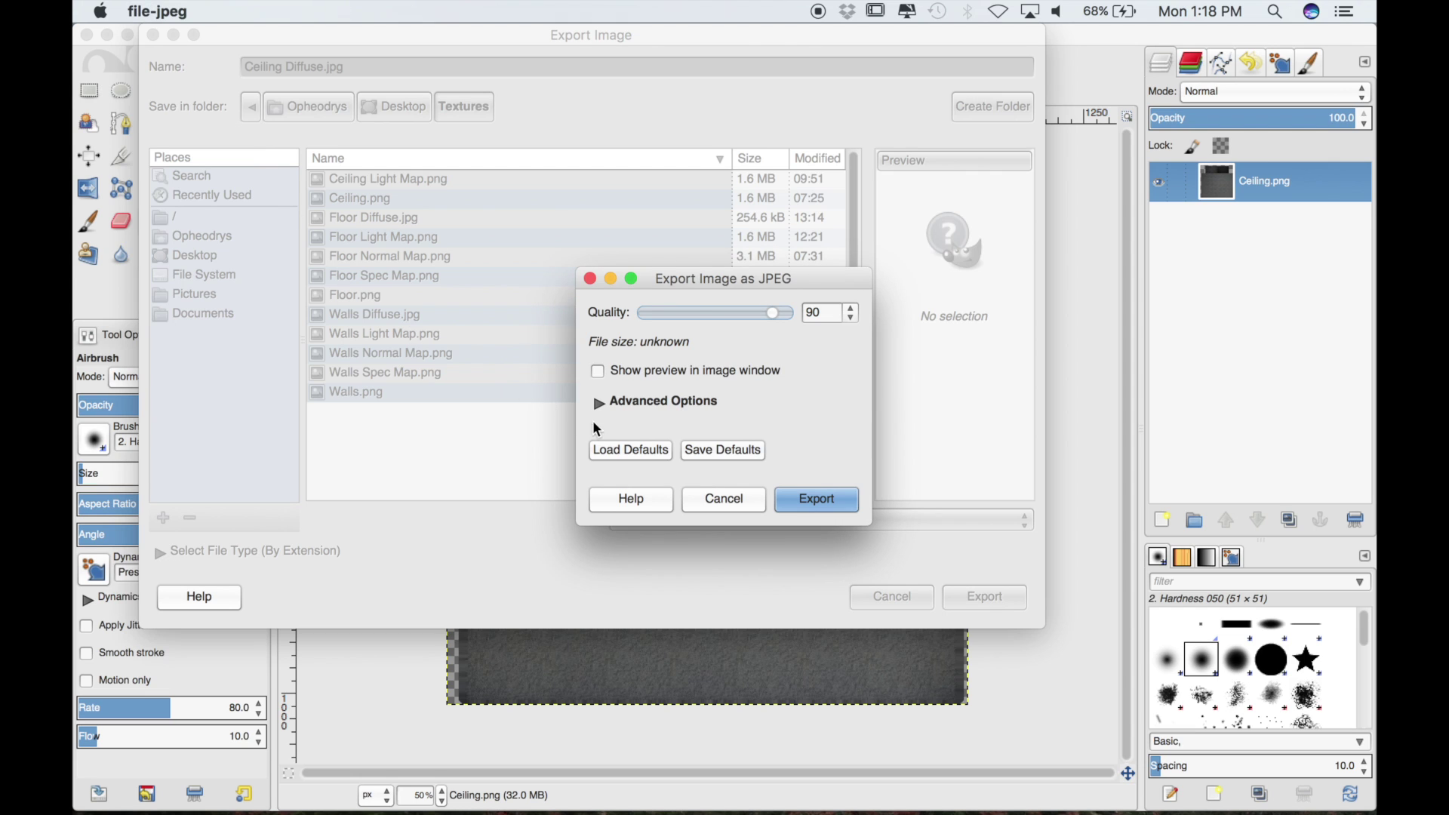
{"action": "left_click", "coordinate": [836, 507]}
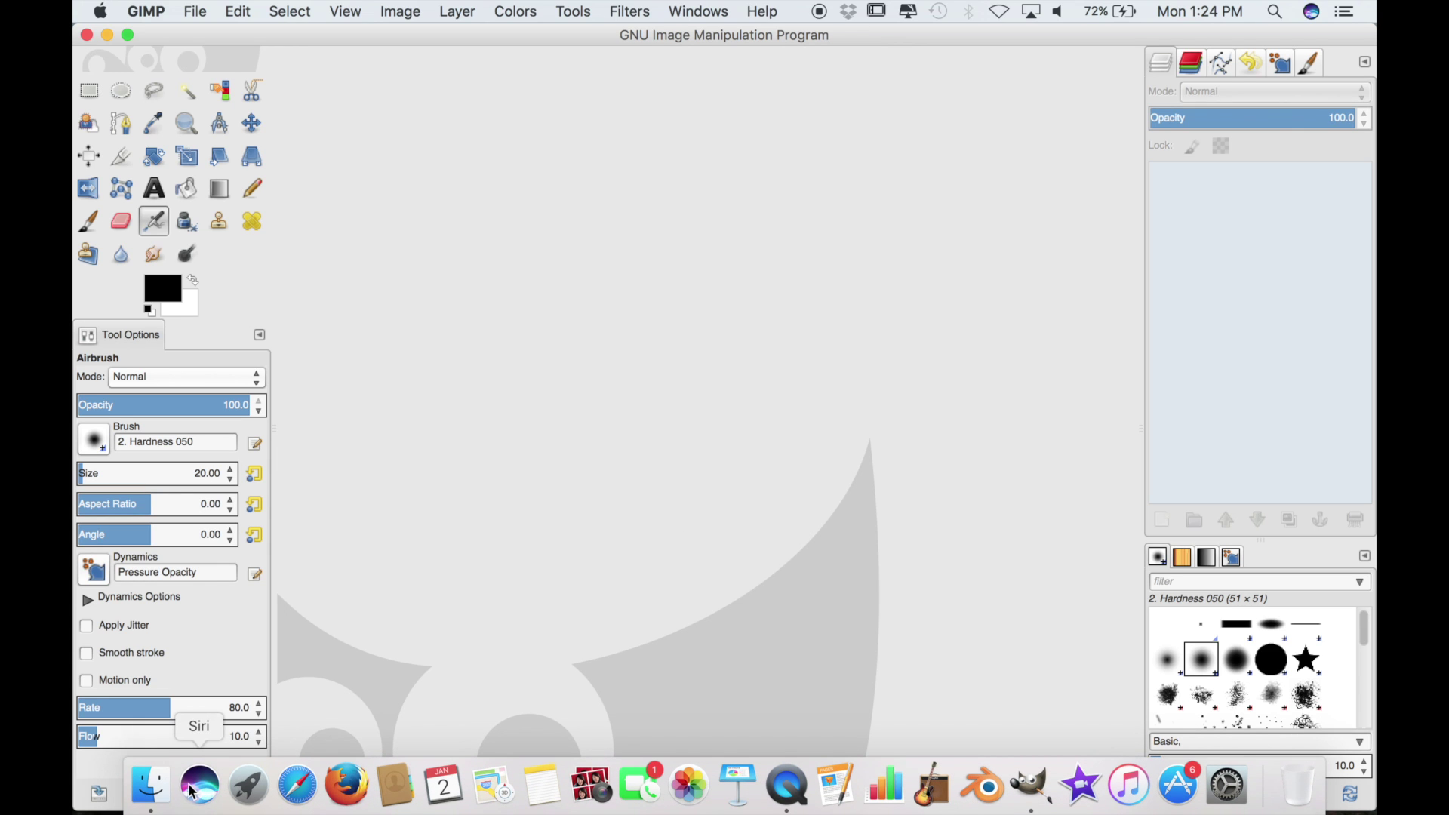
- Open Floor Spec Map.png from the Textures folder in Finder and add Floor Light Map.png as a layer above it
{"action": "left_click", "coordinate": [163, 790]}
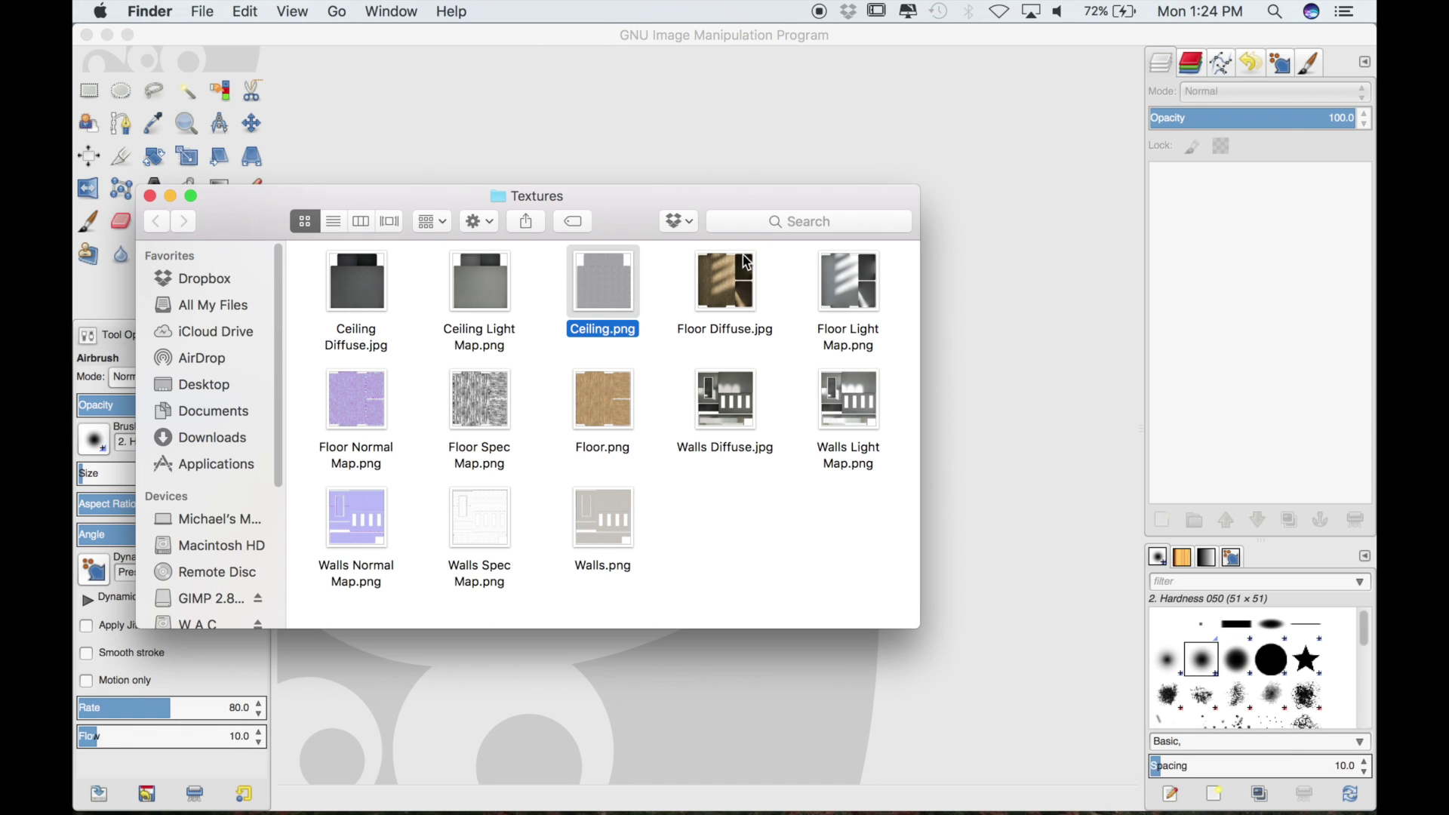
{"action": "left_click_drag", "start_coordinate": [641, 215], "coordinate": [600, 164]}
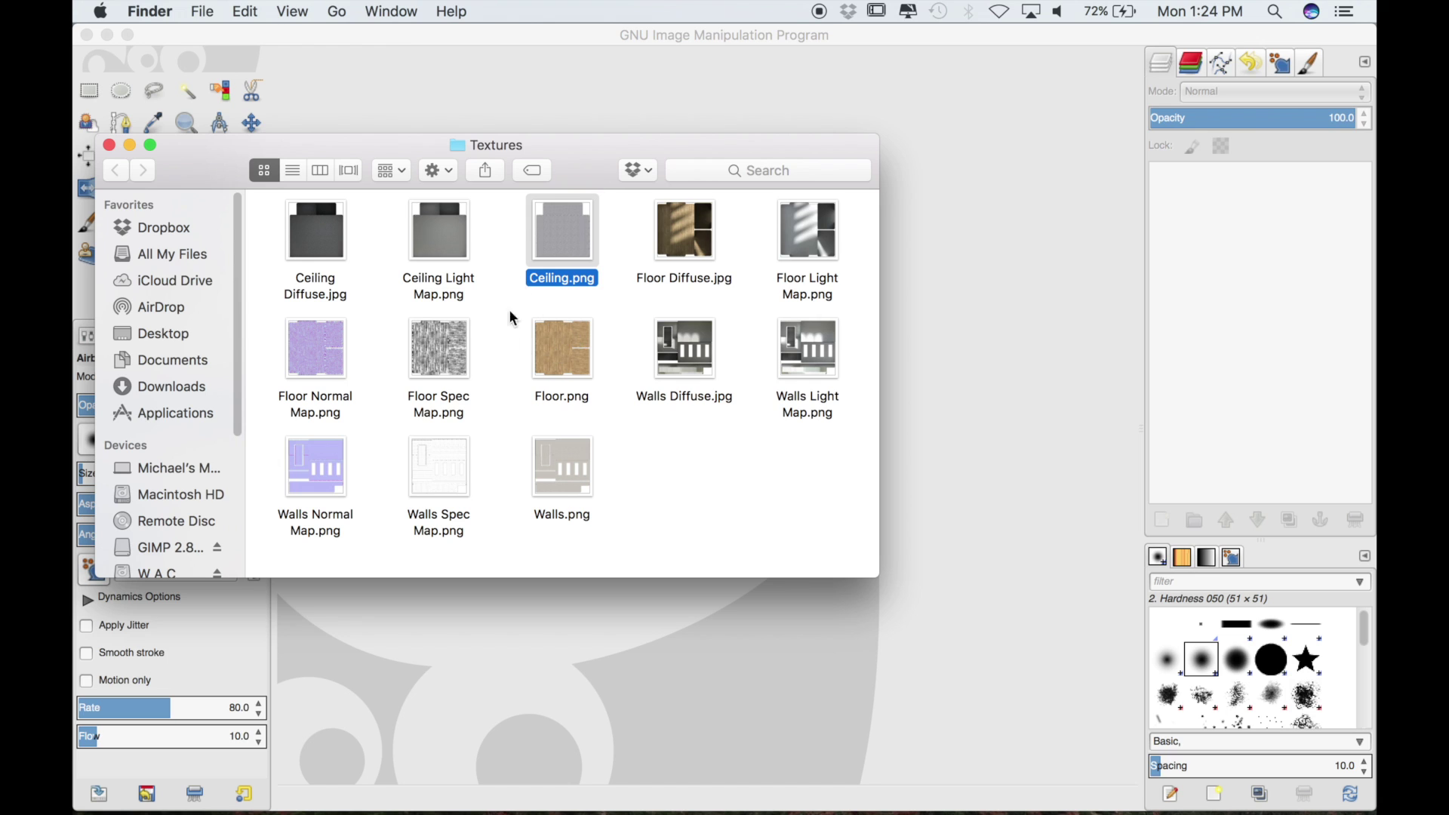
{"action": "left_click_drag", "start_coordinate": [437, 345], "coordinate": [960, 421]}
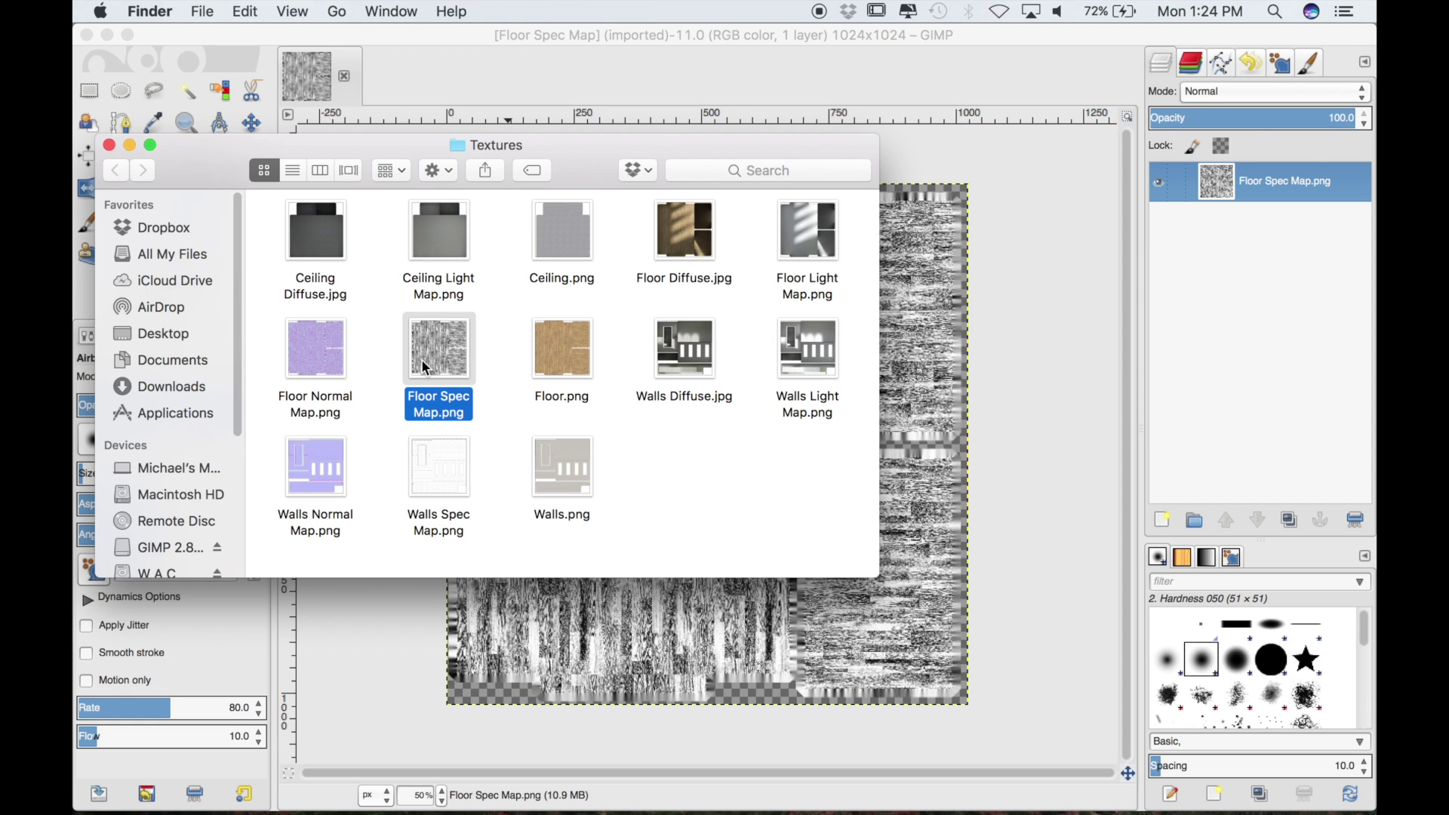
{"action": "left_click_drag", "start_coordinate": [808, 229], "coordinate": [912, 307]}
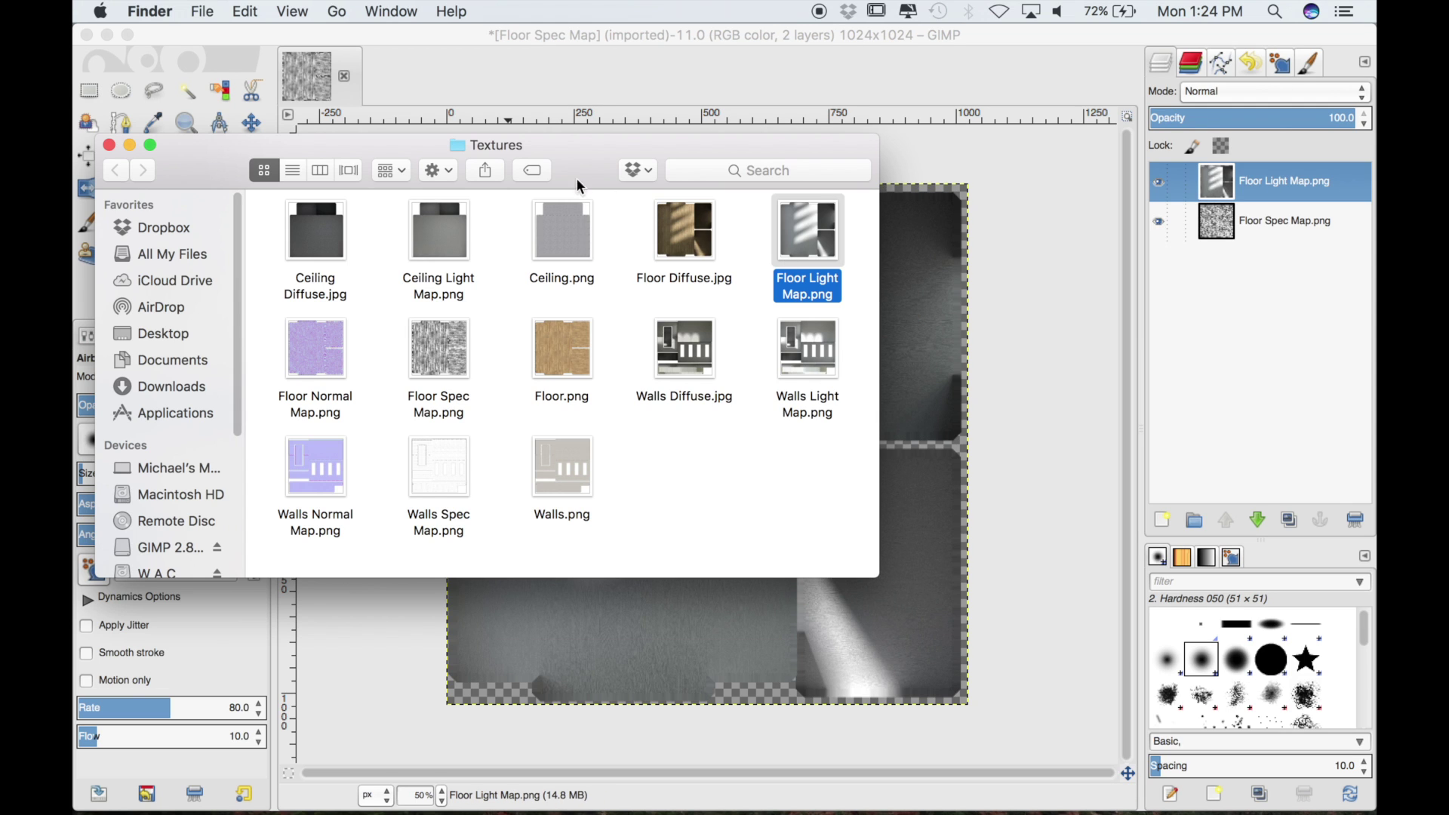
{"action": "left_click", "coordinate": [132, 144]}
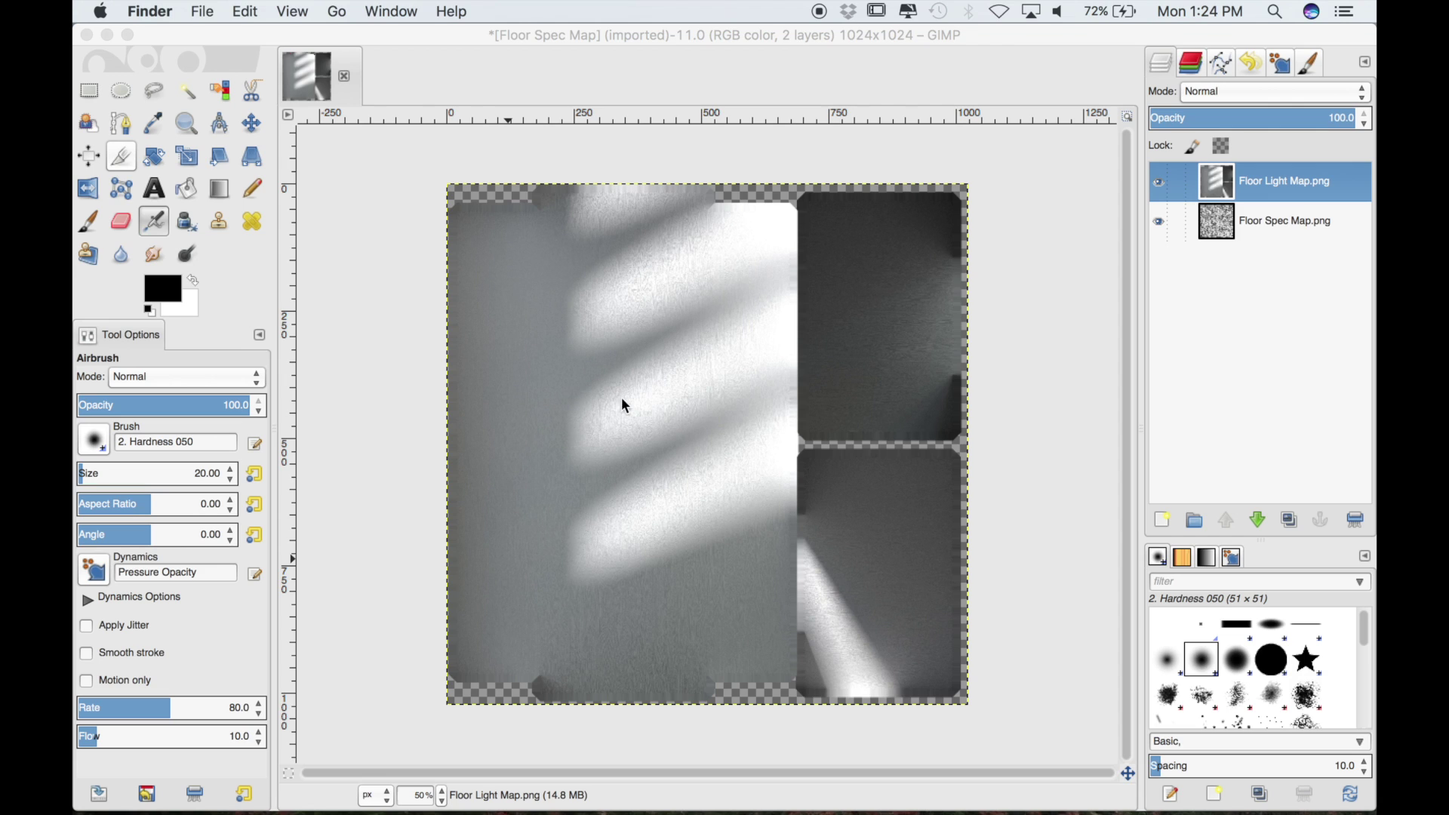
{"action": "left_click", "coordinate": [629, 393]}
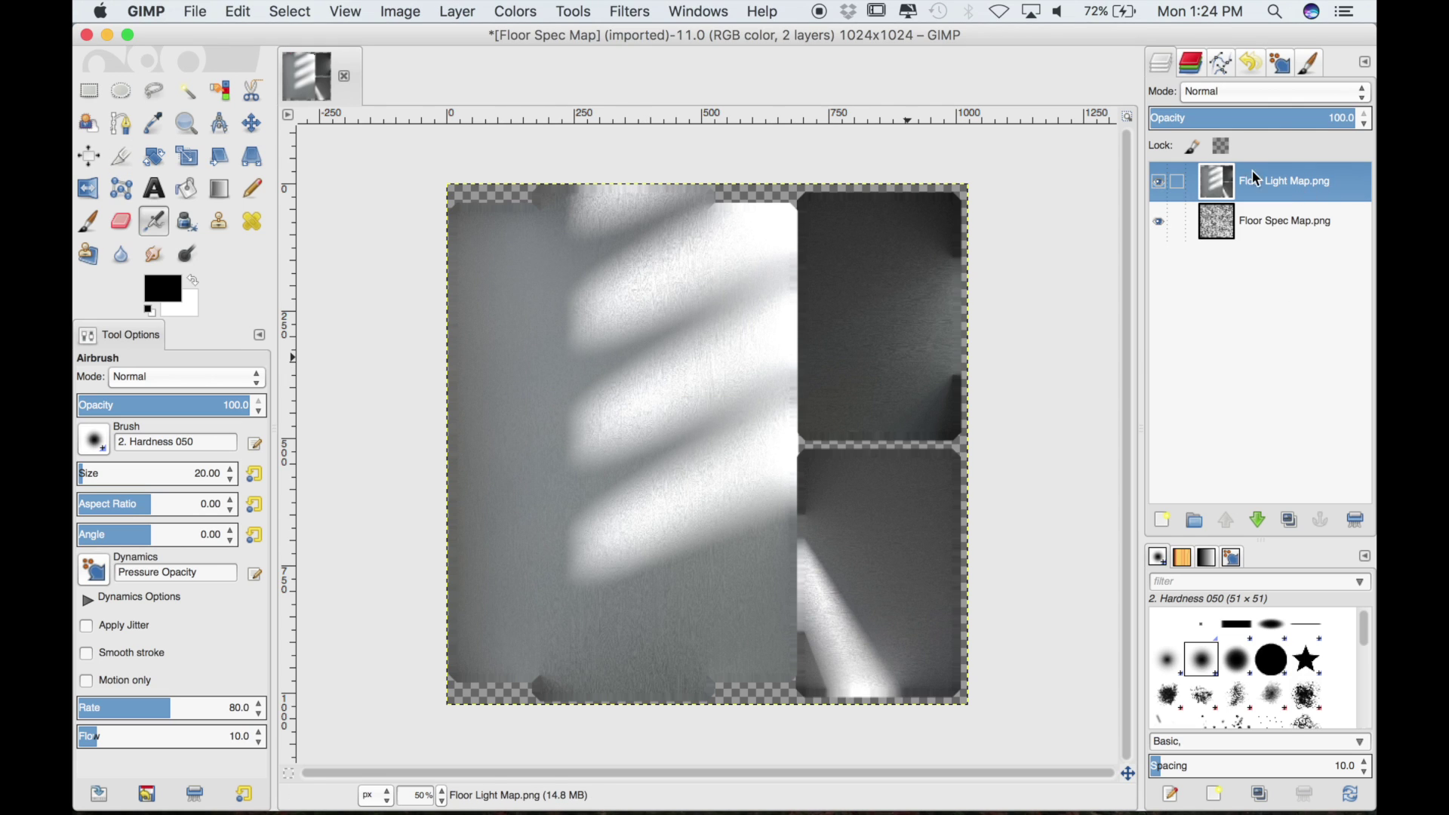
- Set the Floor Light Map.png layer to Multiply and check how it darkens the floor specular map
{"action": "left_click", "coordinate": [1228, 94]}
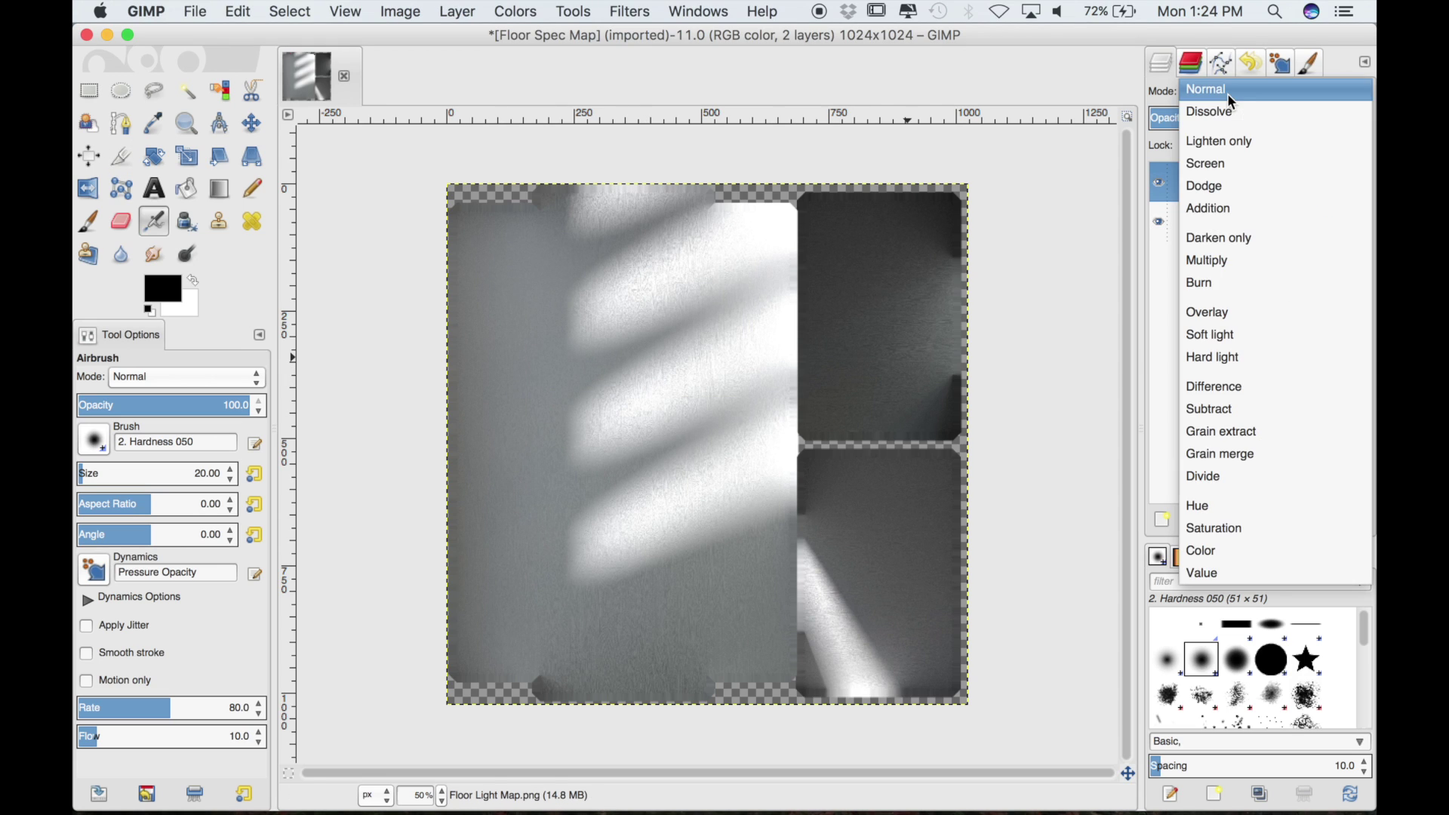
{"action": "left_click", "coordinate": [1230, 260]}
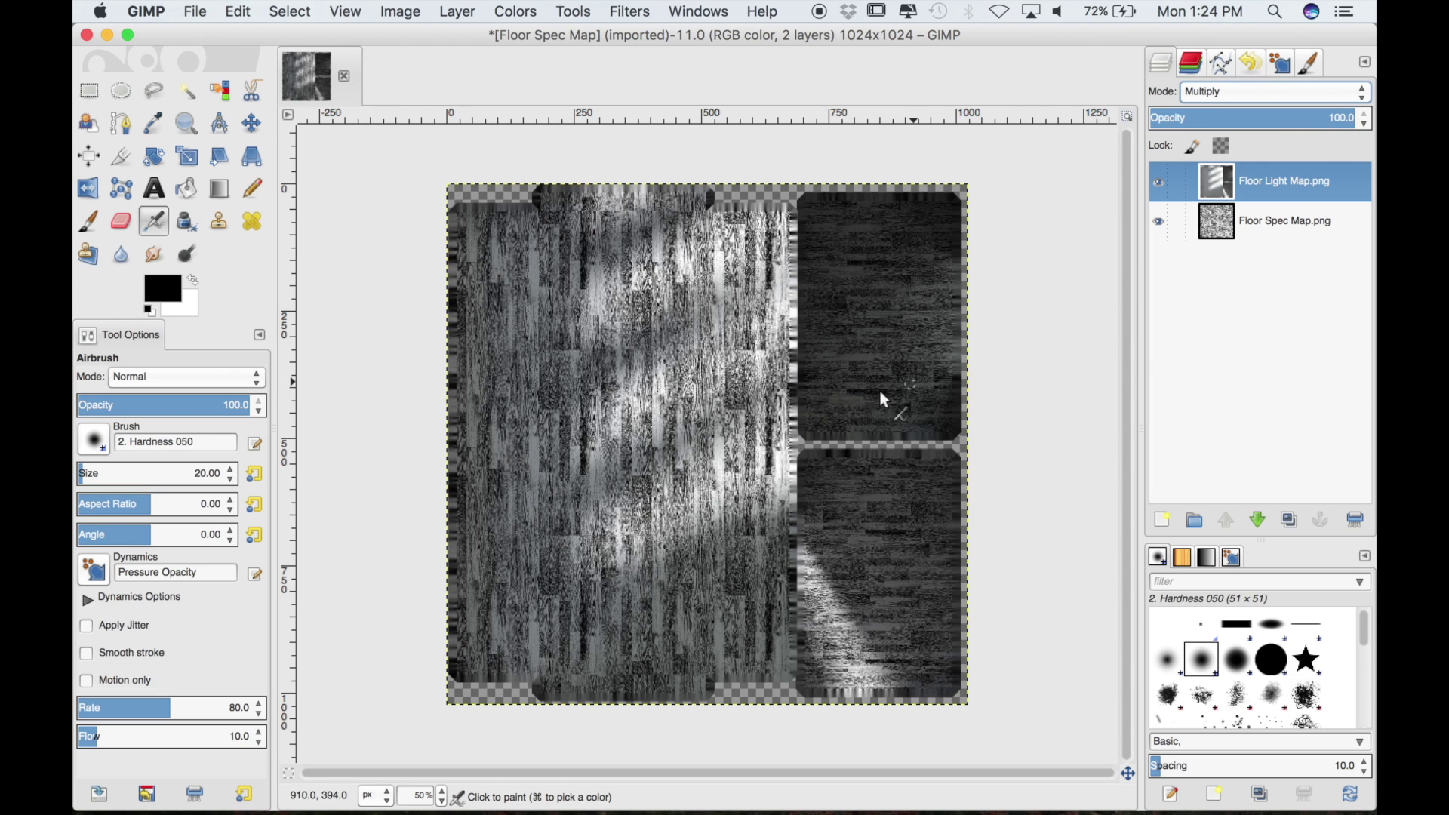
{"action": "middle_click_drag", "start_coordinate": [752, 429], "coordinate": [755, 406]}
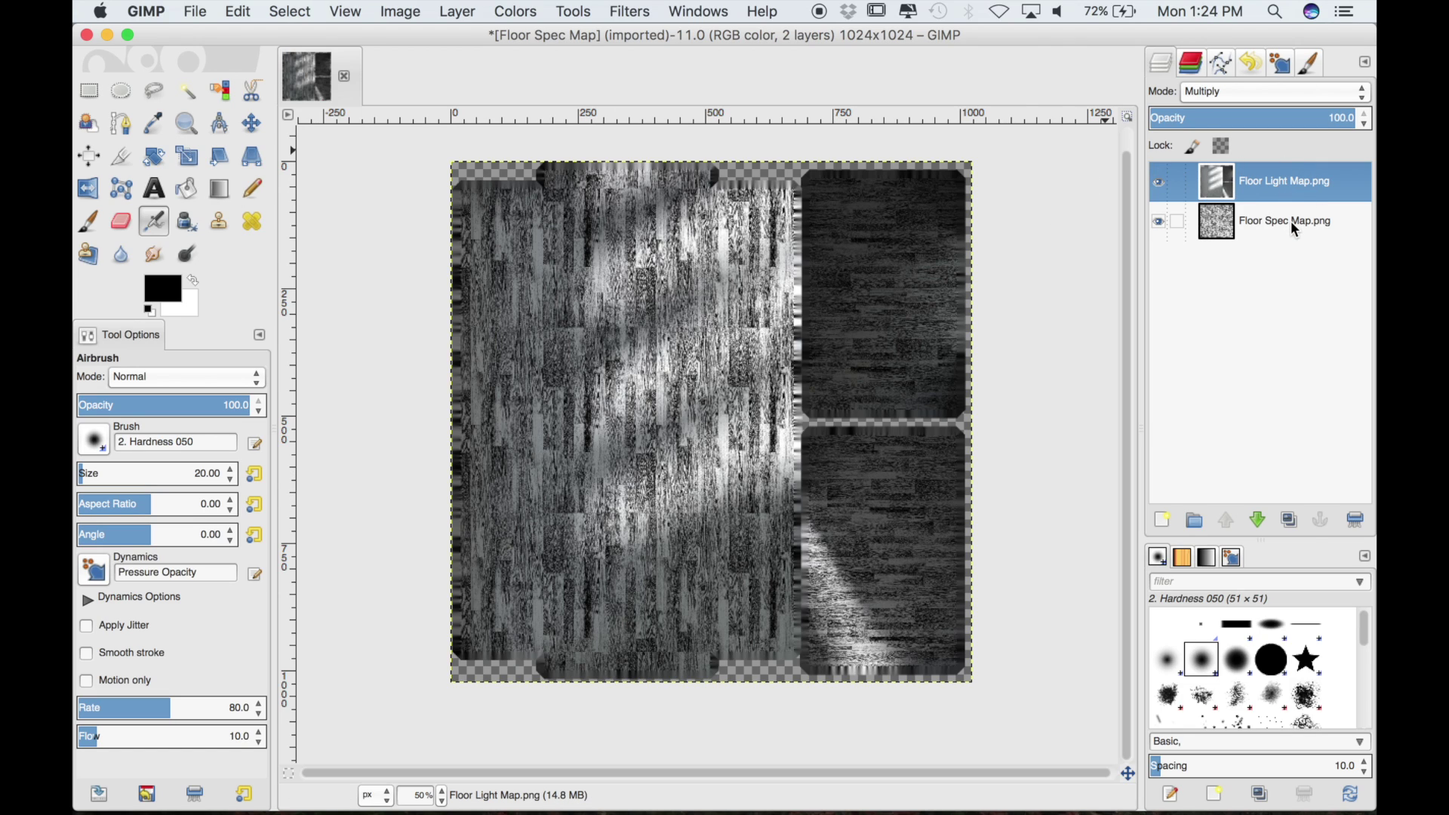
{"action": "middle_click_drag", "start_coordinate": [936, 399], "coordinate": [933, 398]}
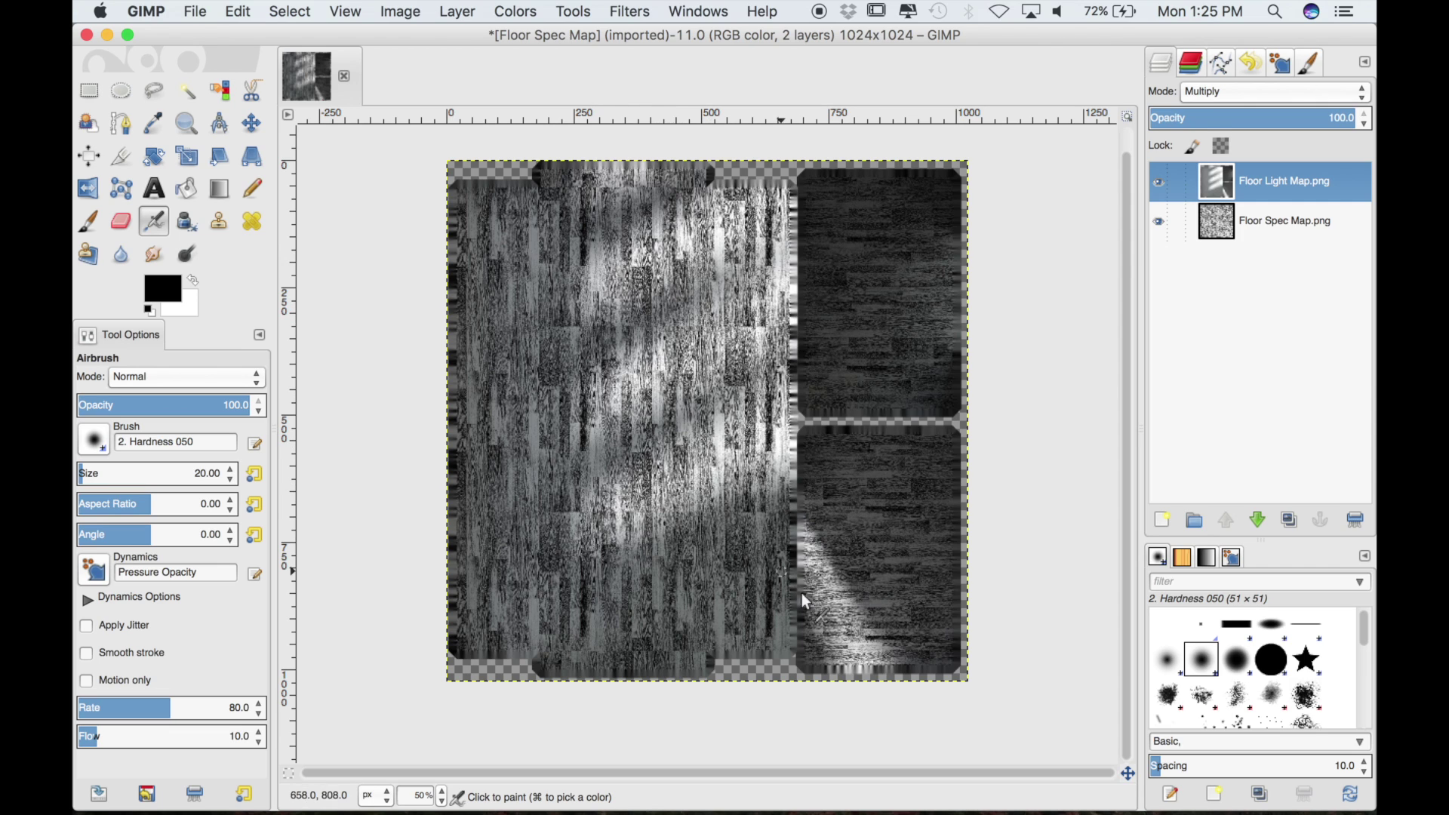
{"action": "middle_click_drag", "start_coordinate": [906, 328], "coordinate": [916, 348]}
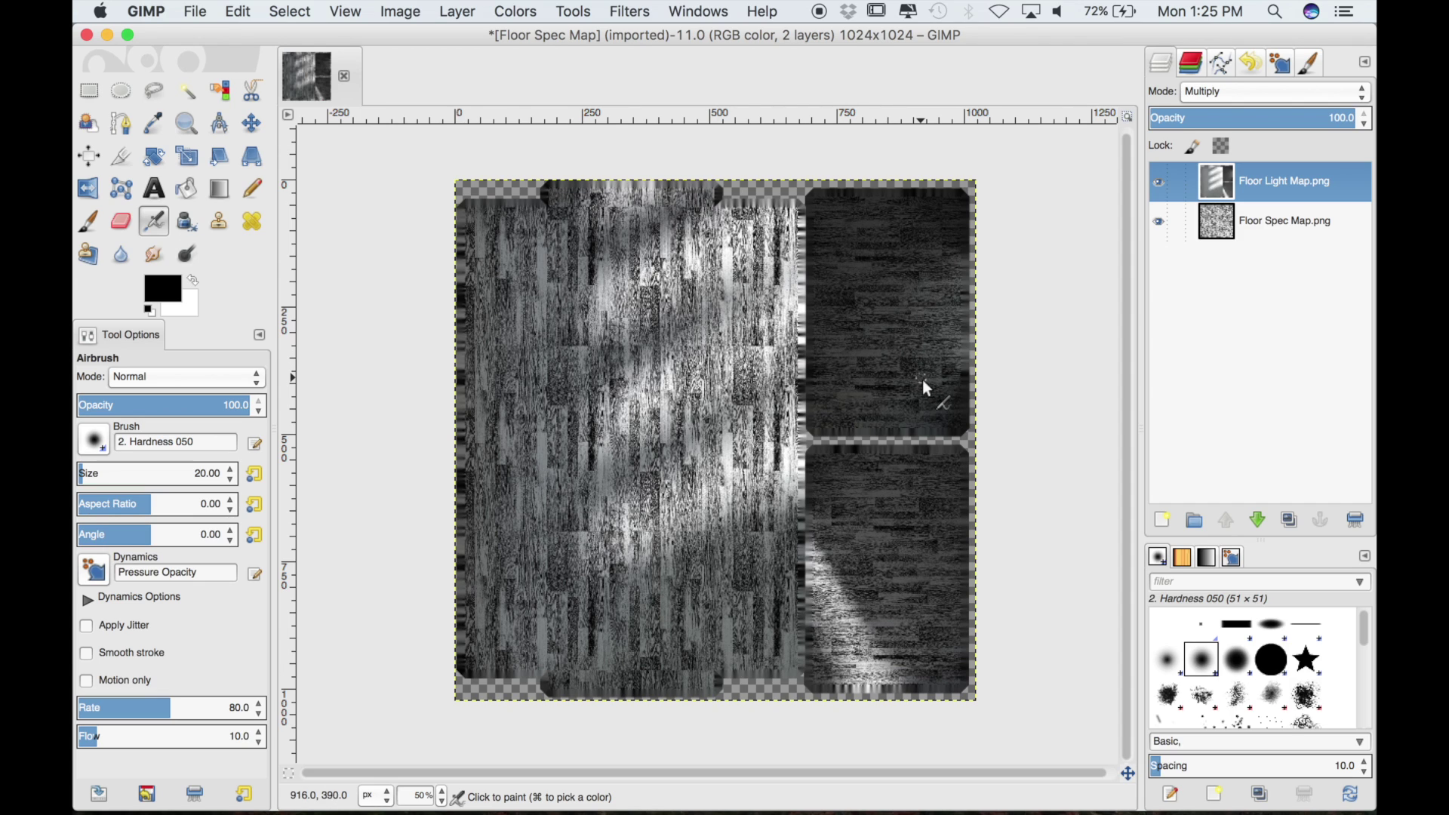
{"action": "middle_click_drag", "start_coordinate": [863, 423], "coordinate": [861, 425]}
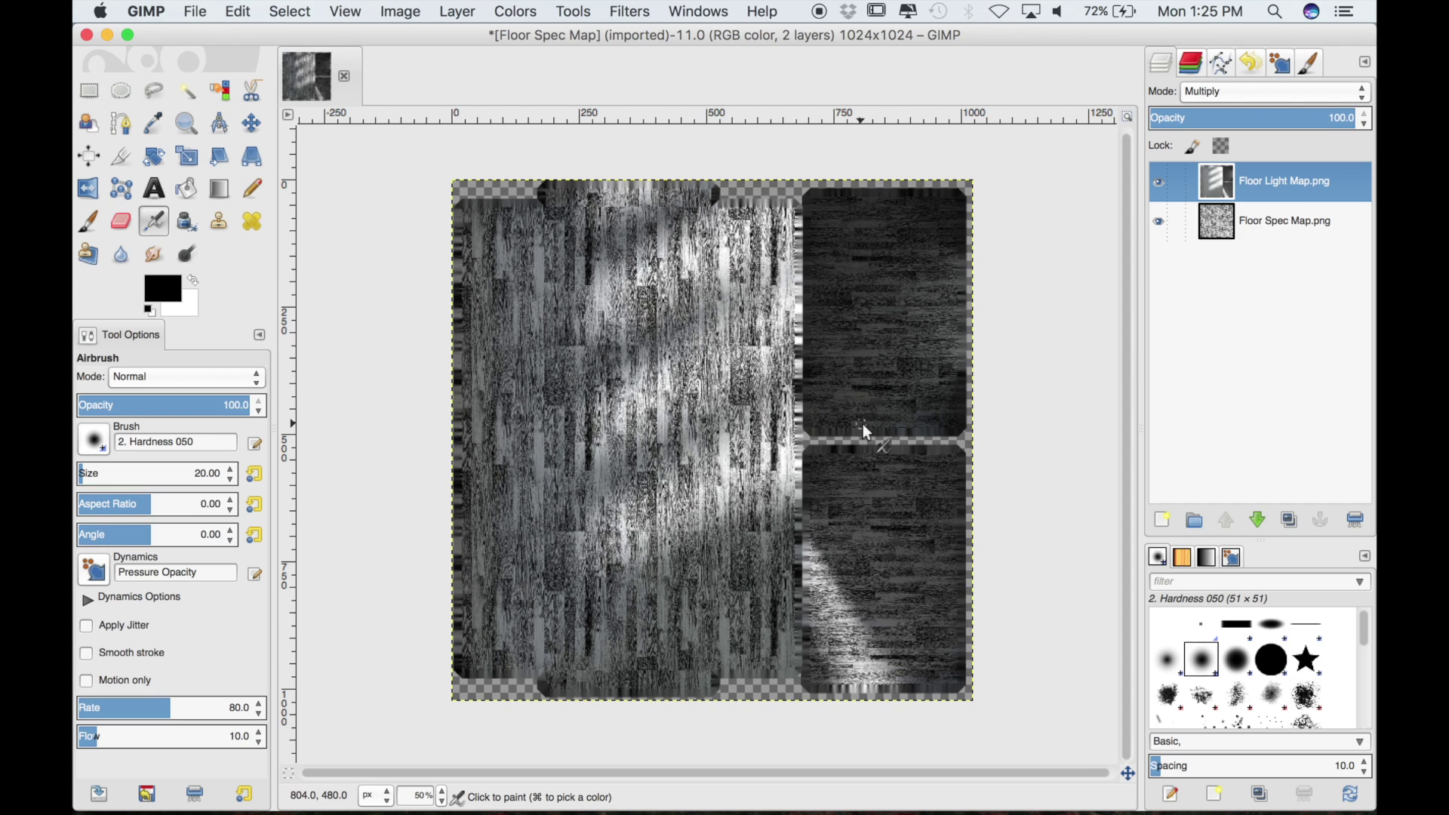
- Export the combined floor specular image as Floor Spec Map.jpg in the Textures folder with JPEG quality 90
{"action": "left_click", "coordinate": [196, 13]}
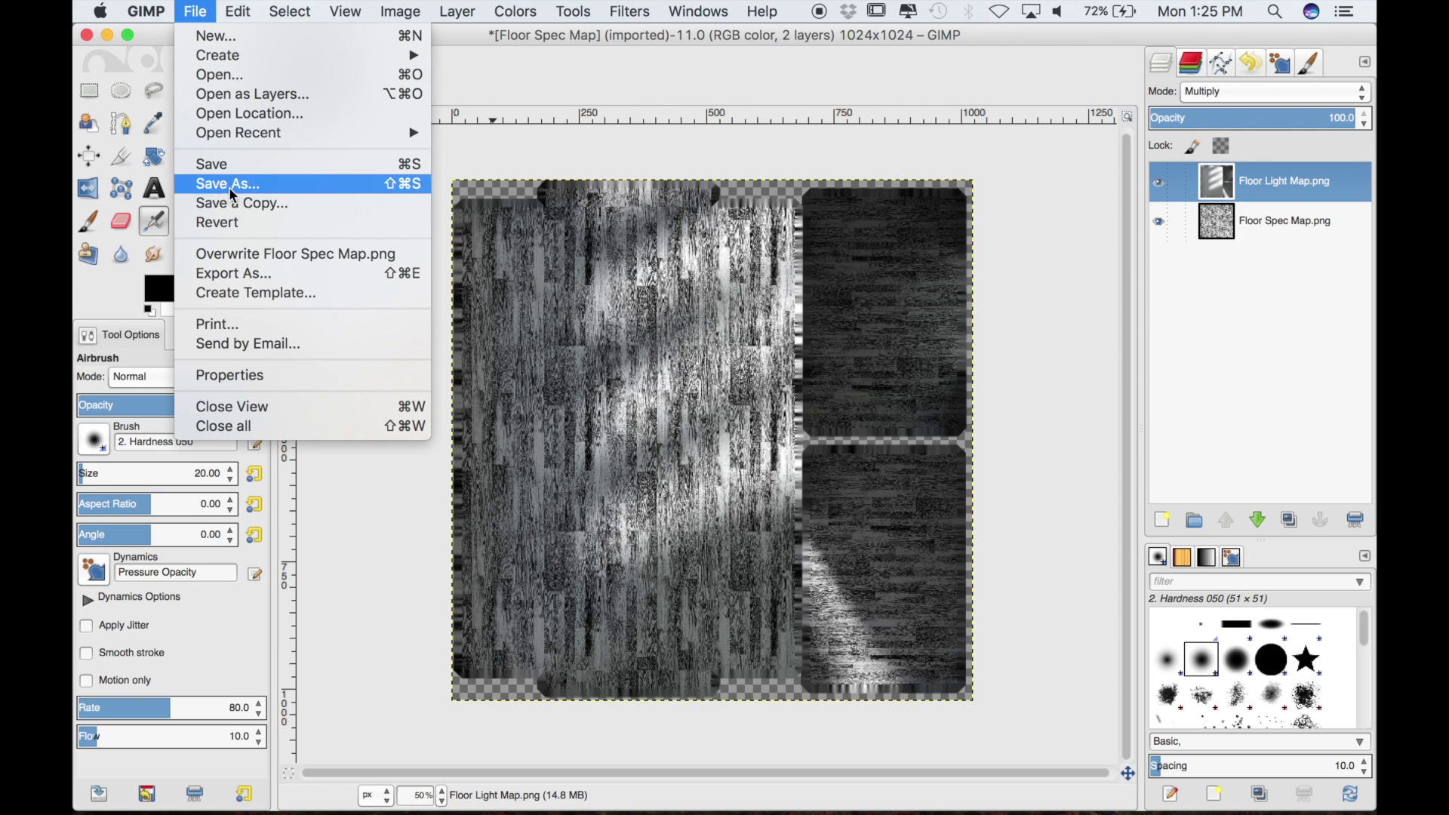
{"action": "left_click", "coordinate": [240, 271]}
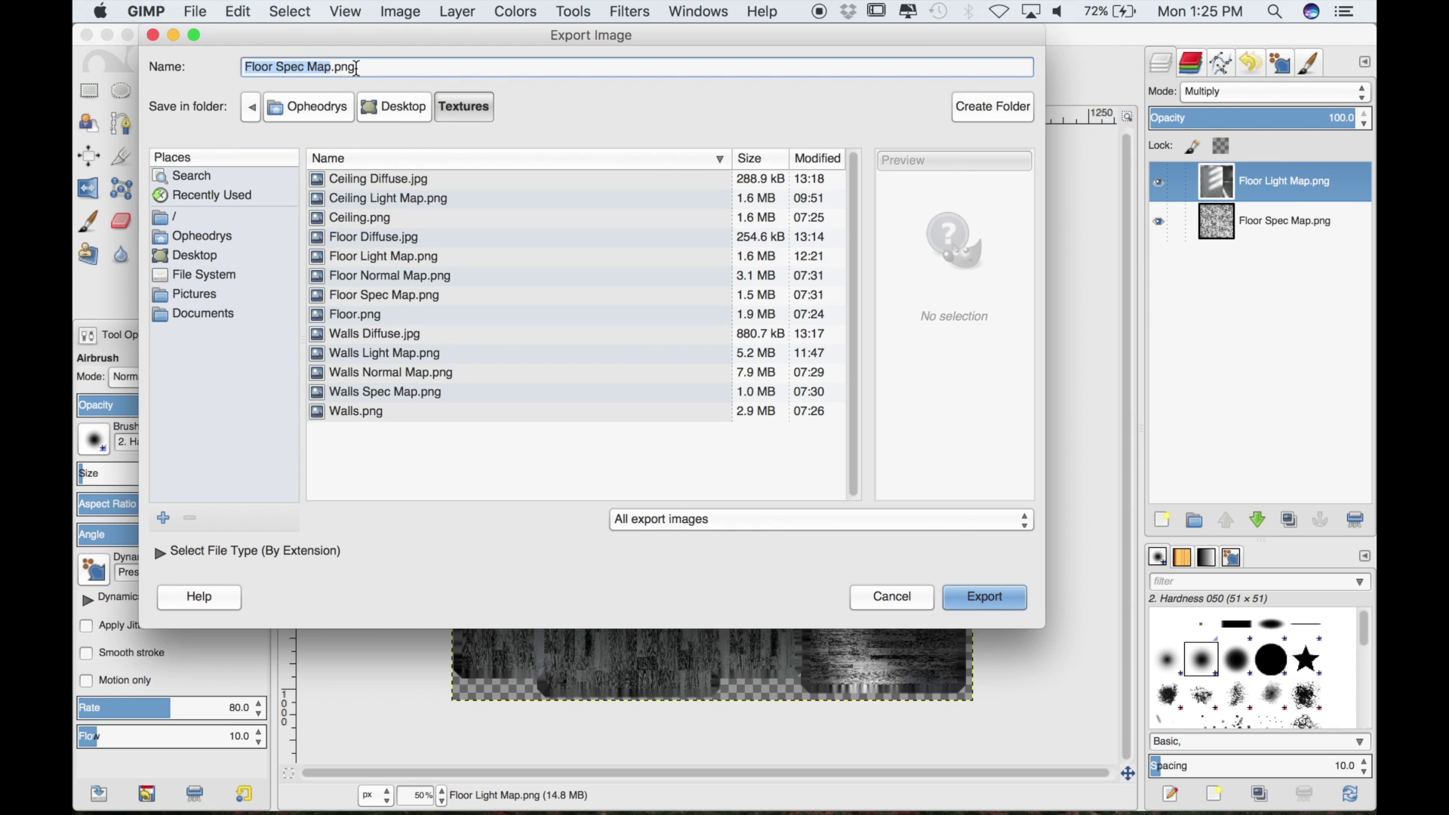
{"action": "left_click", "coordinate": [357, 67]}
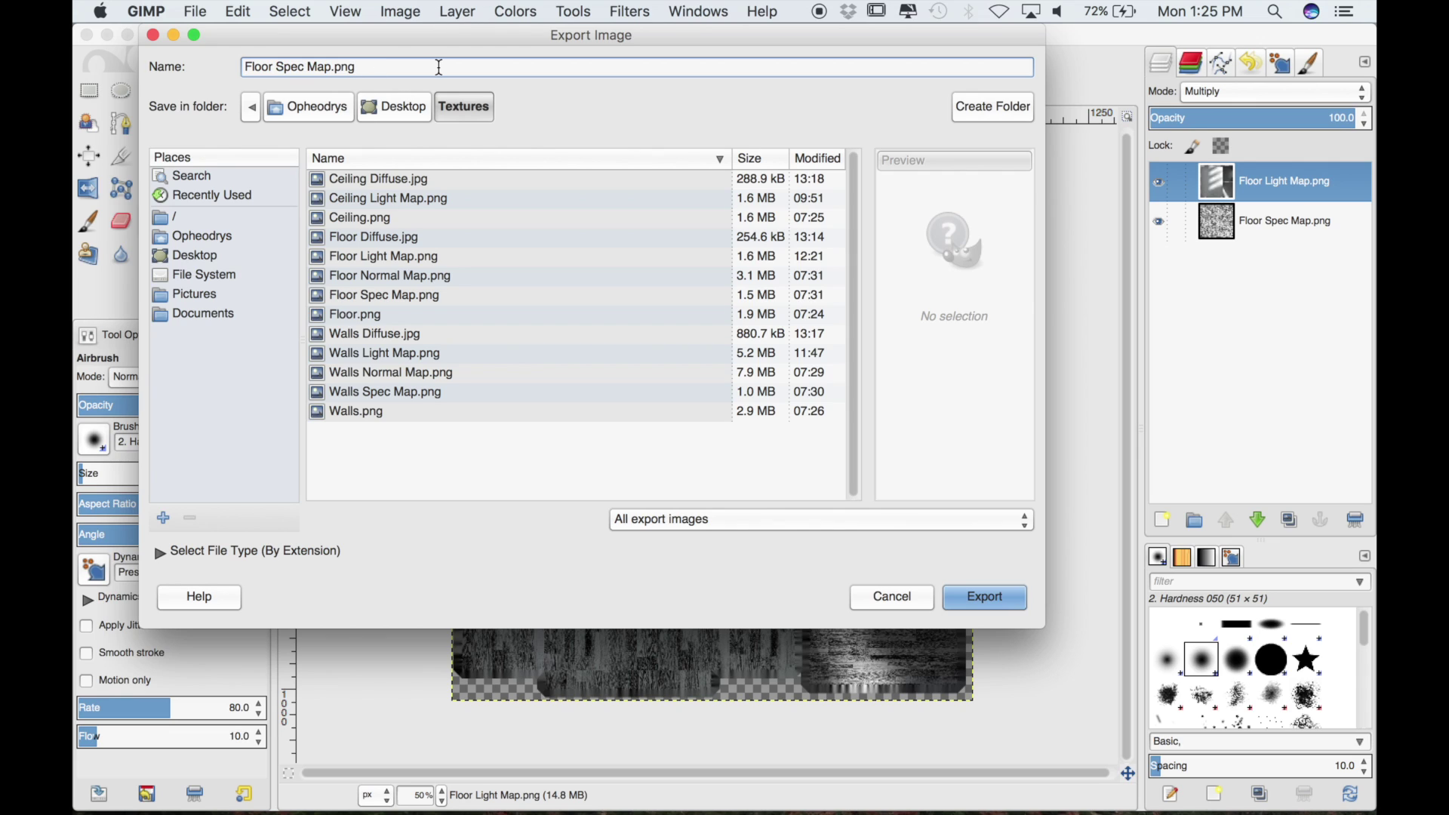
{"action": "type", "text": ".pn"}
{"action": "key", "text": "BackSpace"}
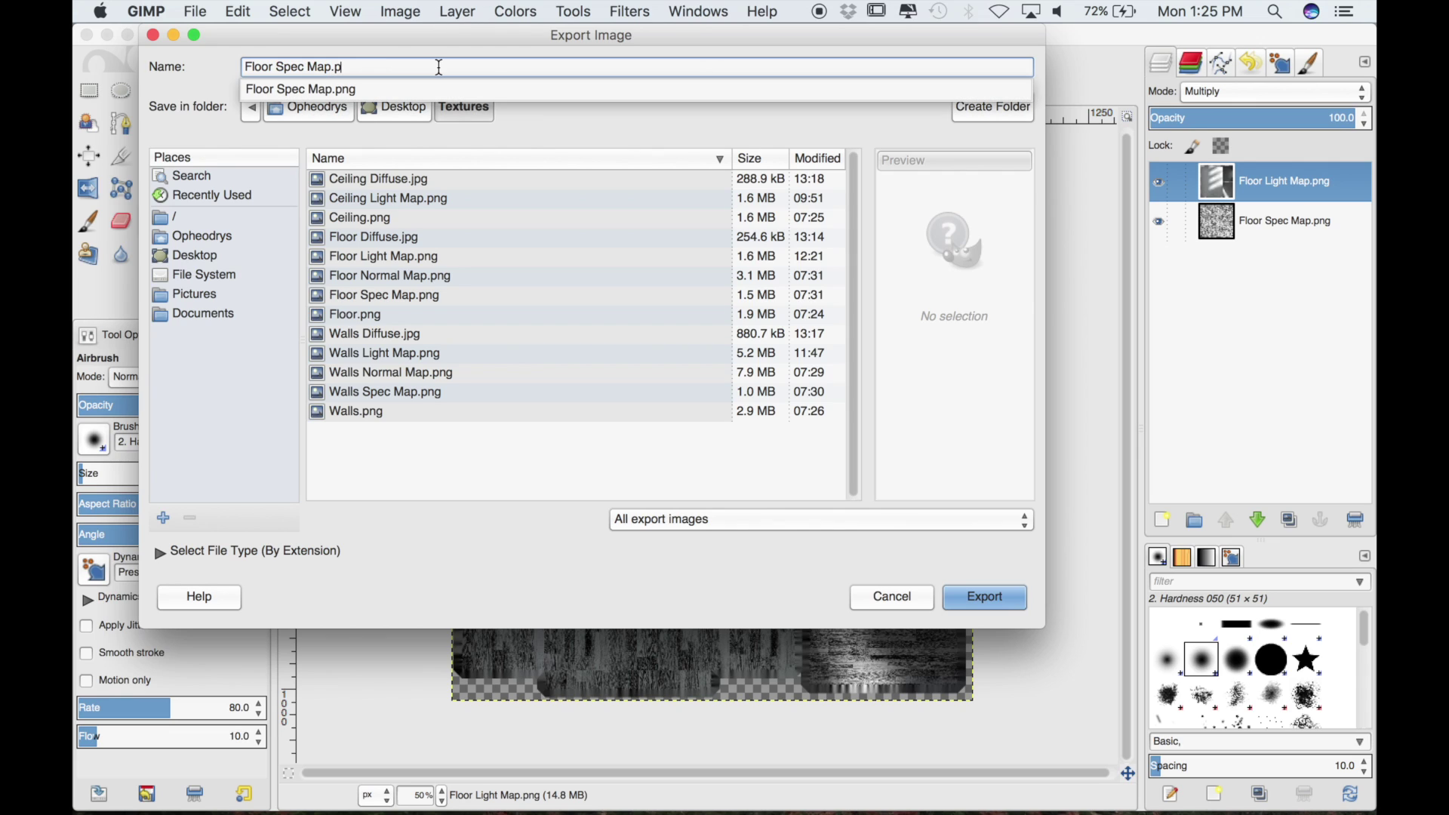
{"action": "type", "text": "jpg"}
{"action": "key", "text": "Return"}
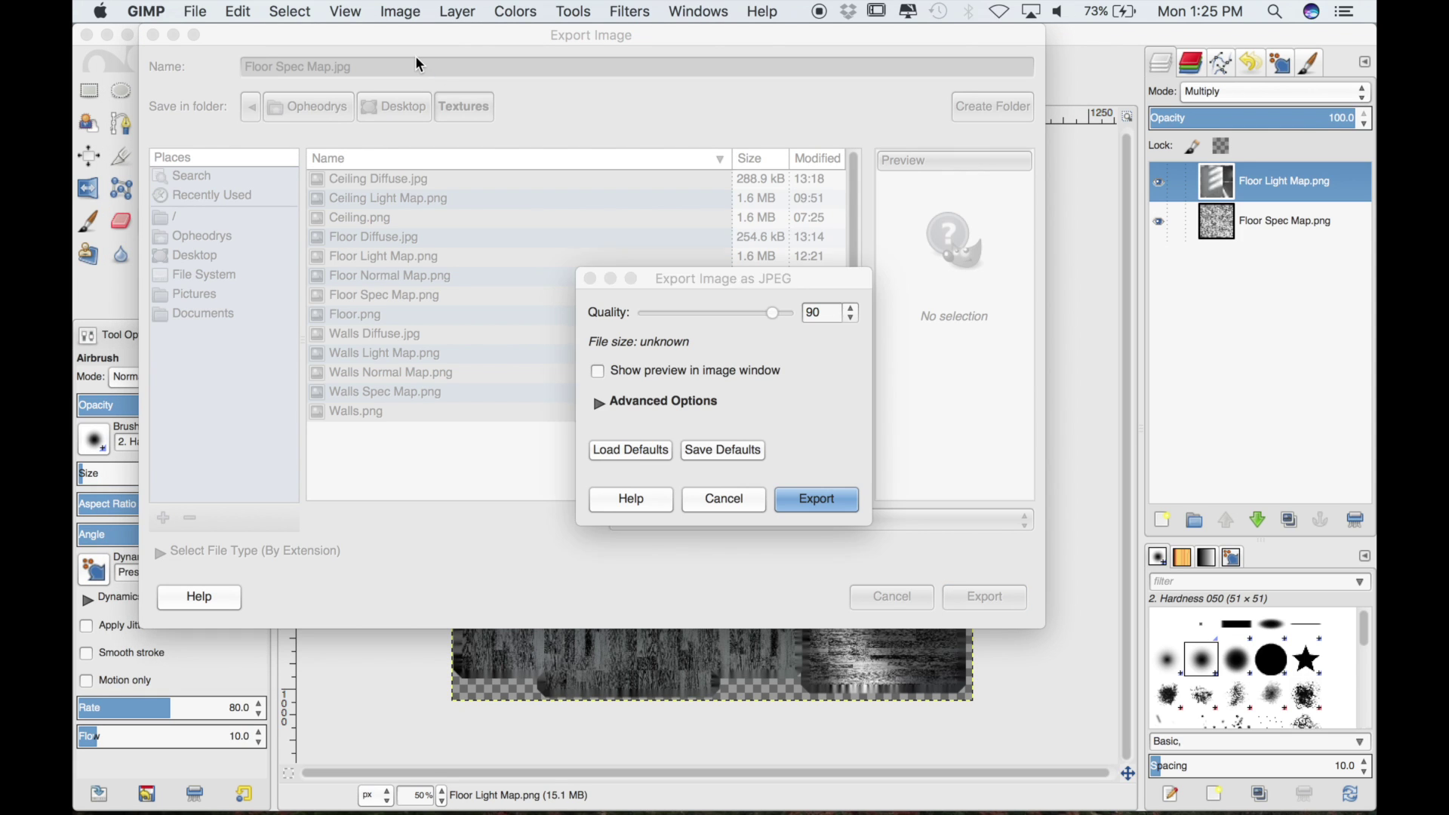
{"action": "left_click", "coordinate": [829, 500]}
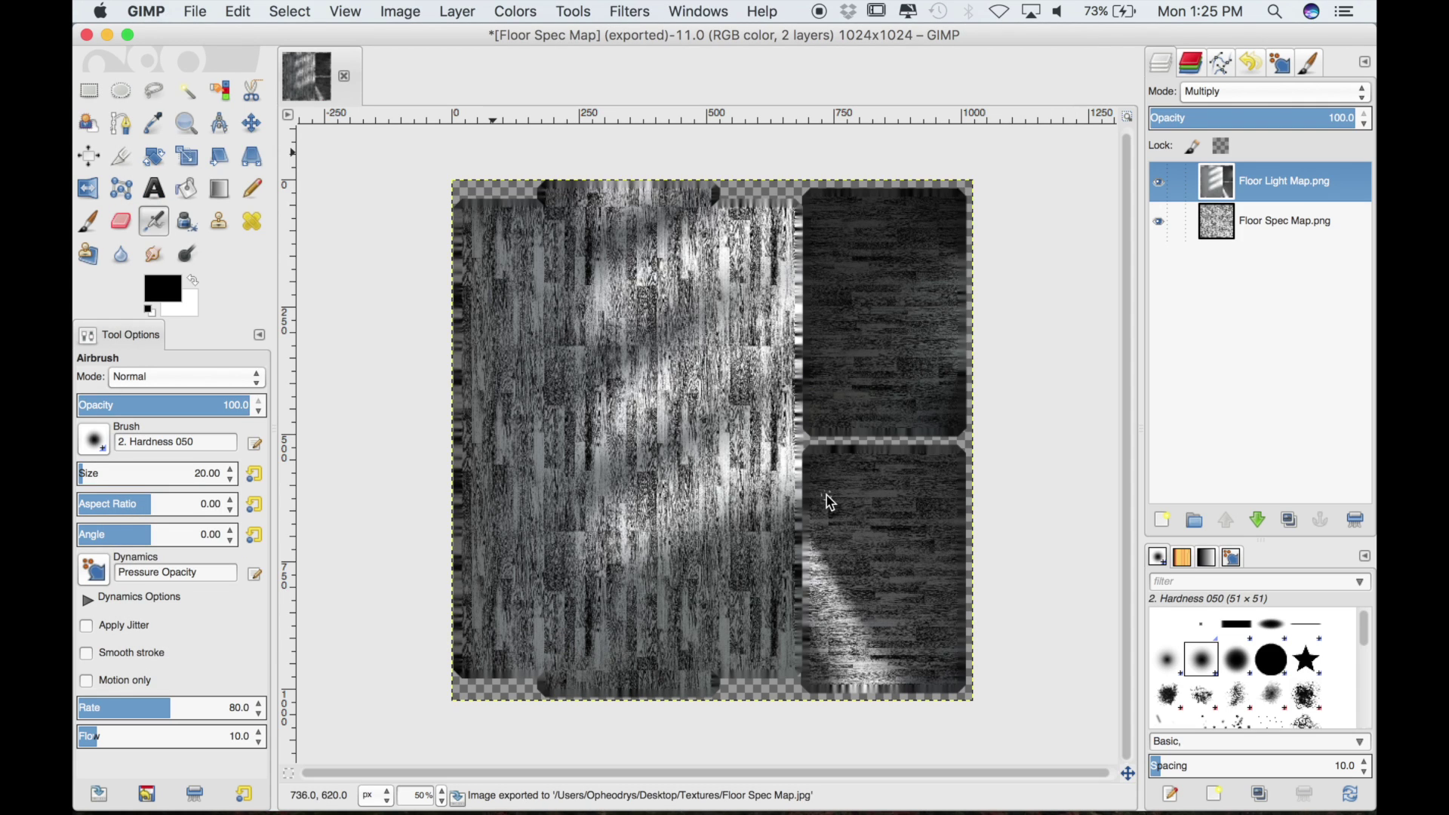
- Close the floor specular map image and discard its unsaved changes
{"action": "left_click", "coordinate": [345, 76]}
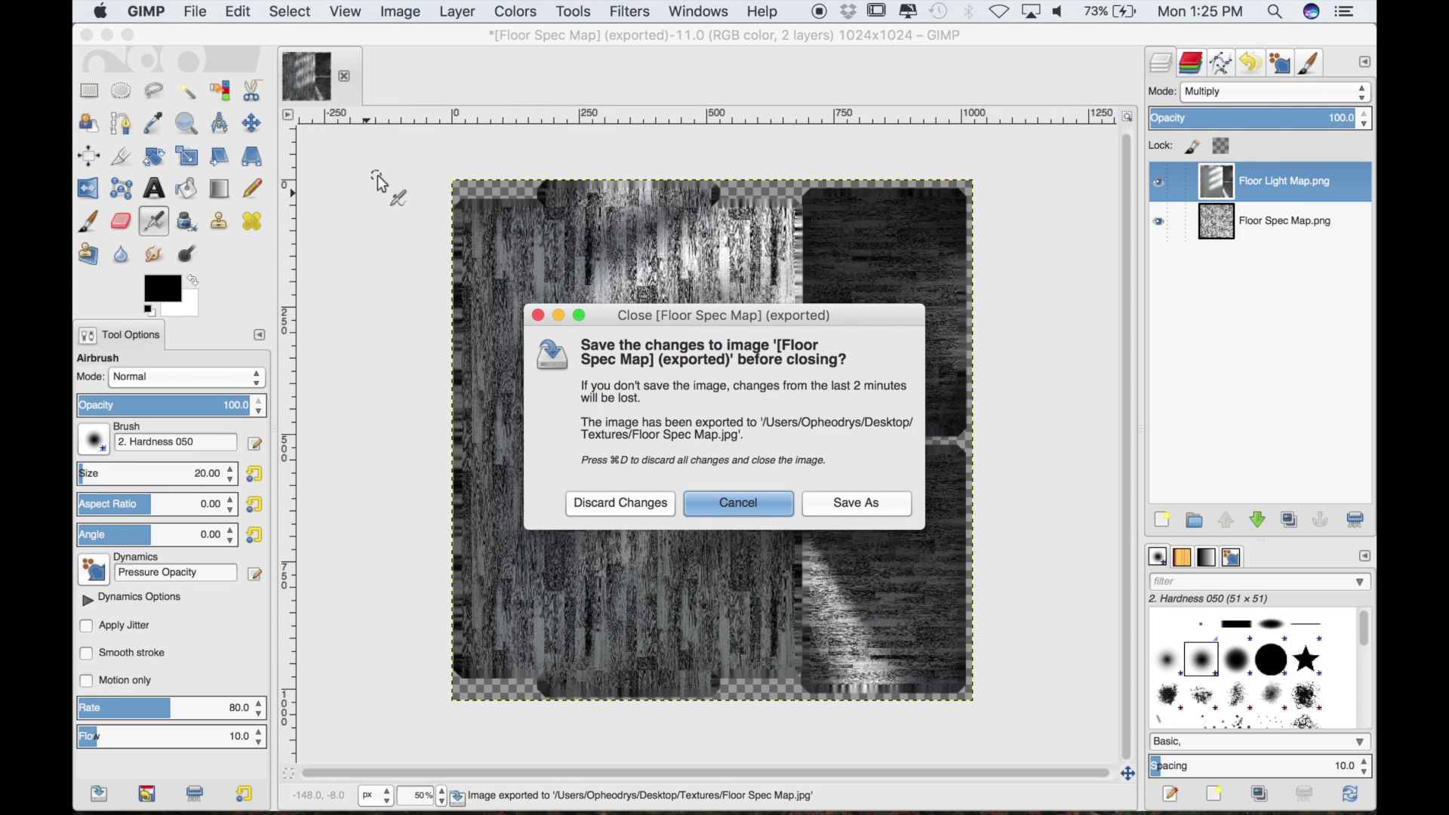
{"action": "left_click", "coordinate": [640, 503]}
{"action": "mouse_move", "coordinate": [425, 781]}
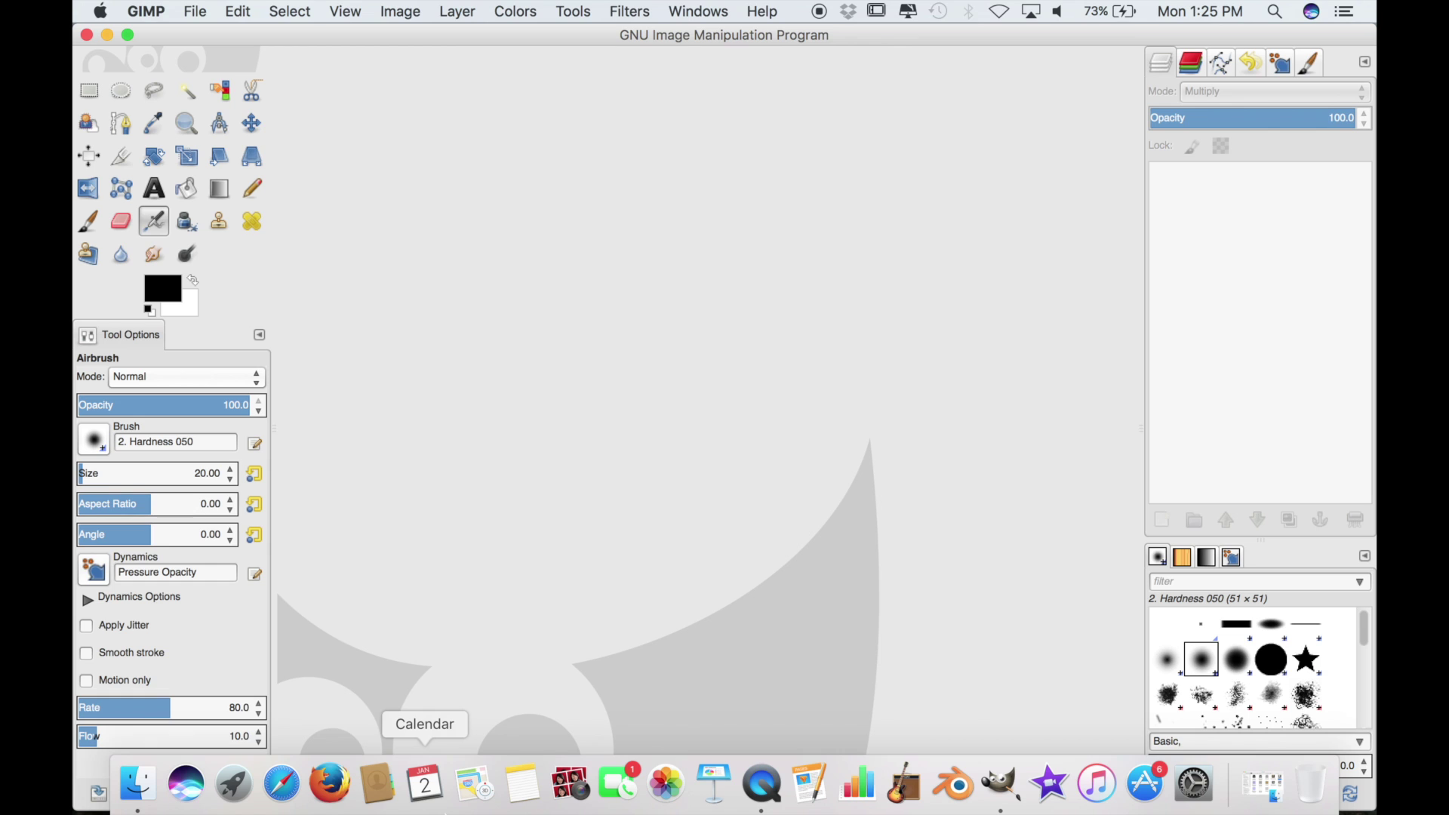
- Open Walls Spec Map.png from the Textures folder in Finder and add Walls Light Map.png as a layer above it
{"action": "left_click", "coordinate": [139, 785]}
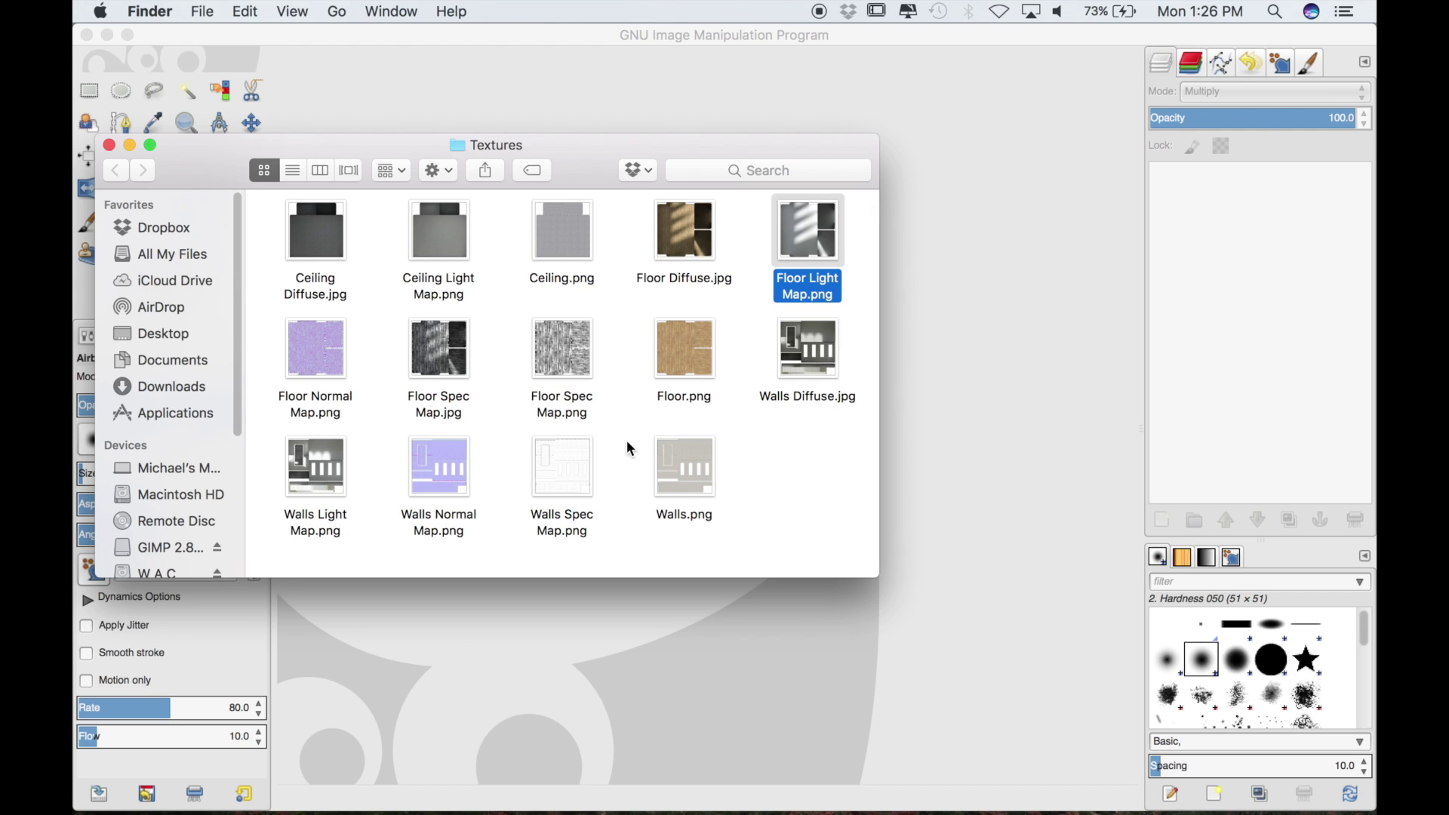
{"action": "left_click_drag", "start_coordinate": [543, 483], "coordinate": [646, 632]}
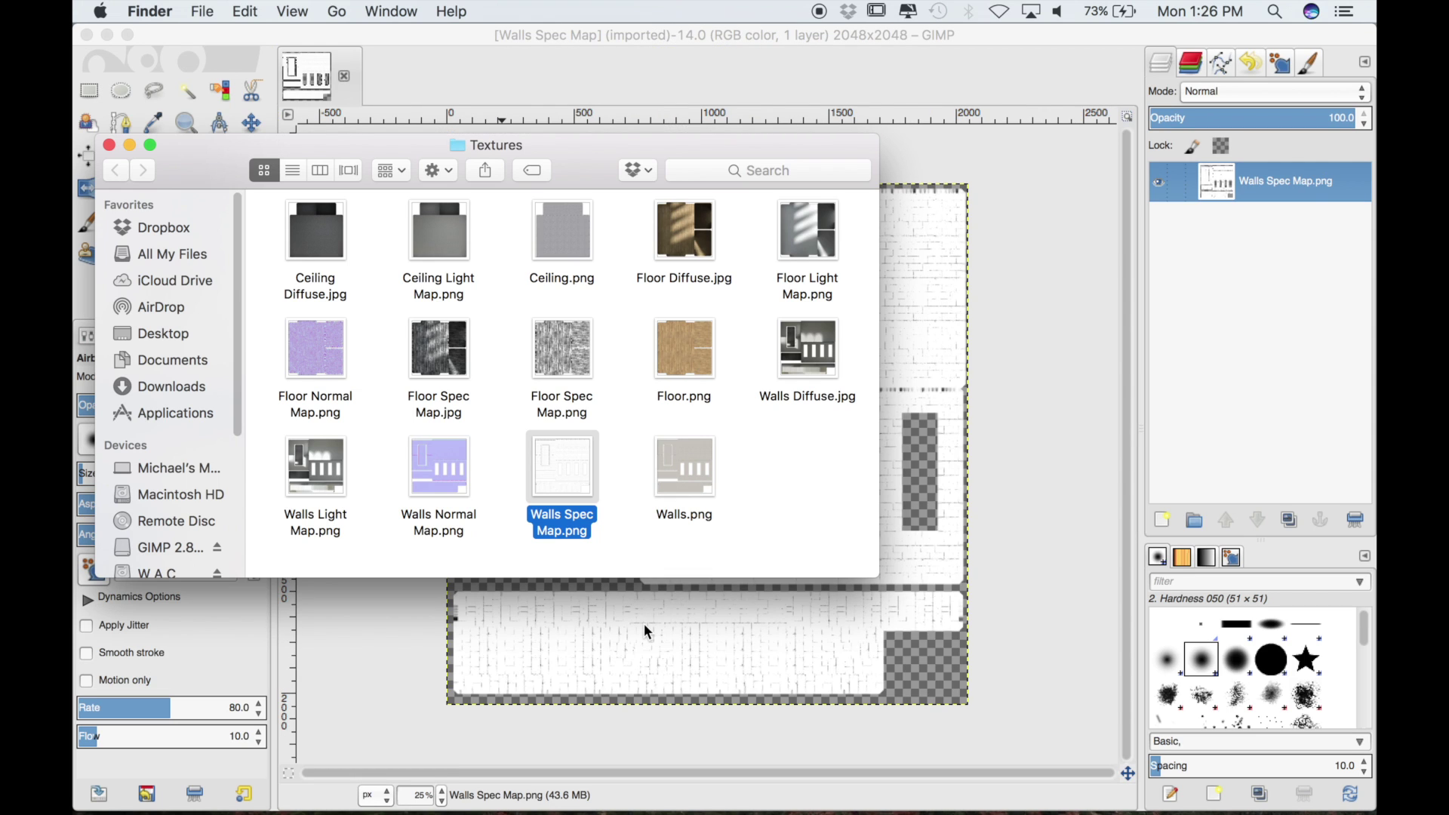
{"action": "left_click_drag", "start_coordinate": [323, 478], "coordinate": [587, 617]}
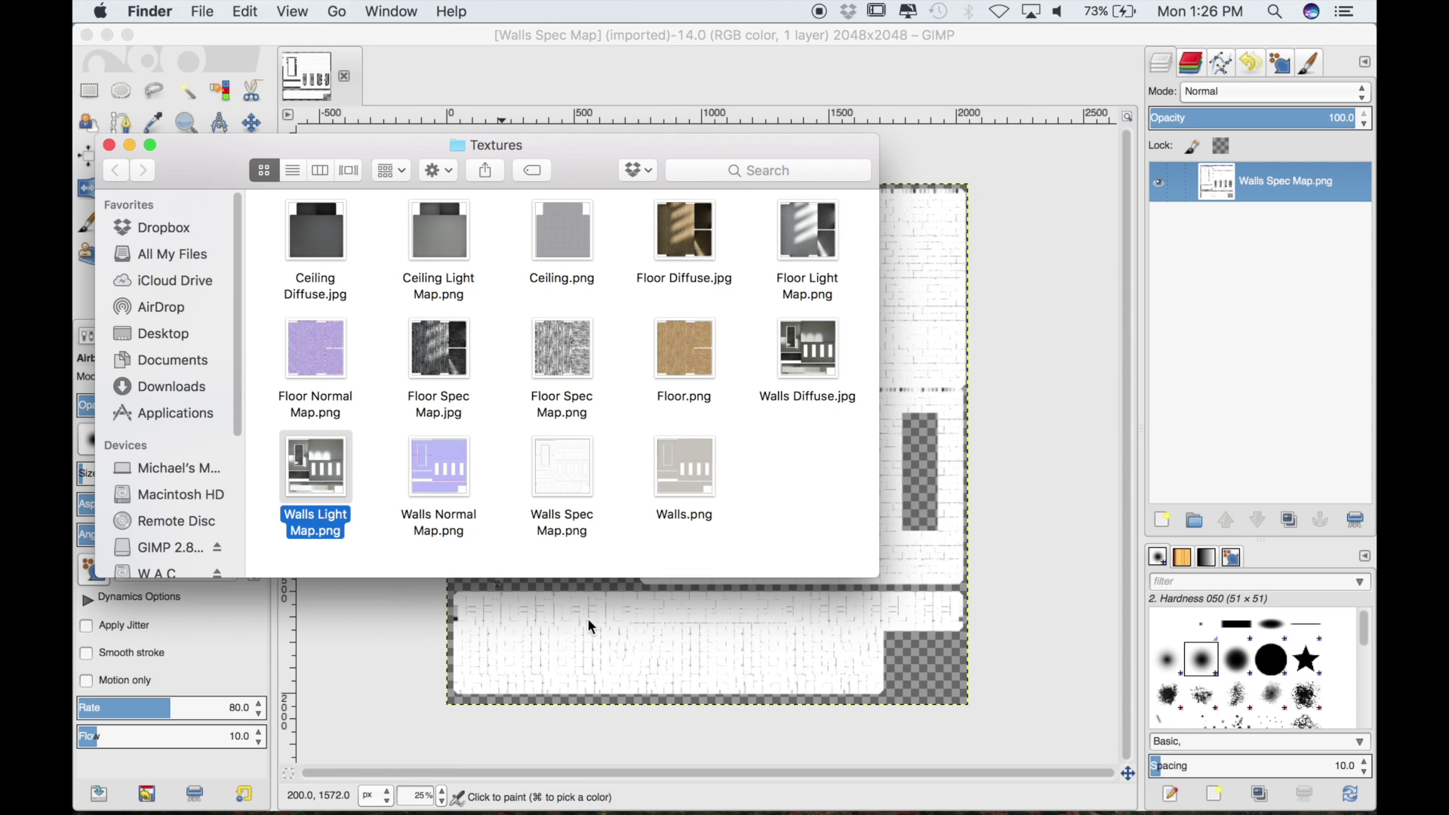
{"action": "left_click", "coordinate": [129, 145]}
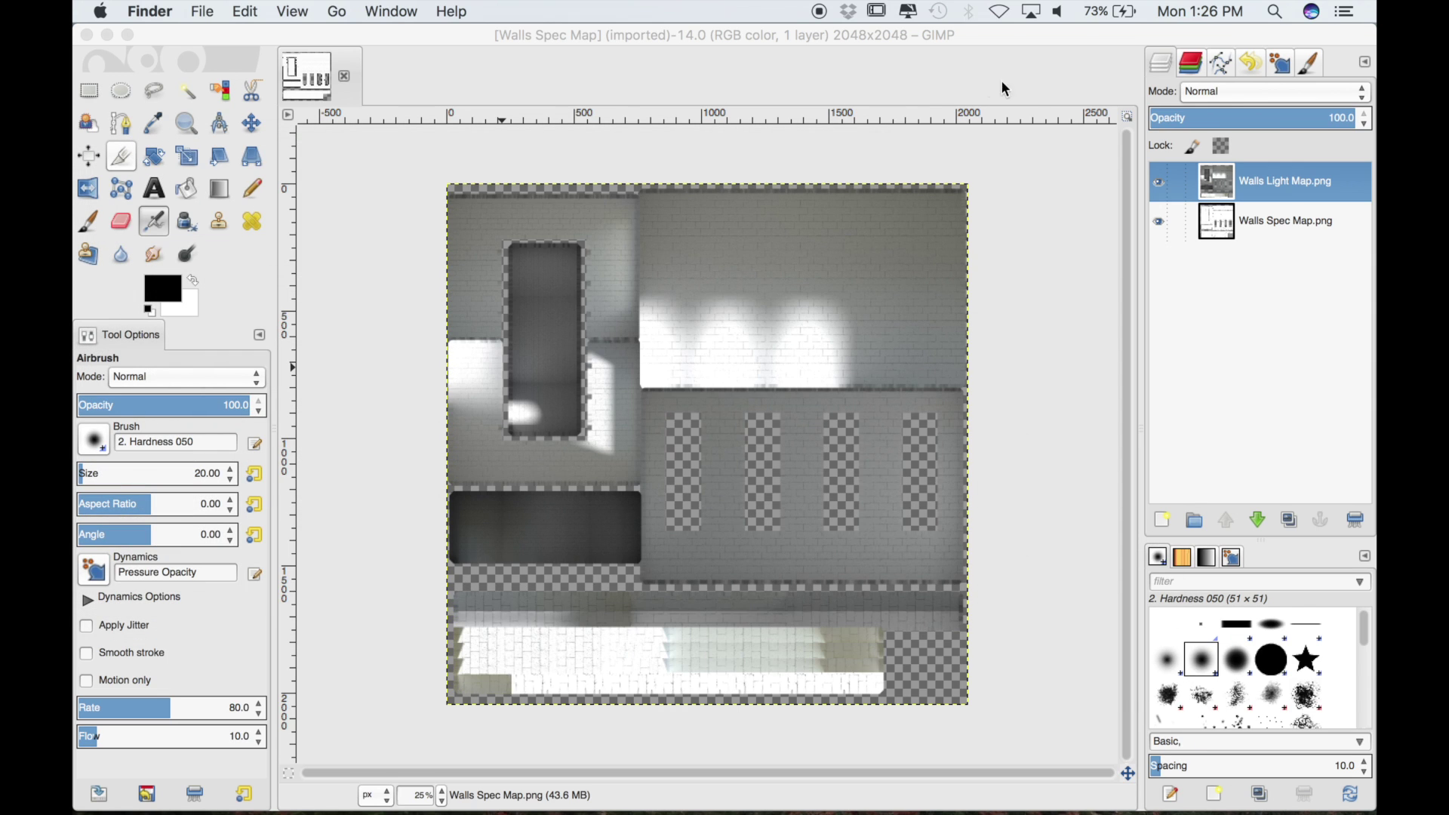
- Set the Walls Light Map.png layer's blend mode to Multiply and check the combined walls image
{"action": "left_click", "coordinate": [1224, 91]}
{"action": "left_click", "coordinate": [1225, 90]}
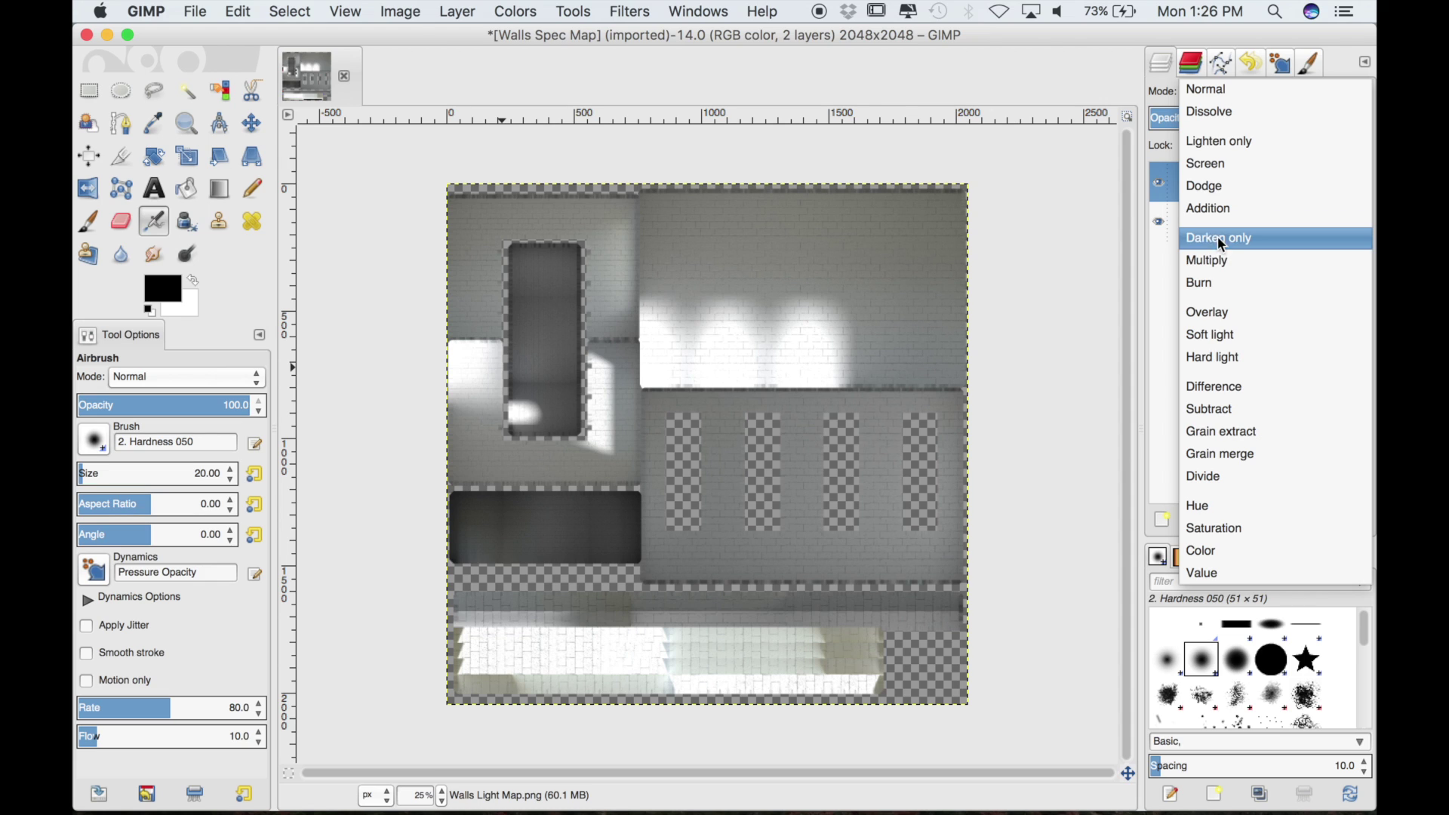
{"action": "left_click", "coordinate": [1216, 255]}
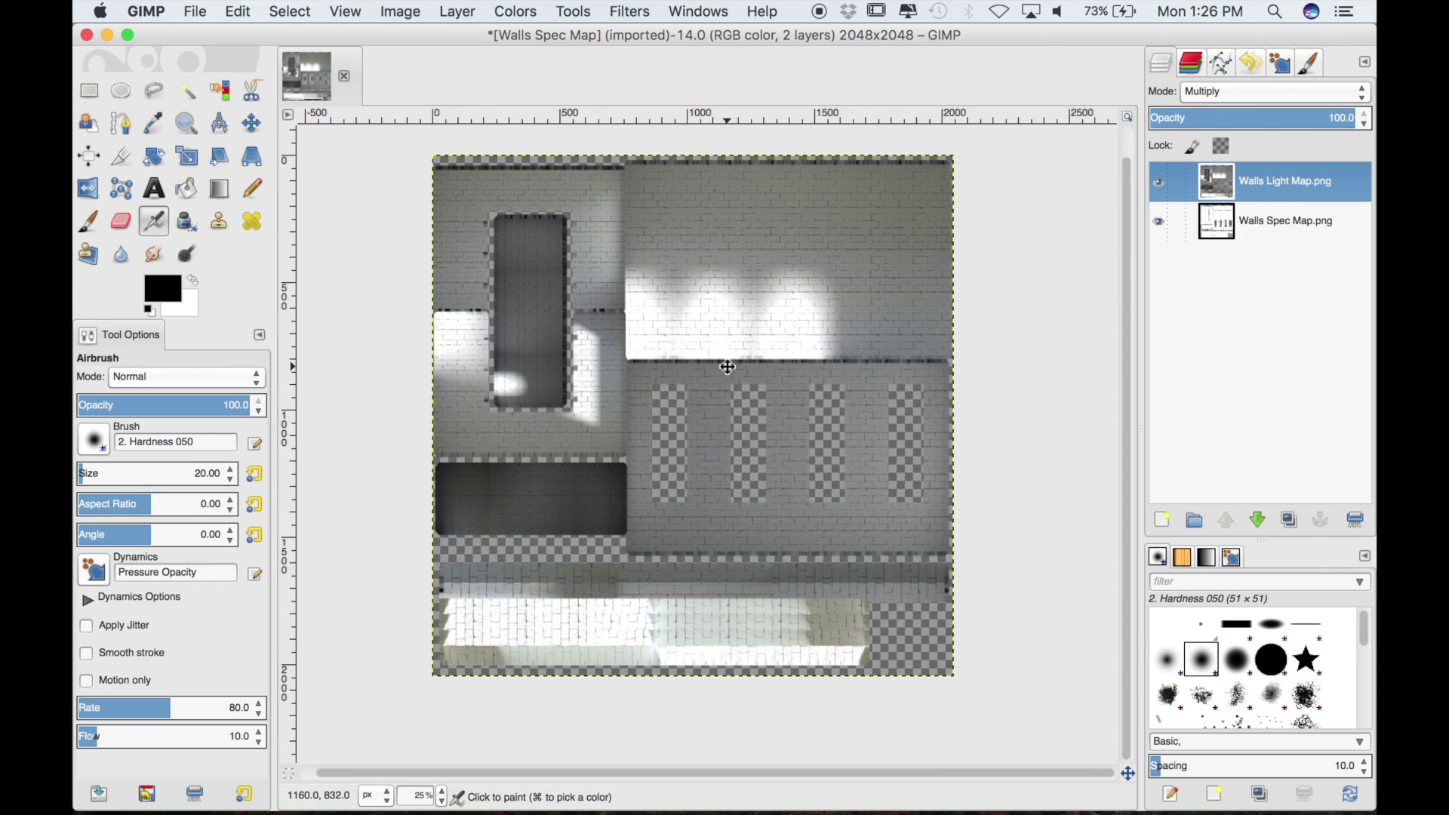
{"action": "scroll", "coordinate": [728, 367], "scroll_direction": "down", "scroll_amount": 1}
{"action": "middle_click_drag", "start_coordinate": [728, 367], "coordinate": [748, 378]}
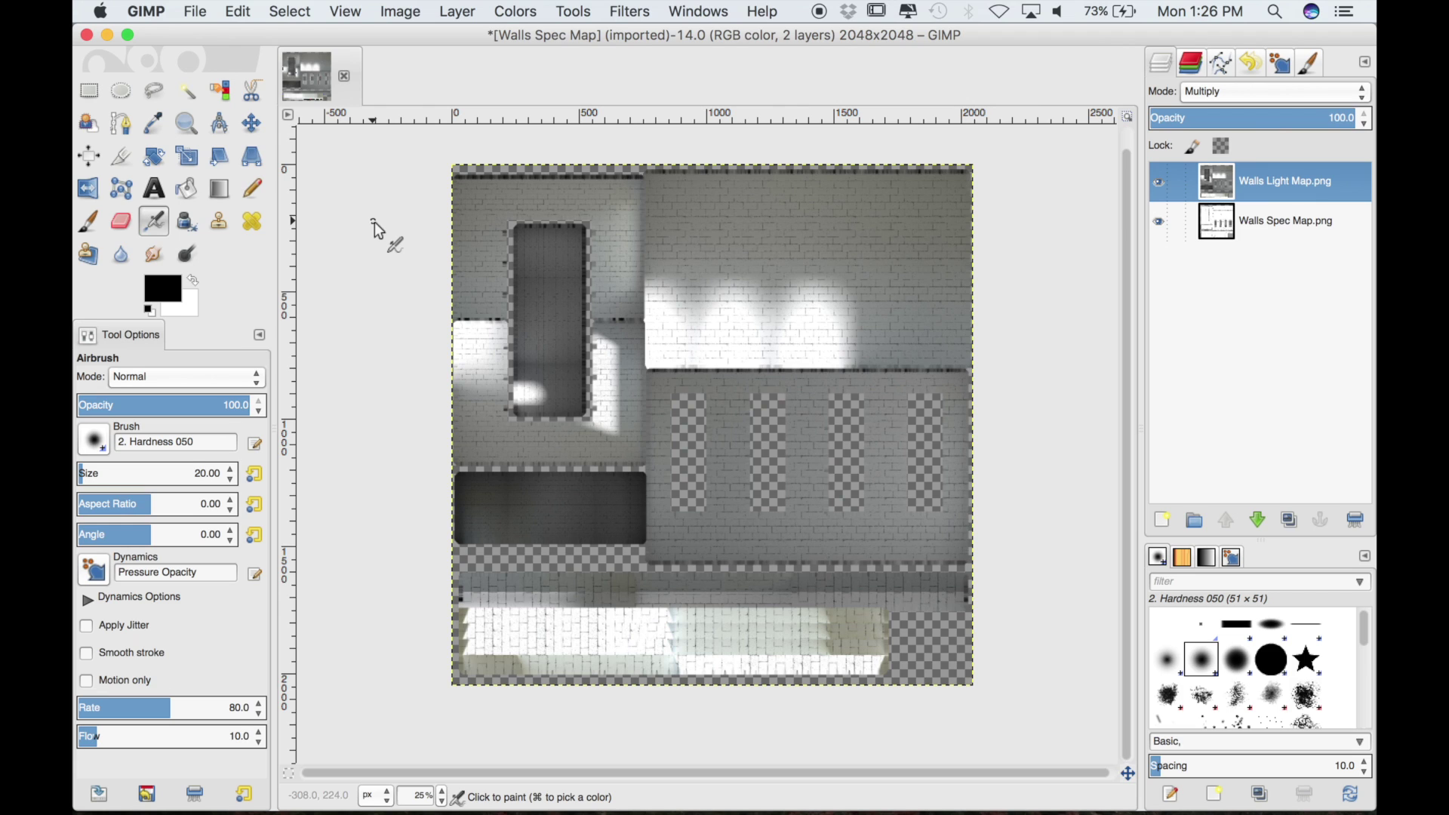
- Export the combined walls specular image as Walls Spec Map.jpg in the Textures folder with JPEG quality 90
{"action": "left_click", "coordinate": [194, 11]}
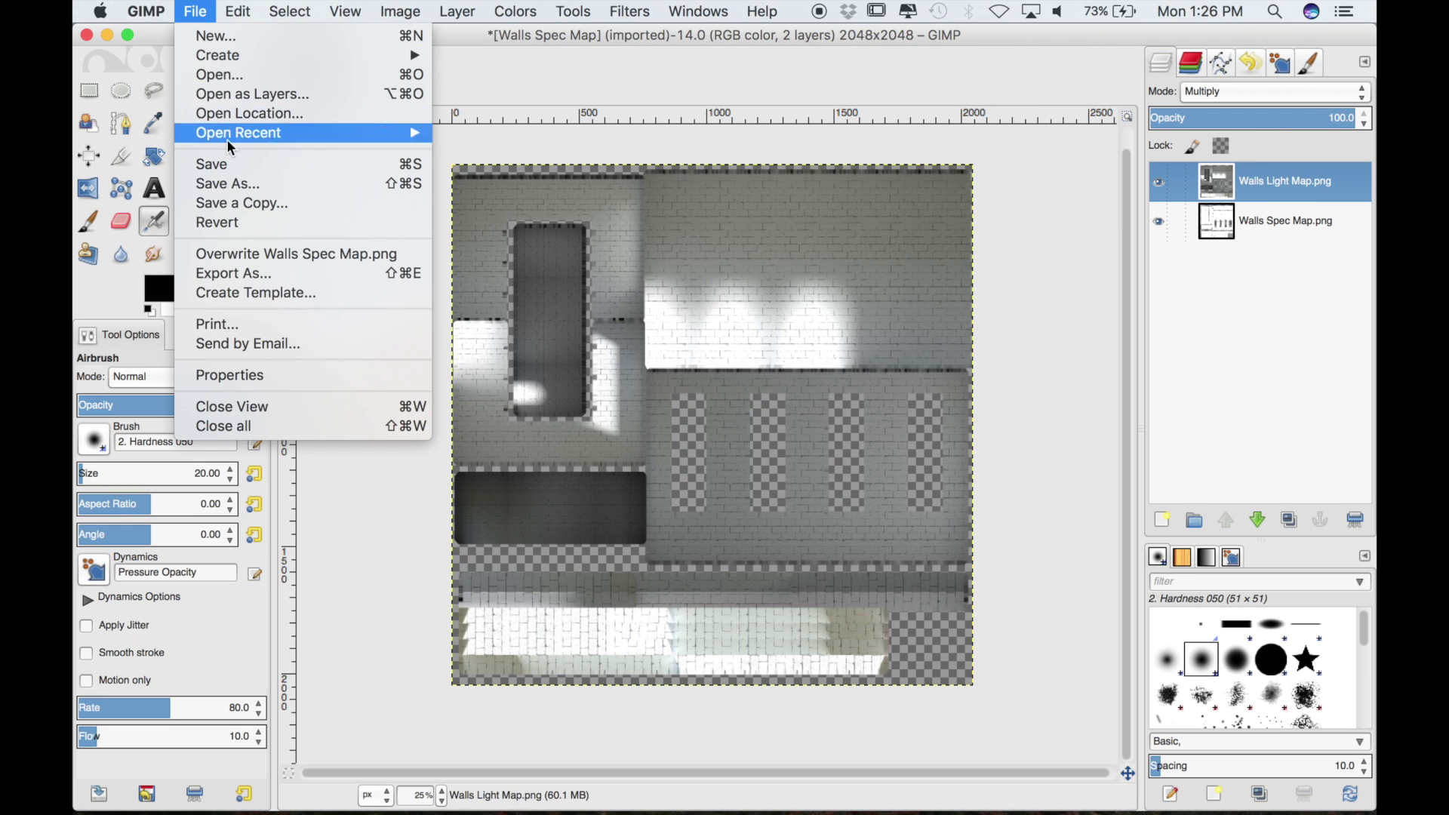
{"action": "left_click", "coordinate": [235, 276]}
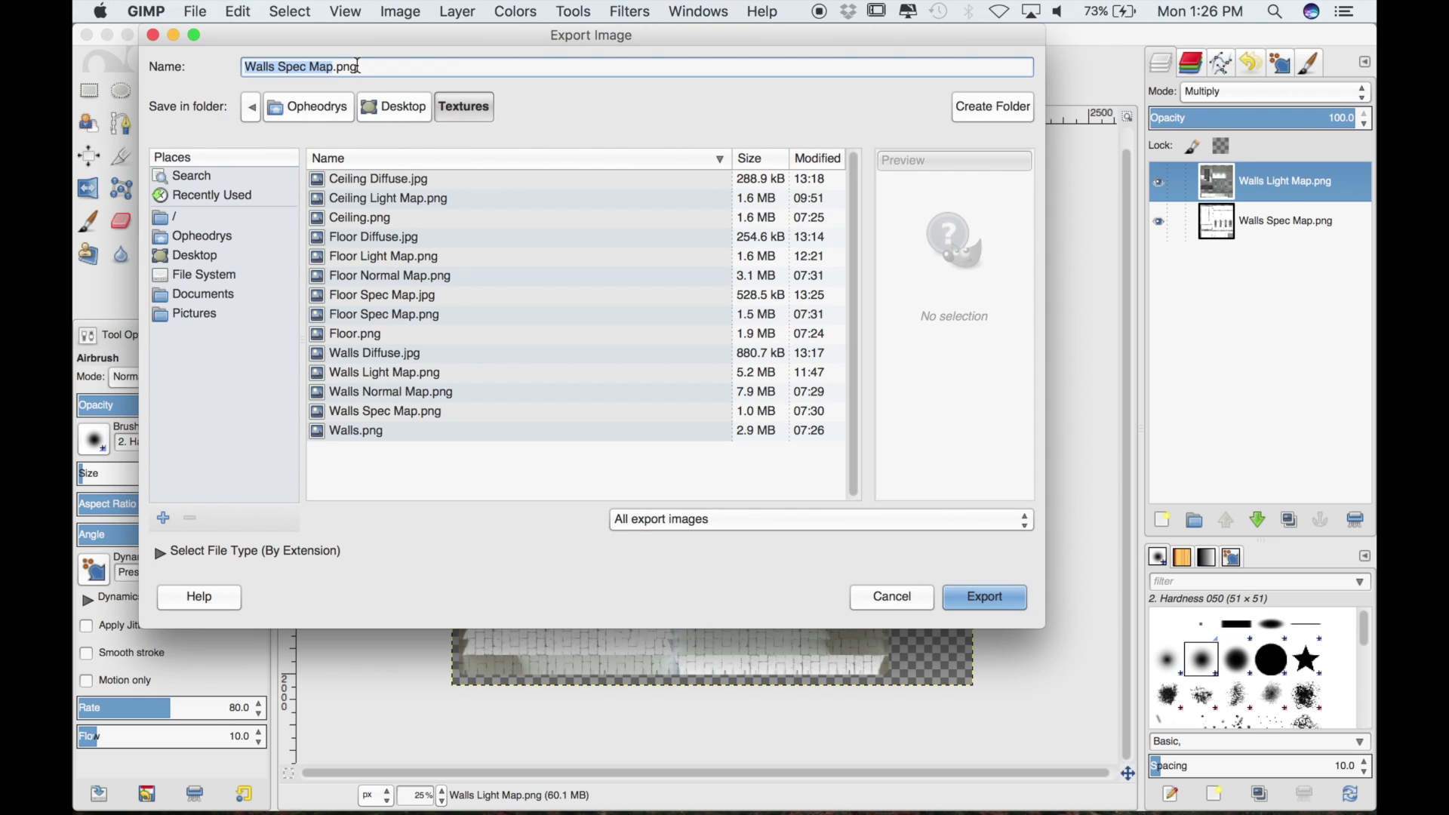
{"action": "type", "text": "jpg"}
{"action": "key", "text": "Return"}
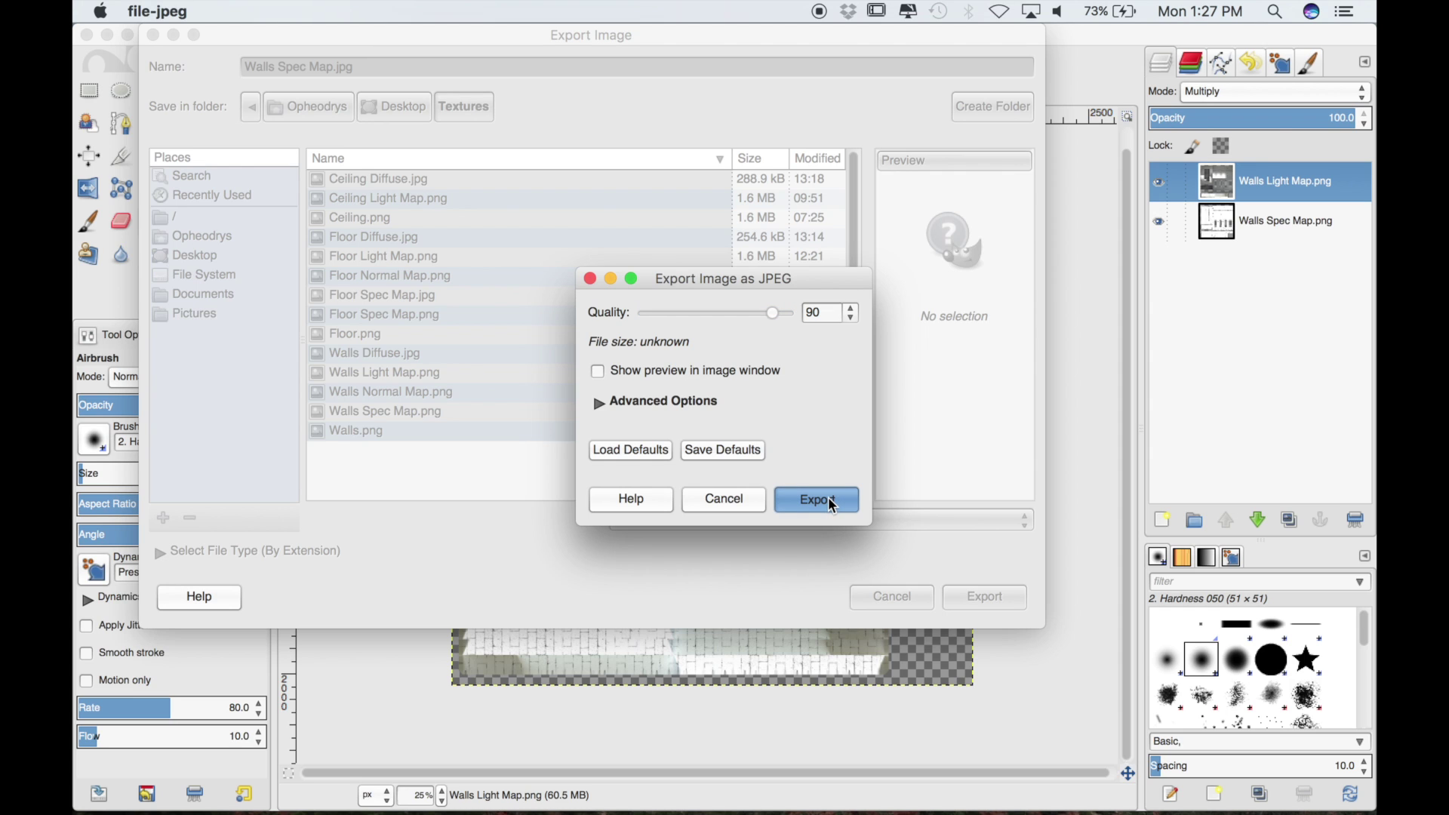
{"action": "left_click", "coordinate": [827, 500]}
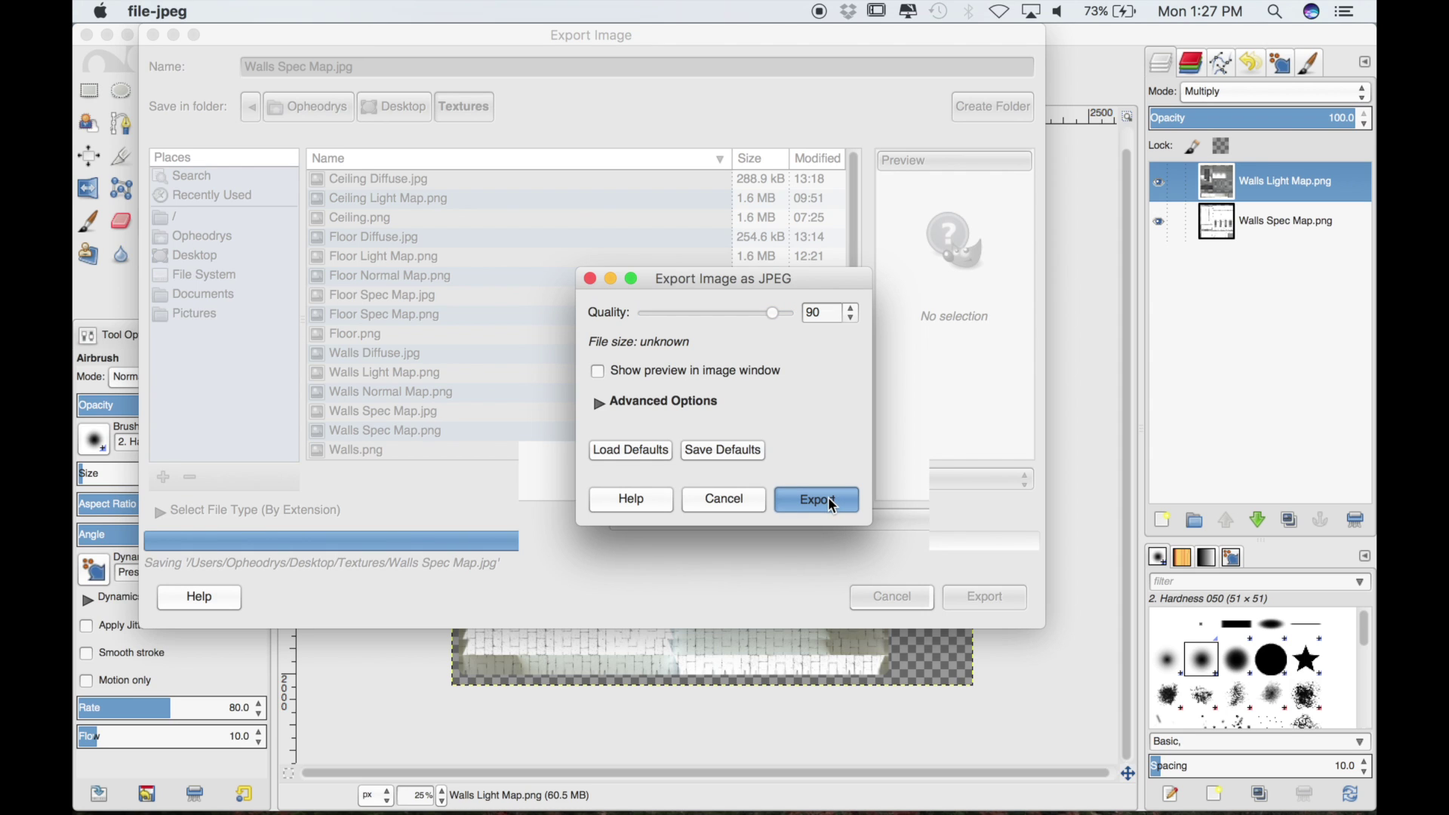